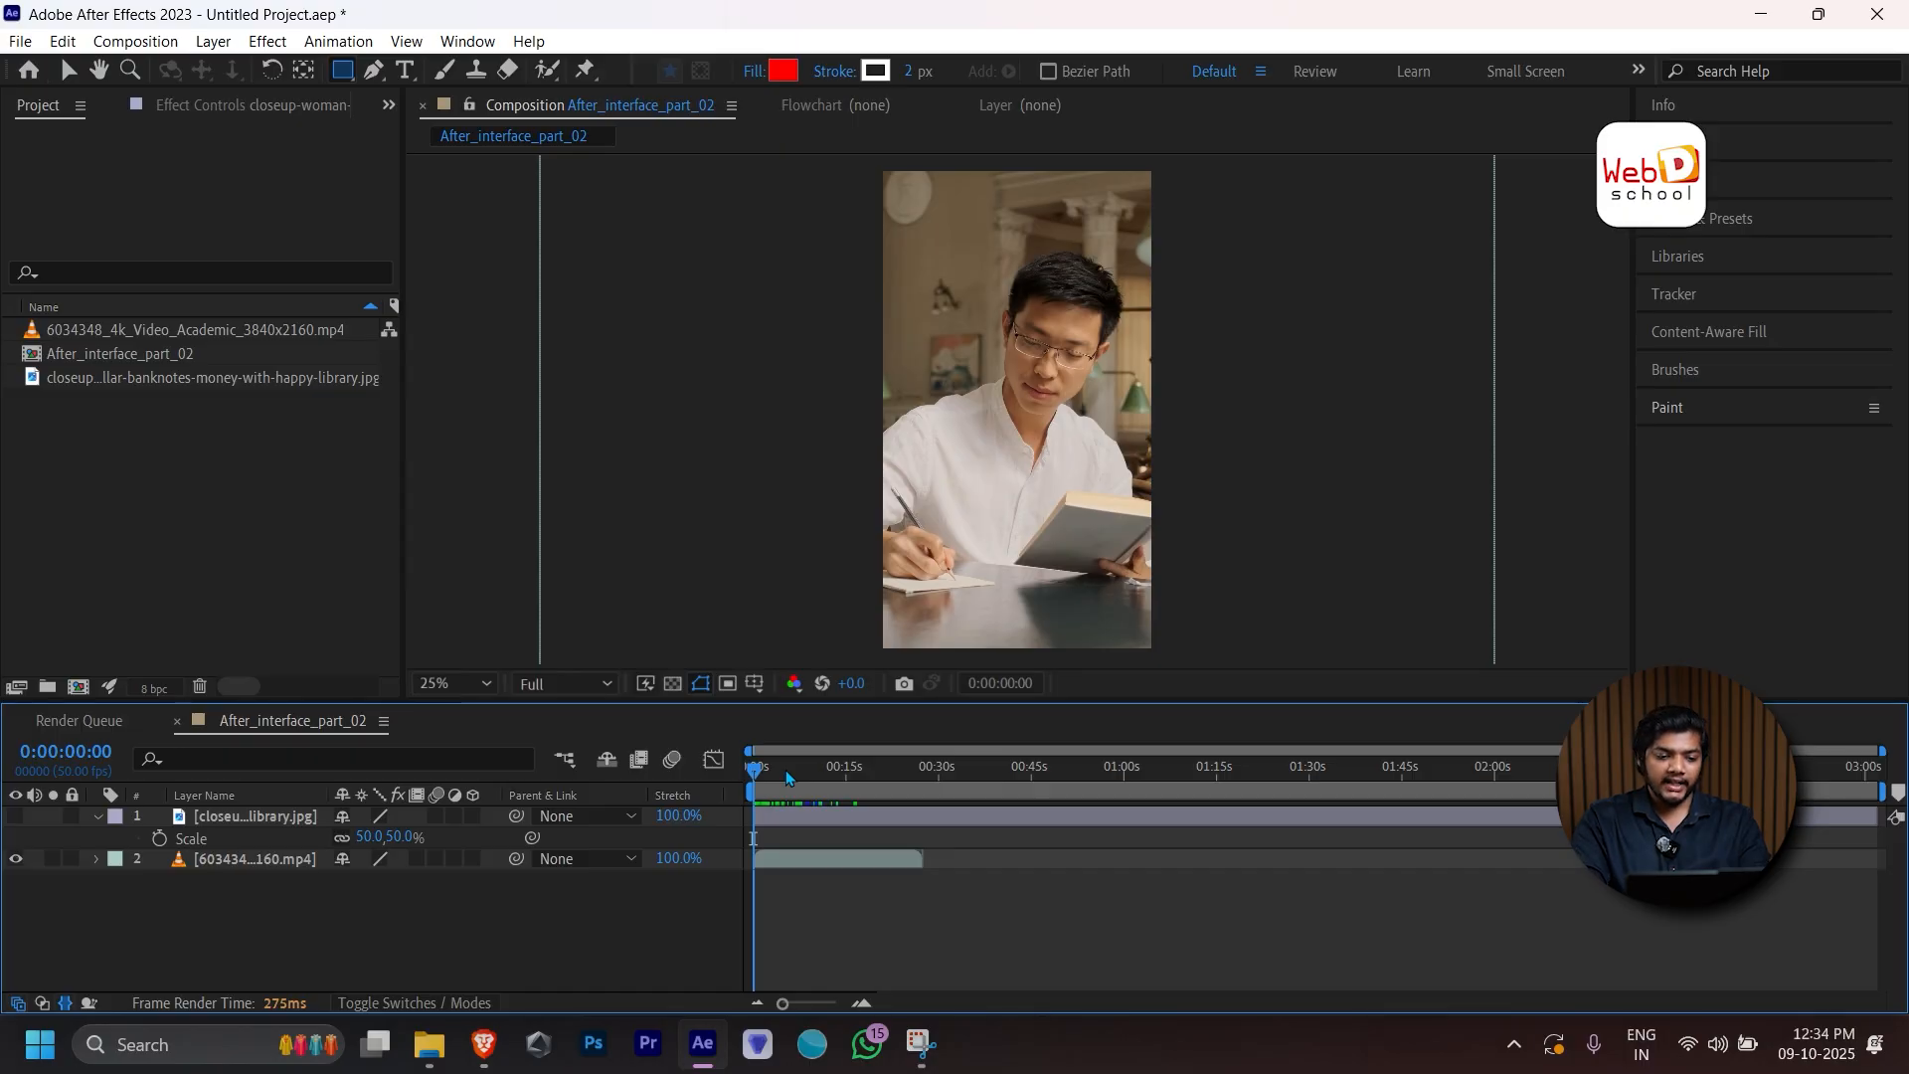
# Scrub through the start of the composition and preview playback from 0:00:09:13.
pyautogui.moveTo(785, 769); pyautogui.dragTo(846, 800)
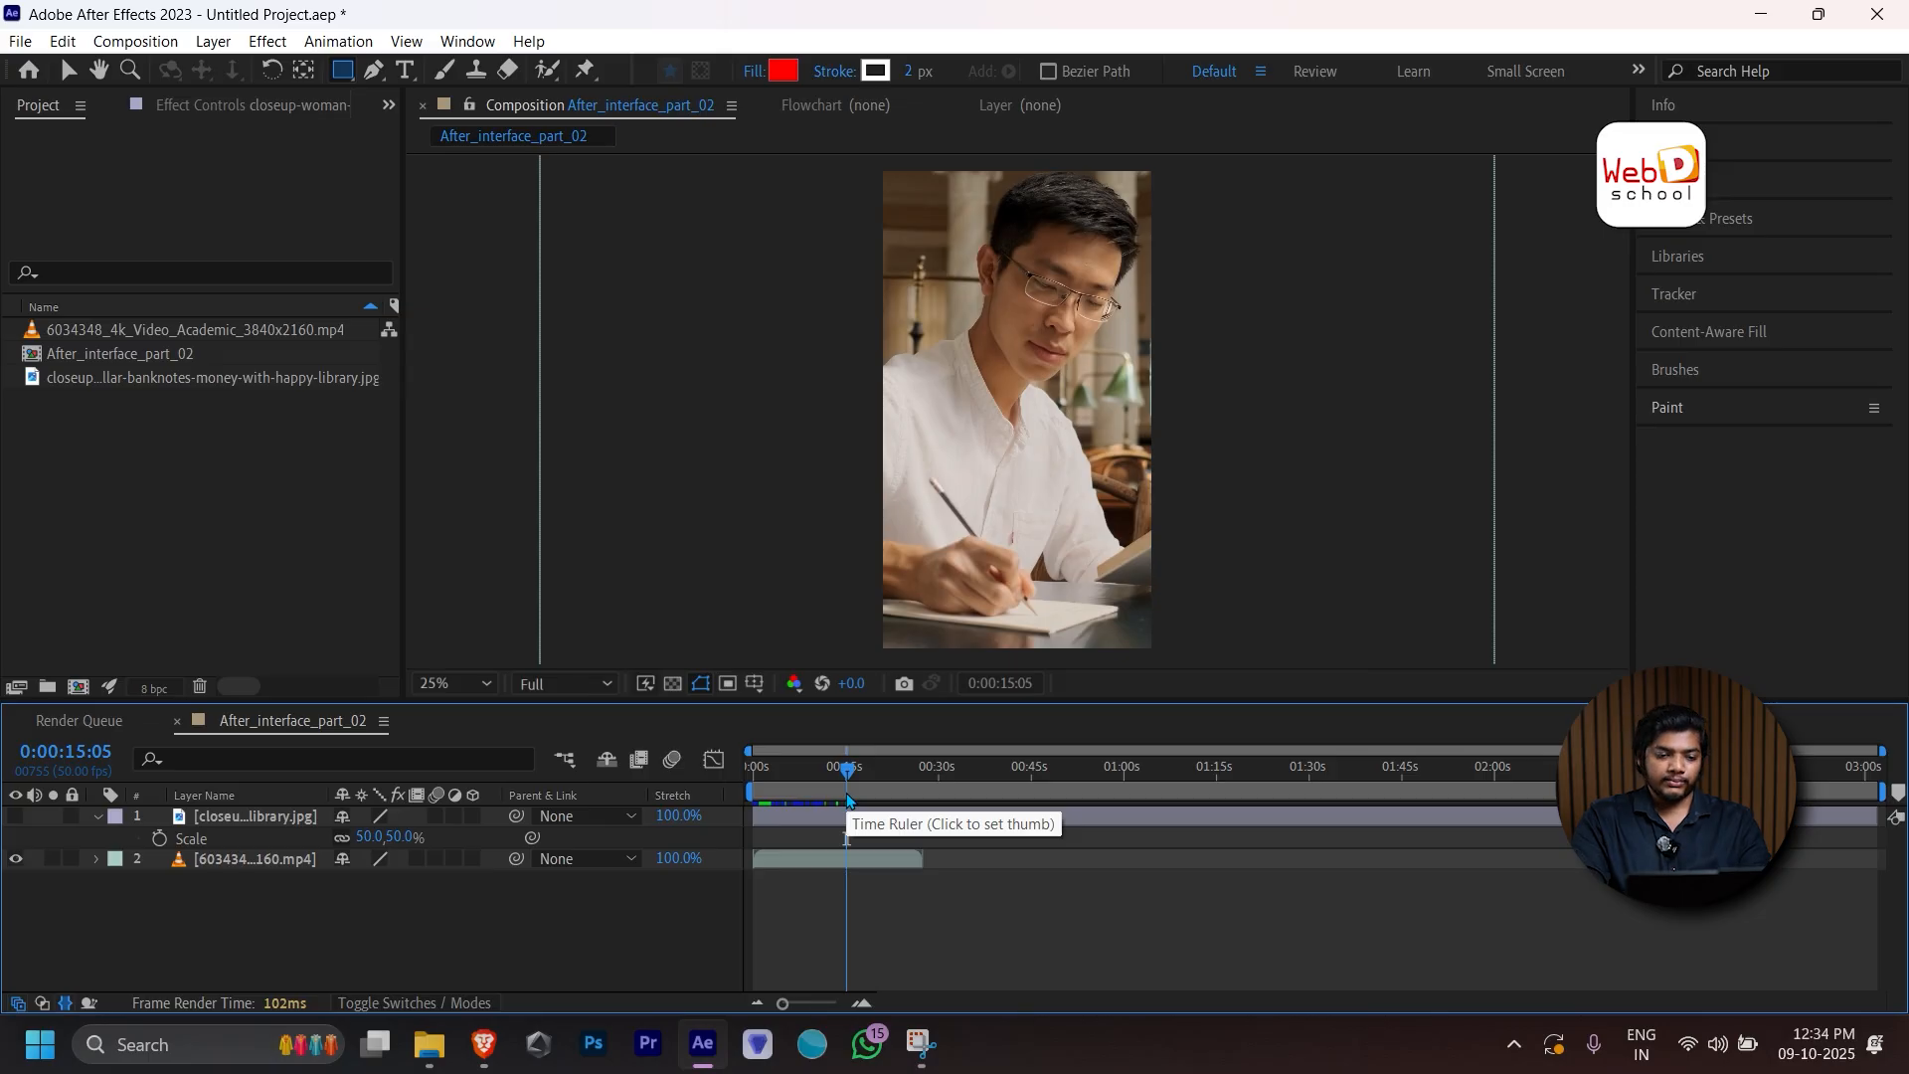
pyautogui.click(811, 794)
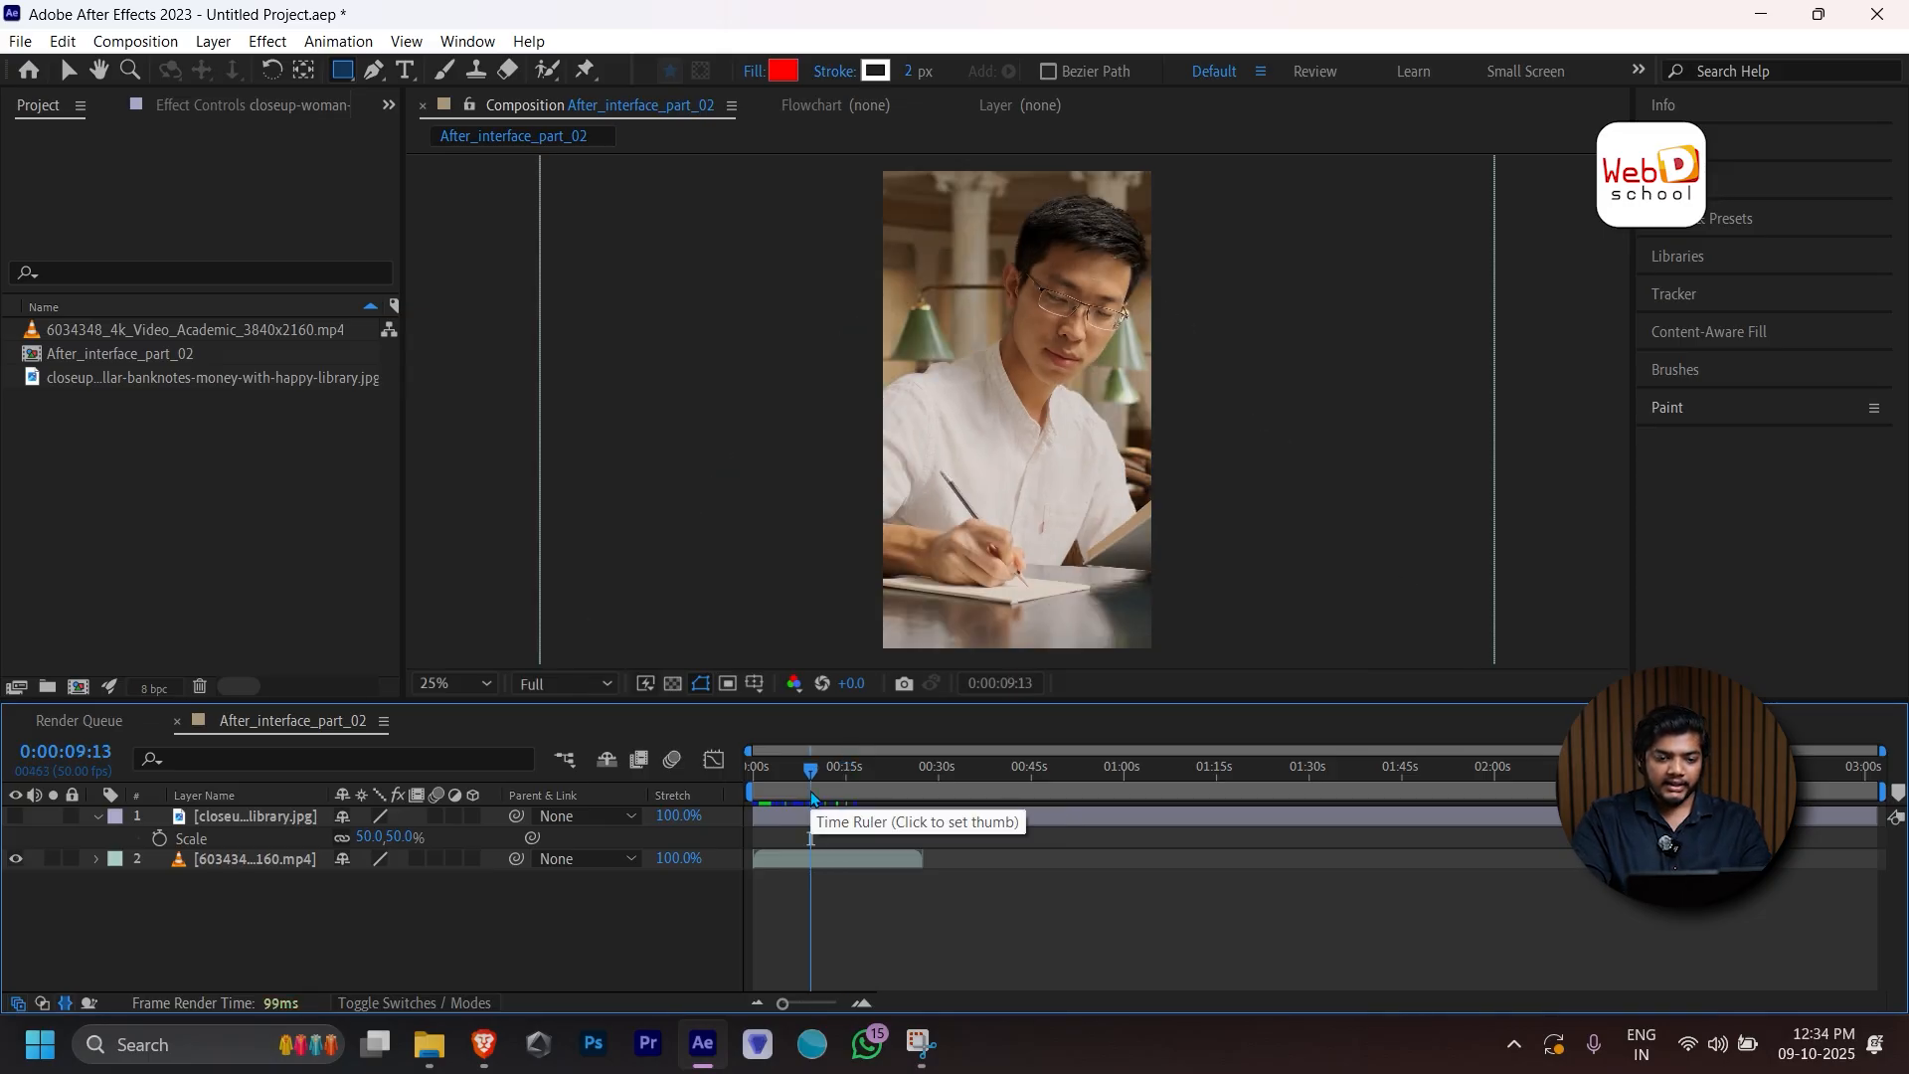
pyautogui.press('space')
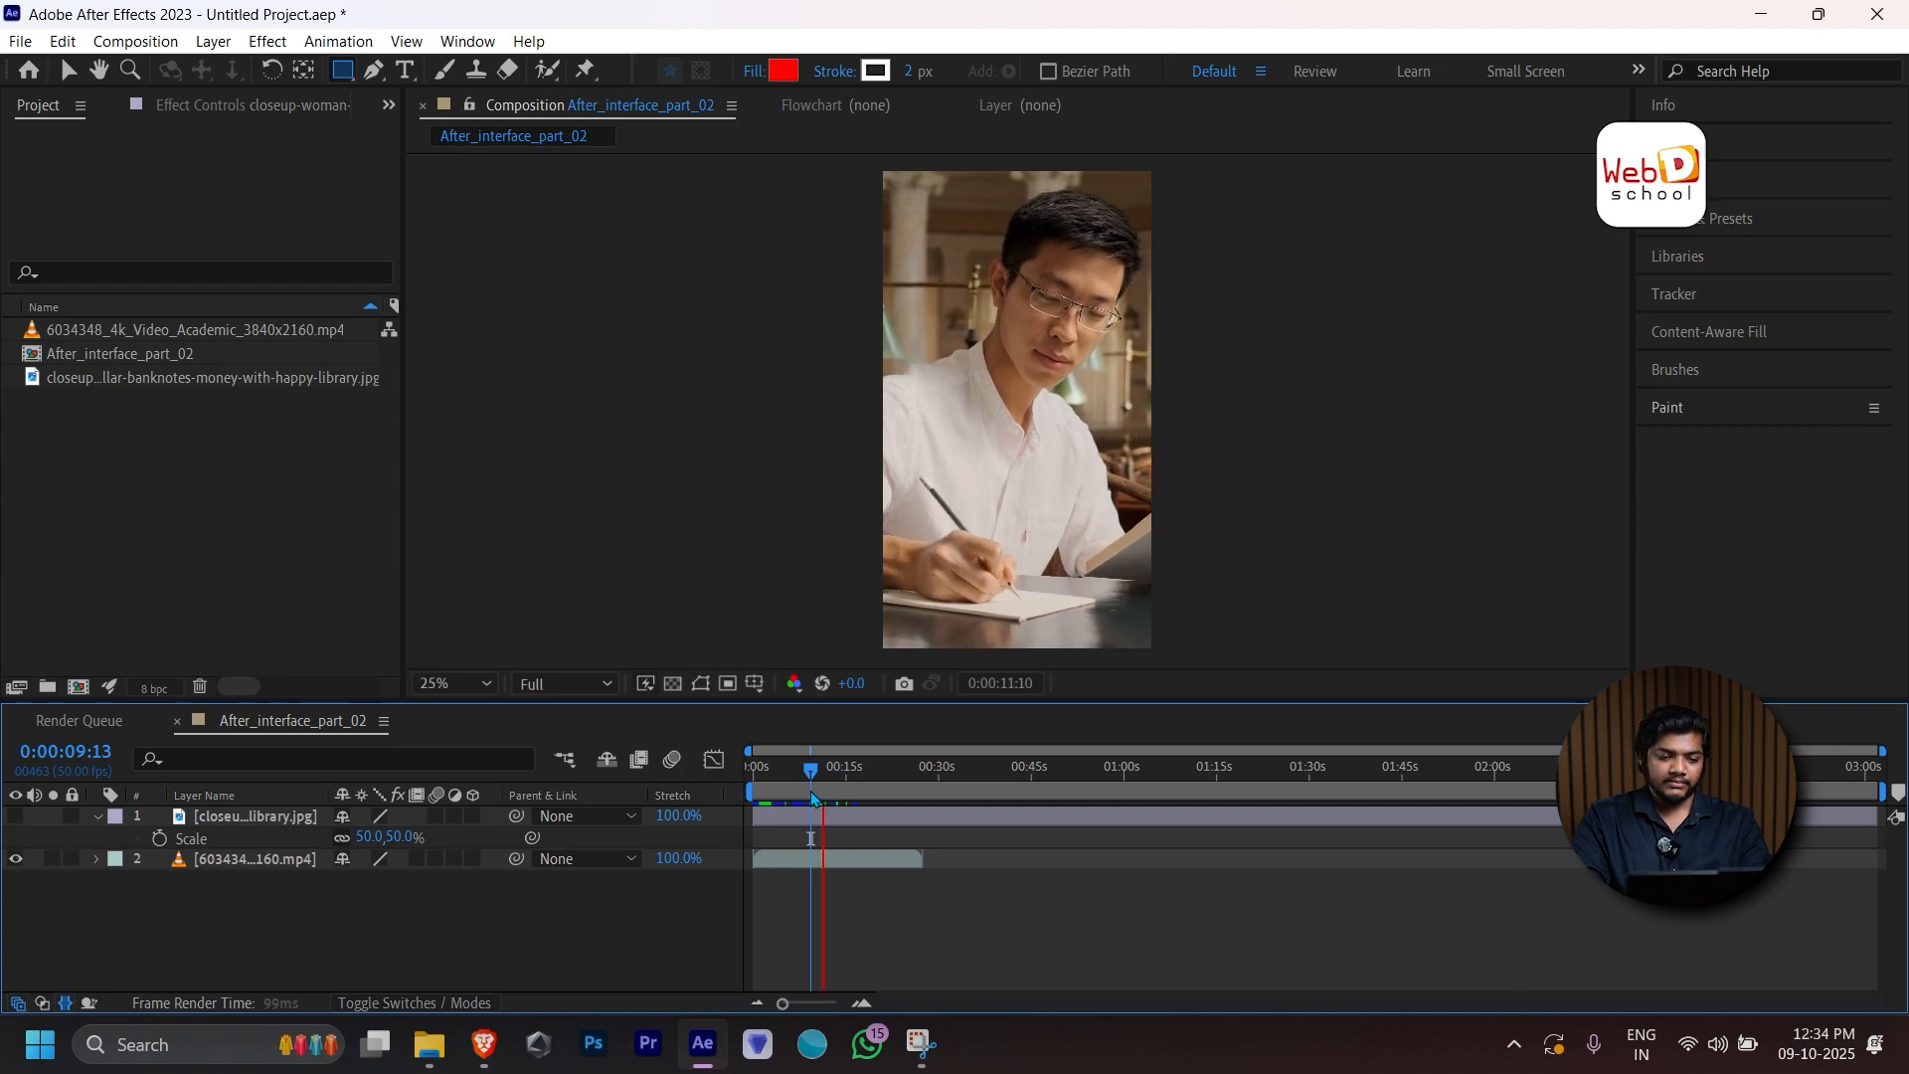
pyautogui.press('space')
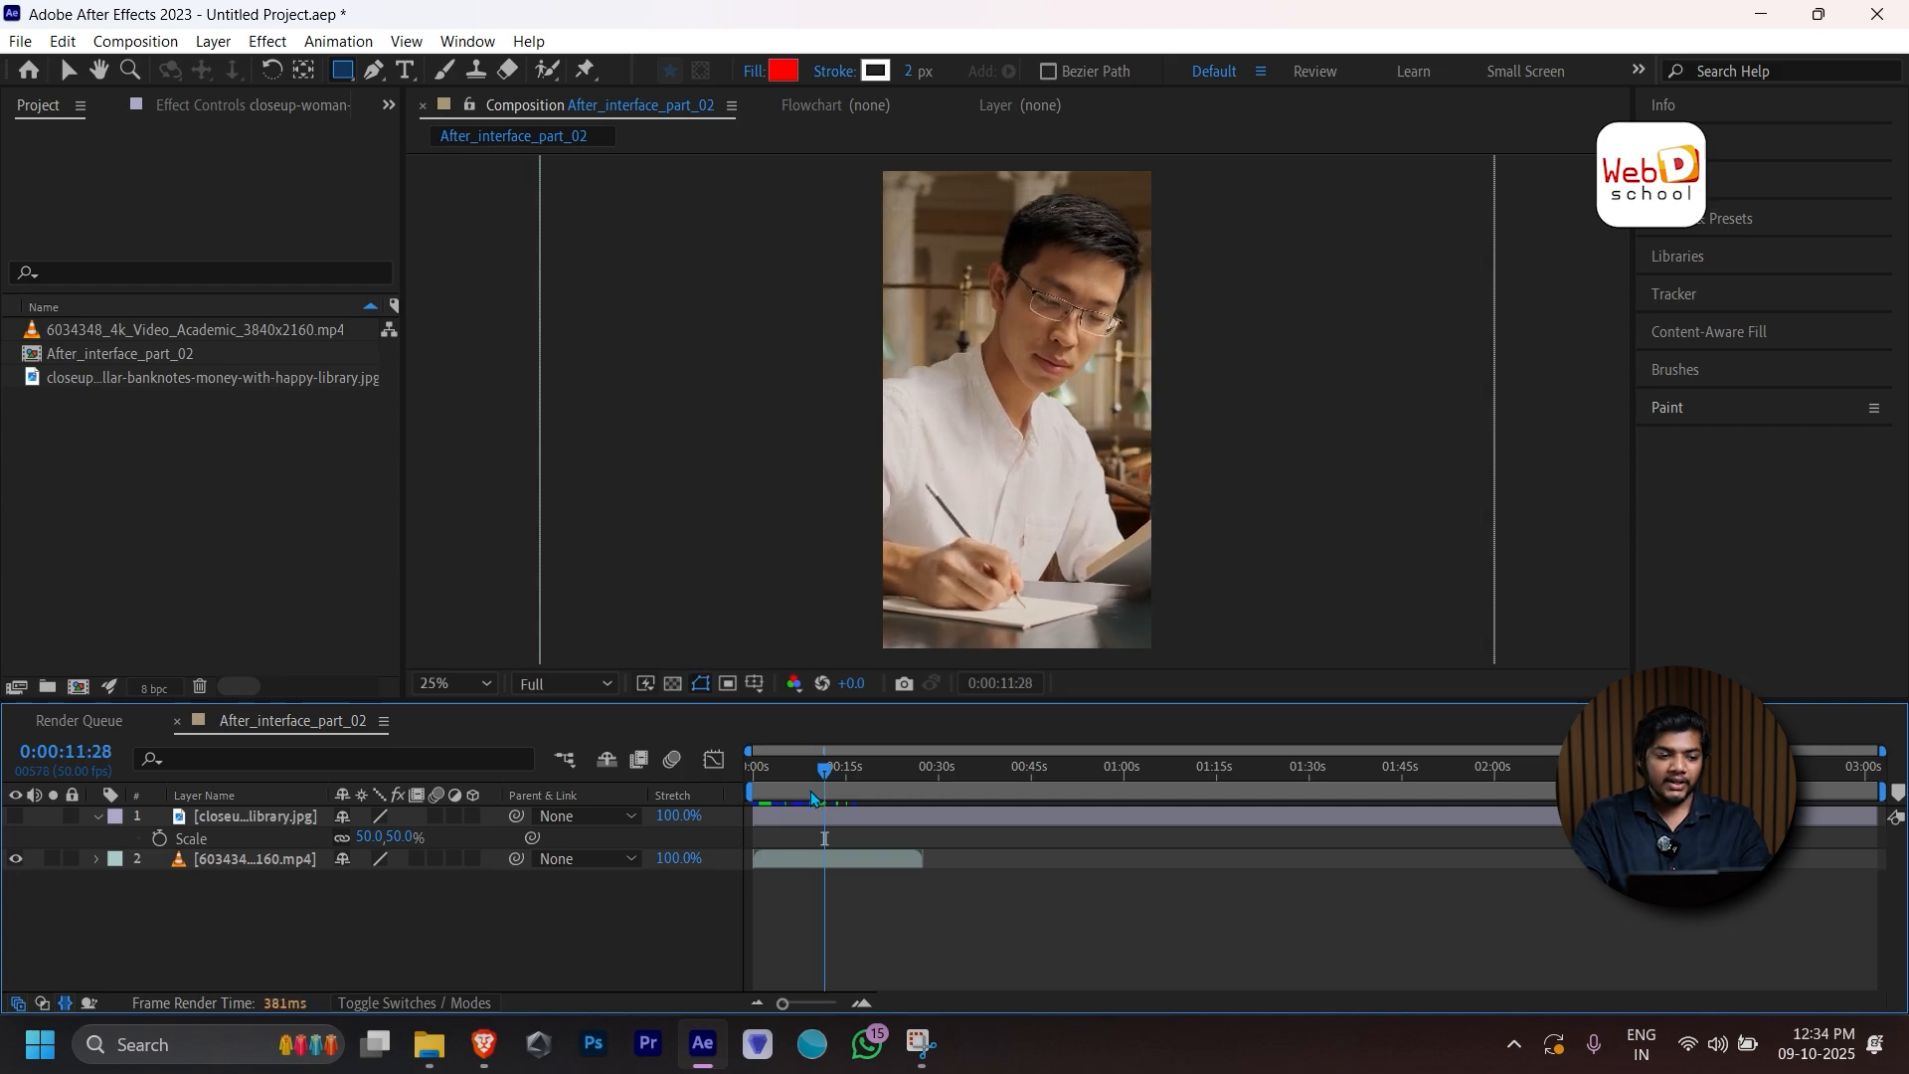
# Set the composition's current time to 0:00:00:20.
pyautogui.click(66, 756)
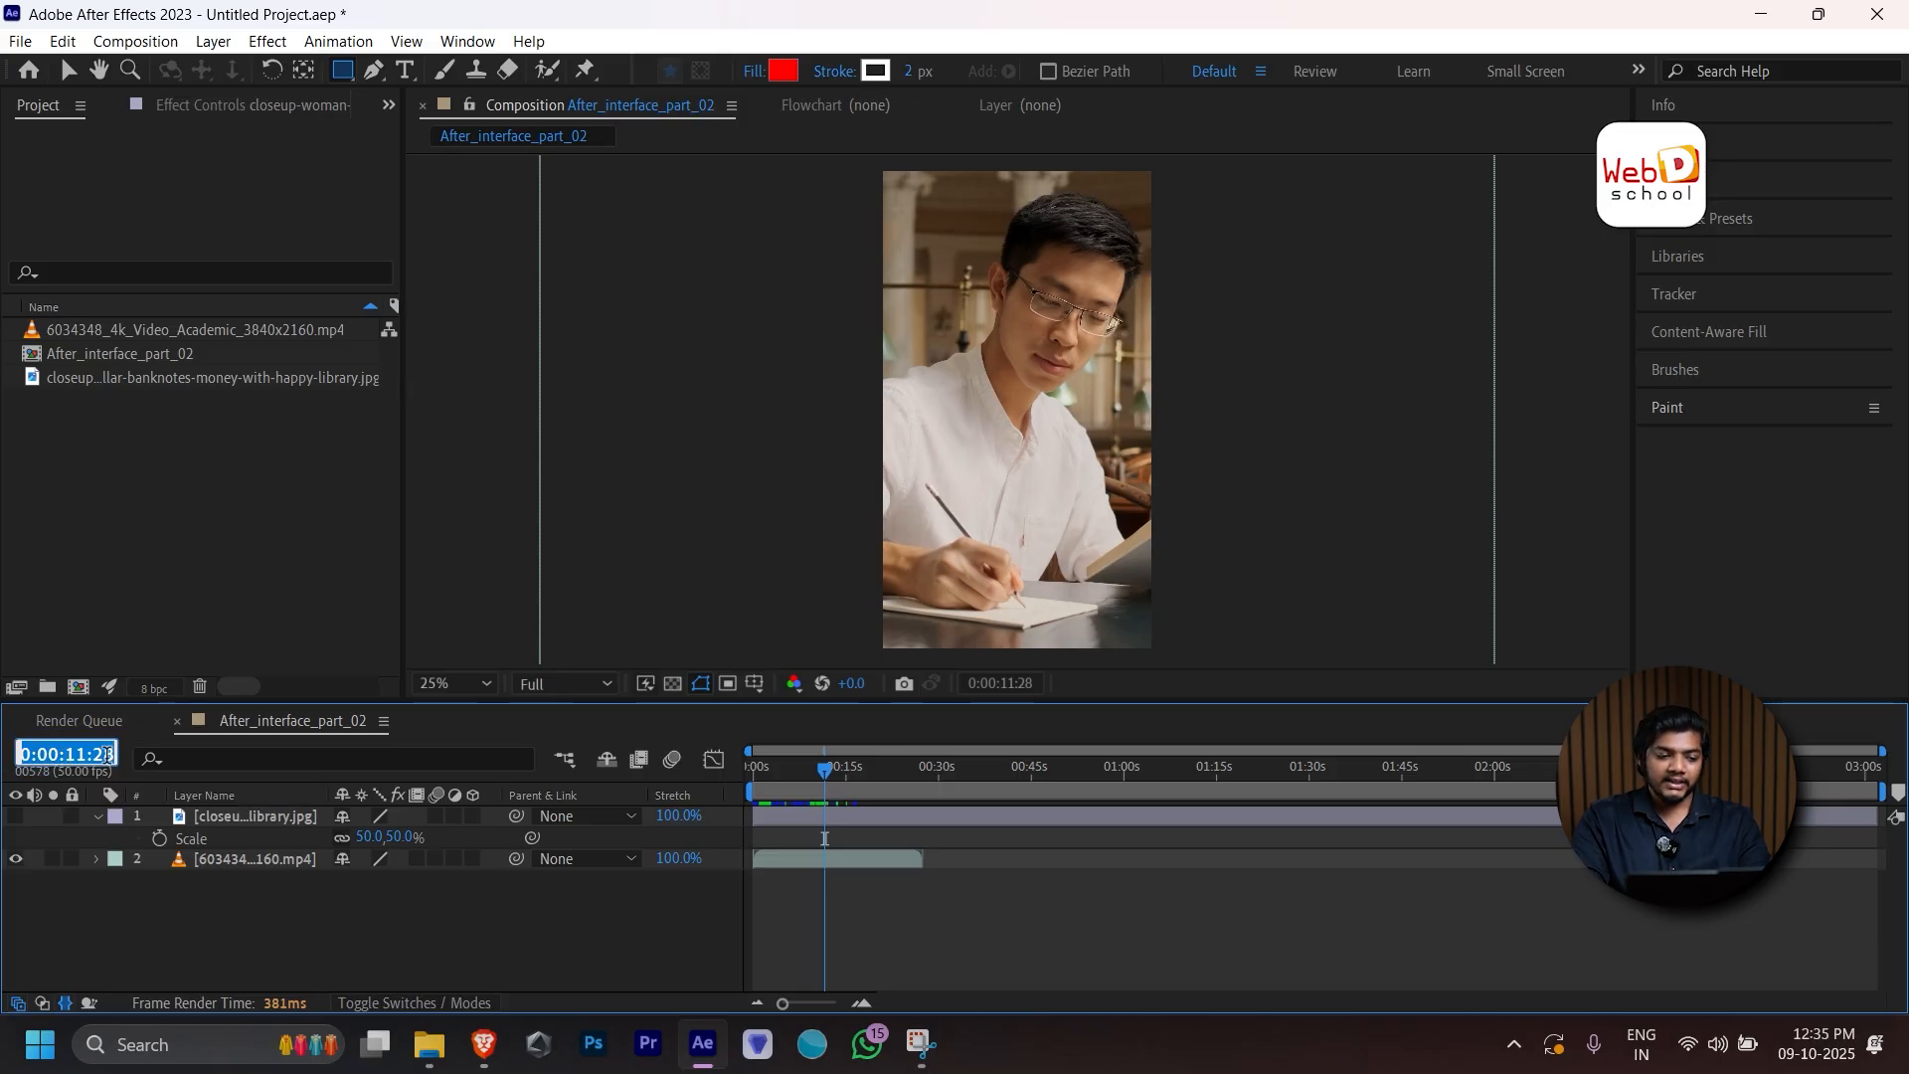
pyautogui.click(106, 756)
pyautogui.press('BackSpace')
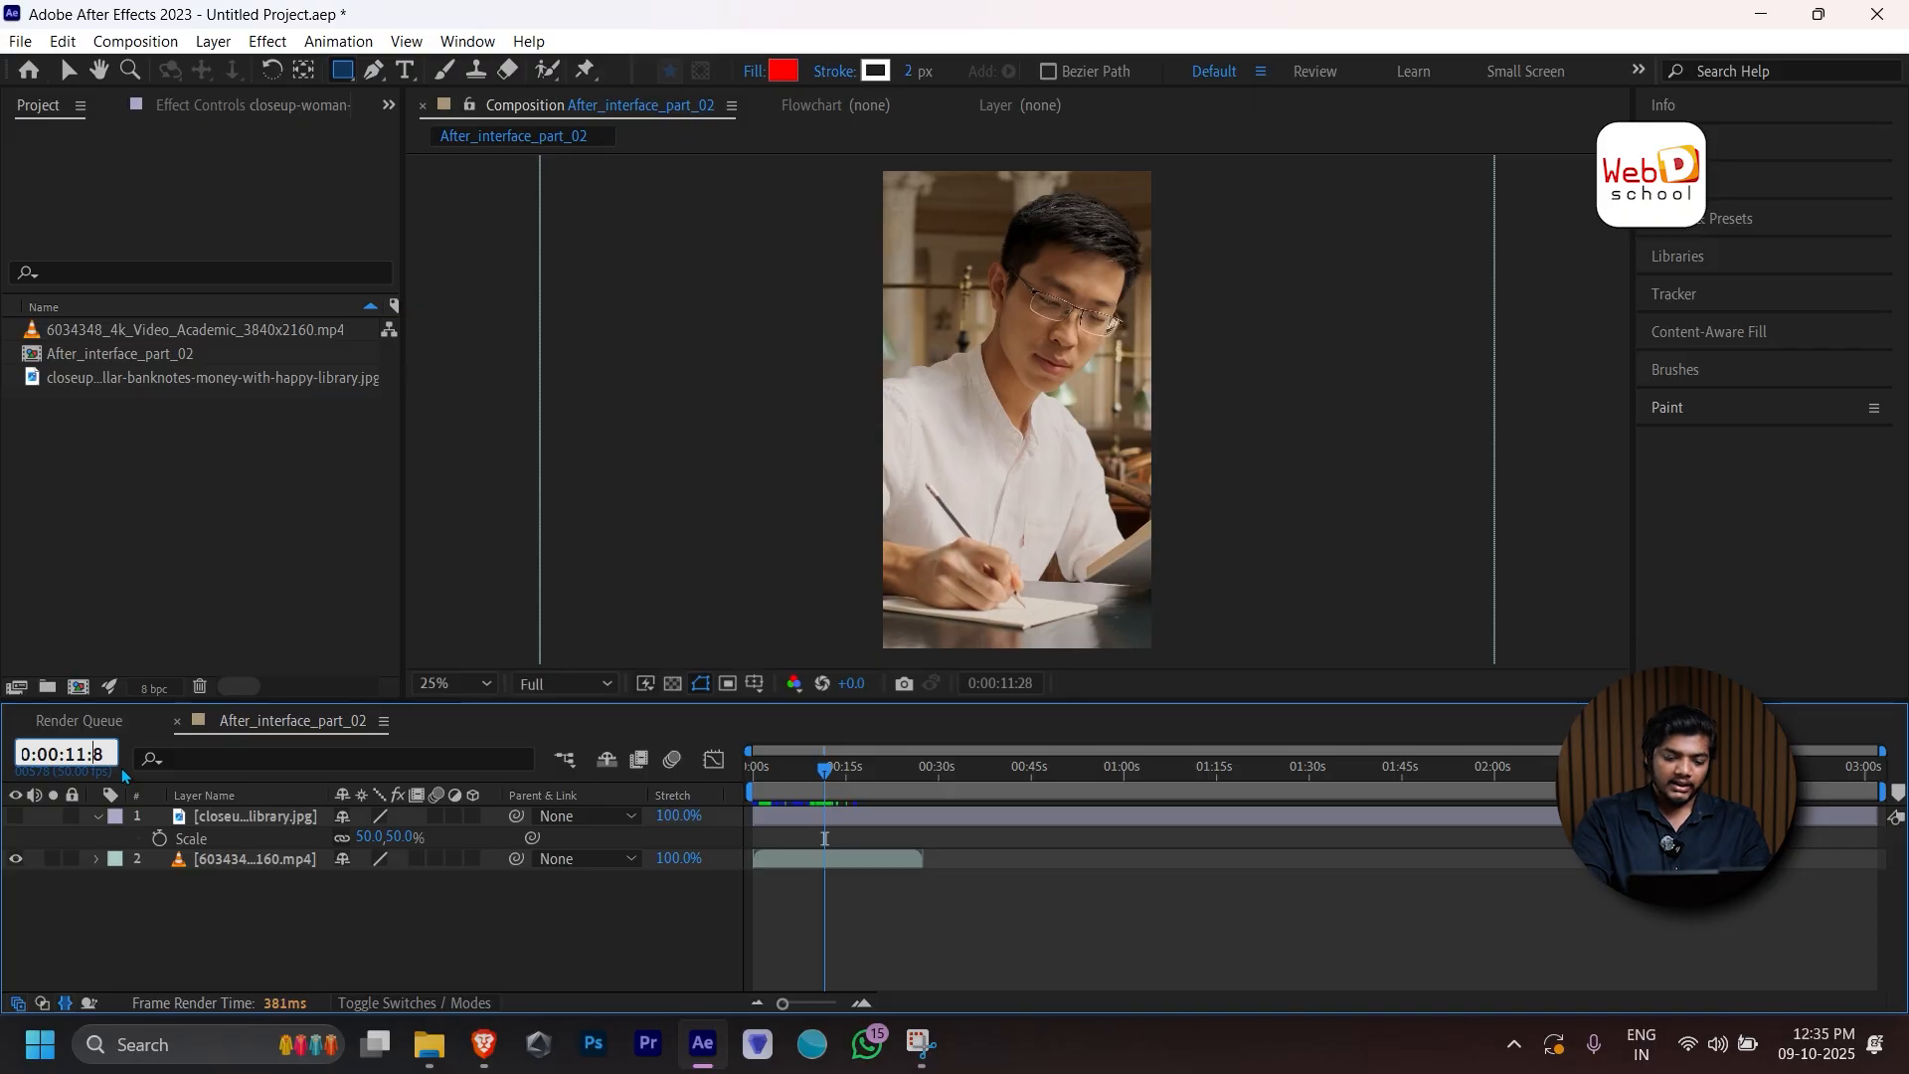
pyautogui.press('BackSpace')
pyautogui.write('20')
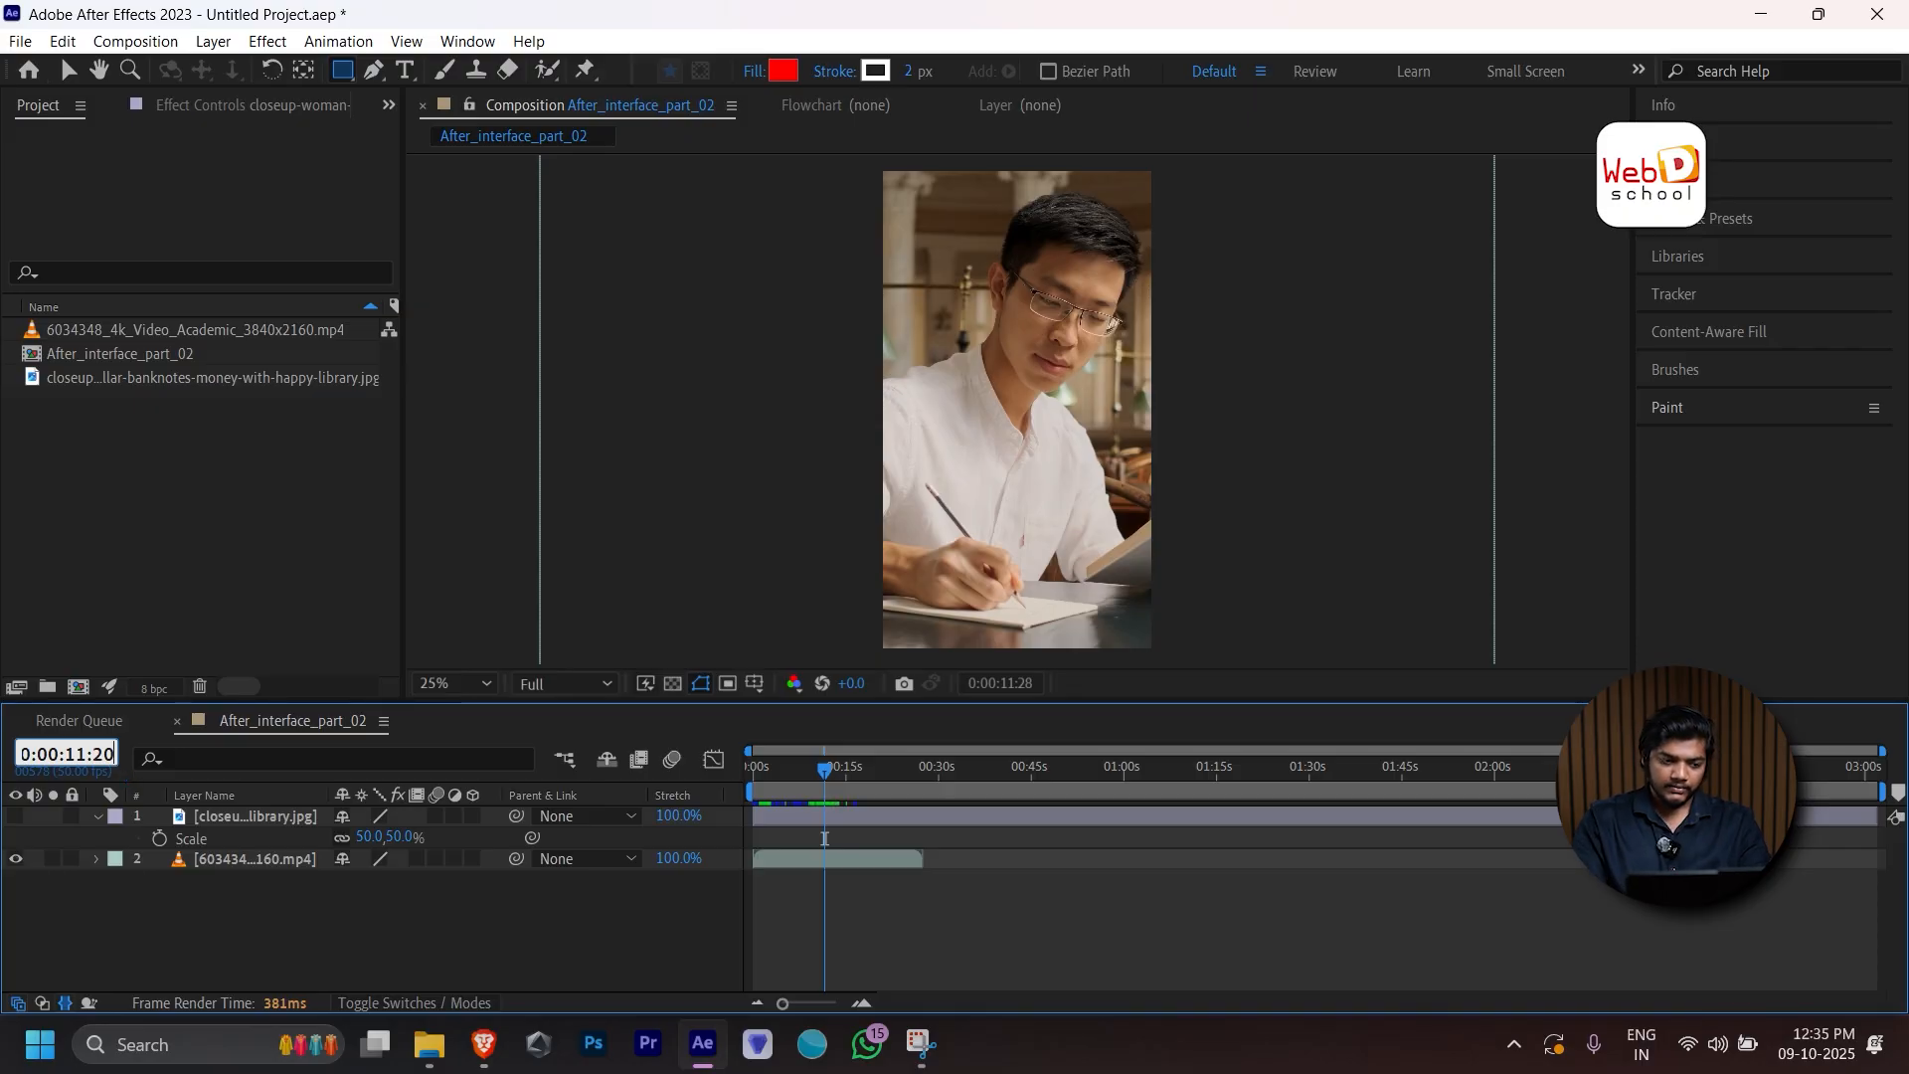
pyautogui.press('BackSpace')
pyautogui.press('BackSpace')
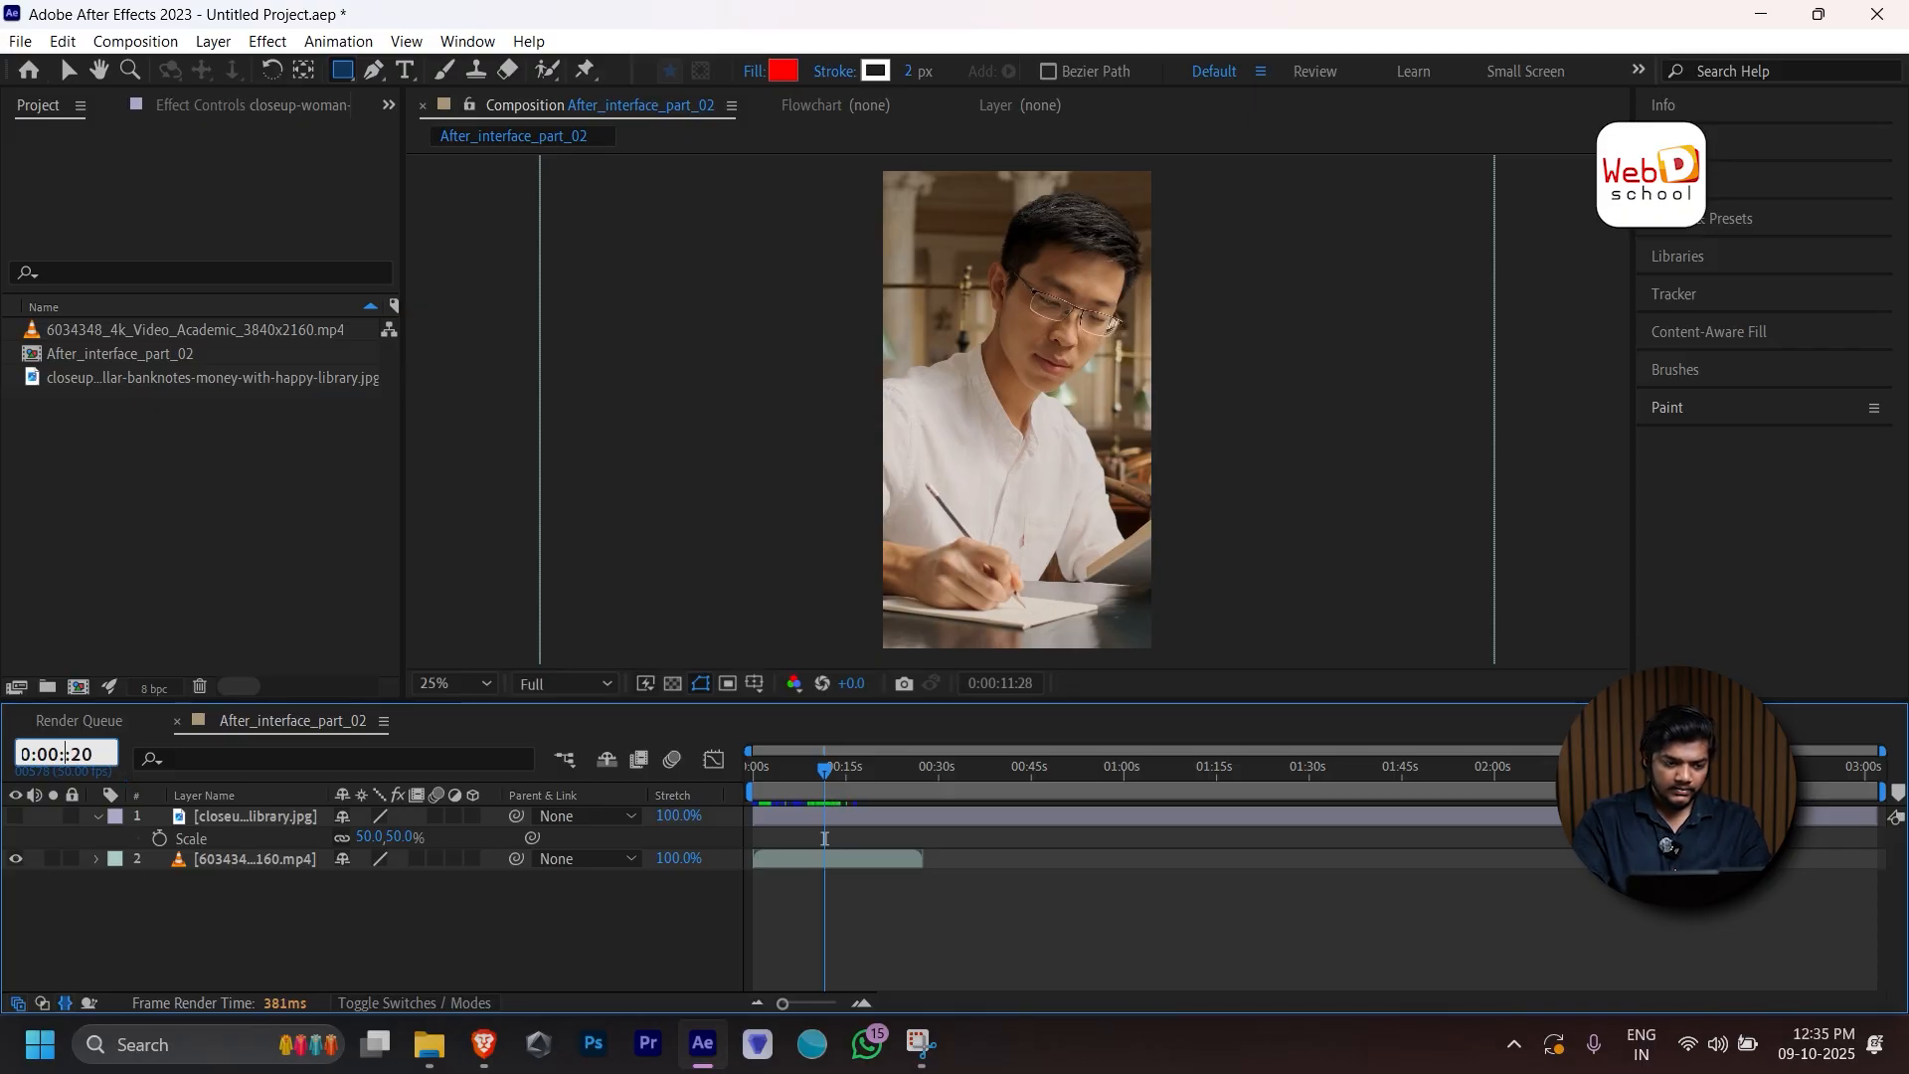
pyautogui.press('Return')
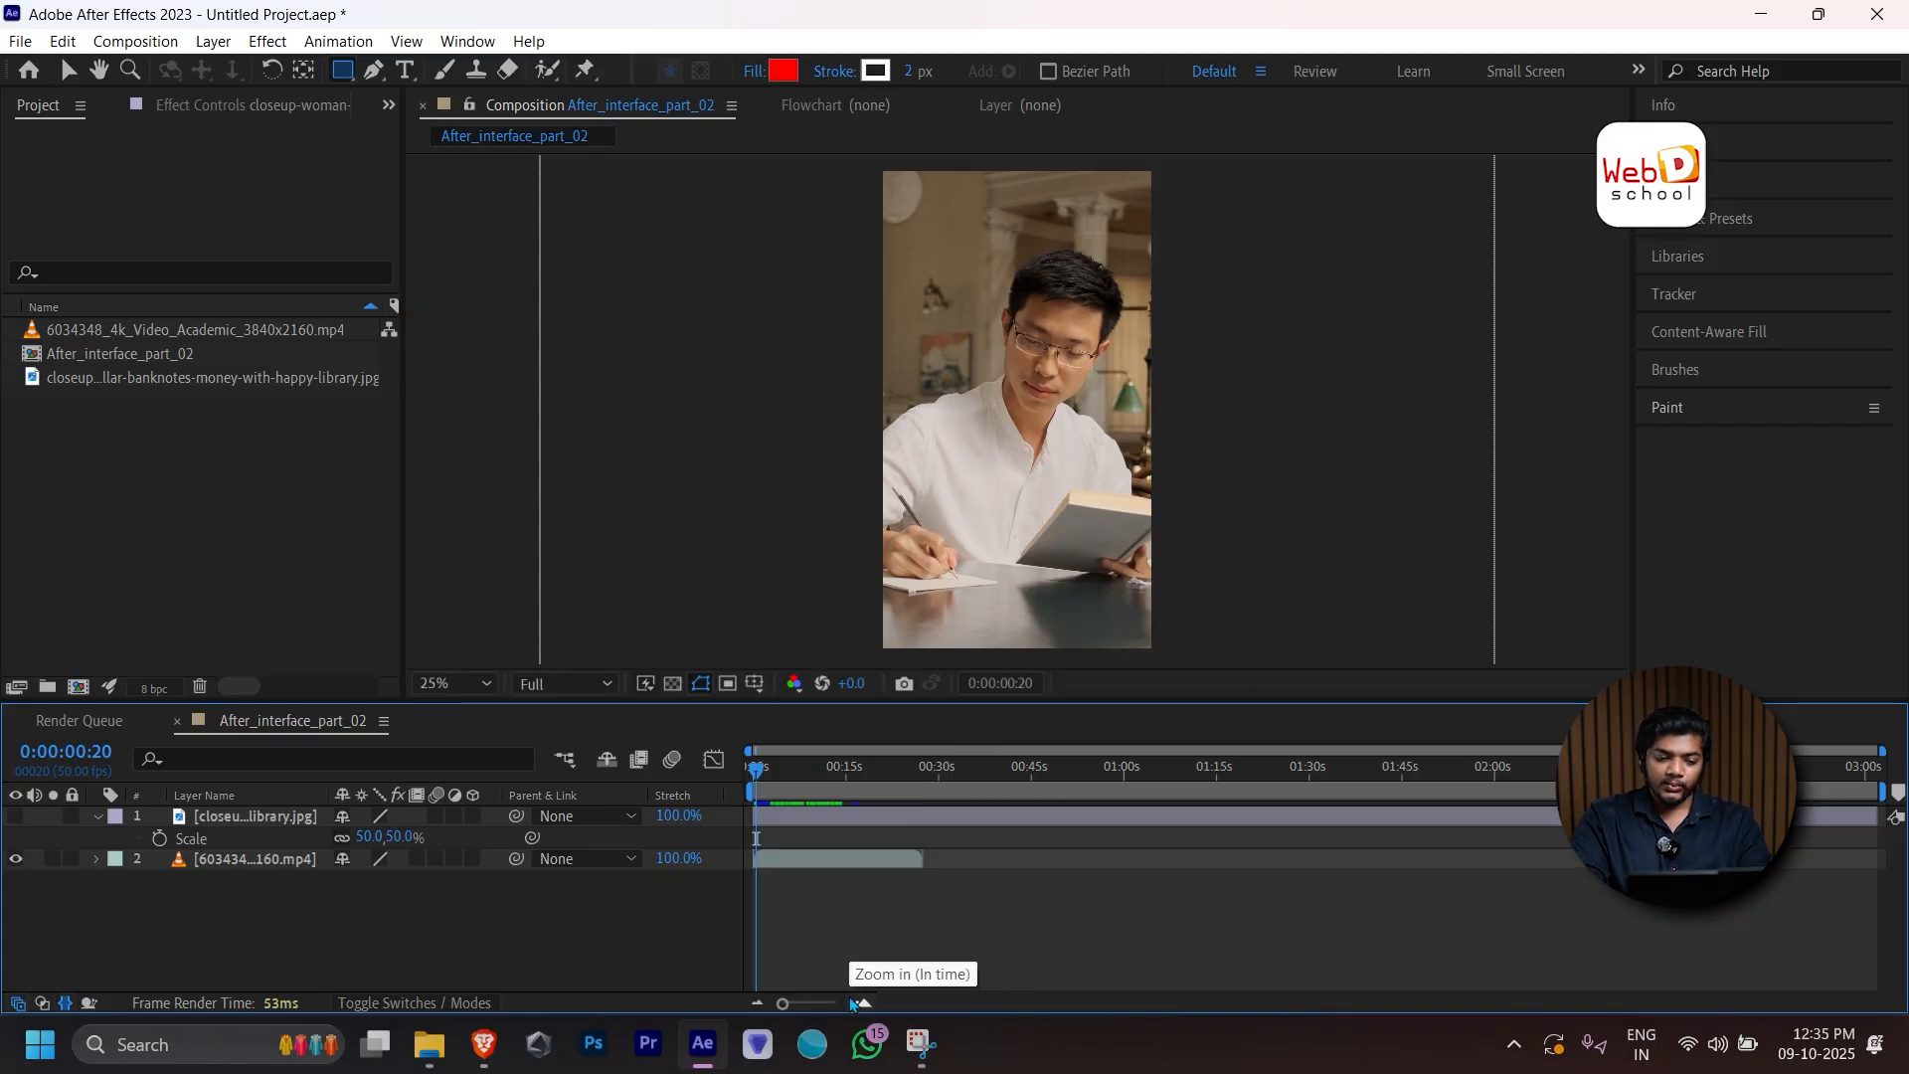
# Move the composition's current time to 0:00:13:00.
pyautogui.scroll(2, 835, 877)
pyautogui.scroll(3, 836, 877)
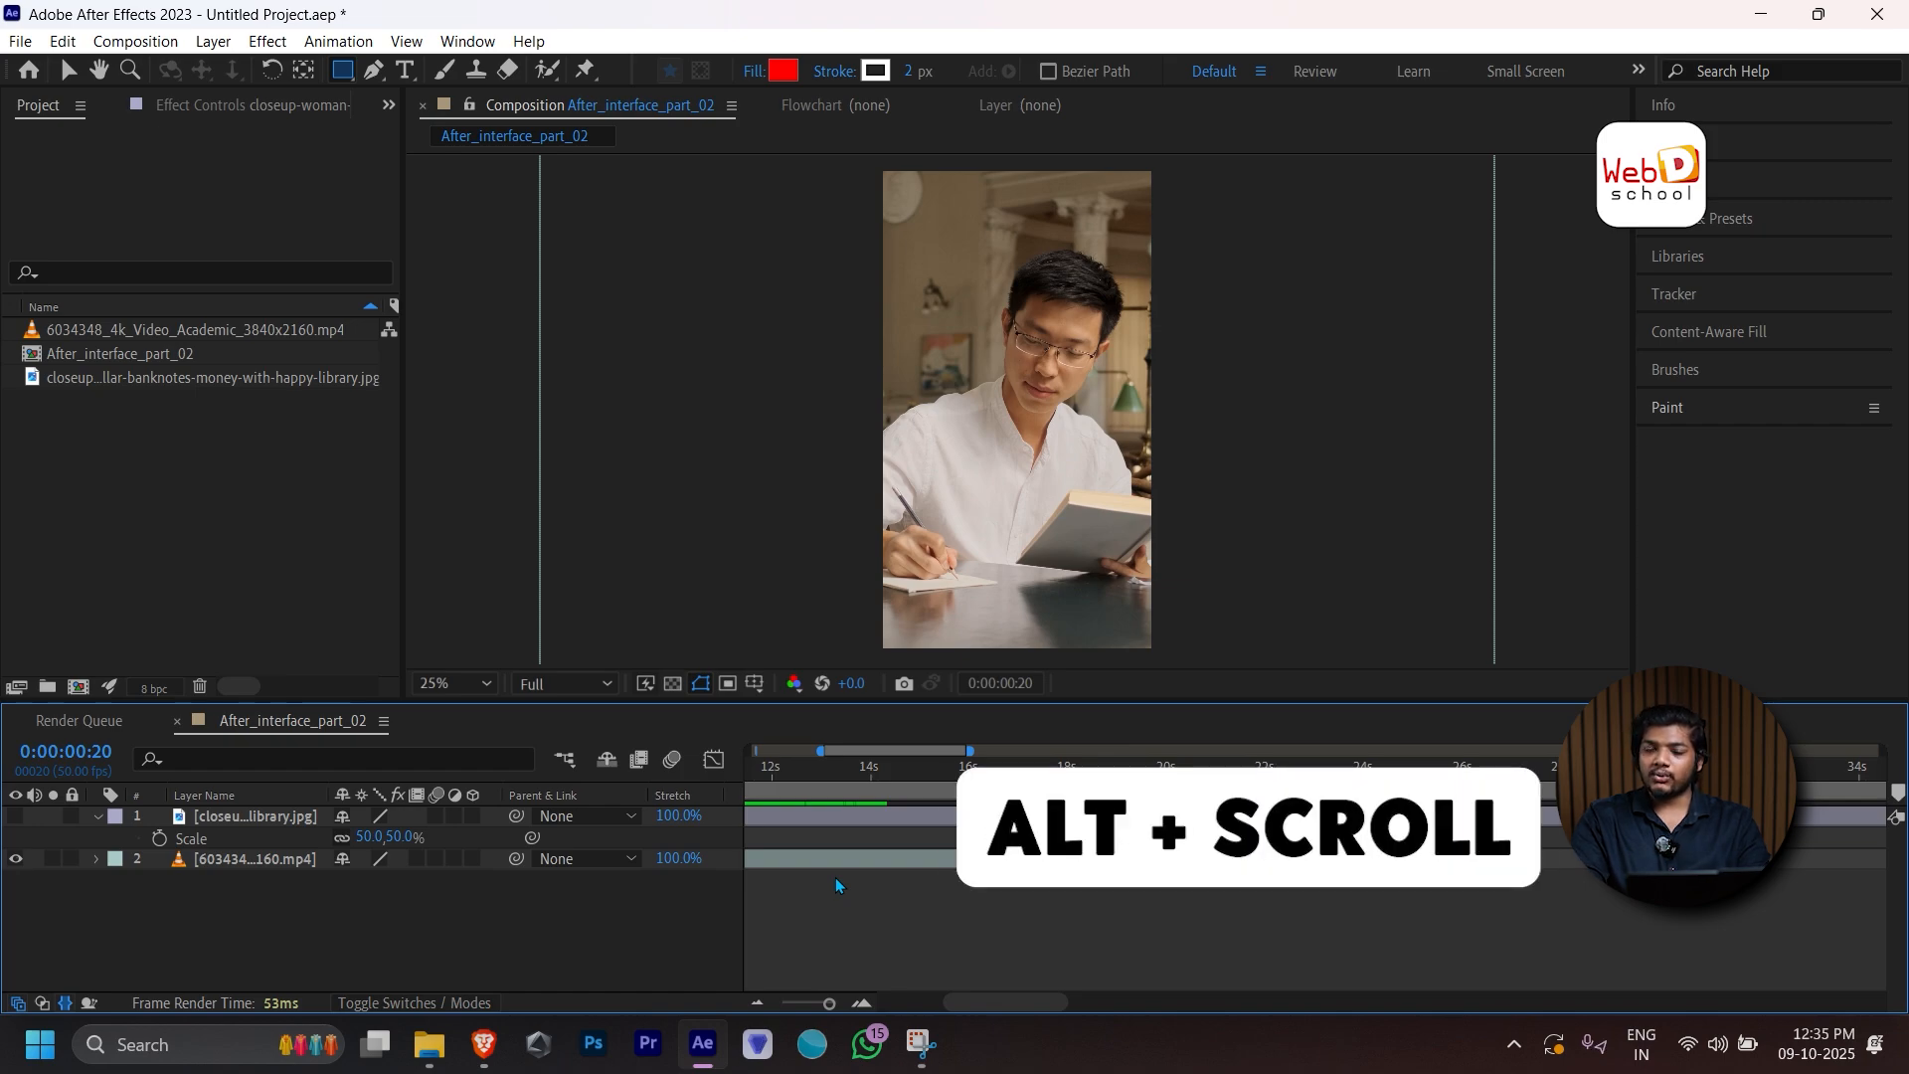
pyautogui.scroll(5, 836, 877)
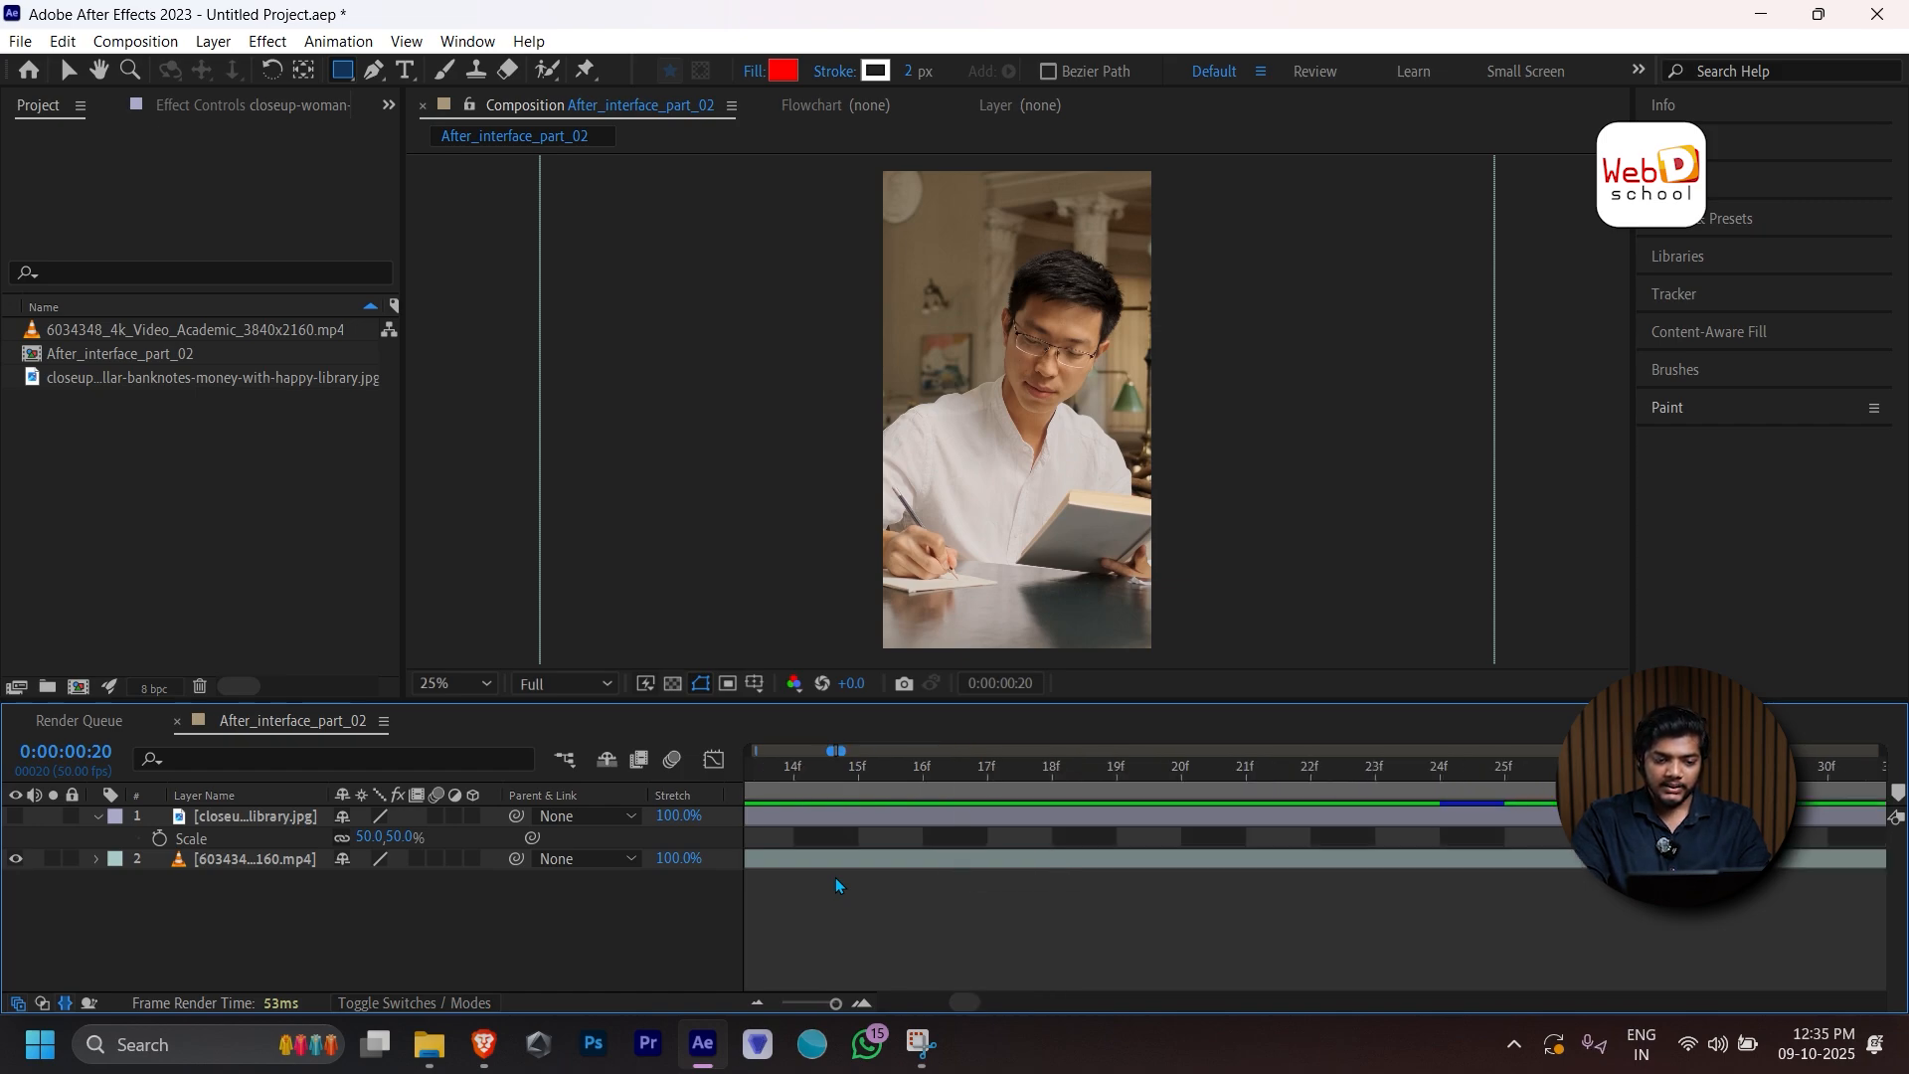
pyautogui.scroll(-5, 835, 885)
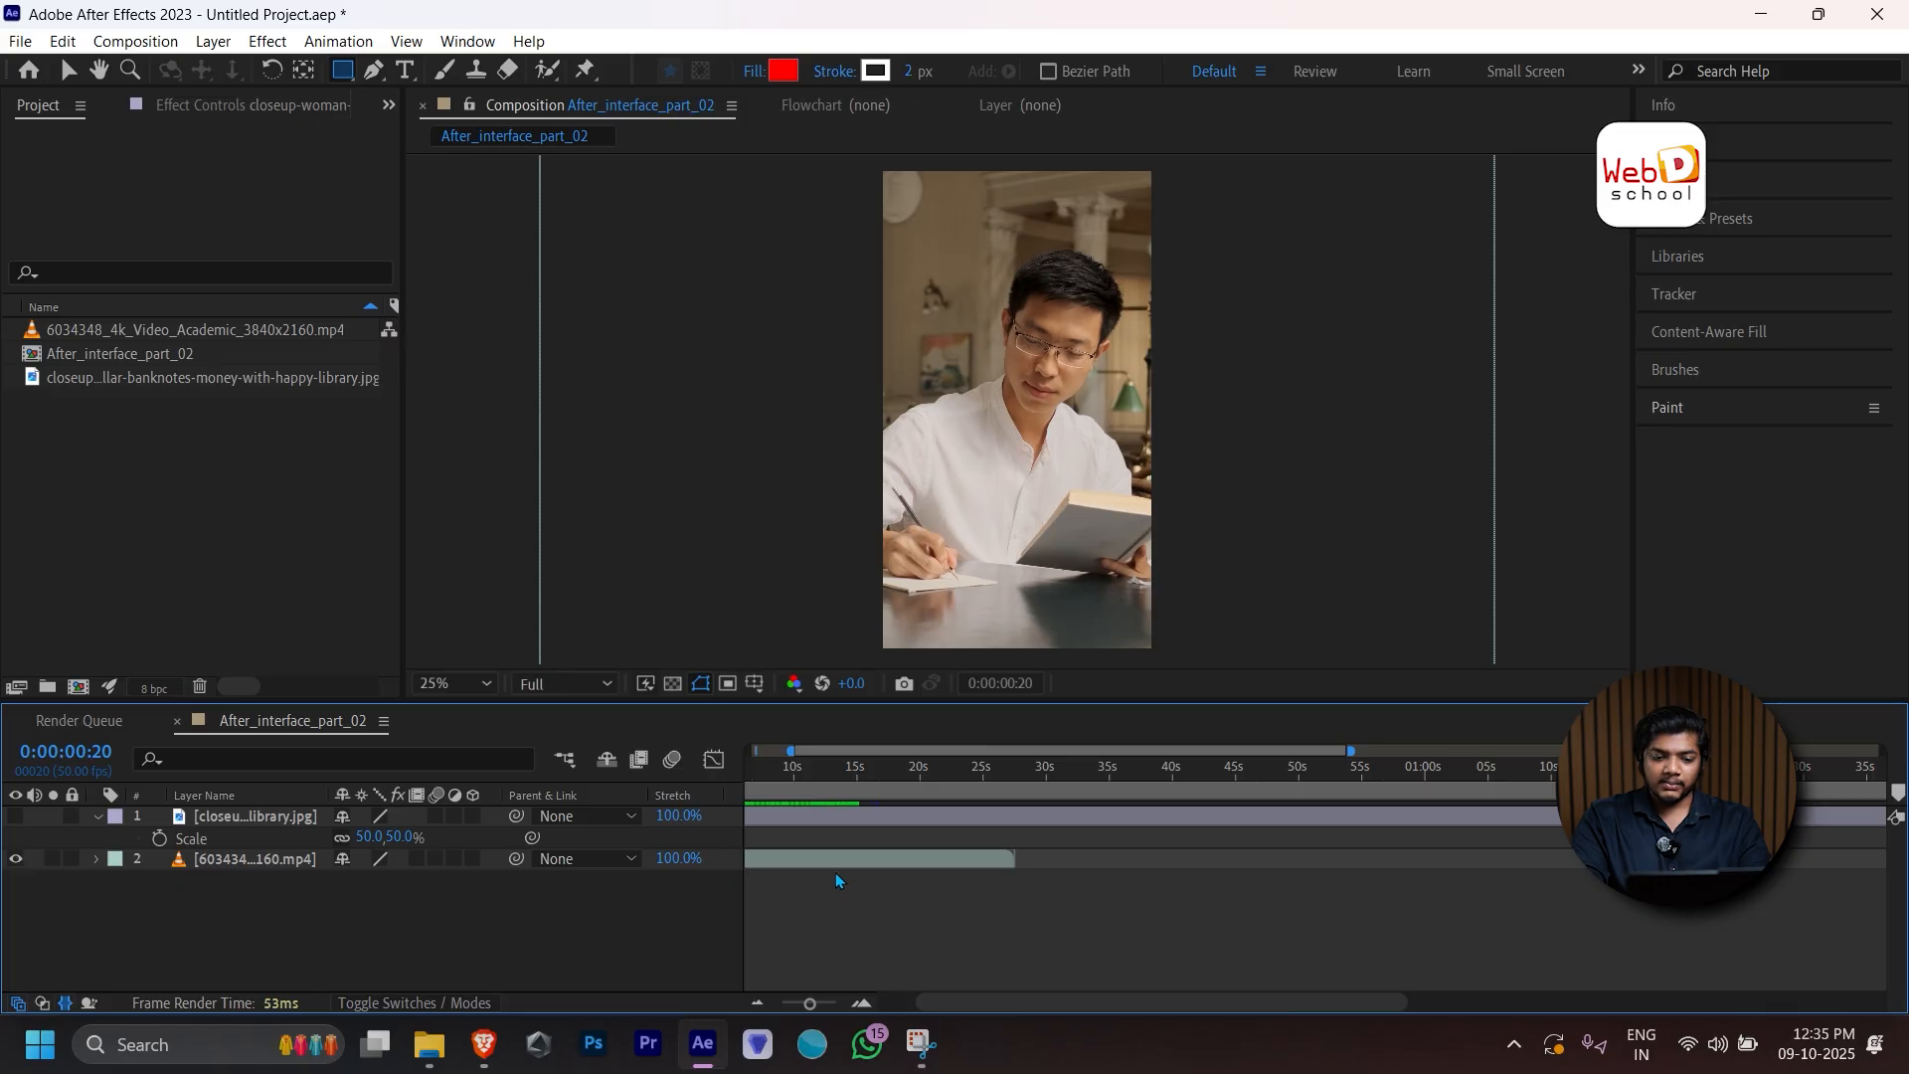
pyautogui.scroll(5, 835, 880)
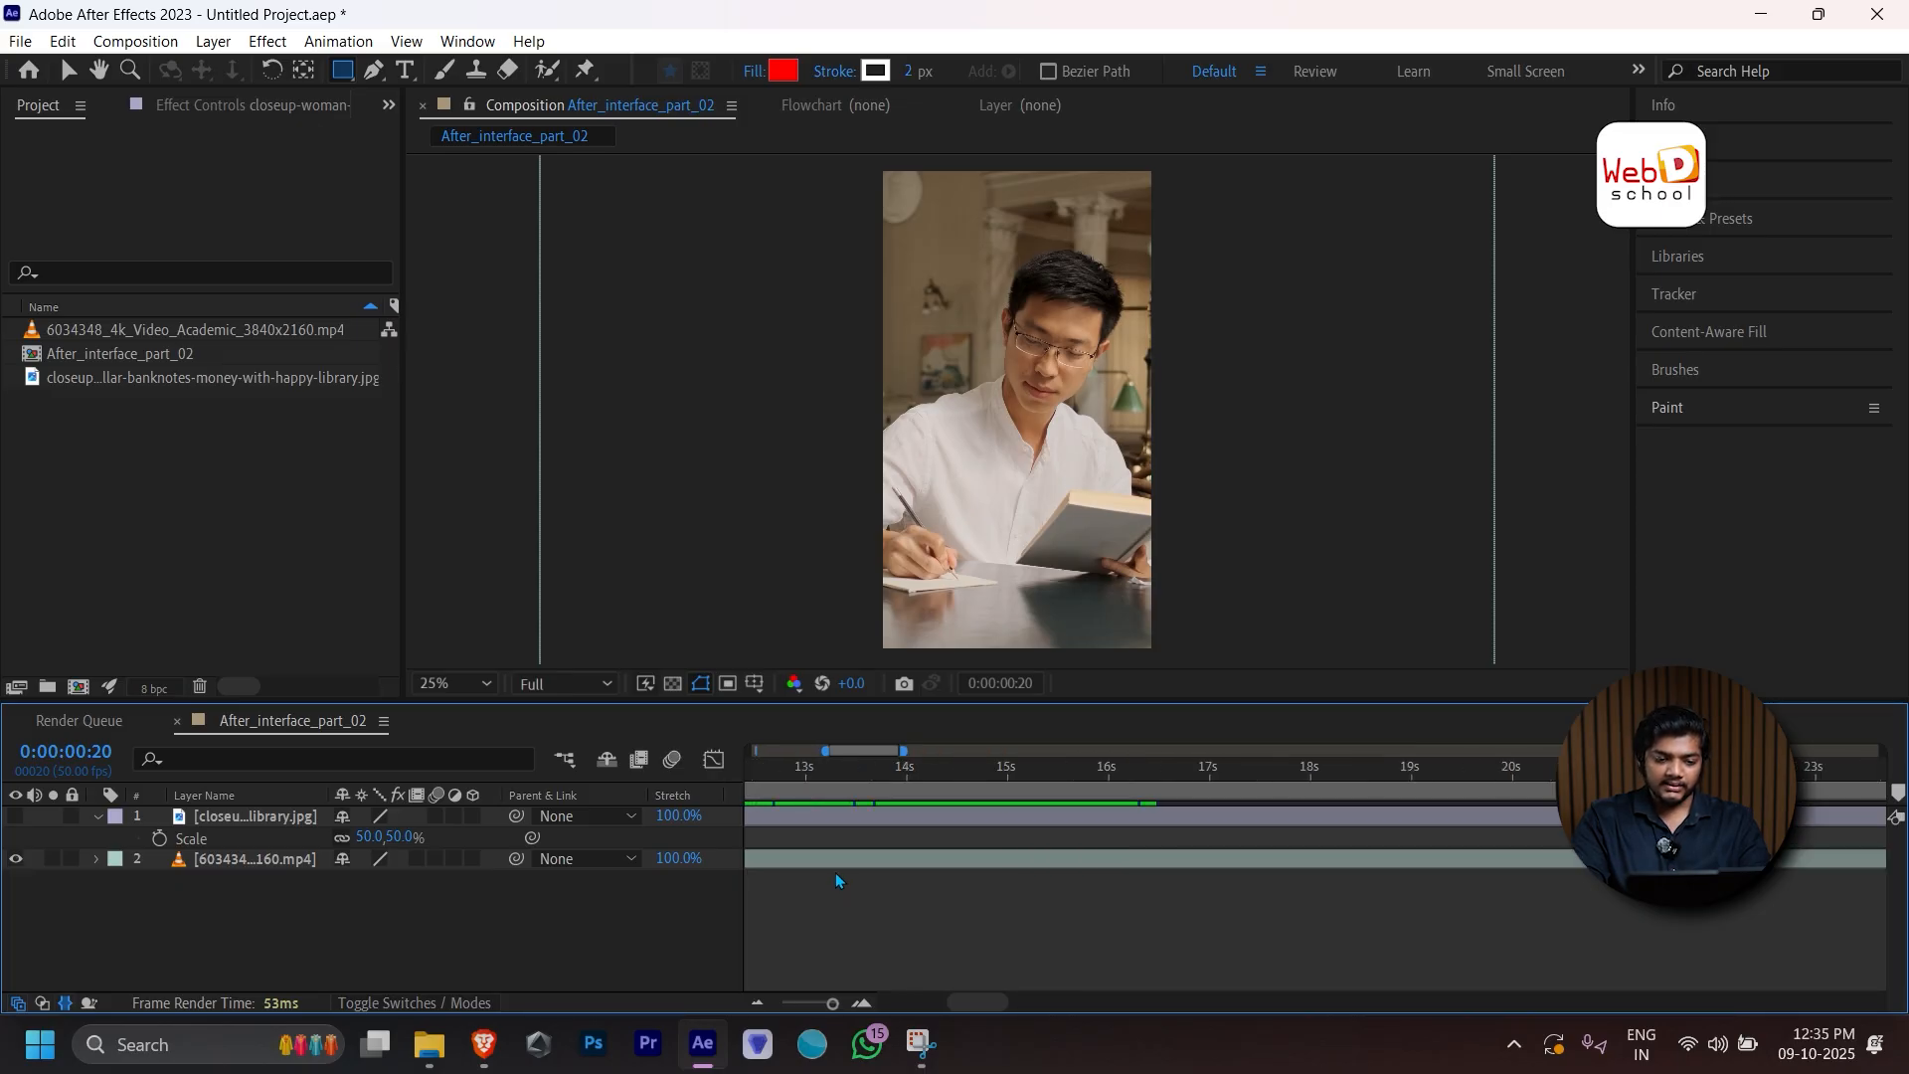
pyautogui.moveTo(882, 770); pyautogui.dragTo(776, 786)
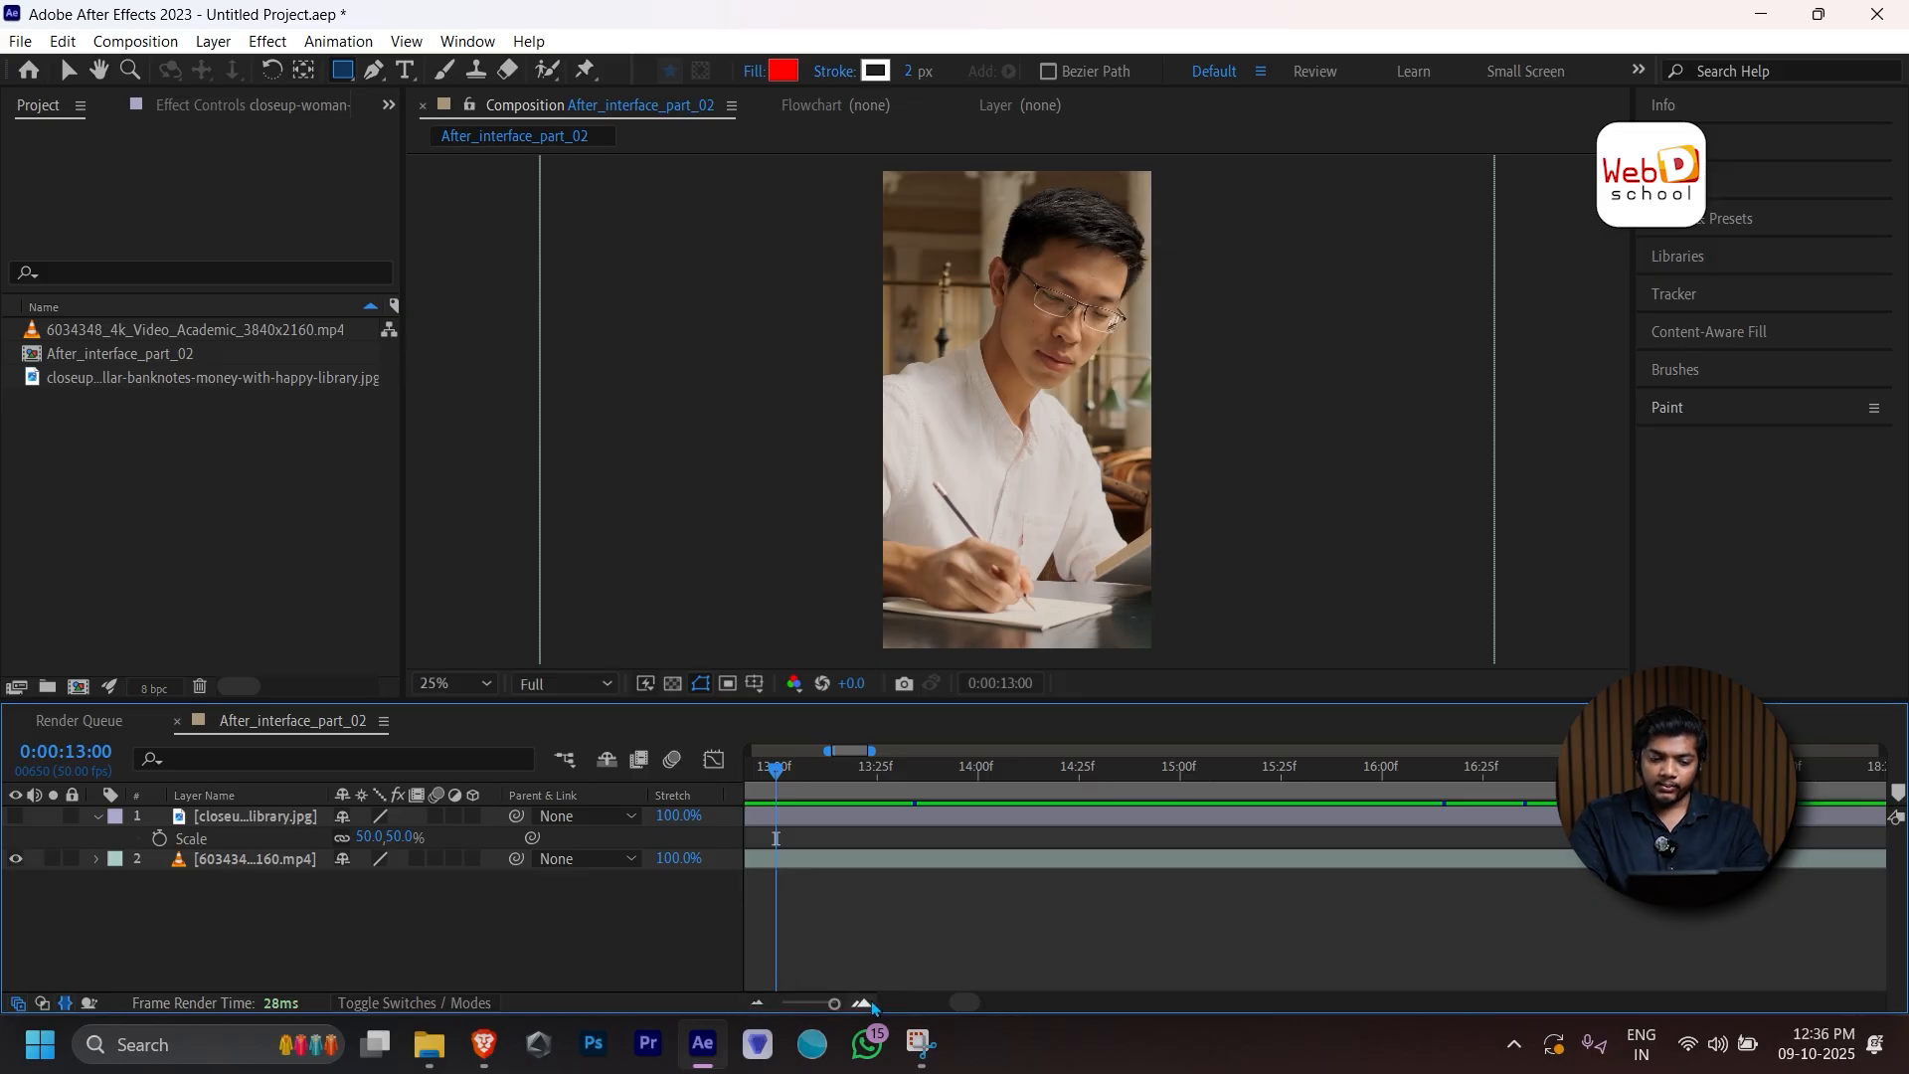
pyautogui.click(759, 1003)
pyautogui.click(759, 1003)
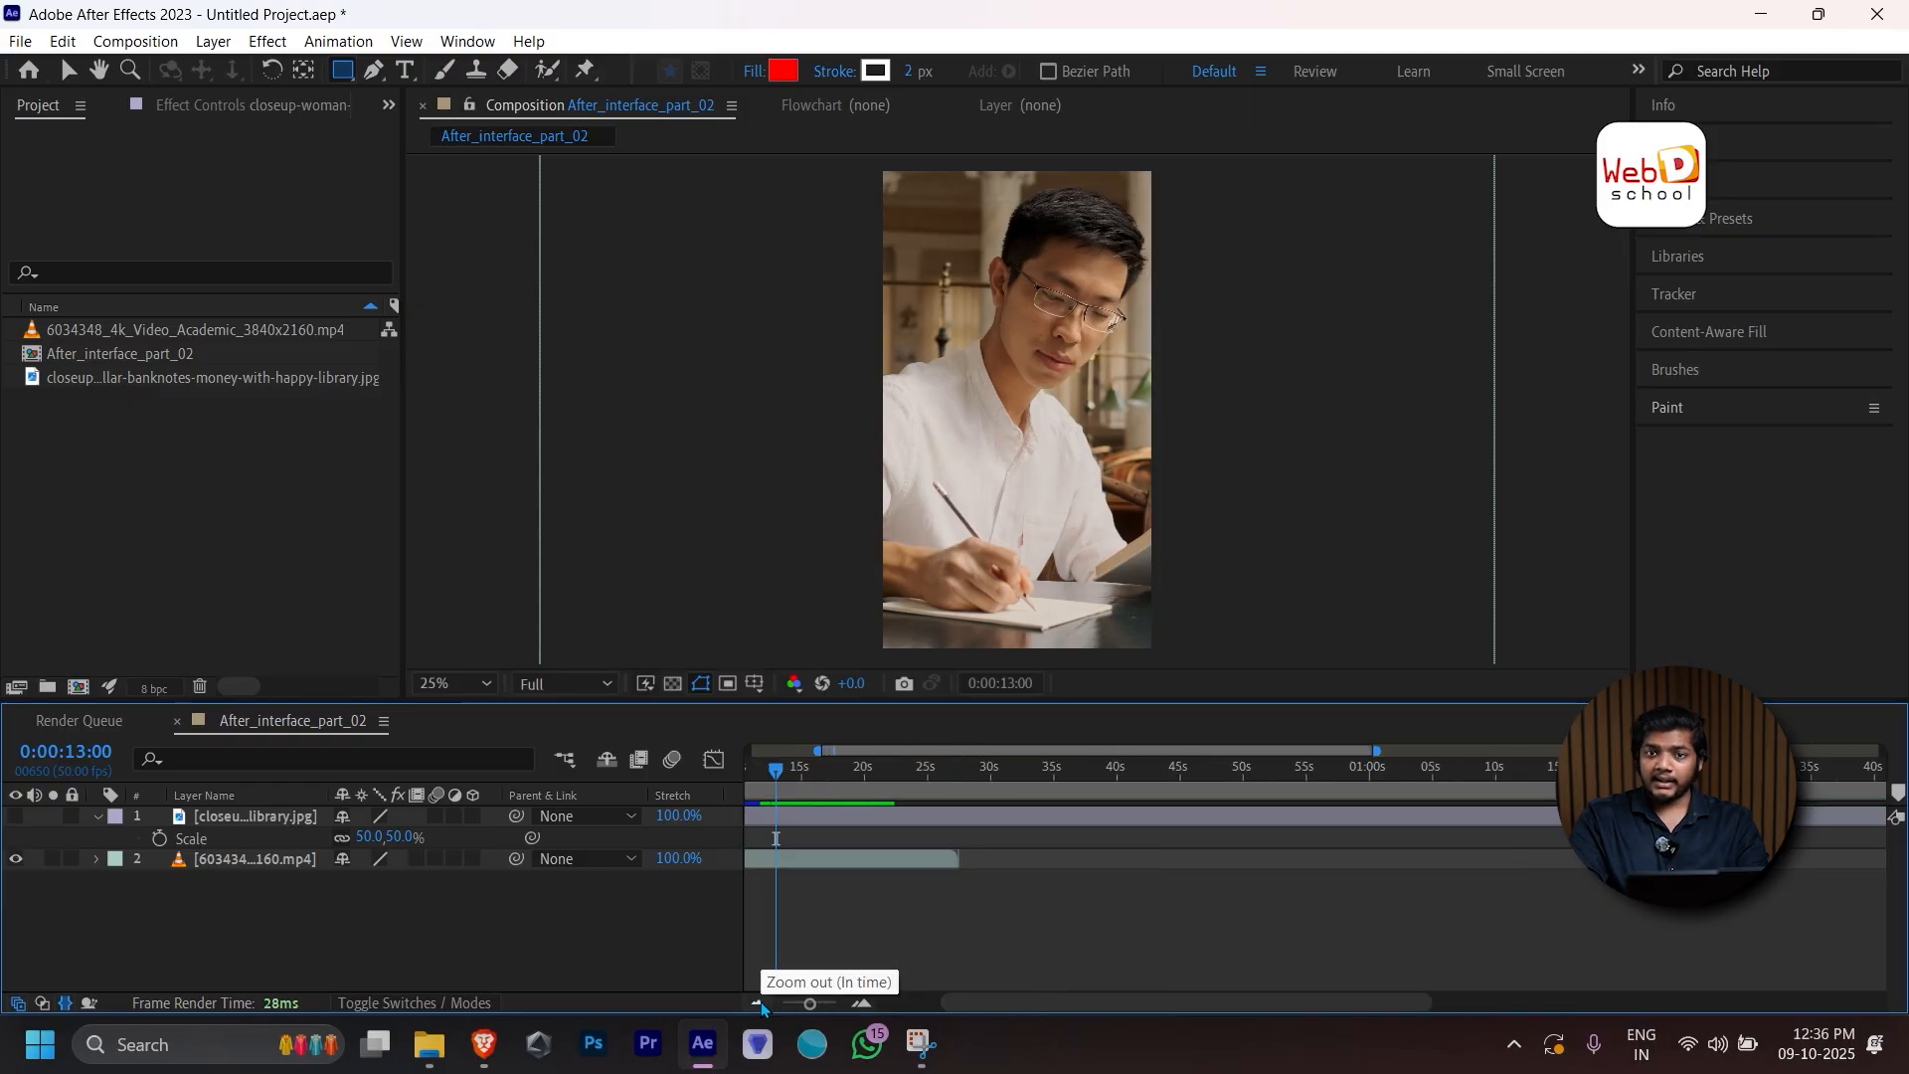
pyautogui.click(758, 1003)
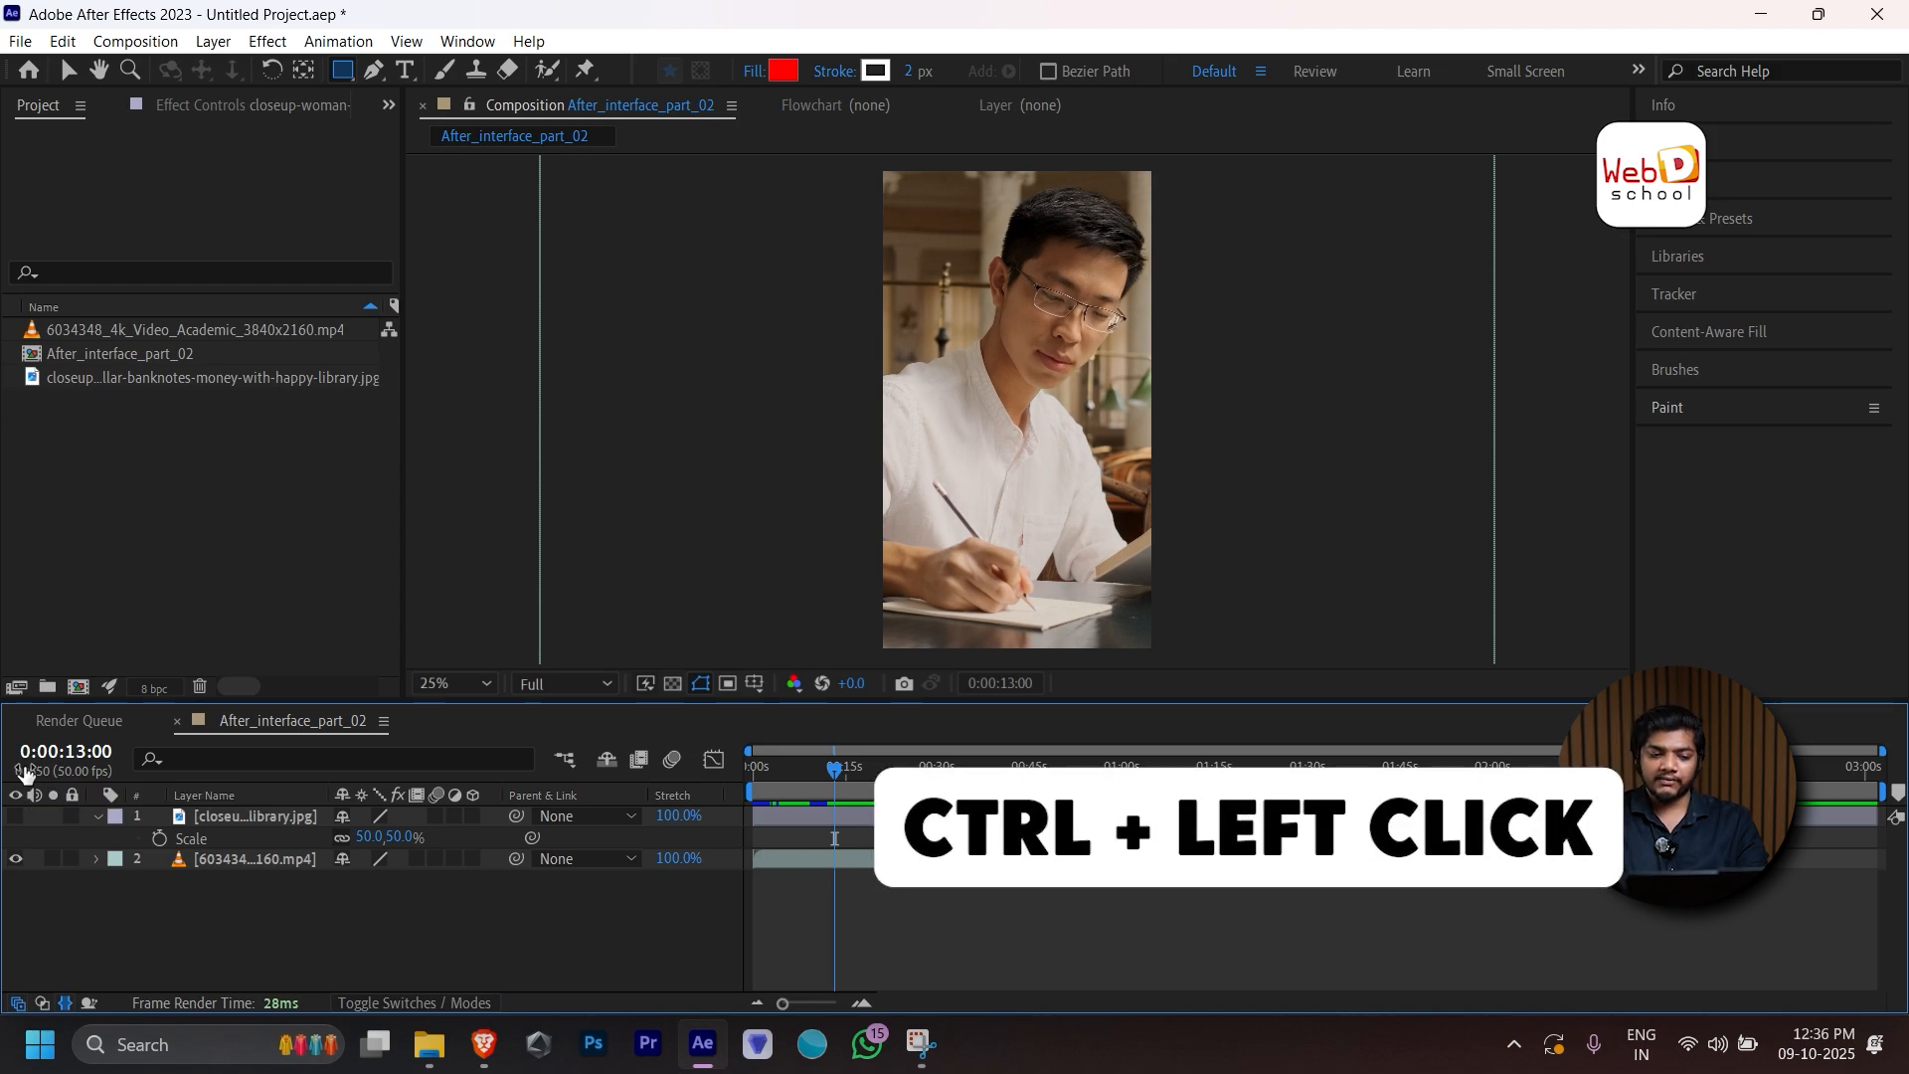
# Move the current time to frame 01026 with the time display in frames, and restore the timecode display.
pyautogui.keyDown('ctrl'); pyautogui.click(25, 771); pyautogui.keyUp('ctrl')
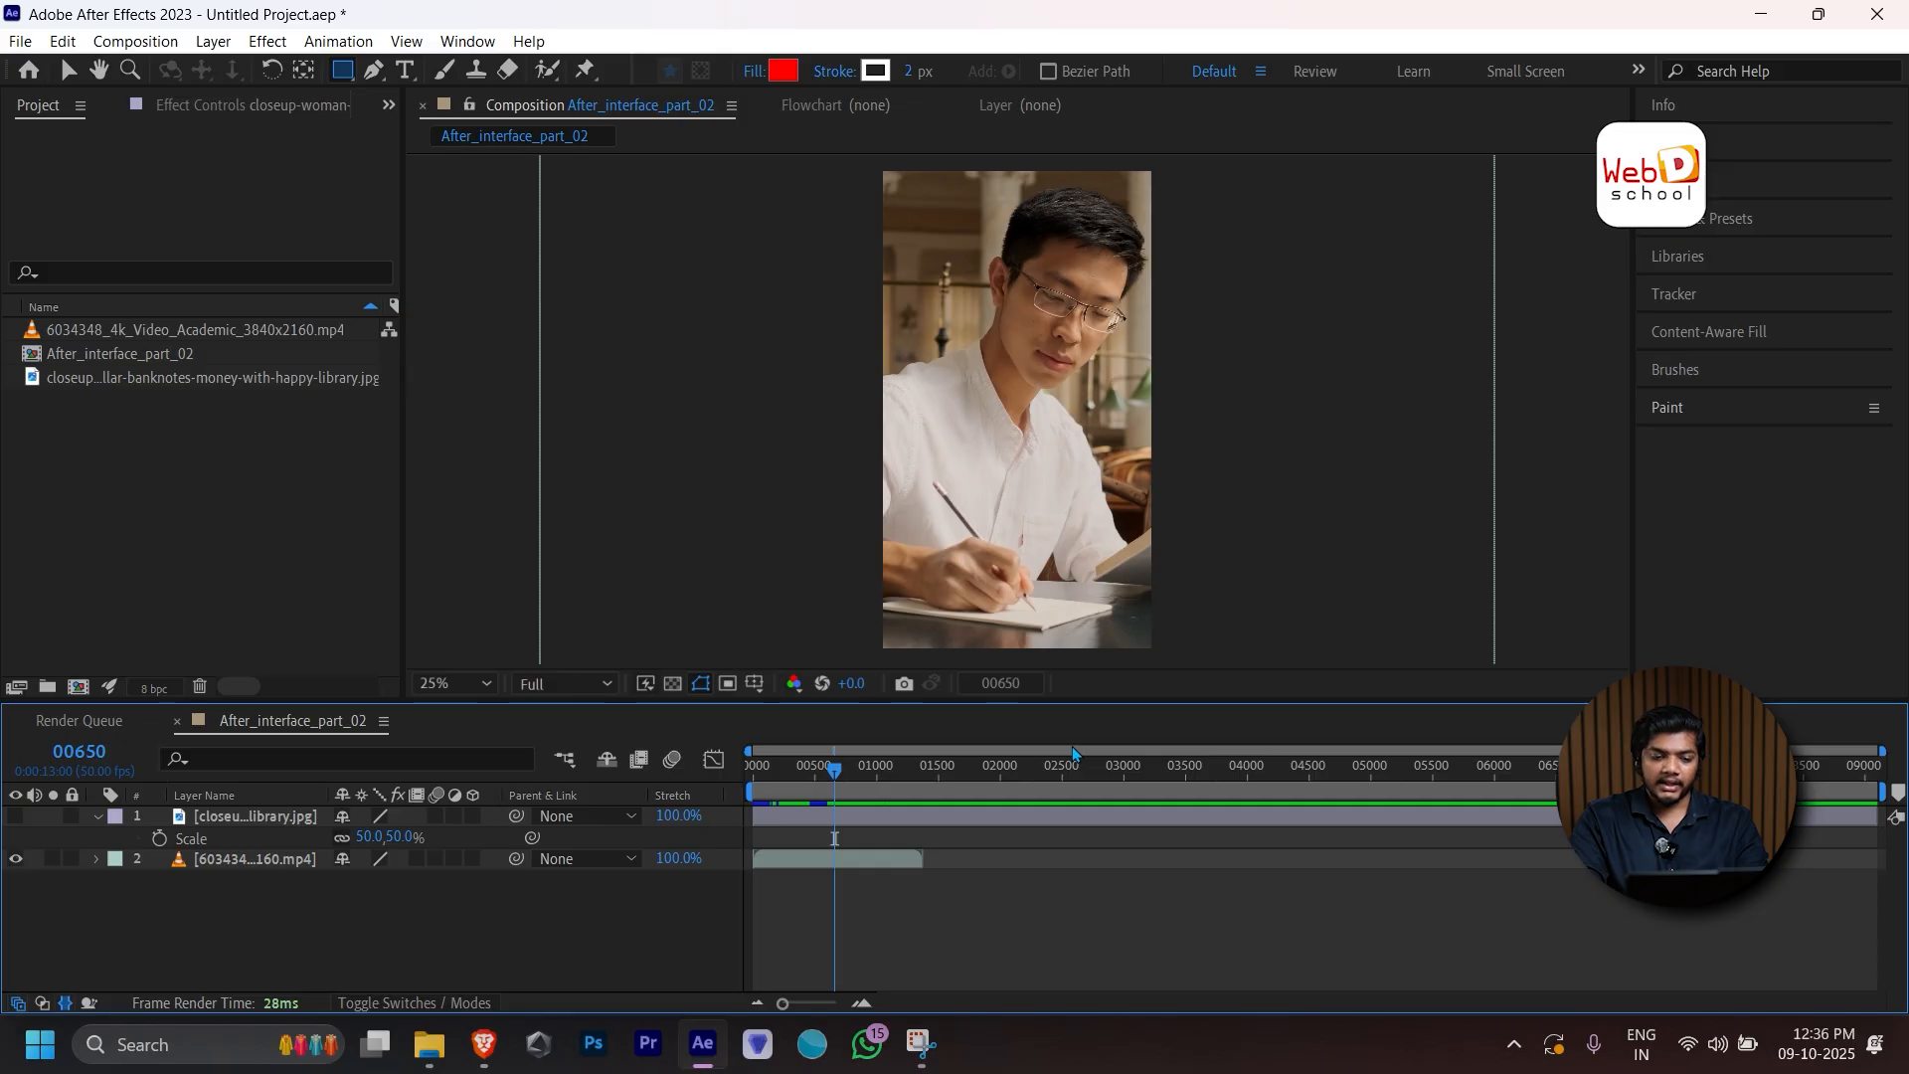
pyautogui.moveTo(834, 770); pyautogui.dragTo(880, 772)
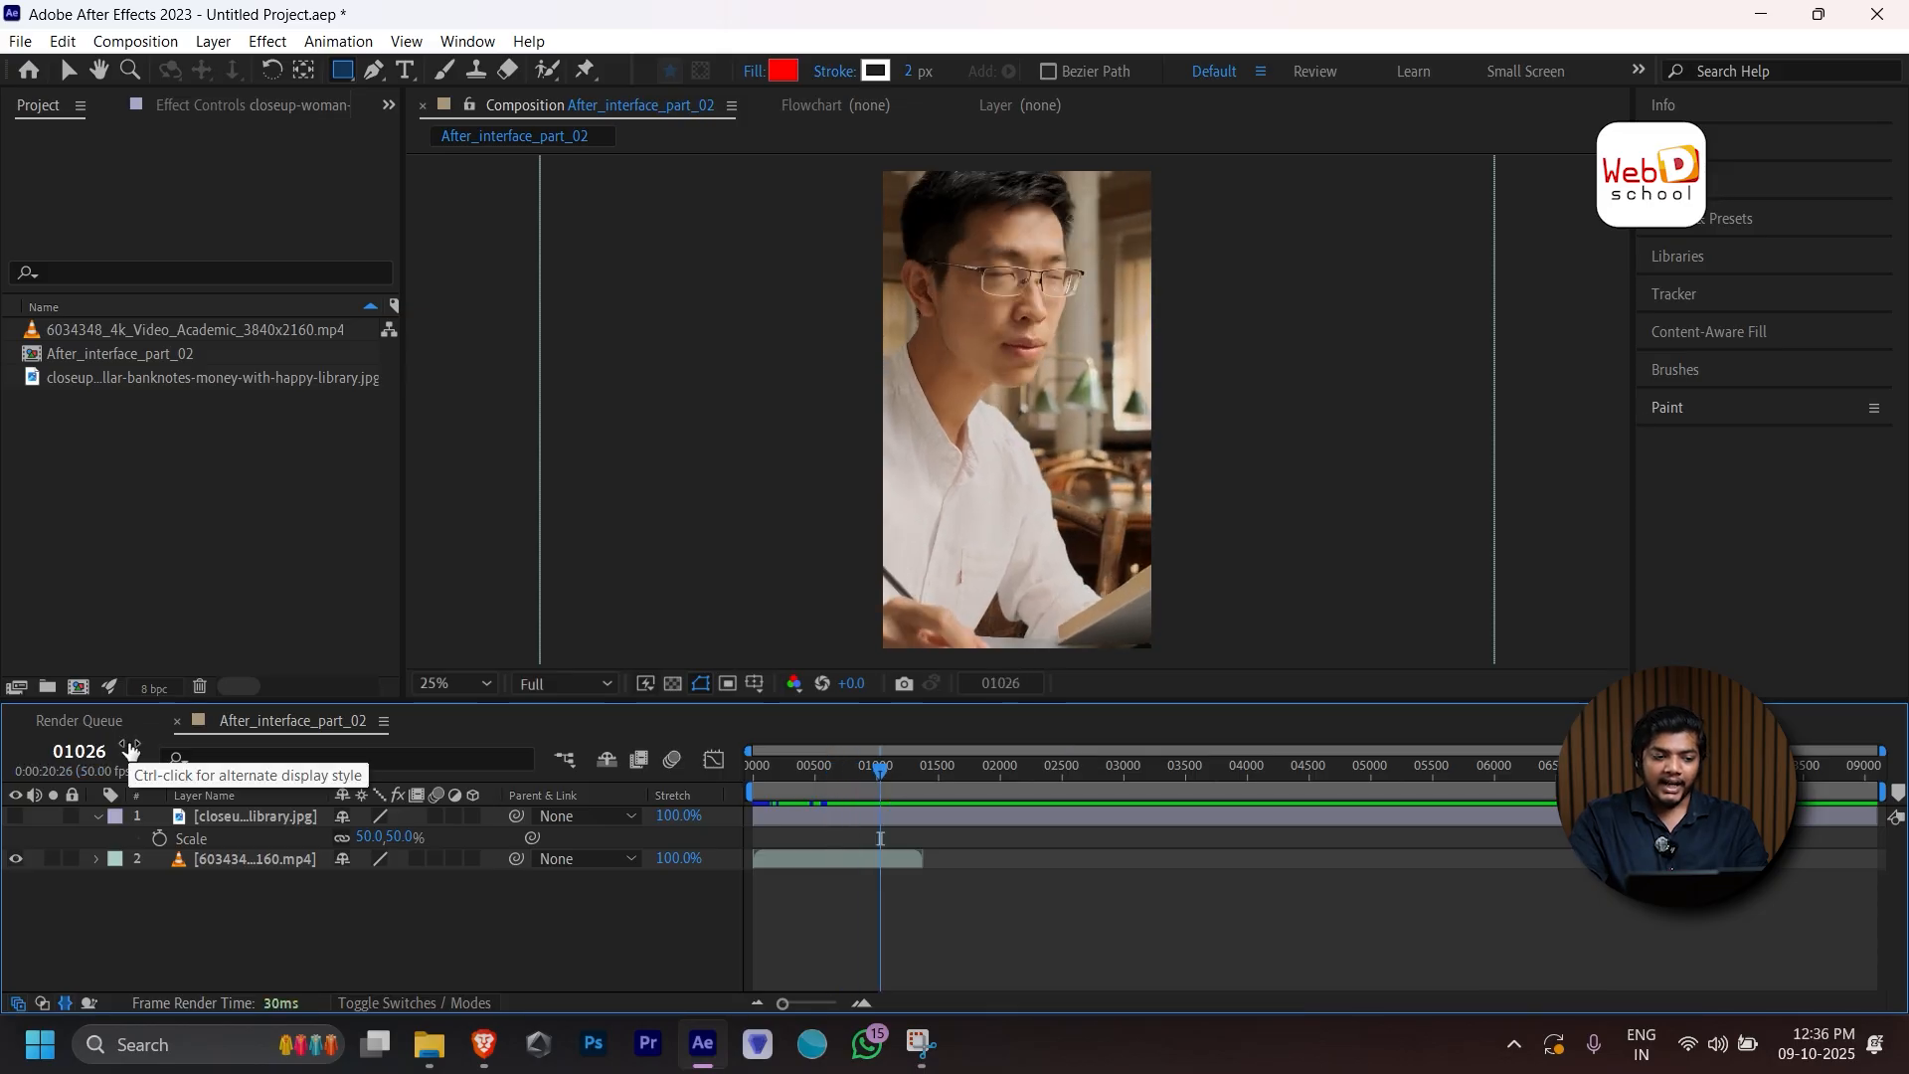
pyautogui.keyDown('ctrl'); pyautogui.click(71, 762); pyautogui.keyUp('ctrl')
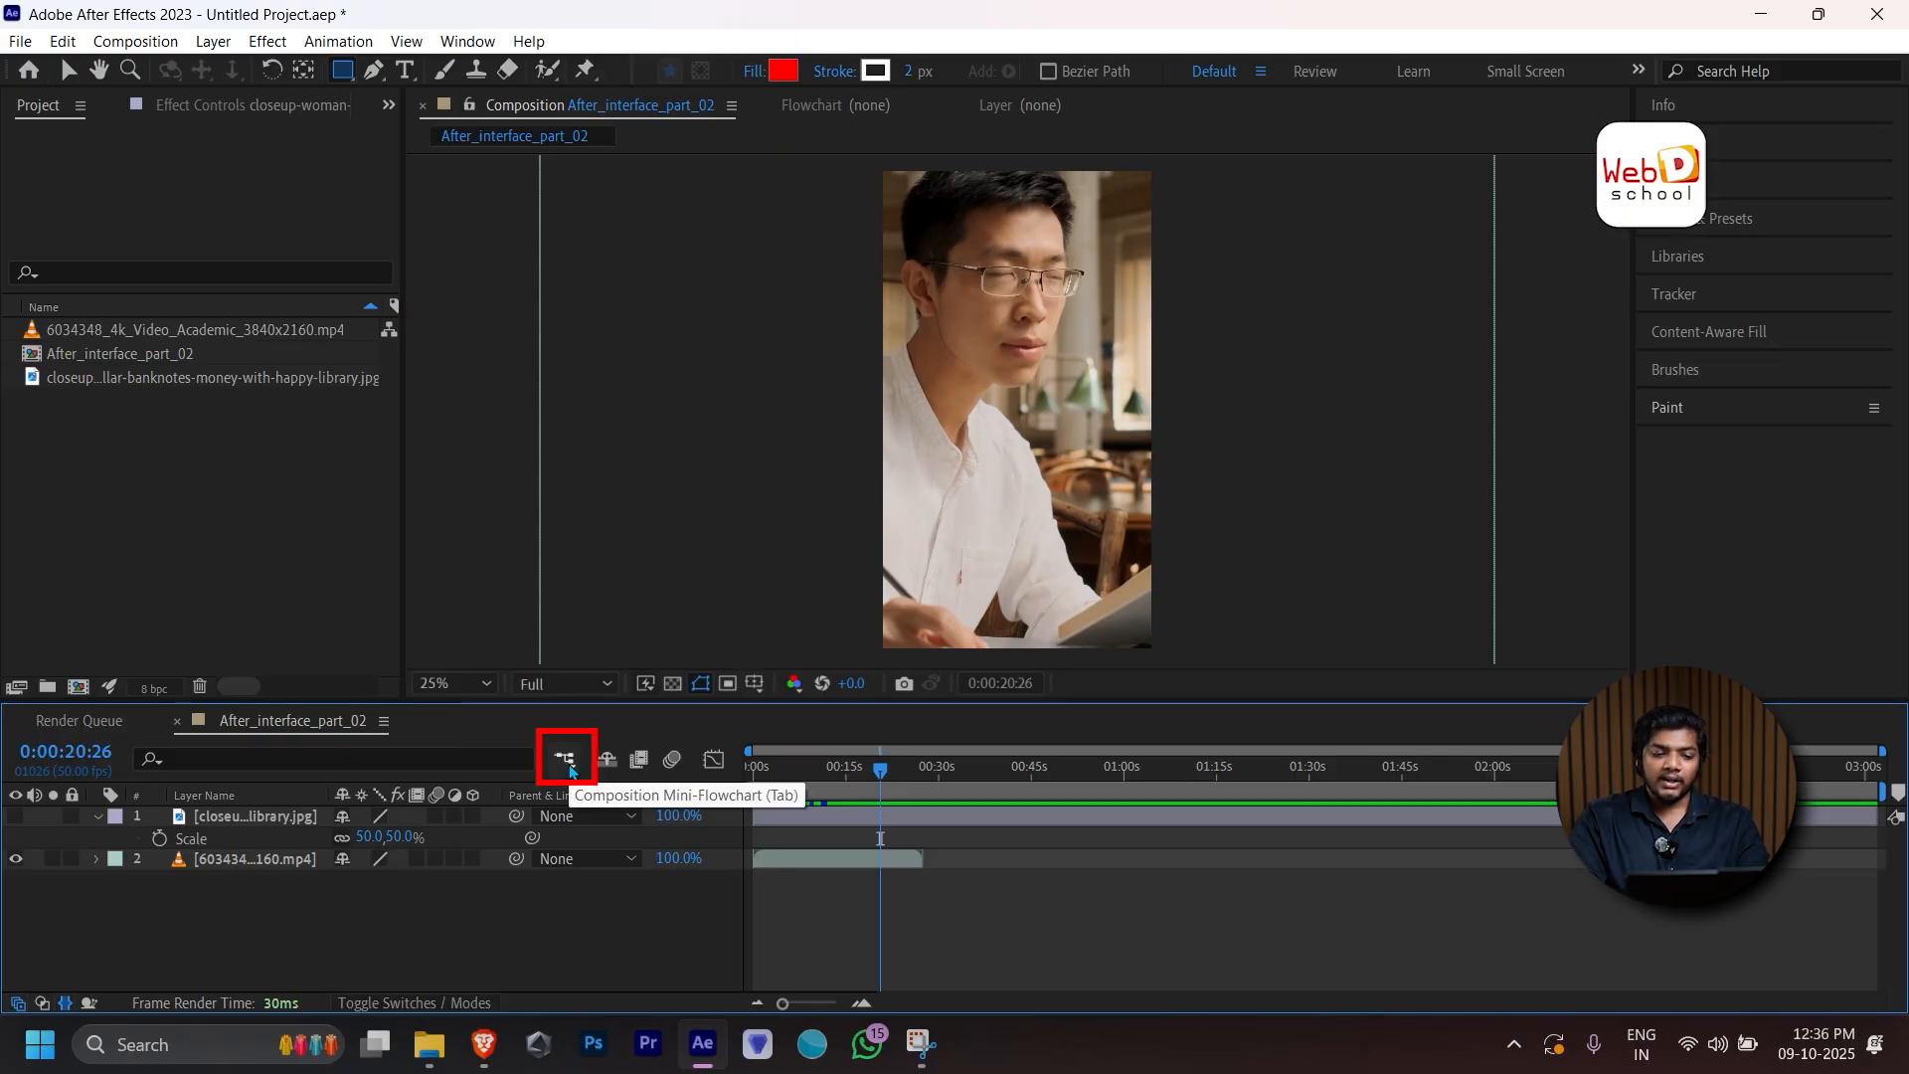
# Pre-compose the MP4 video layer, leaving all attributes in After_interface_part_02, and show the composition mini-flowchart.
pyautogui.rightClick(285, 858)
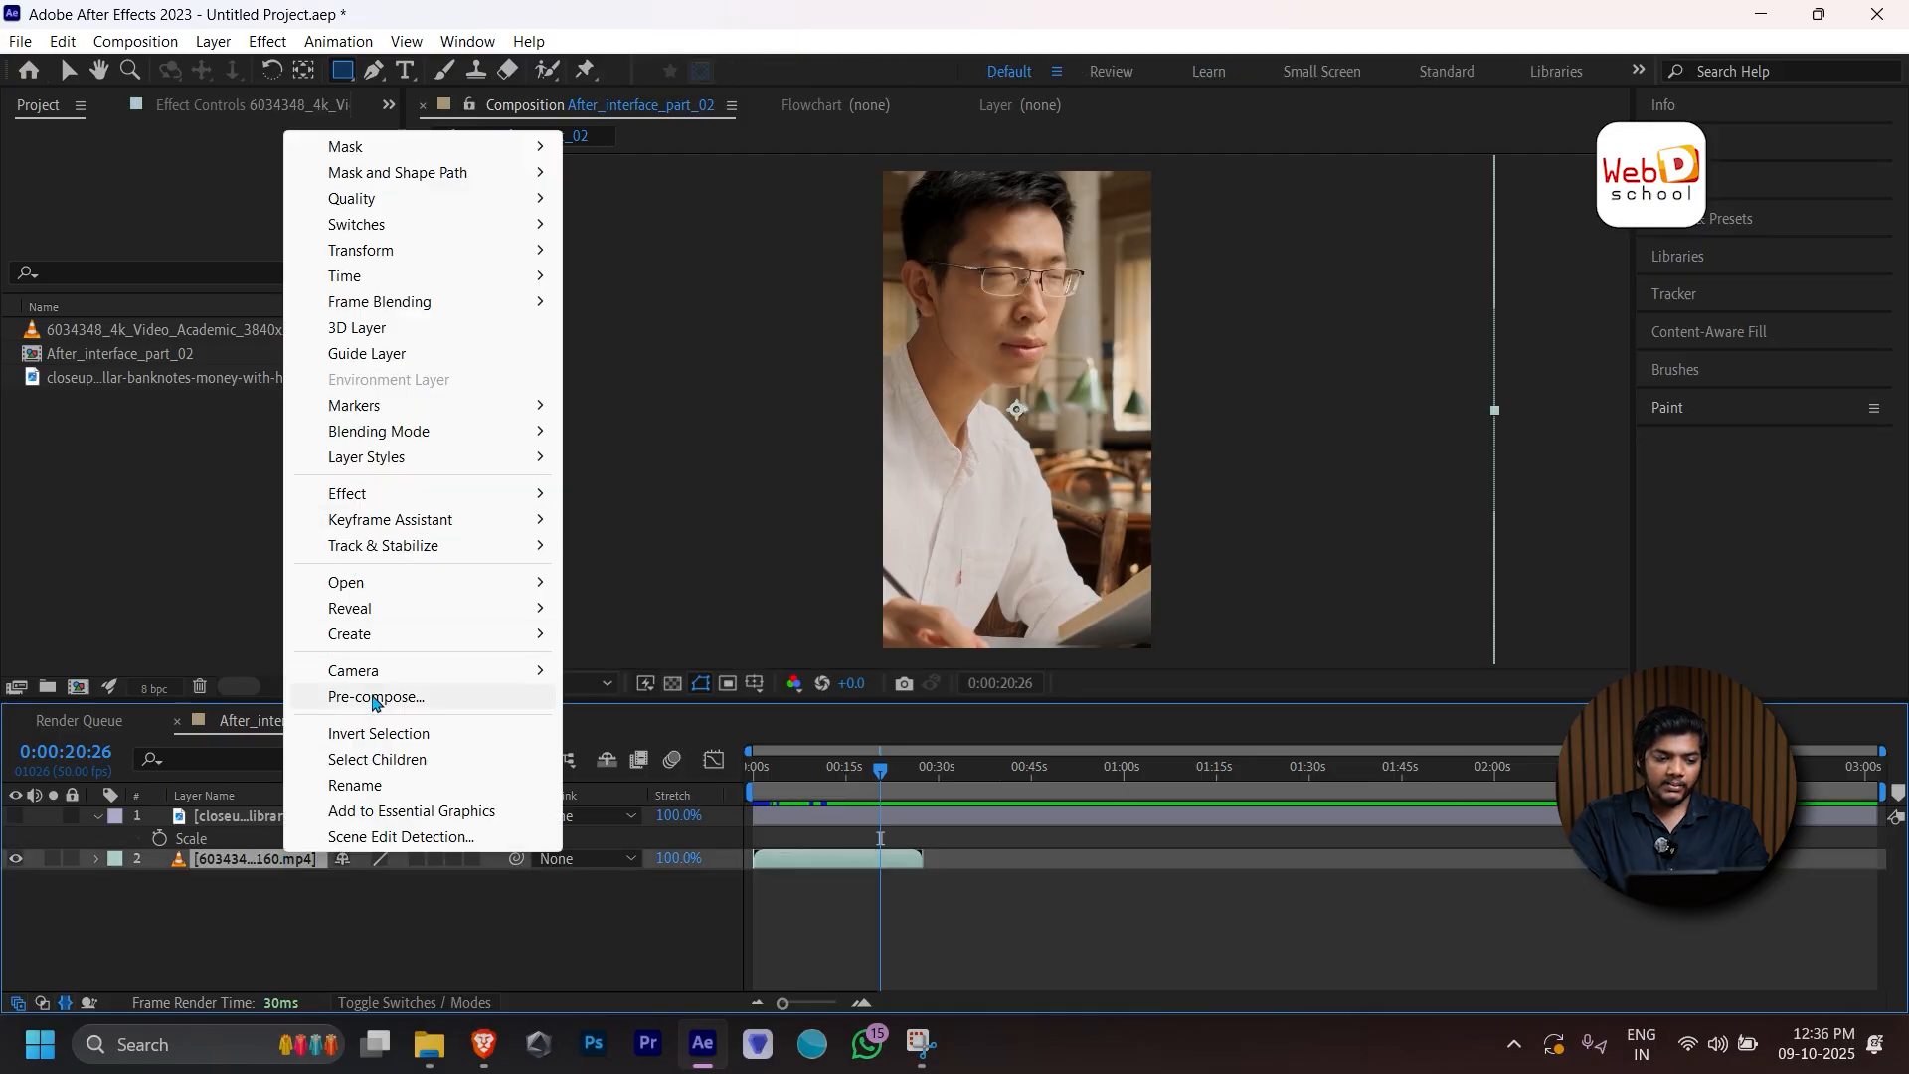
pyautogui.click(375, 697)
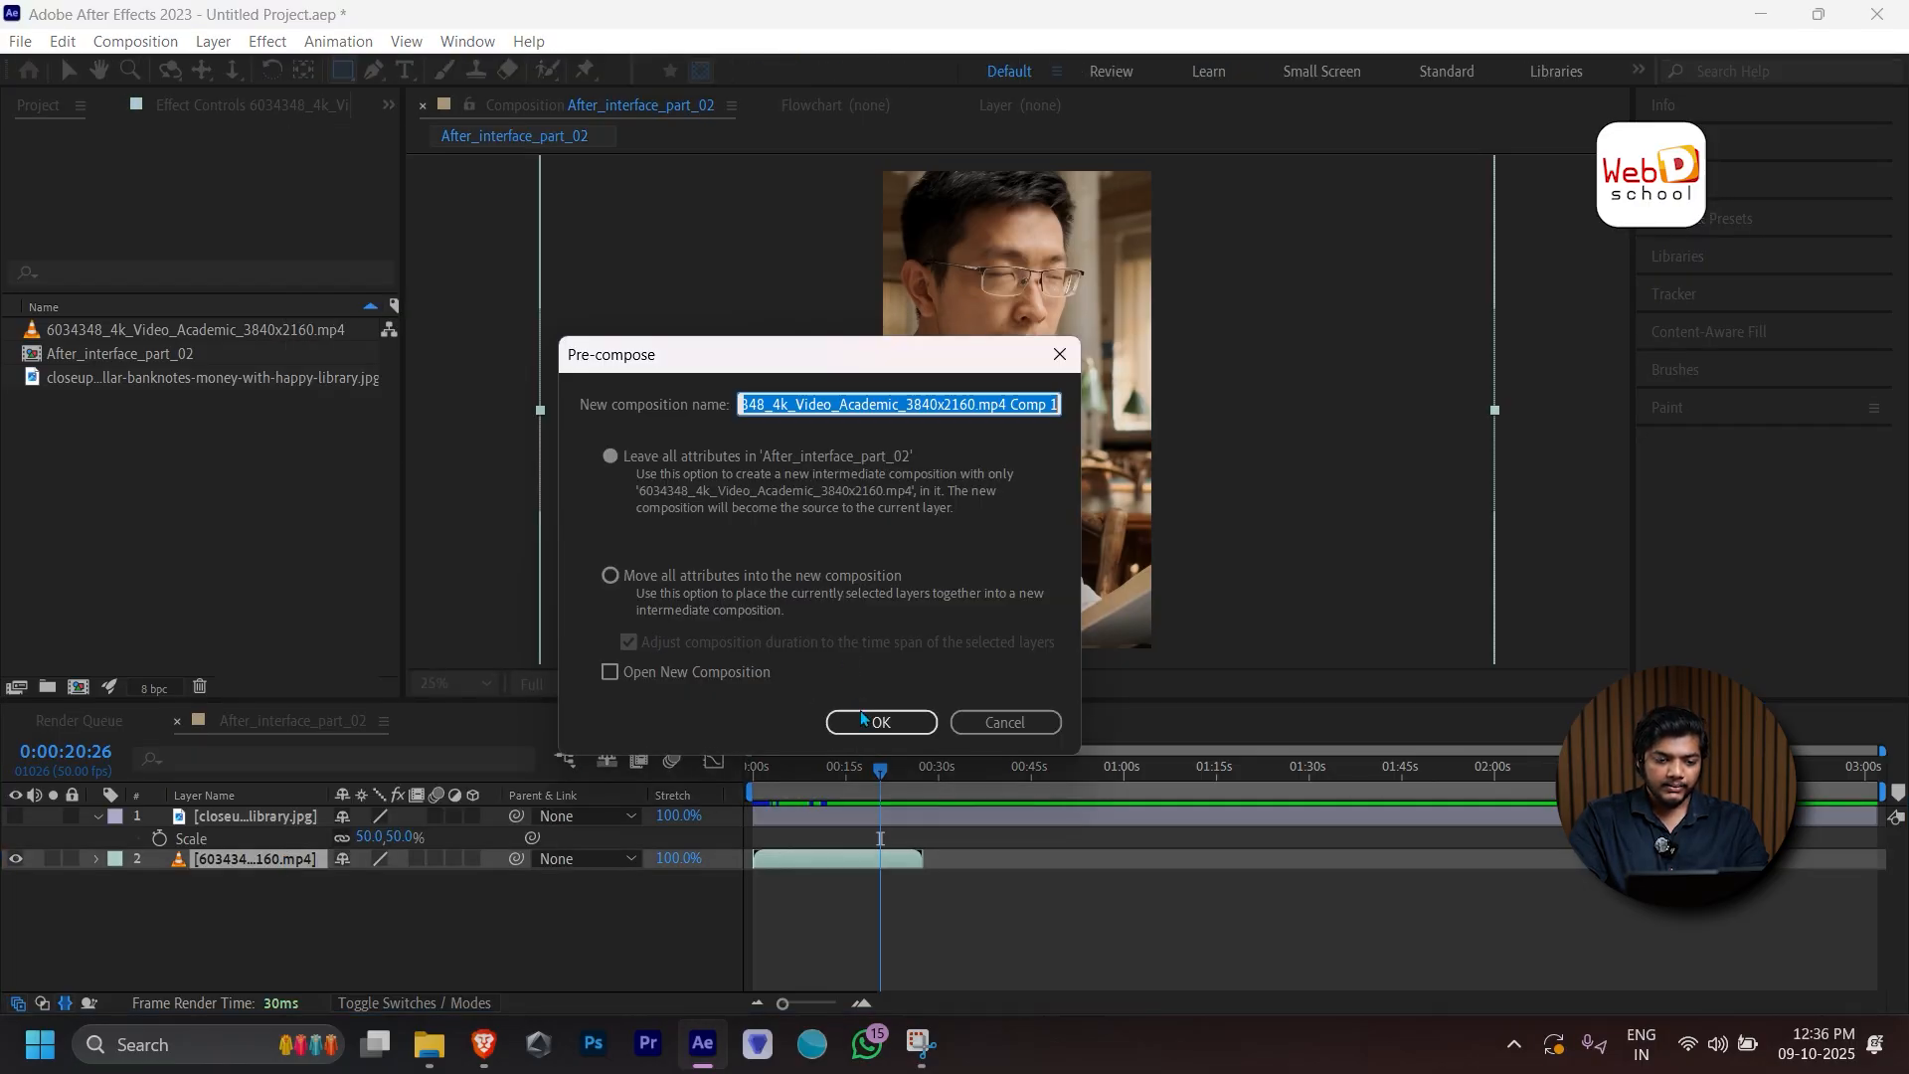
pyautogui.click(846, 720)
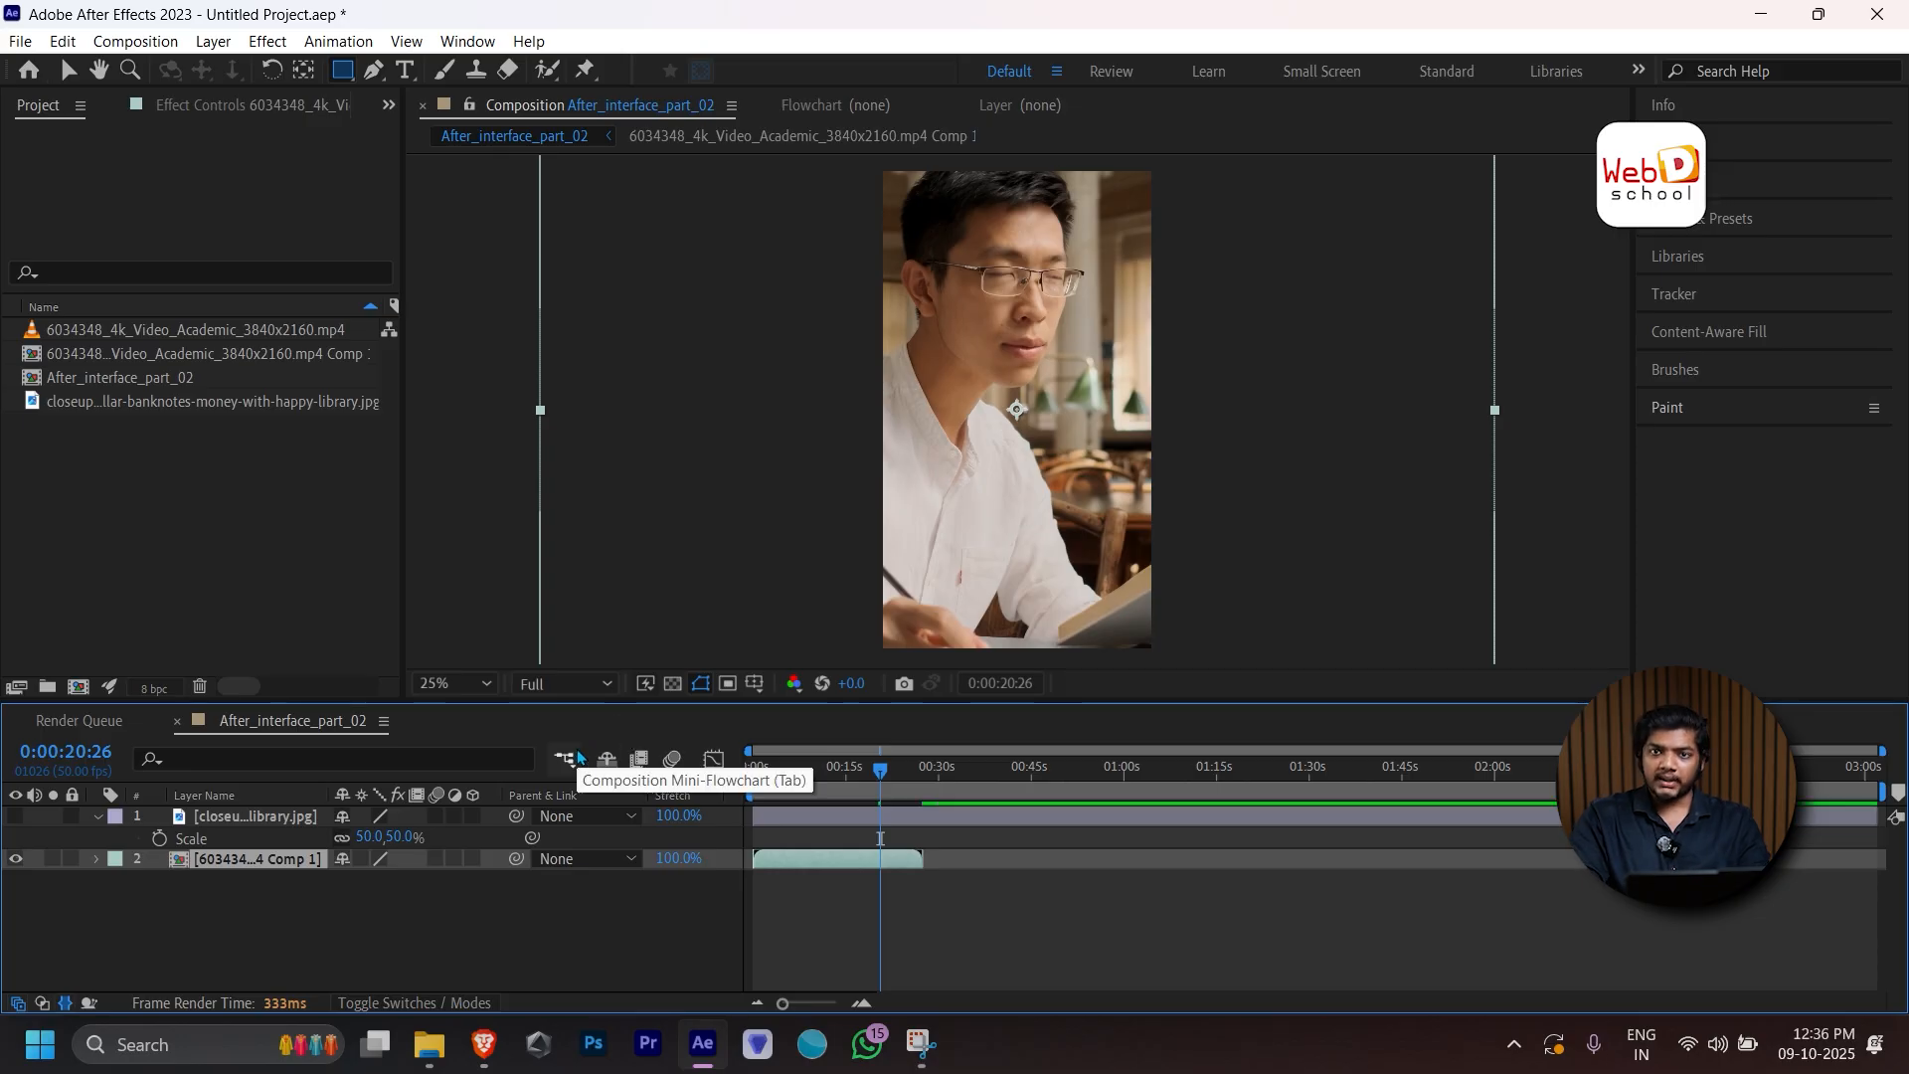
pyautogui.click(579, 757)
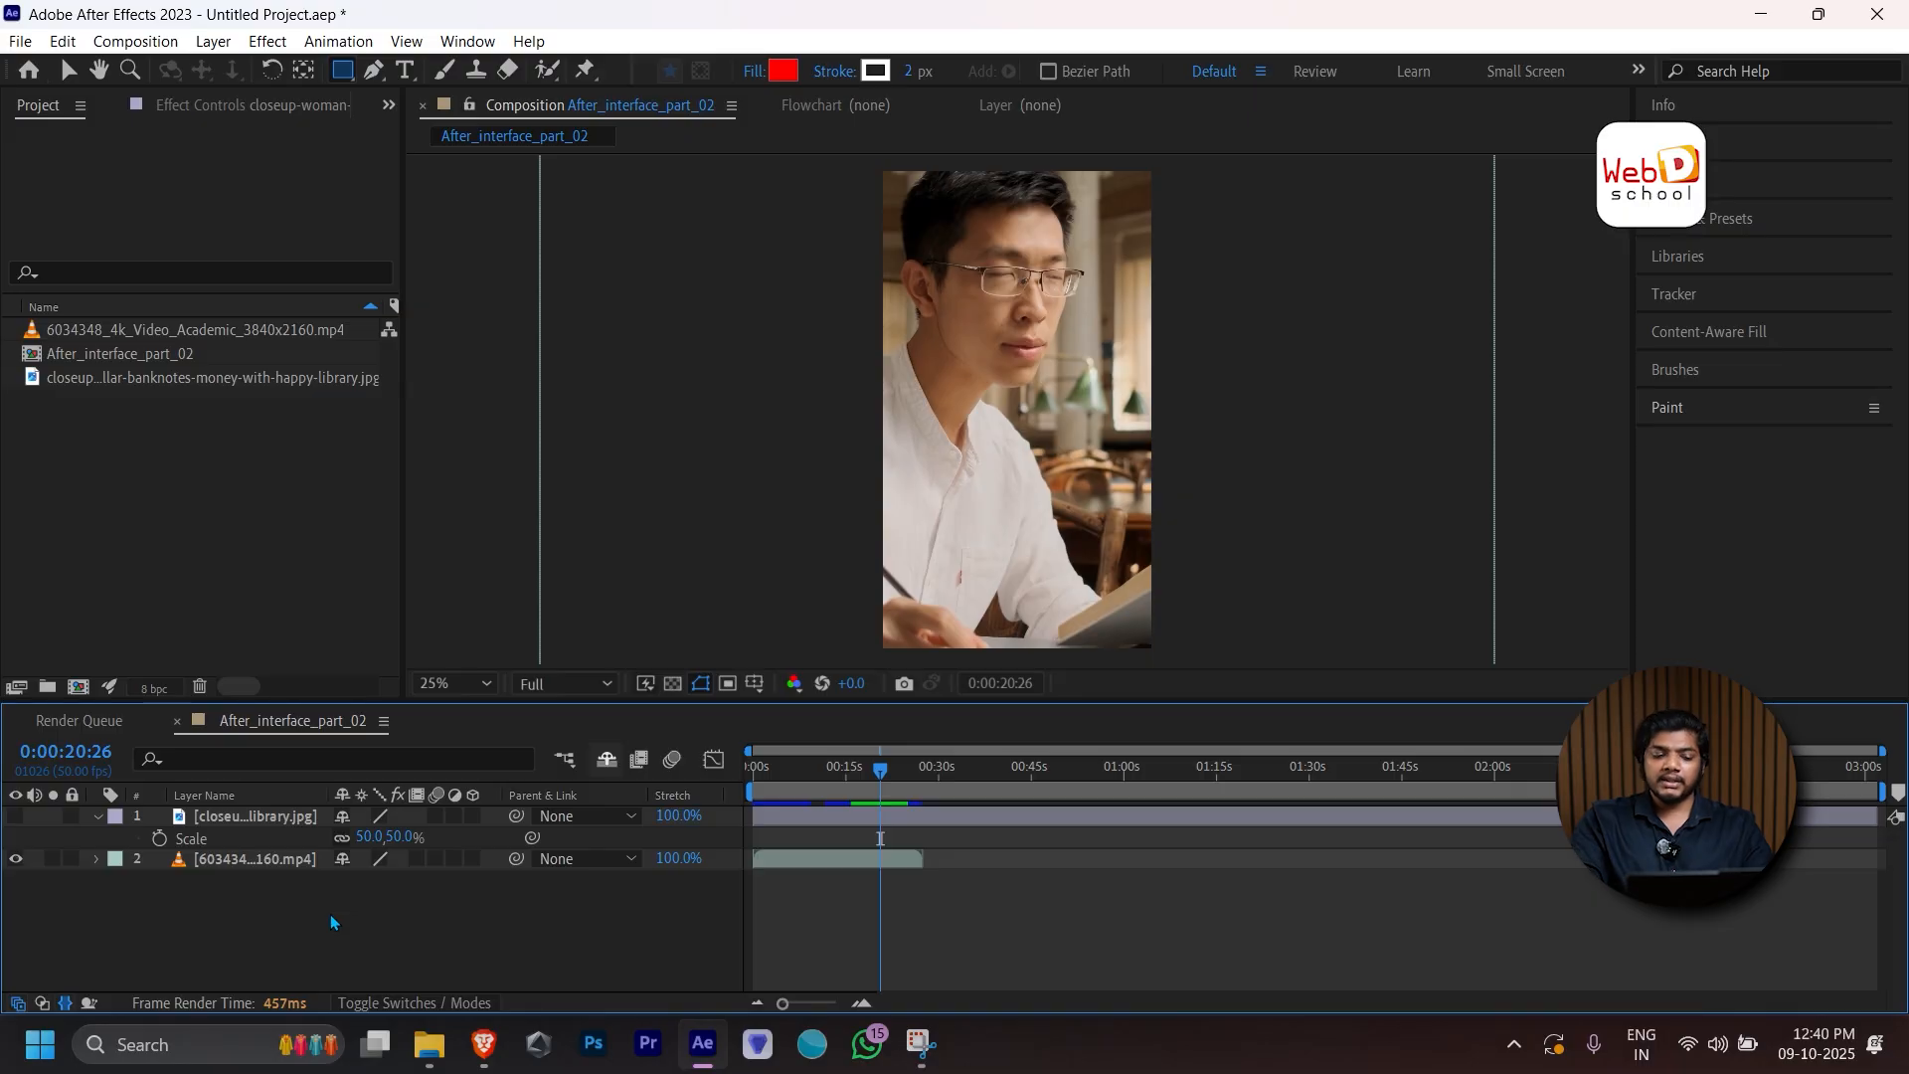
# Mark the MP4 video layer as shy, and toggle hiding of shy layers on and off while scrubbing to 0:00:14:34.
pyautogui.click(338, 861)
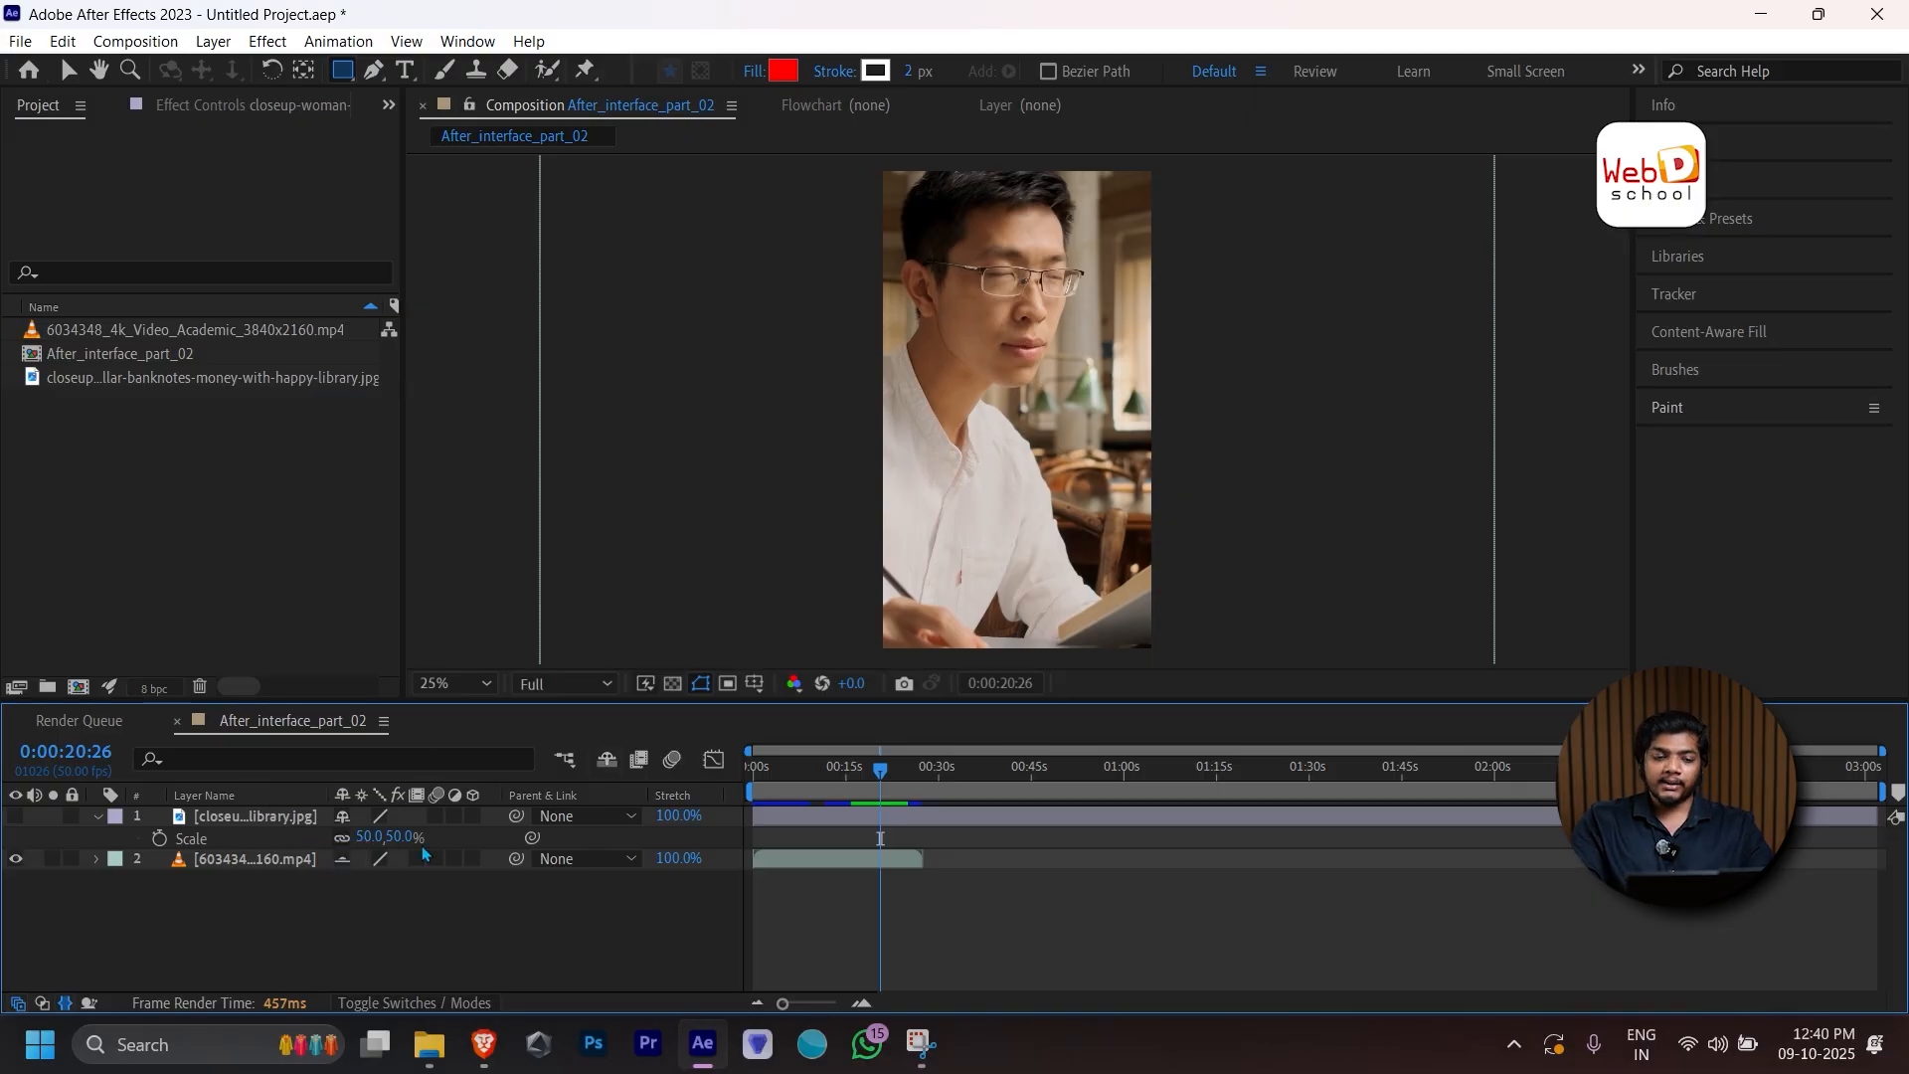
pyautogui.click(608, 760)
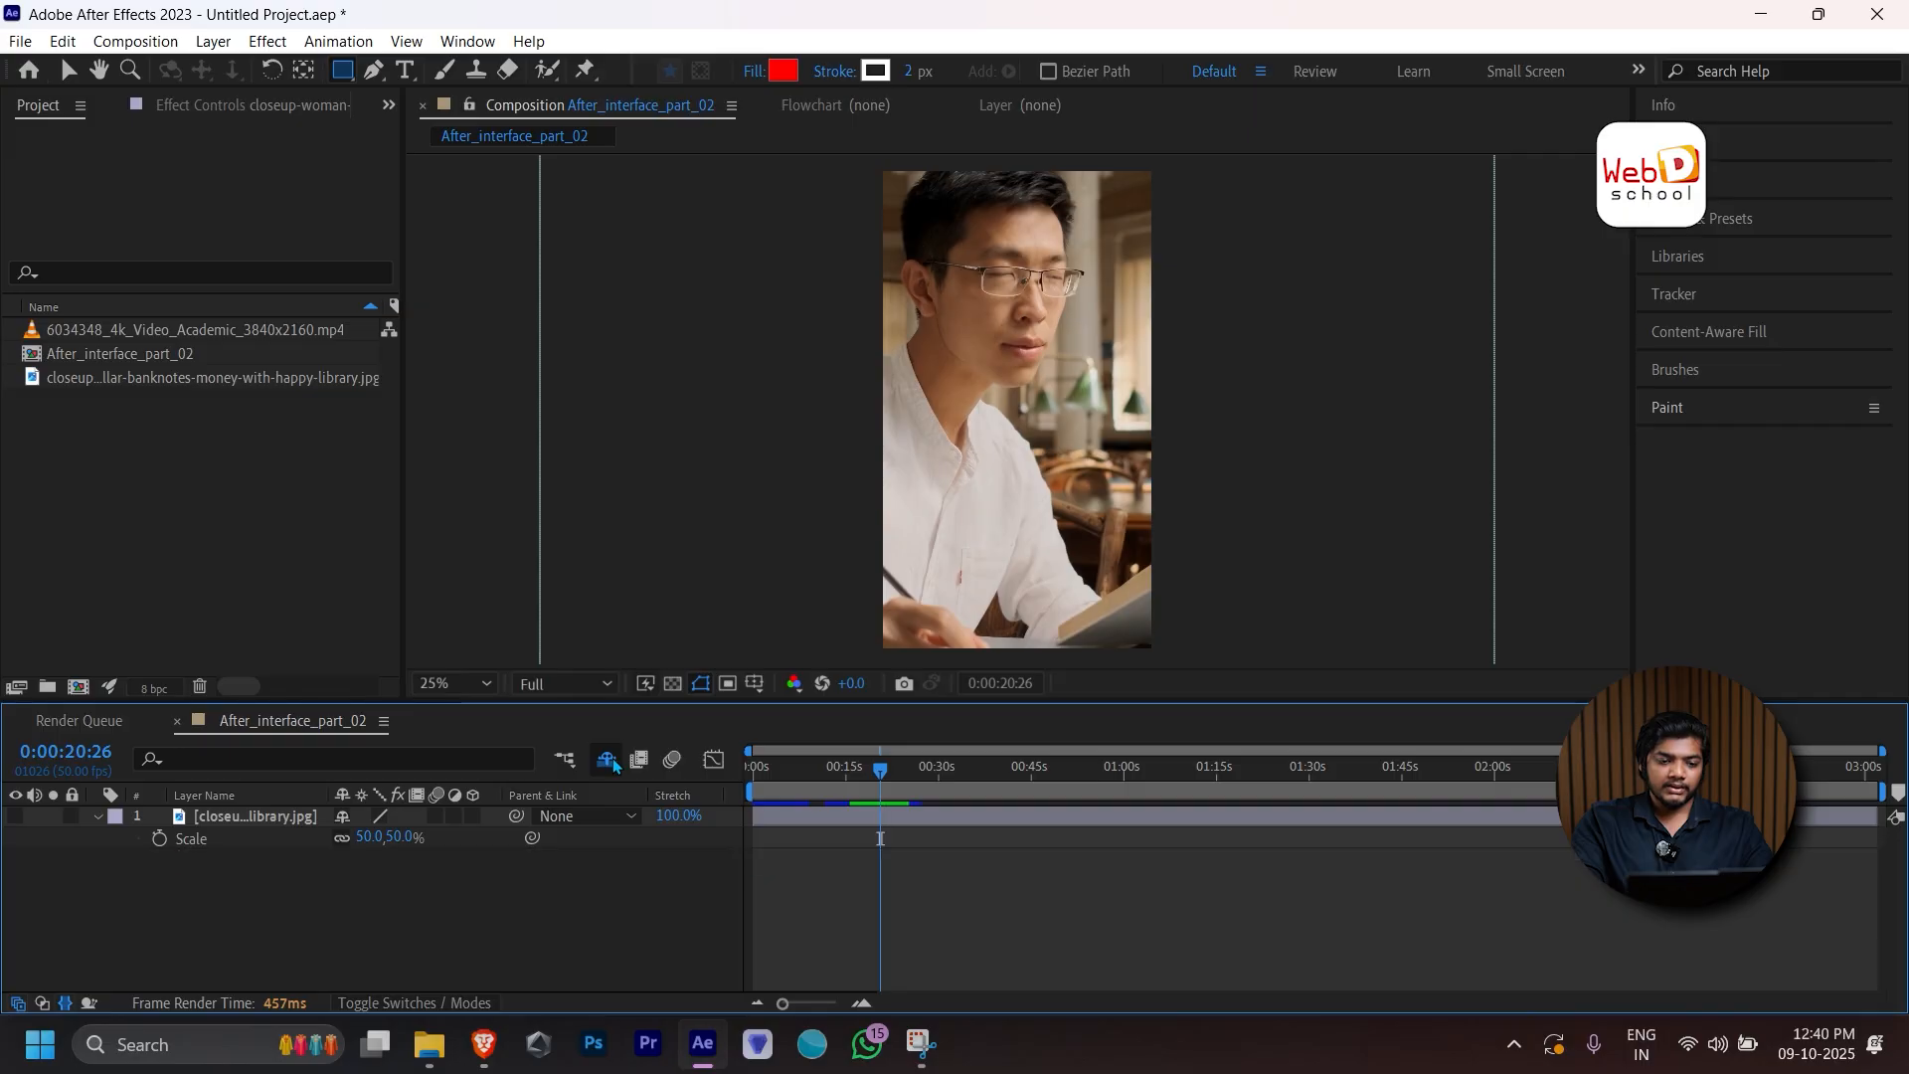
pyautogui.click(795, 789)
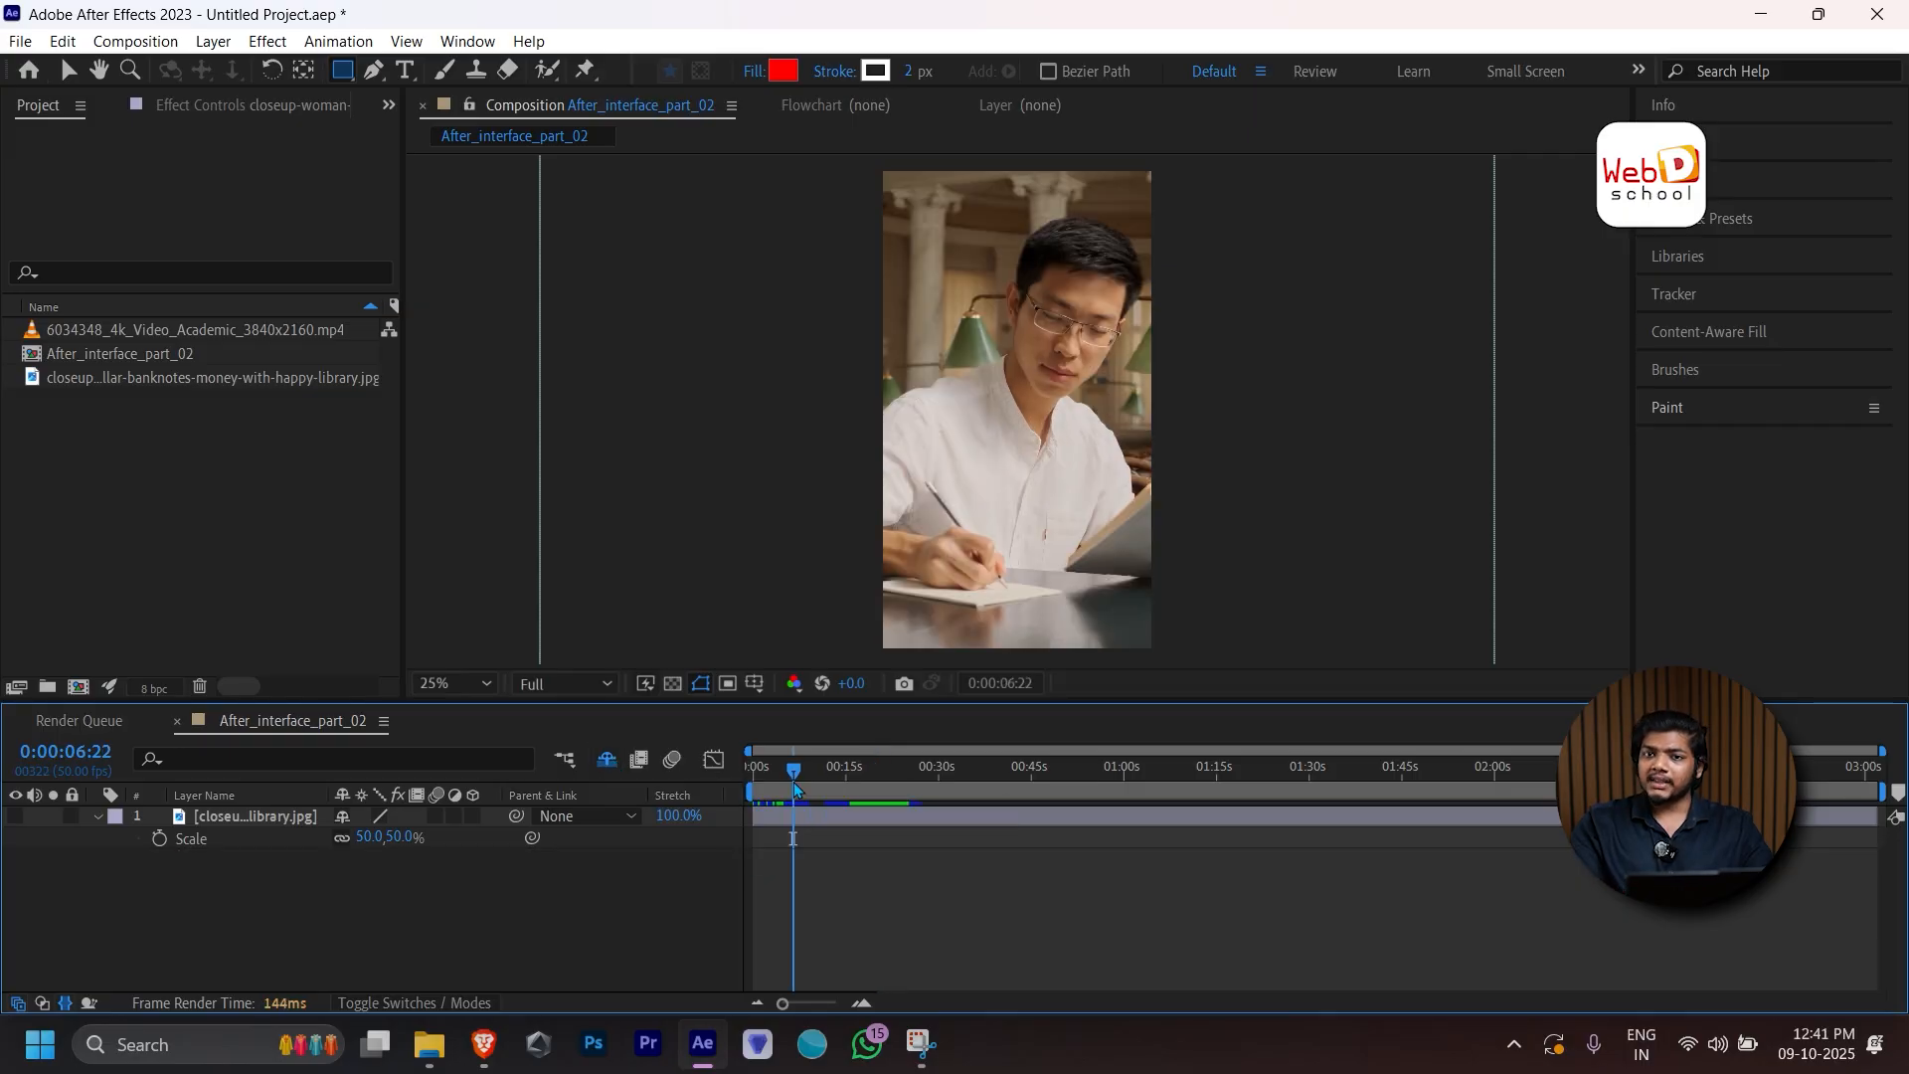
pyautogui.moveTo(794, 781); pyautogui.dragTo(844, 772)
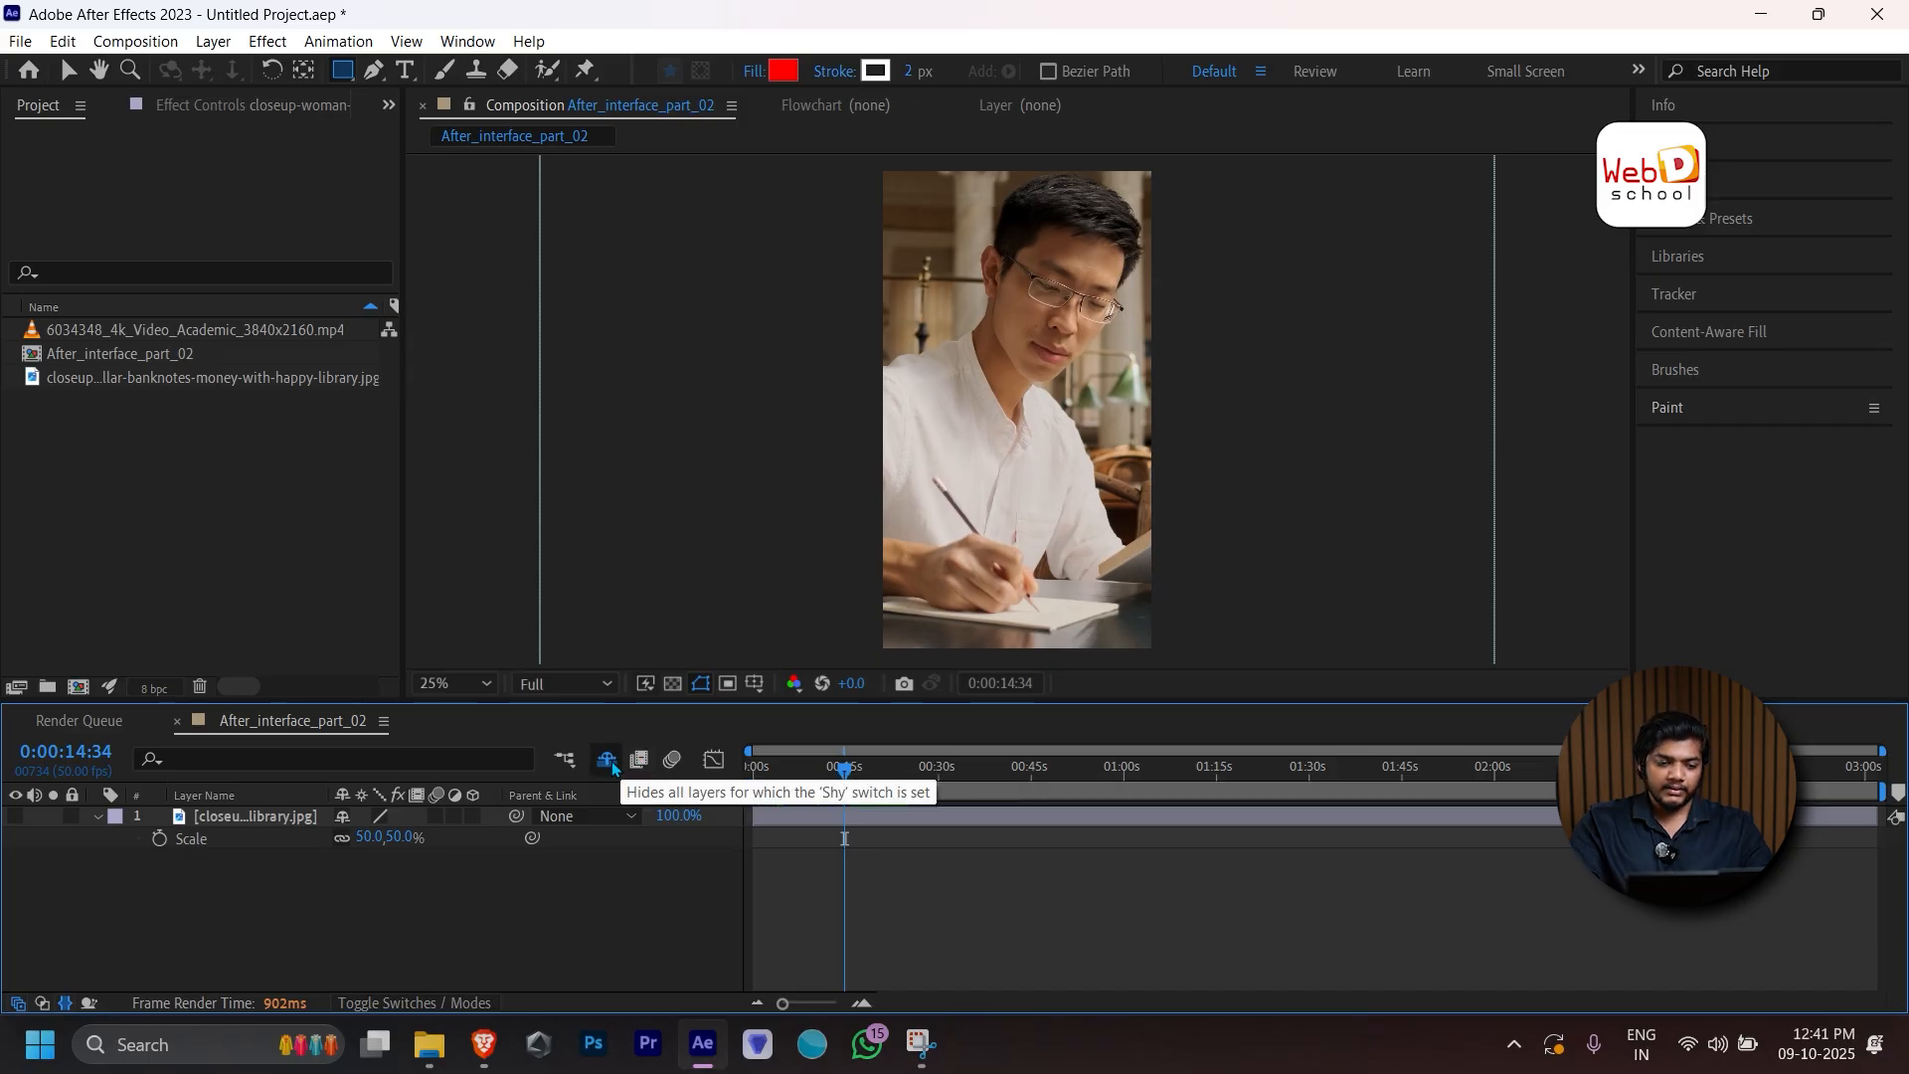
pyautogui.click(609, 762)
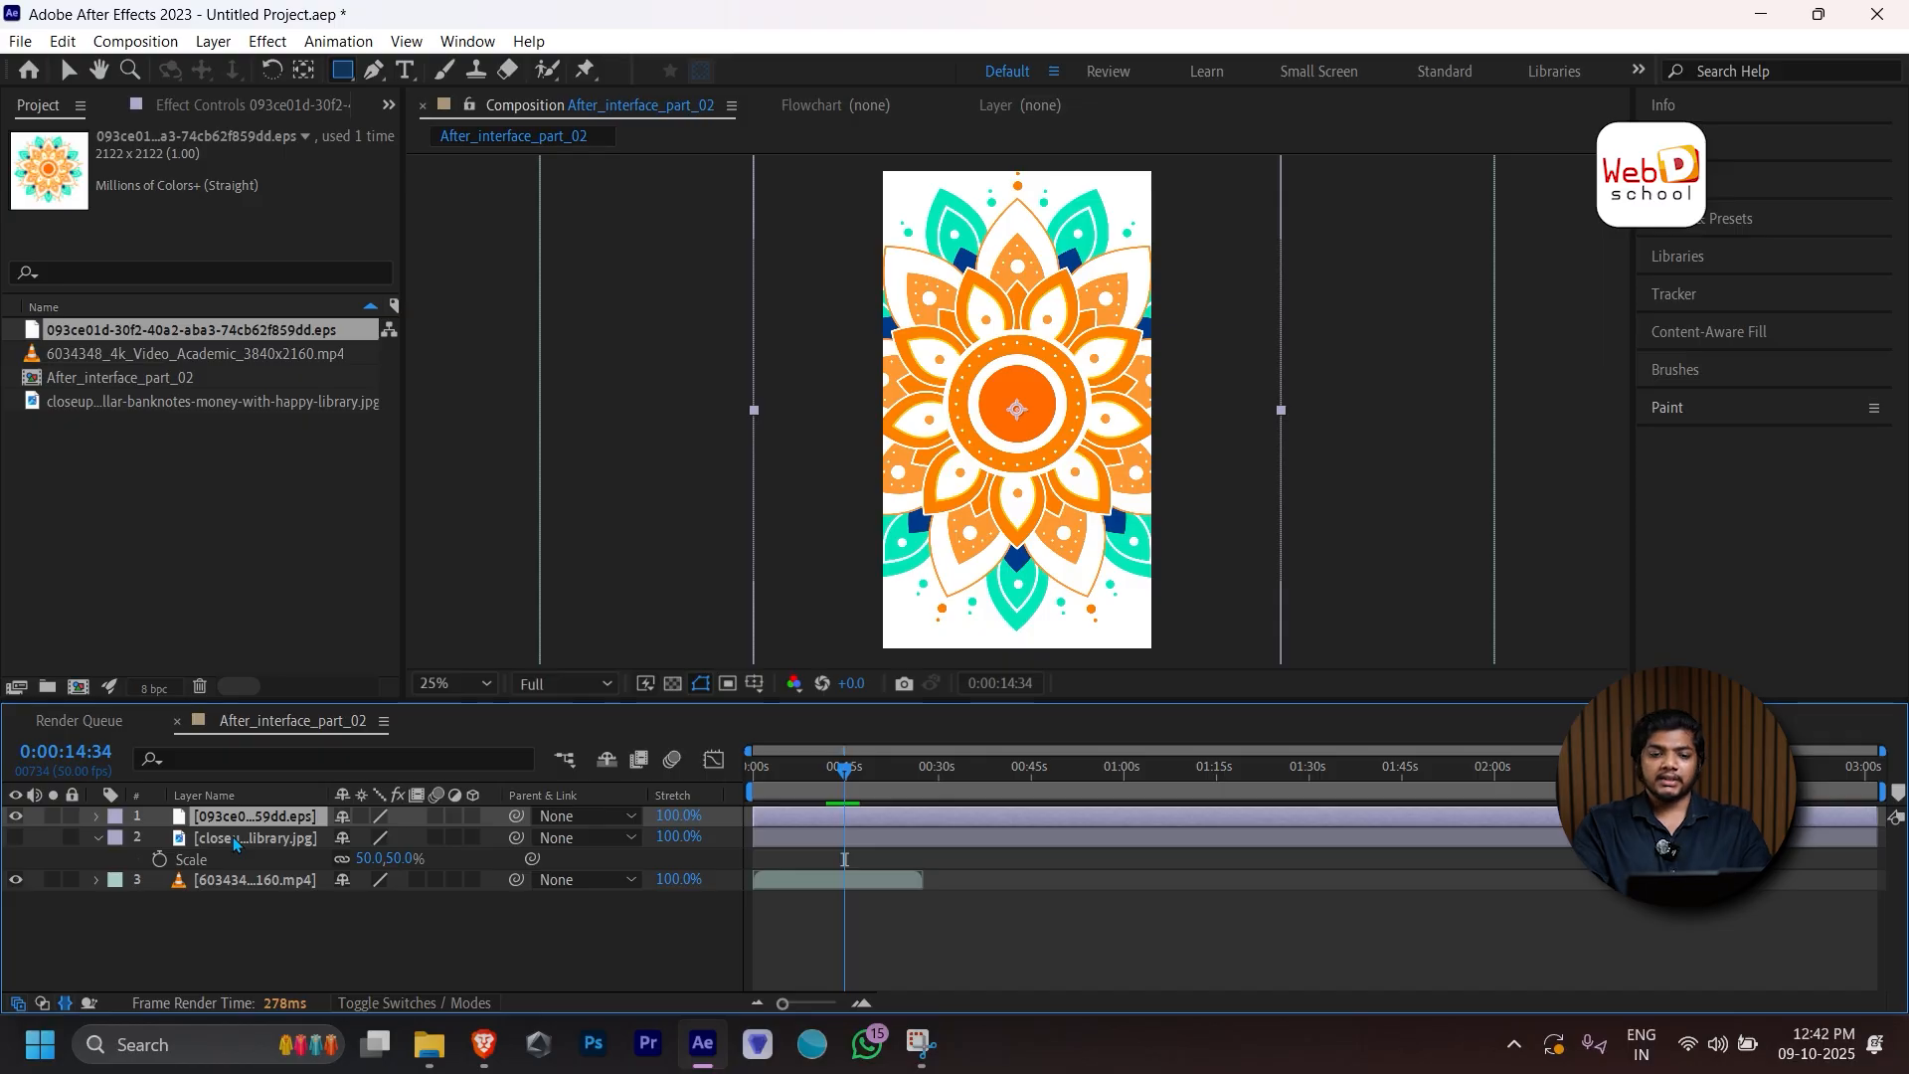
# Reveal the EPS layer's Scale property and enlarge the artwork to 2187%.
pyautogui.press('s')
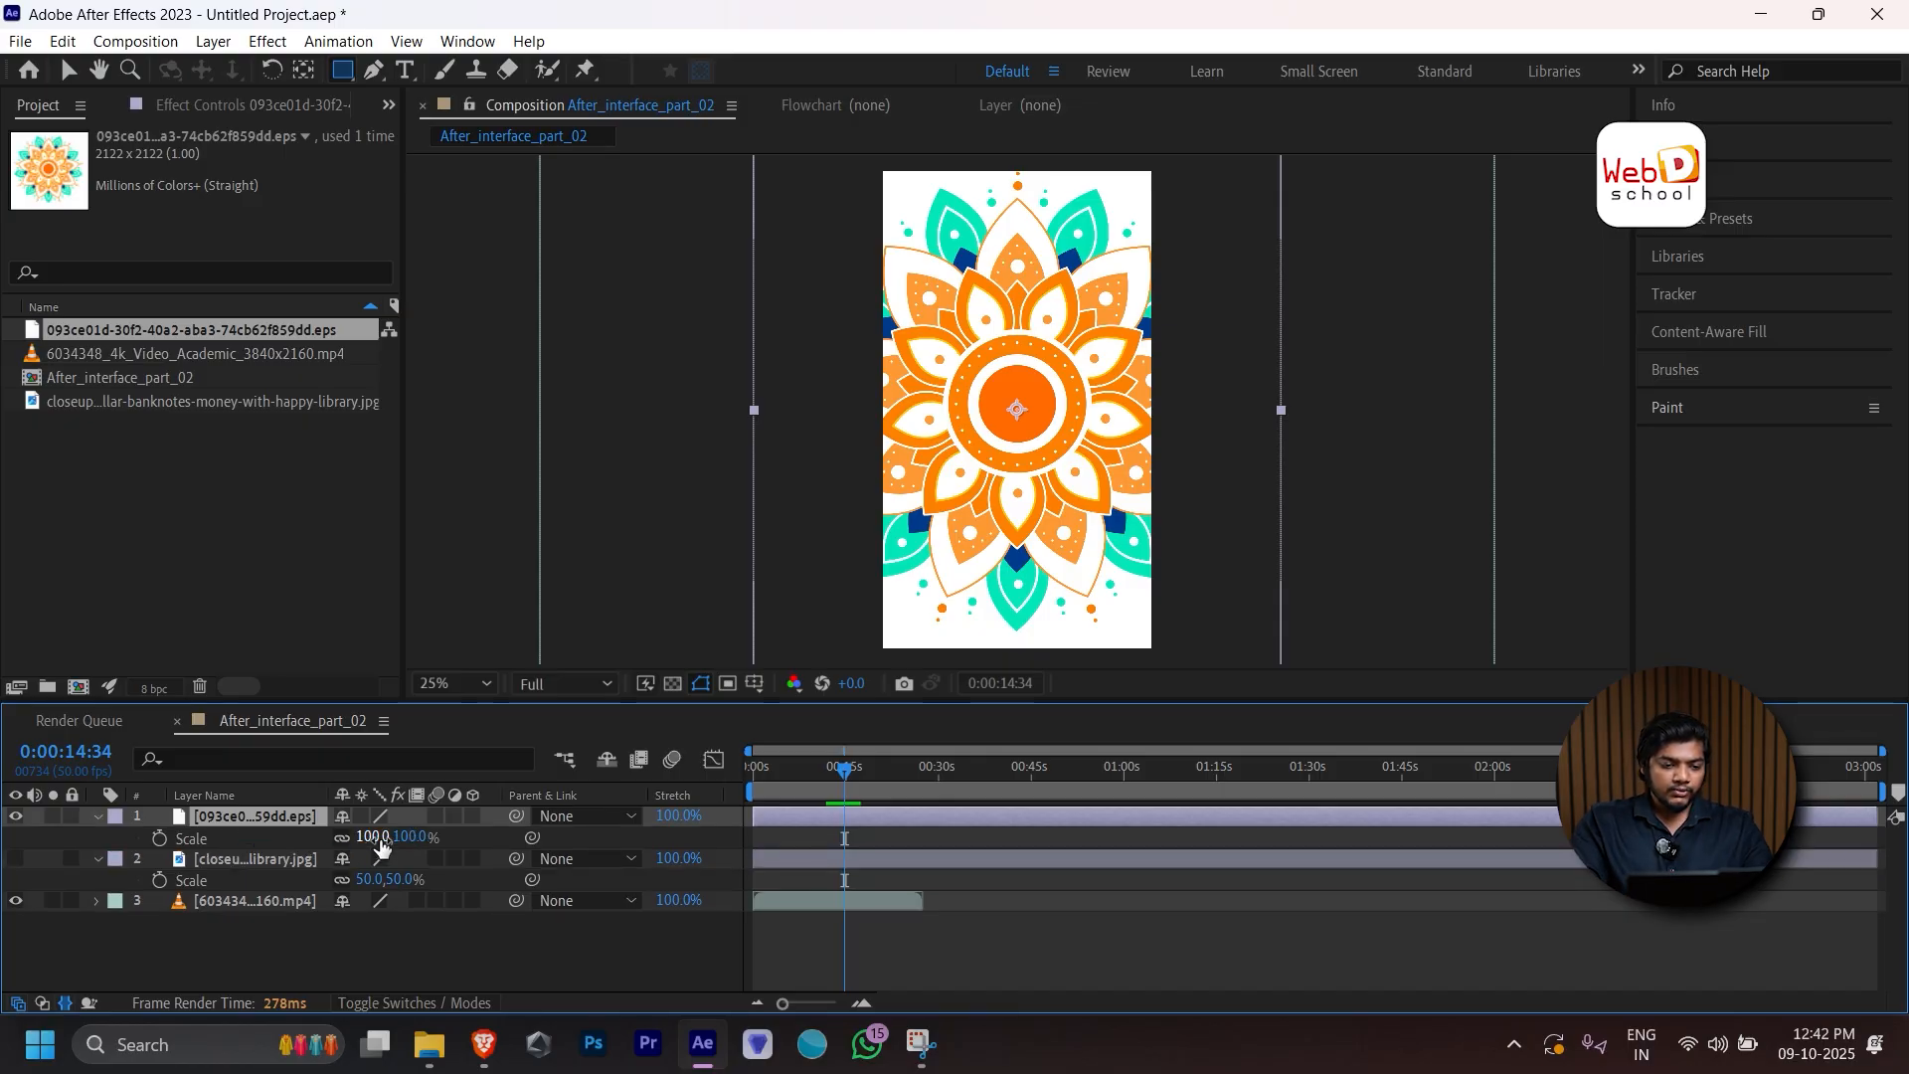
pyautogui.moveTo(374, 836); pyautogui.dragTo(792, 683)
pyautogui.moveTo(792, 683); pyautogui.dragTo(636, 730)
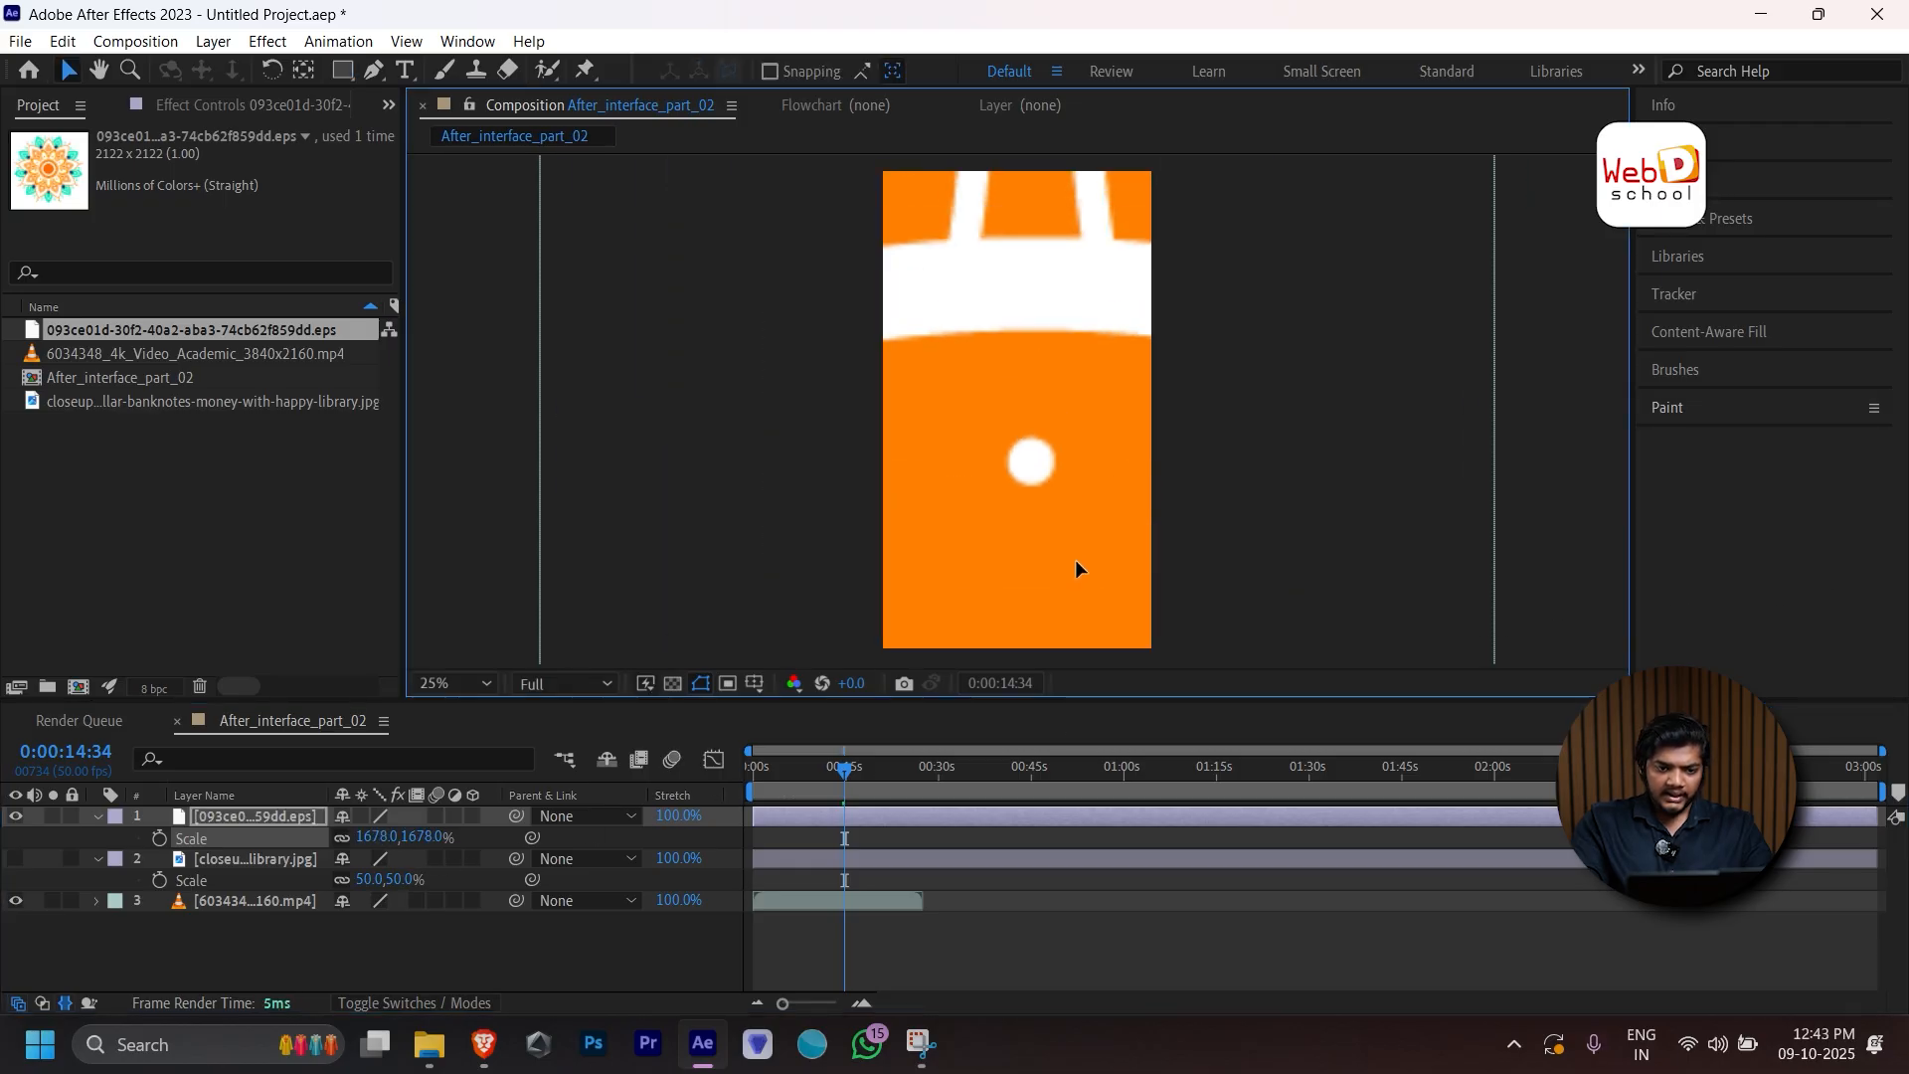
pyautogui.moveTo(402, 837); pyautogui.dragTo(947, 774)
# Reposition the enlarged EPS artwork so a white circle on orange fills the upper part of the composition frame.
pyautogui.click(1002, 428)
pyautogui.moveTo(1002, 425); pyautogui.dragTo(1015, 732)
pyautogui.moveTo(986, 497); pyautogui.dragTo(996, 597)
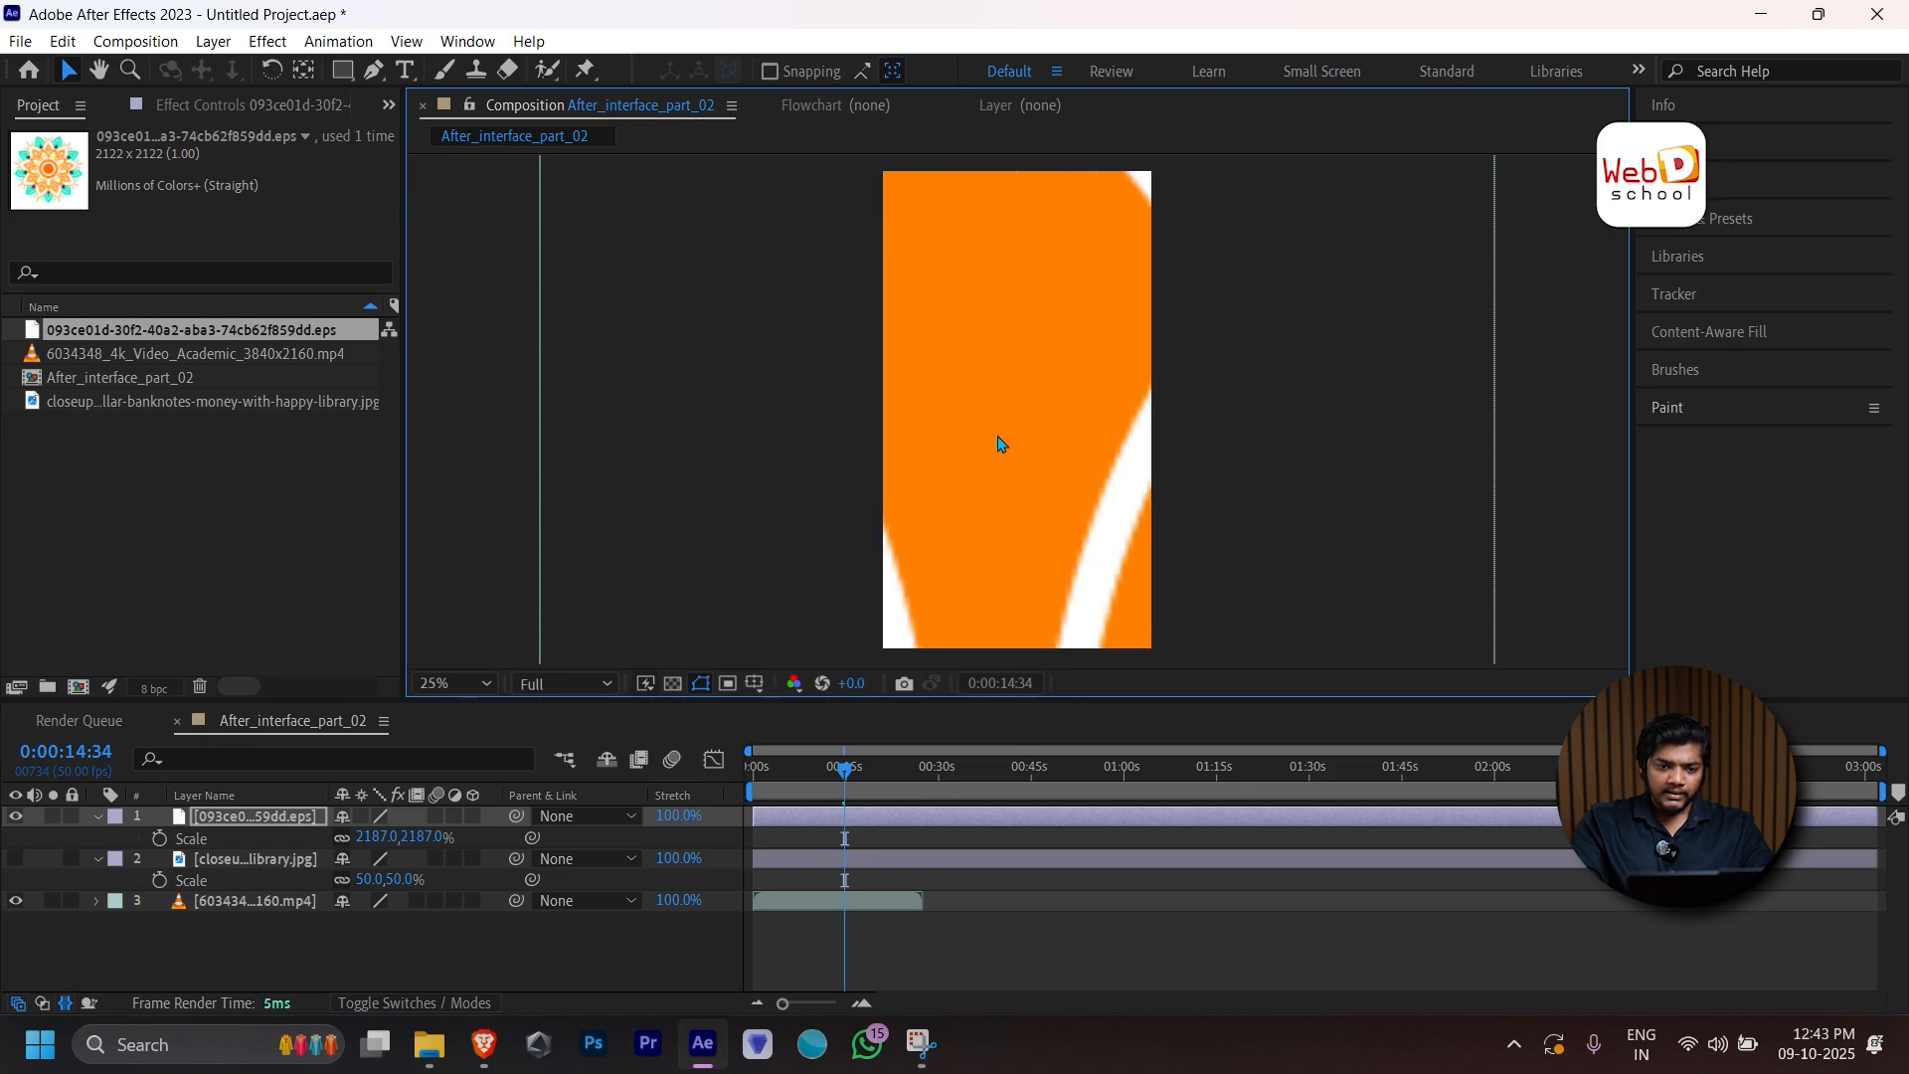
pyautogui.moveTo(992, 320)
pyautogui.mouseDown()
pyautogui.moveTo(997, 585)
pyautogui.moveTo(989, 431)
pyautogui.mouseUp()
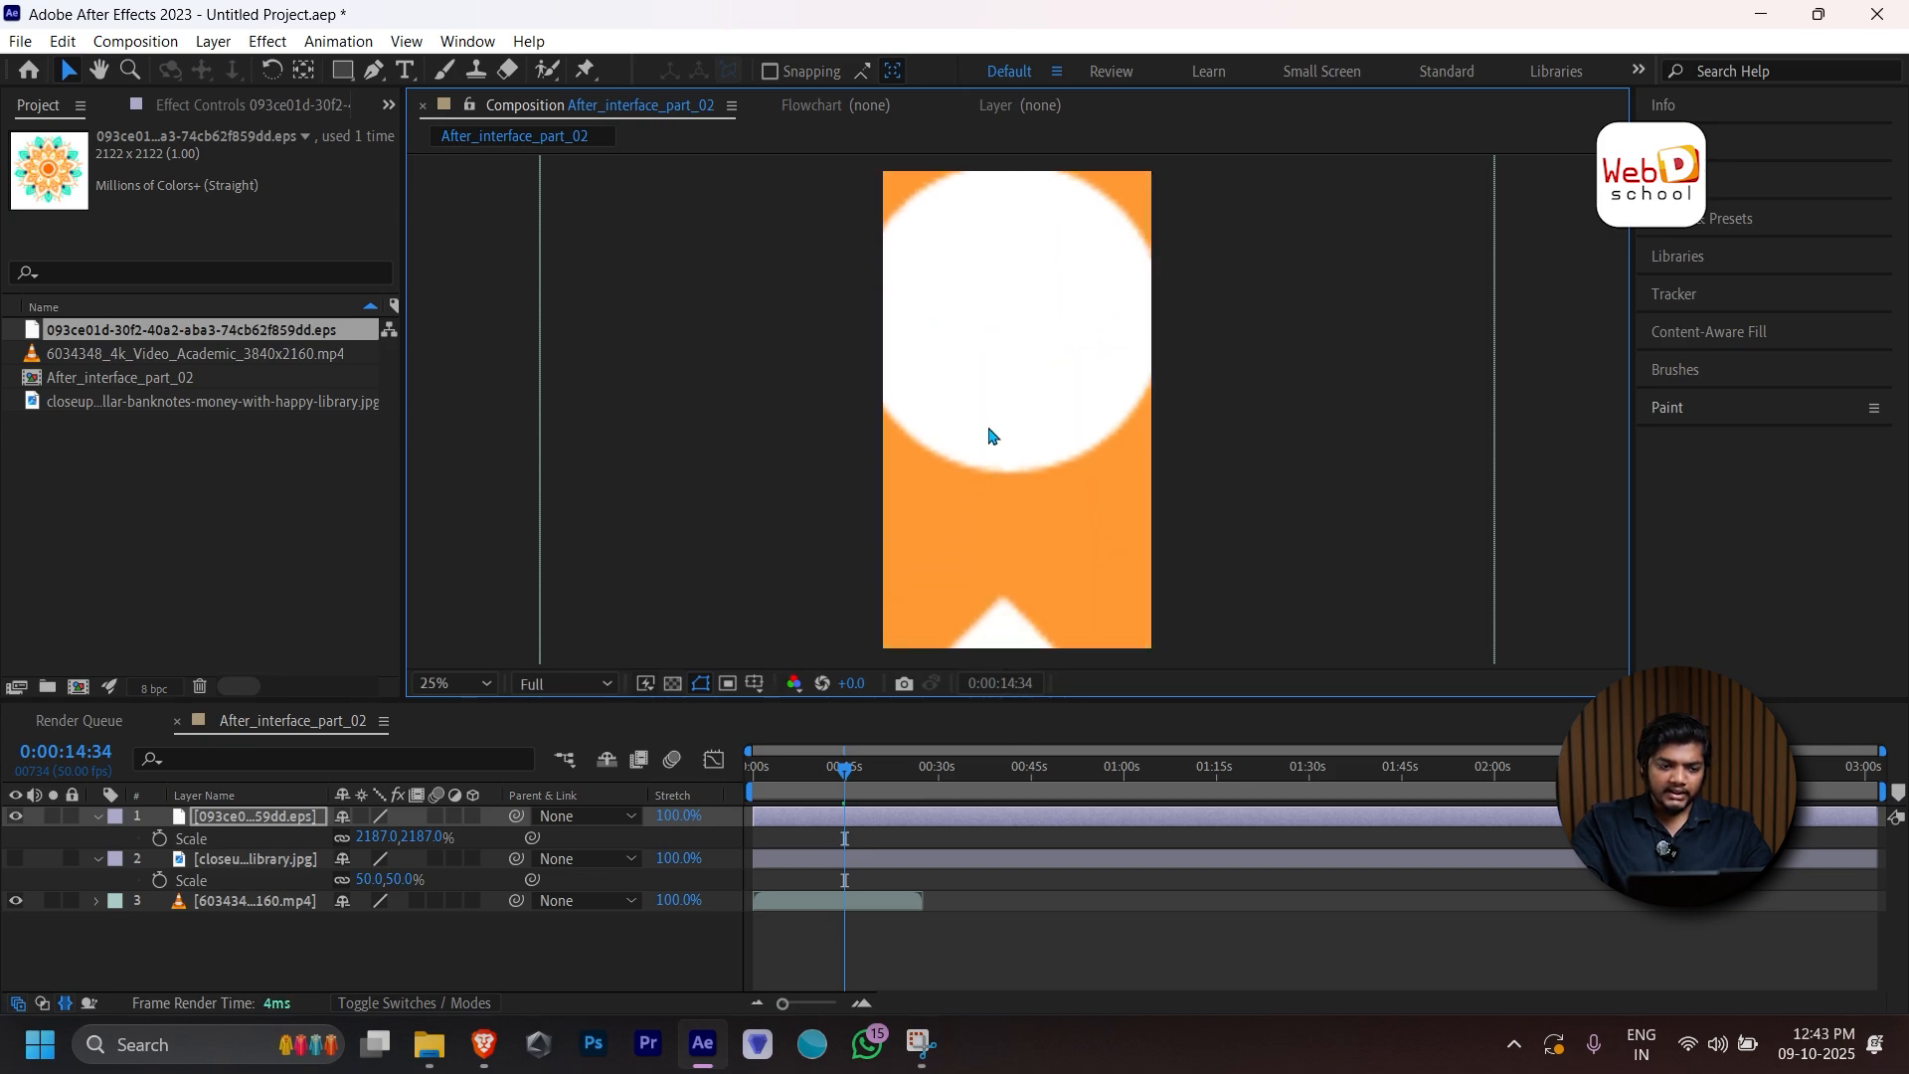
# Toggle continuous rasterization on the EPS layer to compare edge sharpness, leaving it enabled.
pyautogui.click(362, 815)
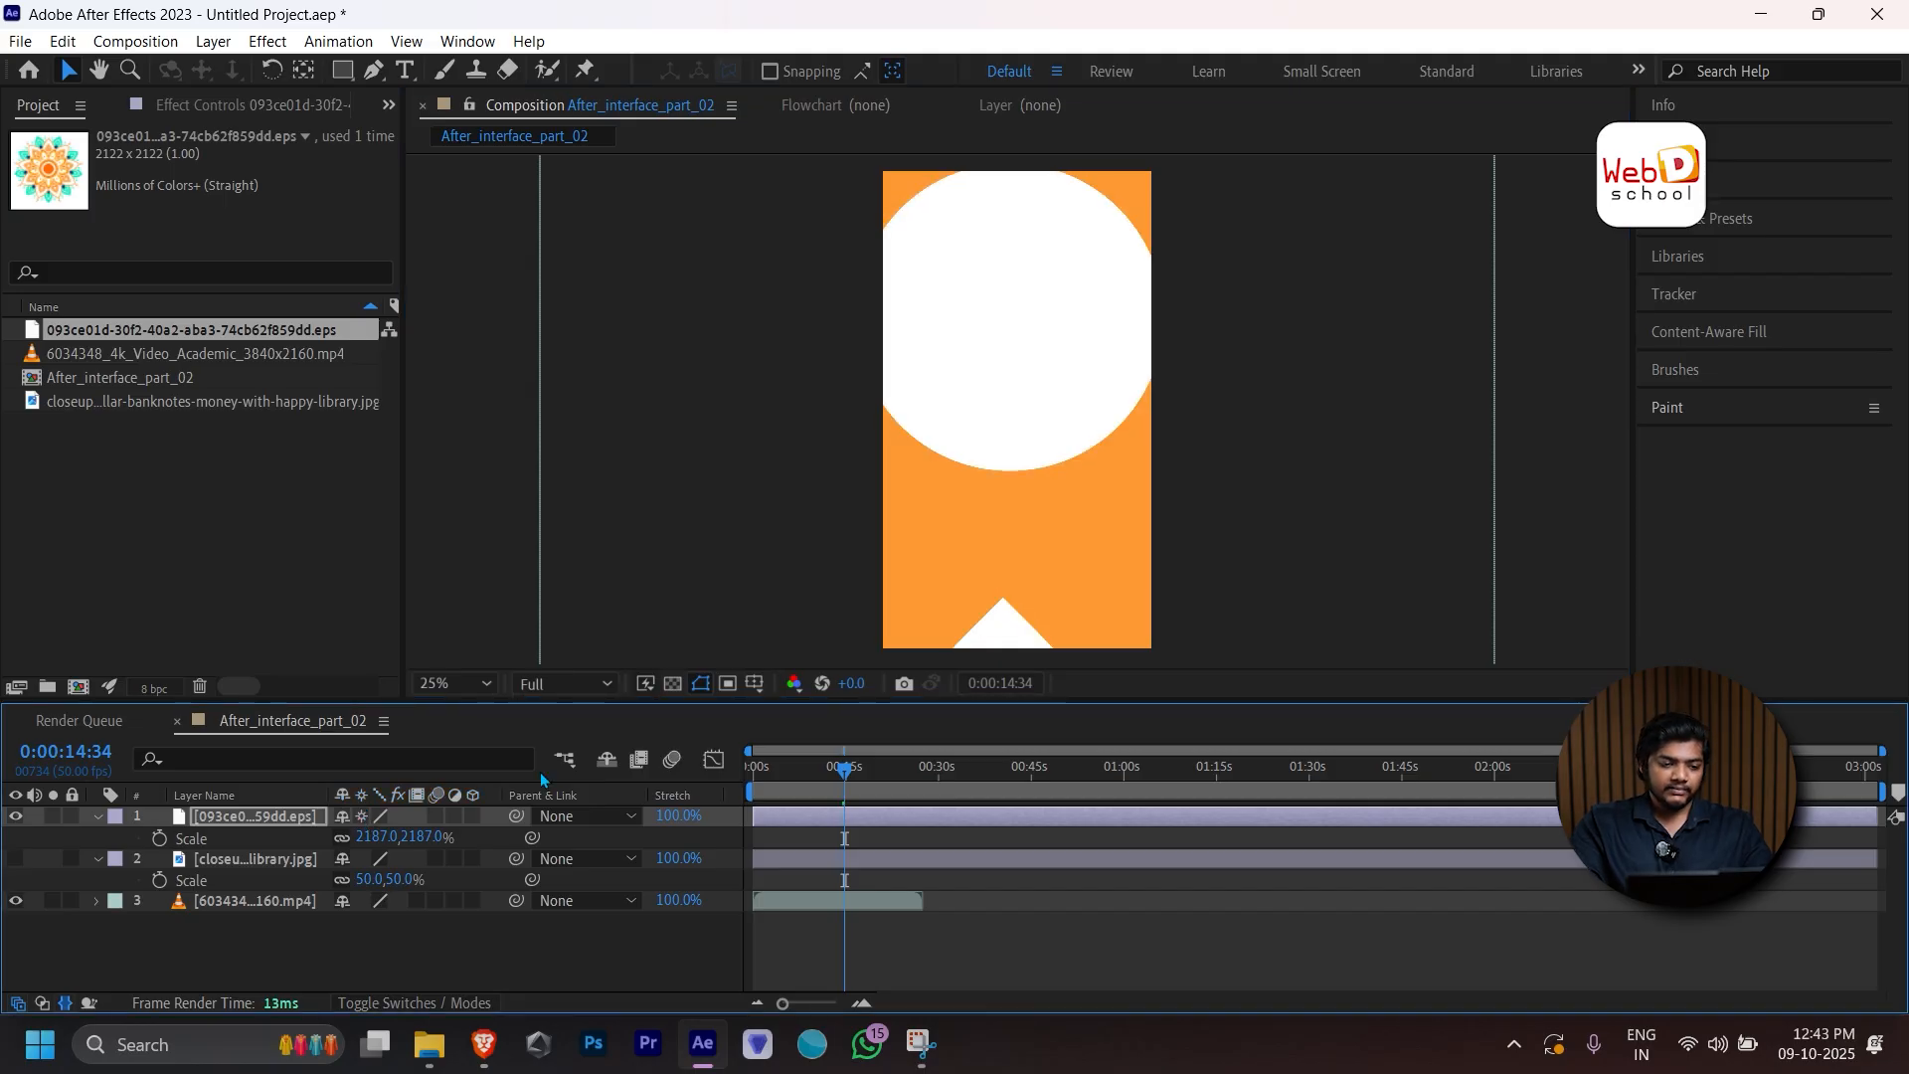
pyautogui.click(361, 822)
pyautogui.click(361, 821)
pyautogui.click(361, 821)
pyautogui.click(361, 822)
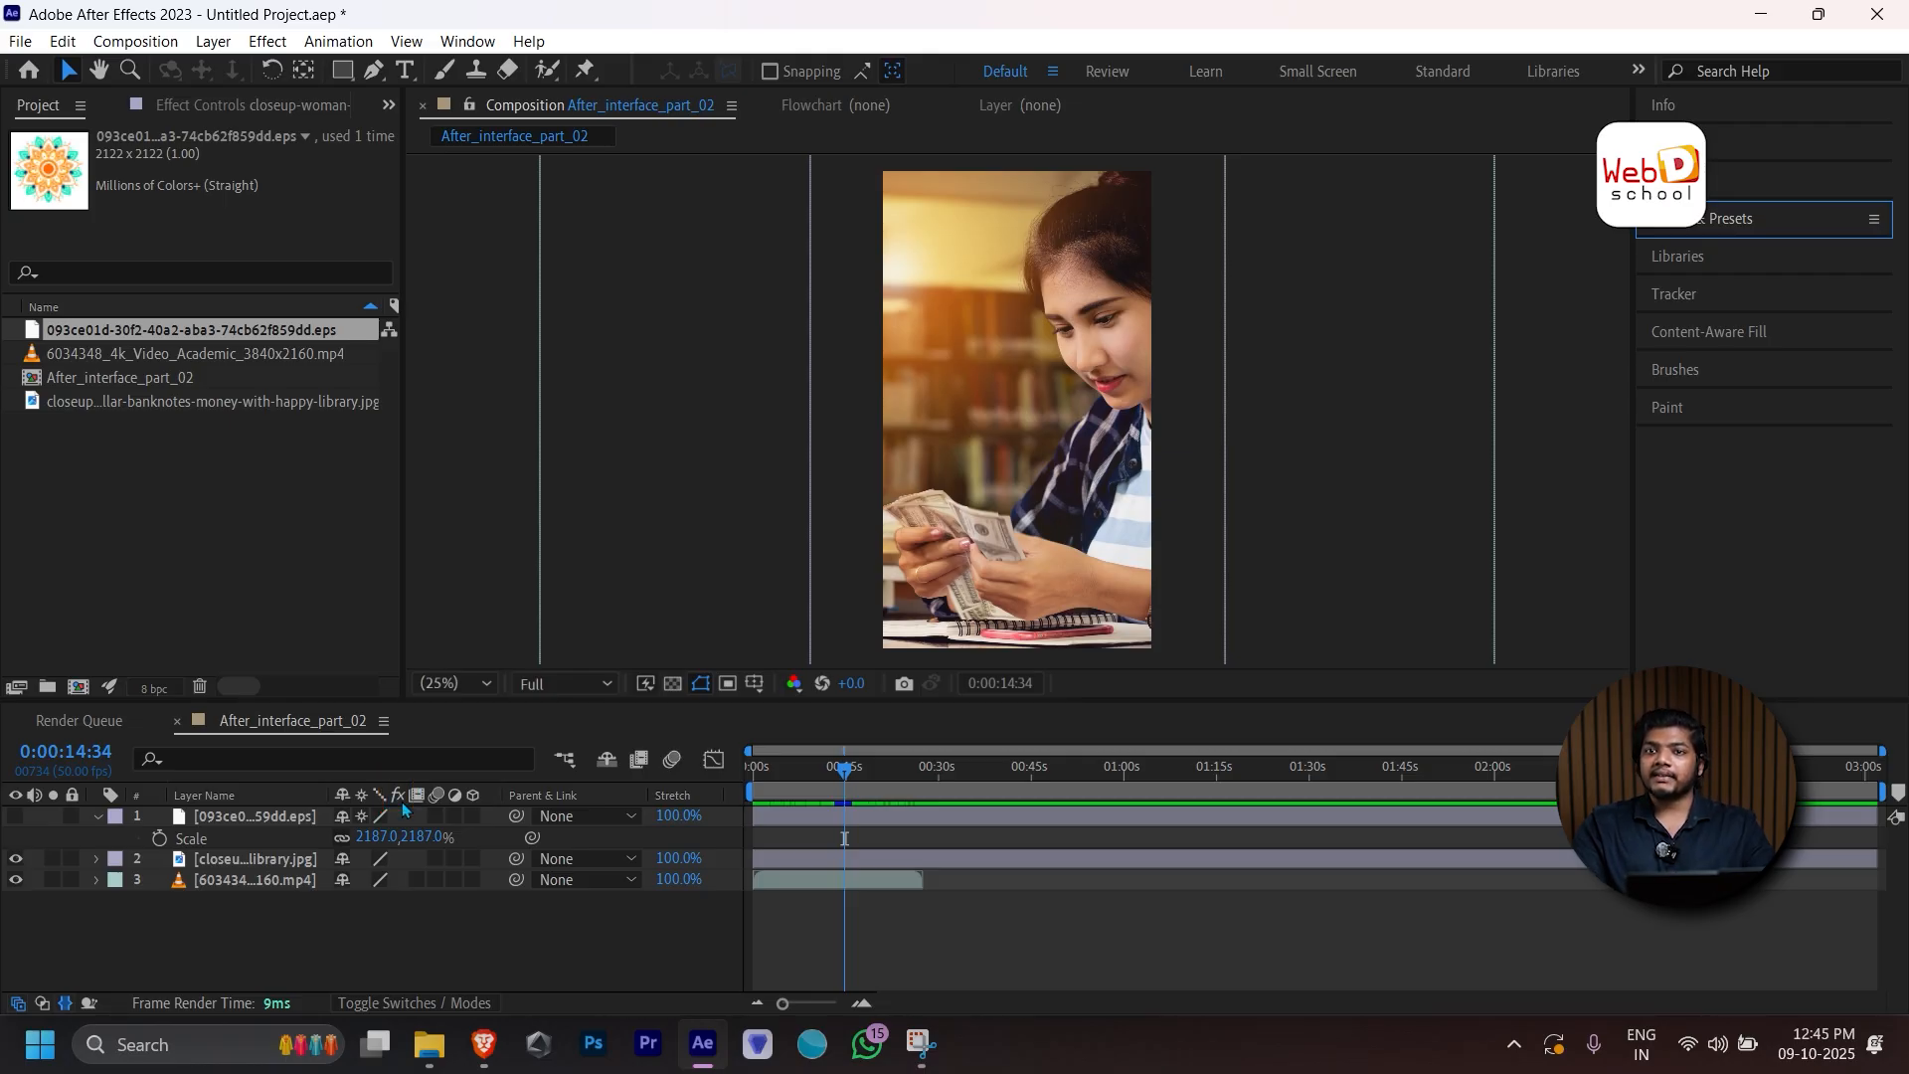
# Apply the Glow effect to the JPG image layer, and toggle the layer's effects off and back on to compare.
pyautogui.click(1690, 218)
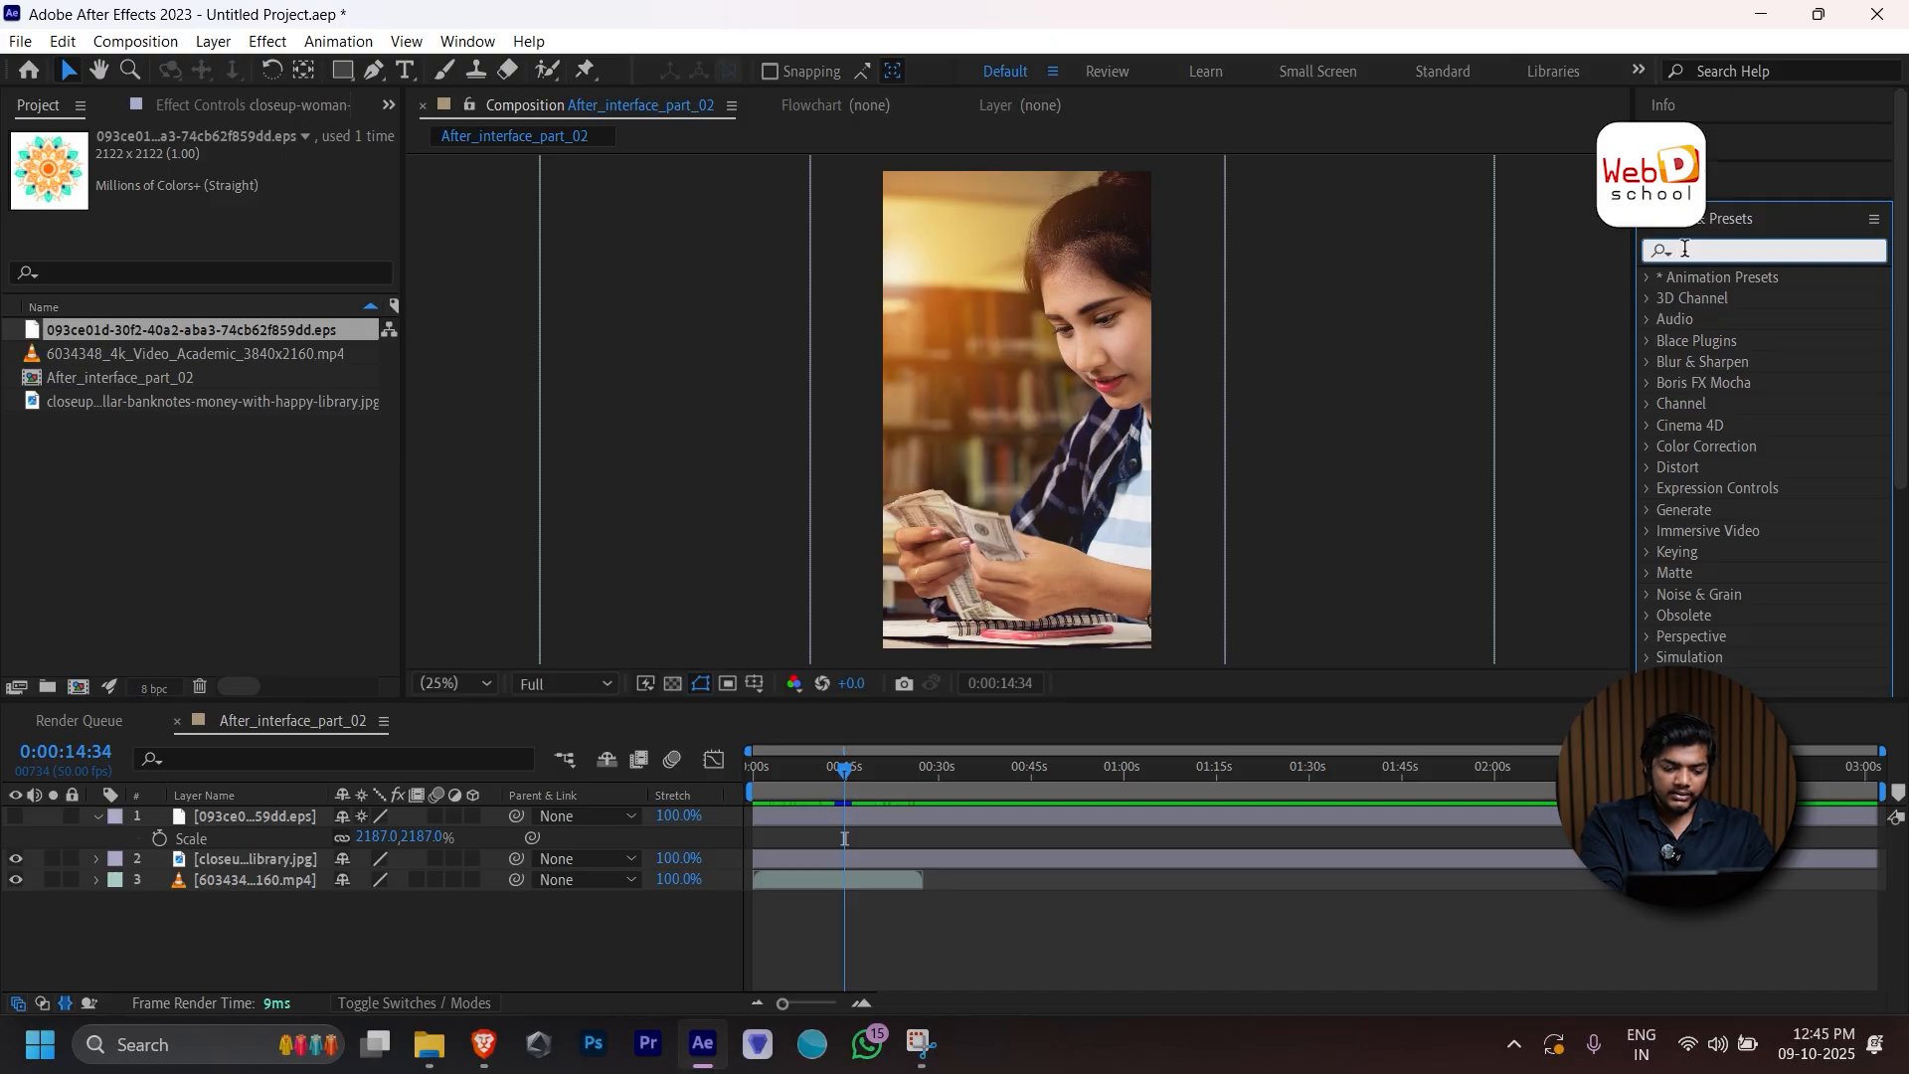
pyautogui.click(1684, 249)
pyautogui.write('glow')
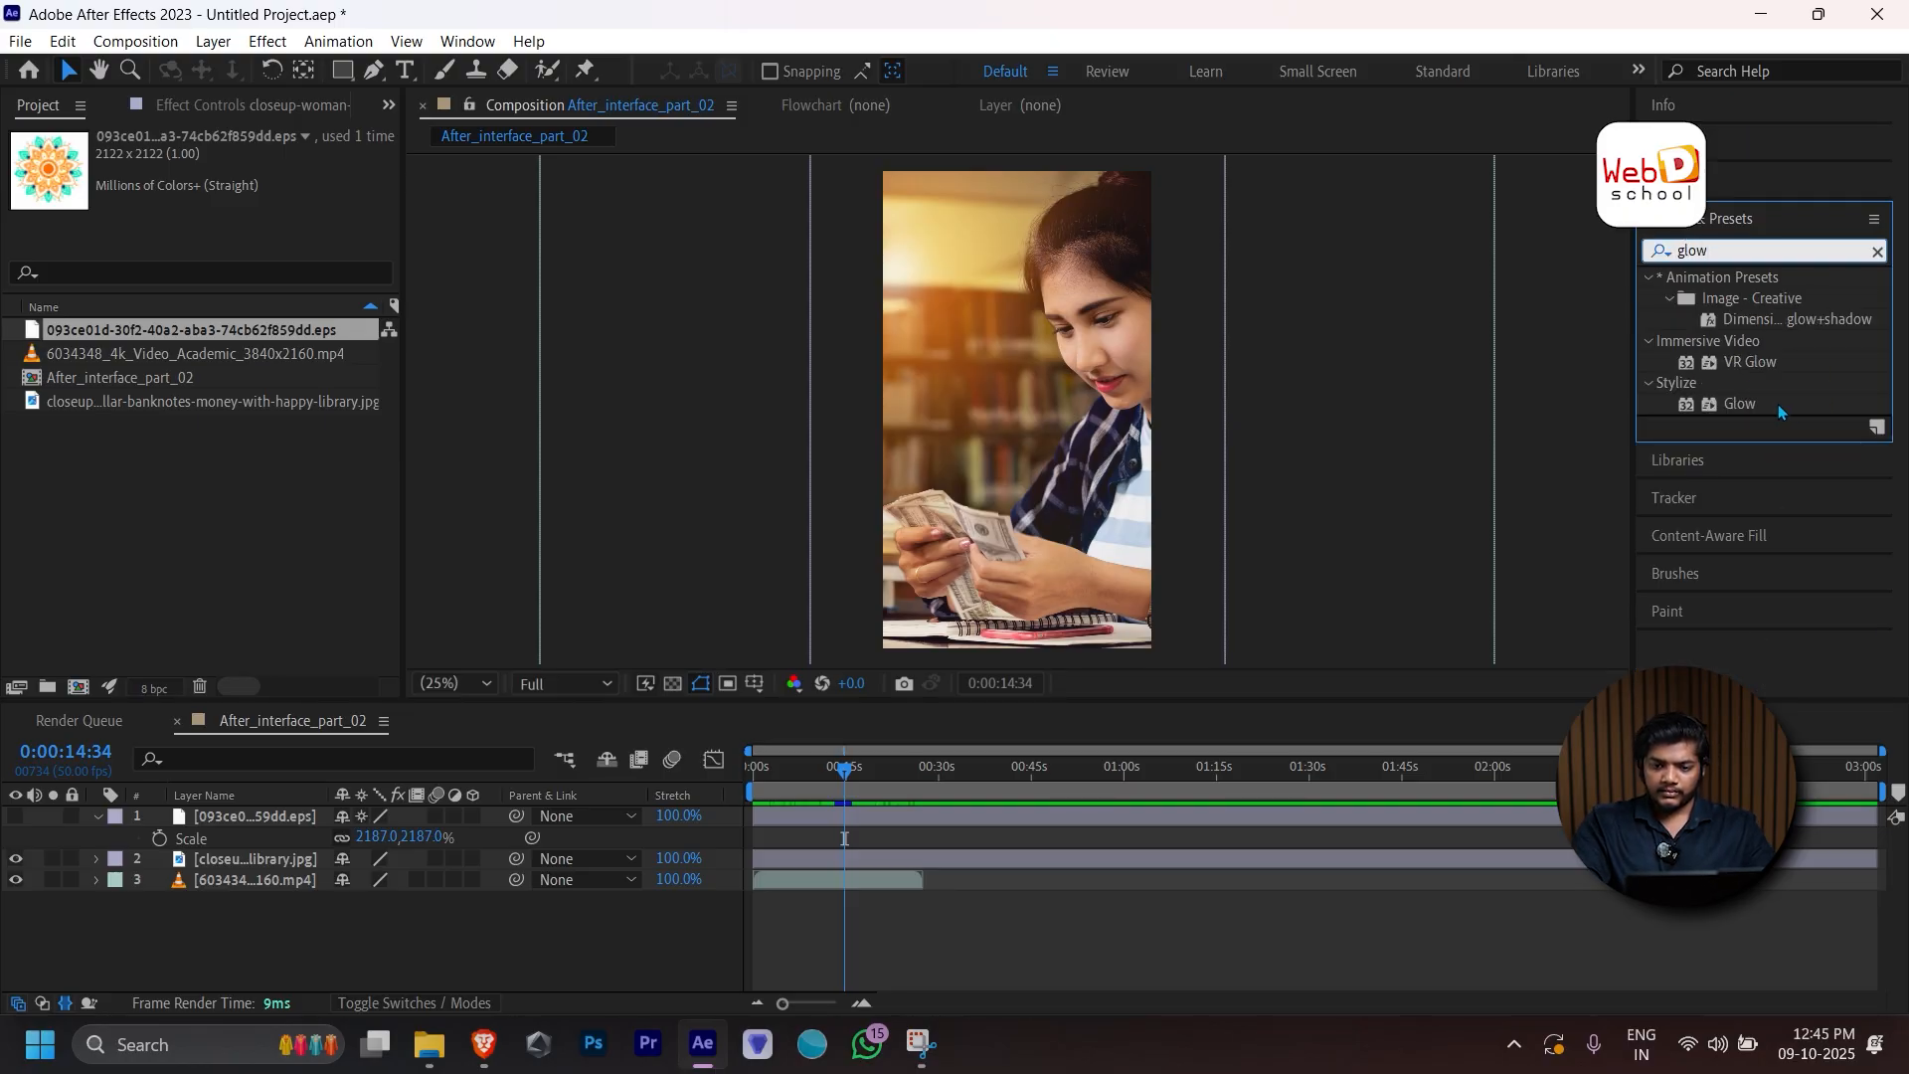
pyautogui.moveTo(1741, 404); pyautogui.dragTo(250, 861)
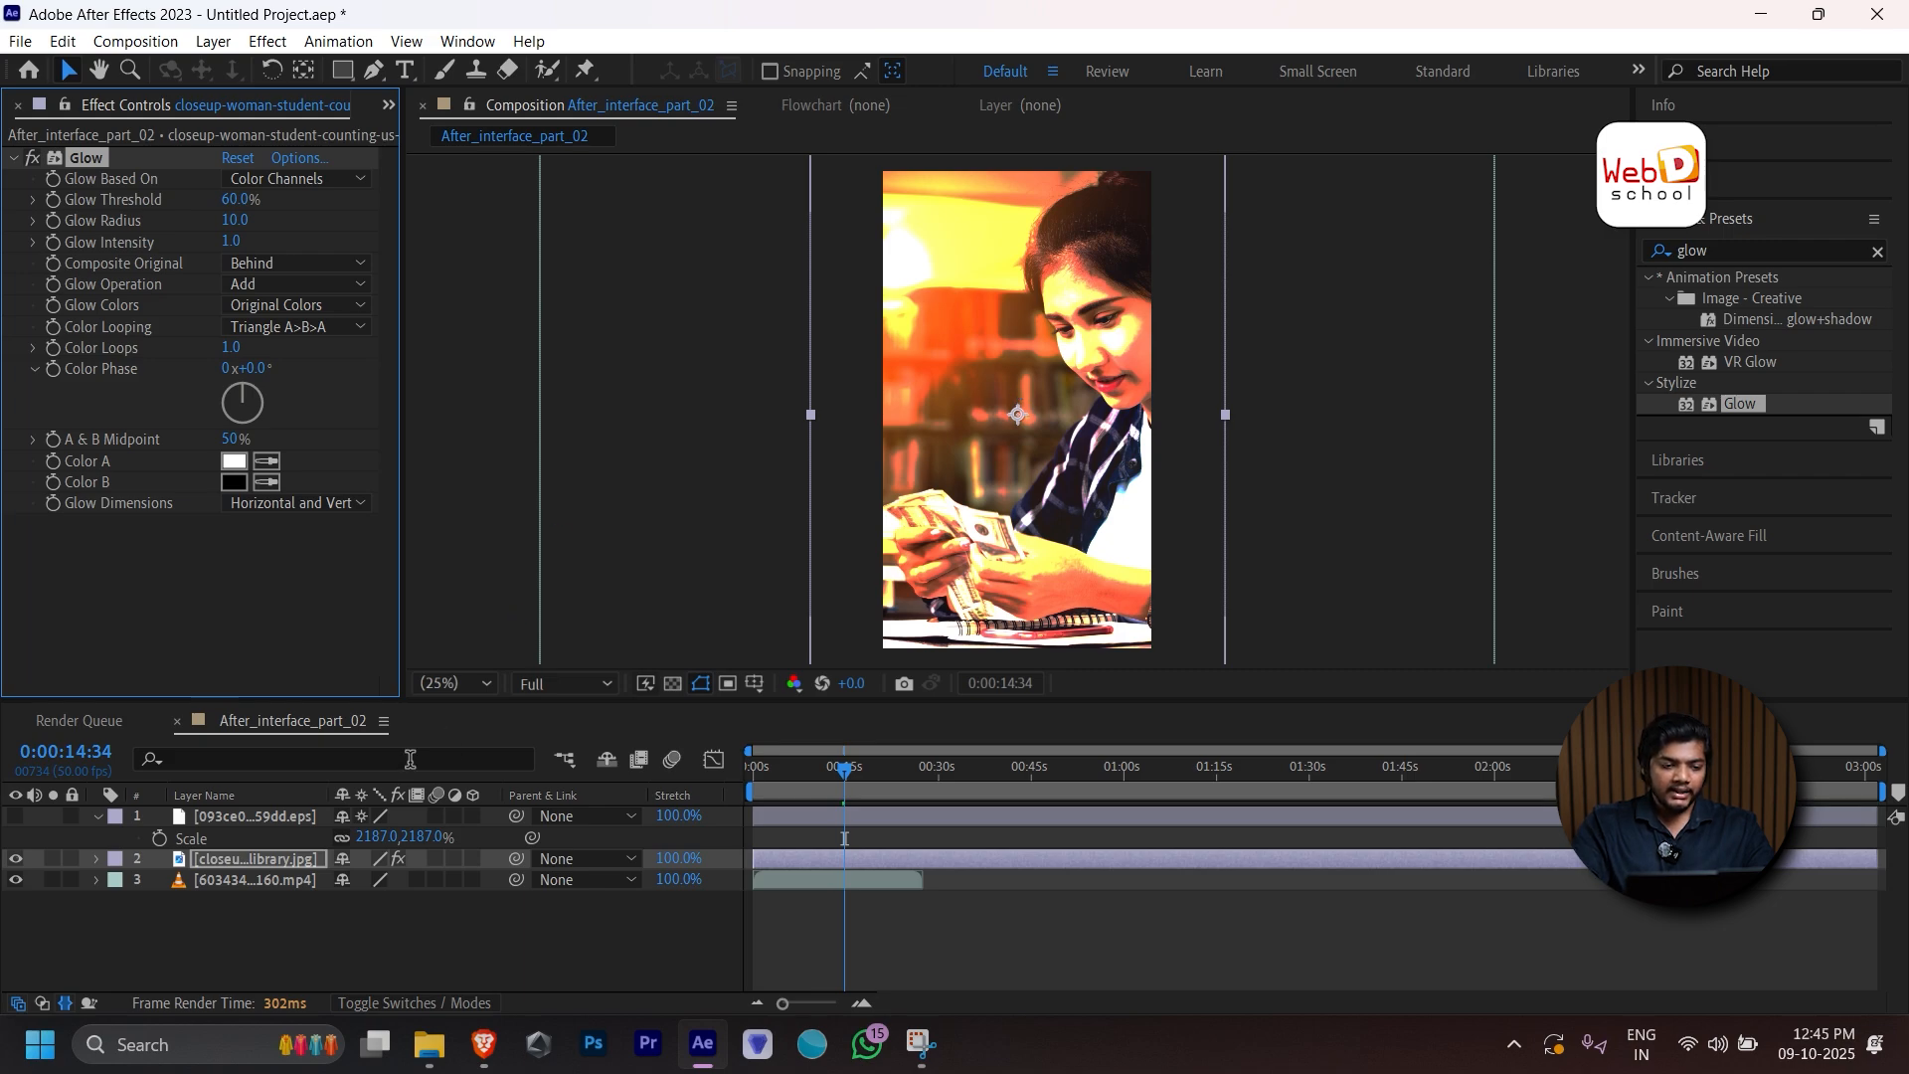
pyautogui.click(398, 859)
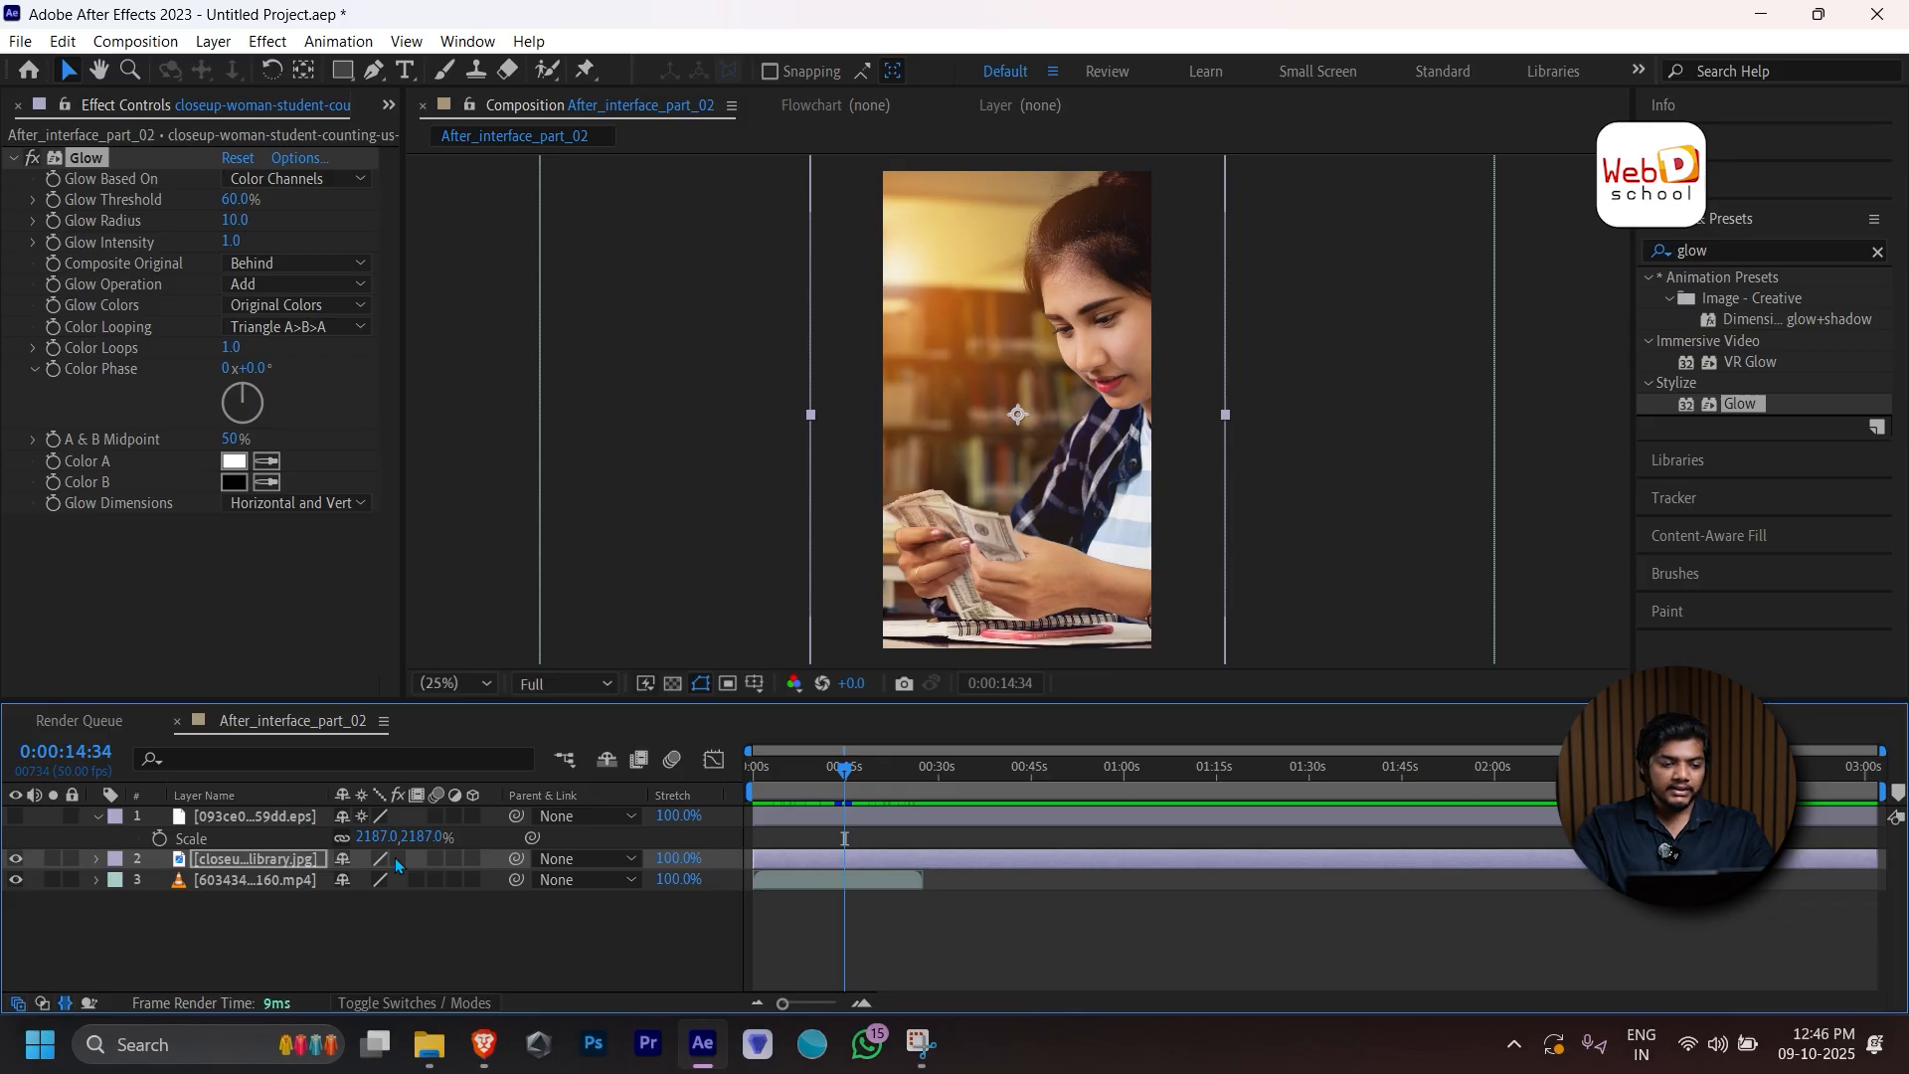
pyautogui.click(396, 857)
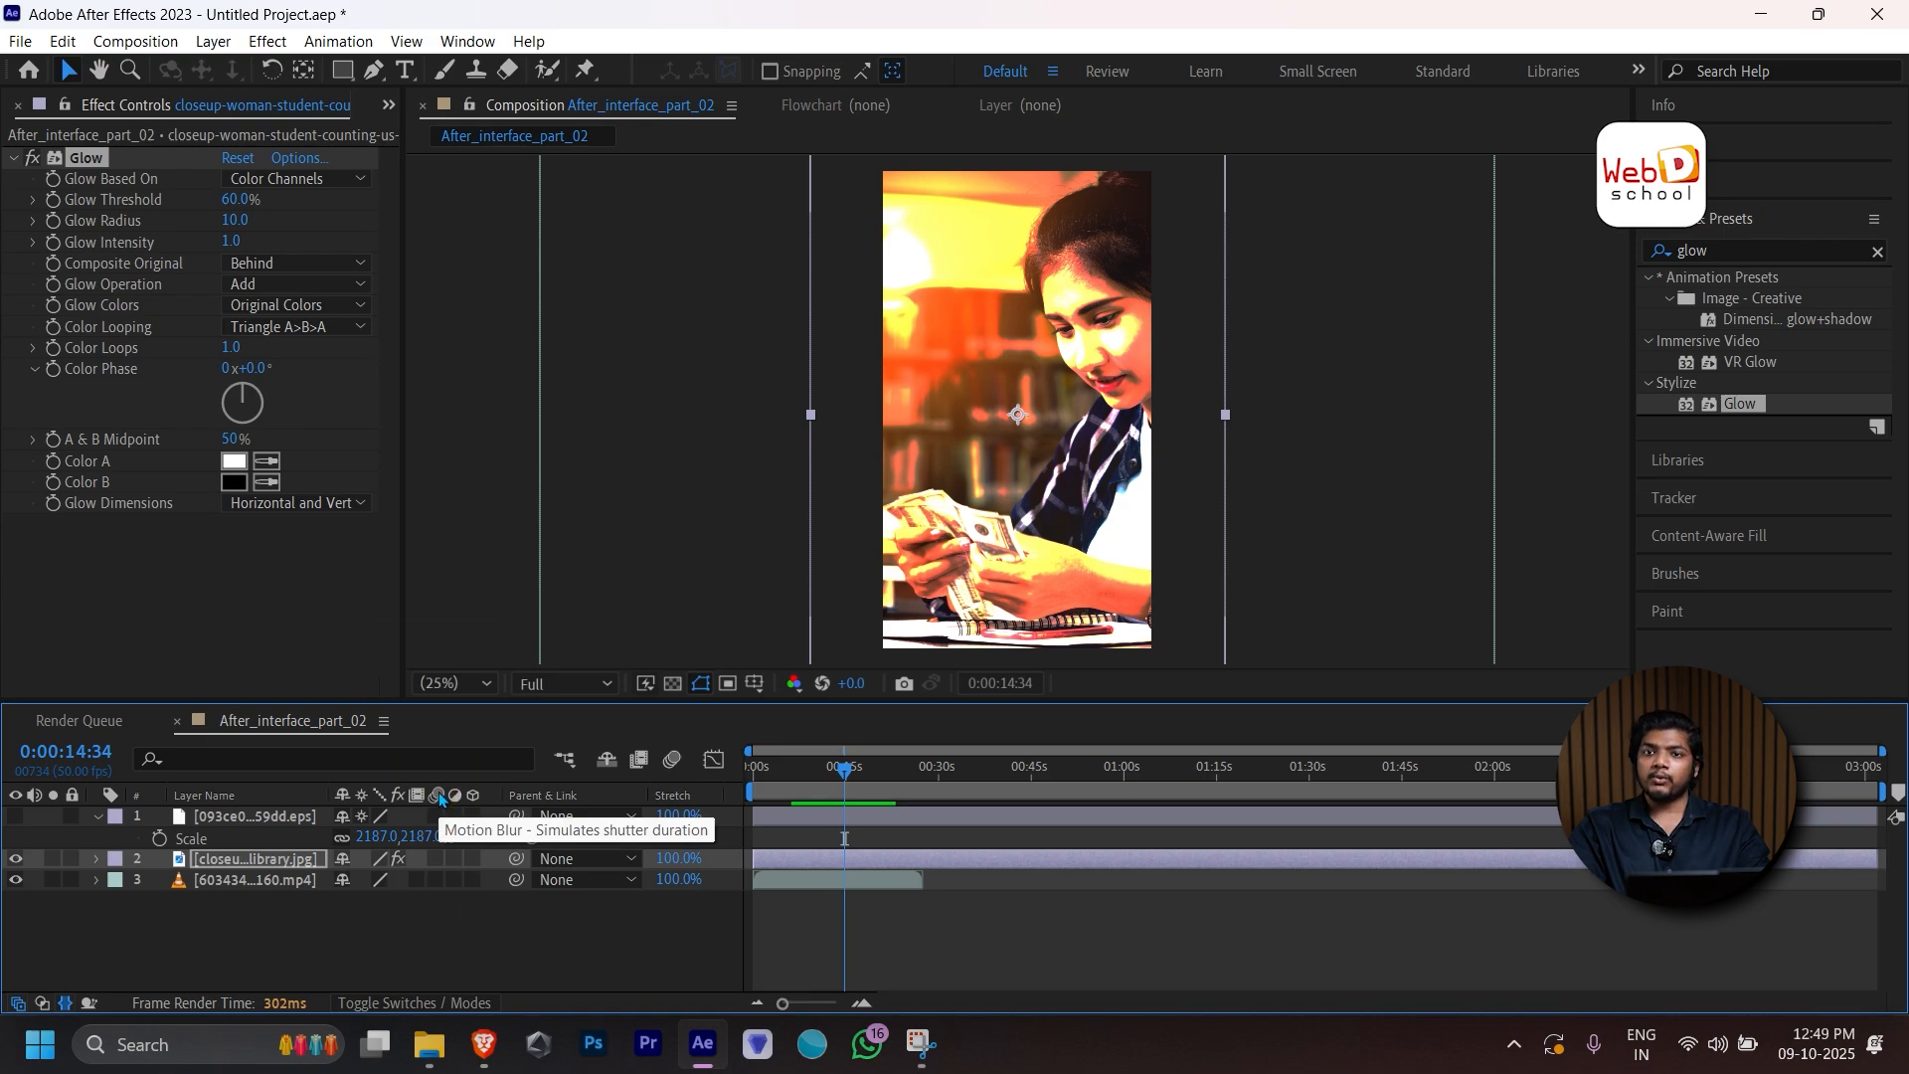
# Draw a red circle with the Ellipse tool over the upper middle of the composition frame, as a new shape layer.
pyautogui.press('q')
pyautogui.press('q')
pyautogui.press('q')
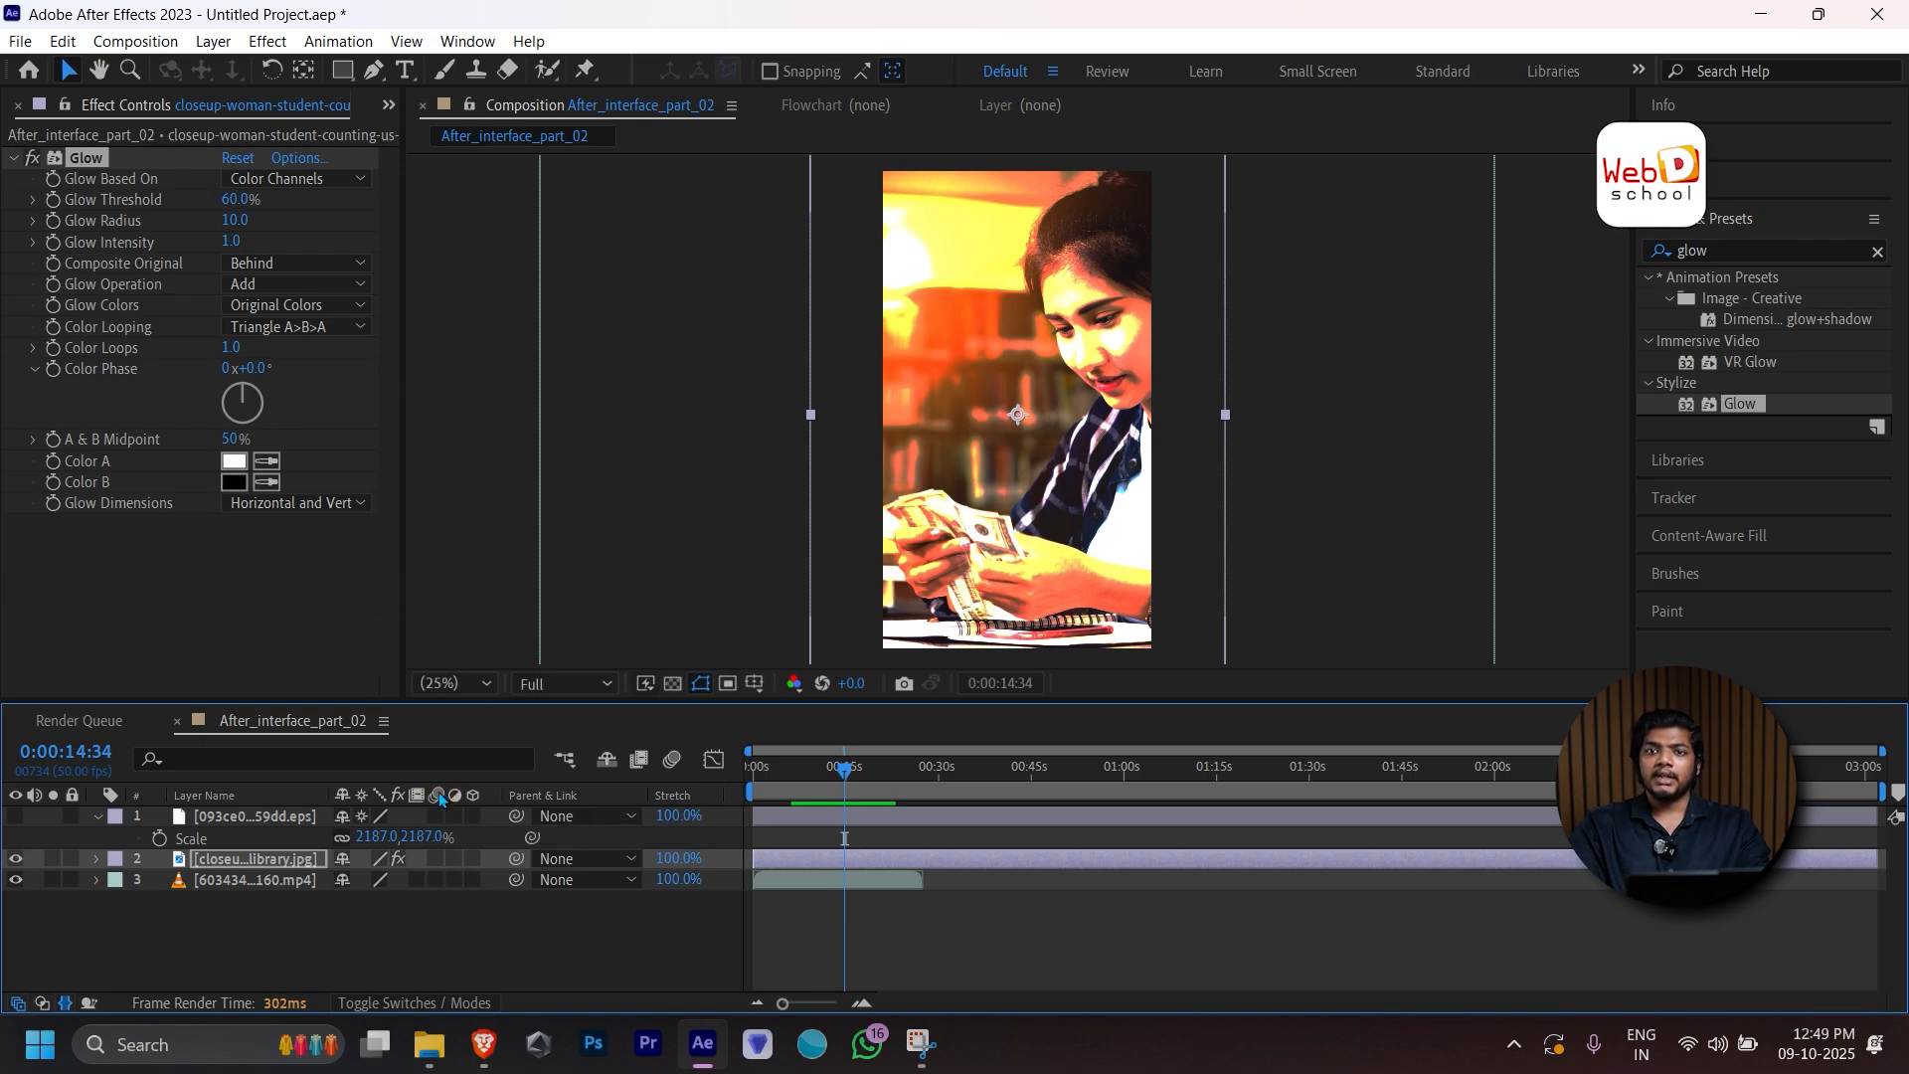
pyautogui.moveTo(905, 279); pyautogui.dragTo(1092, 464)
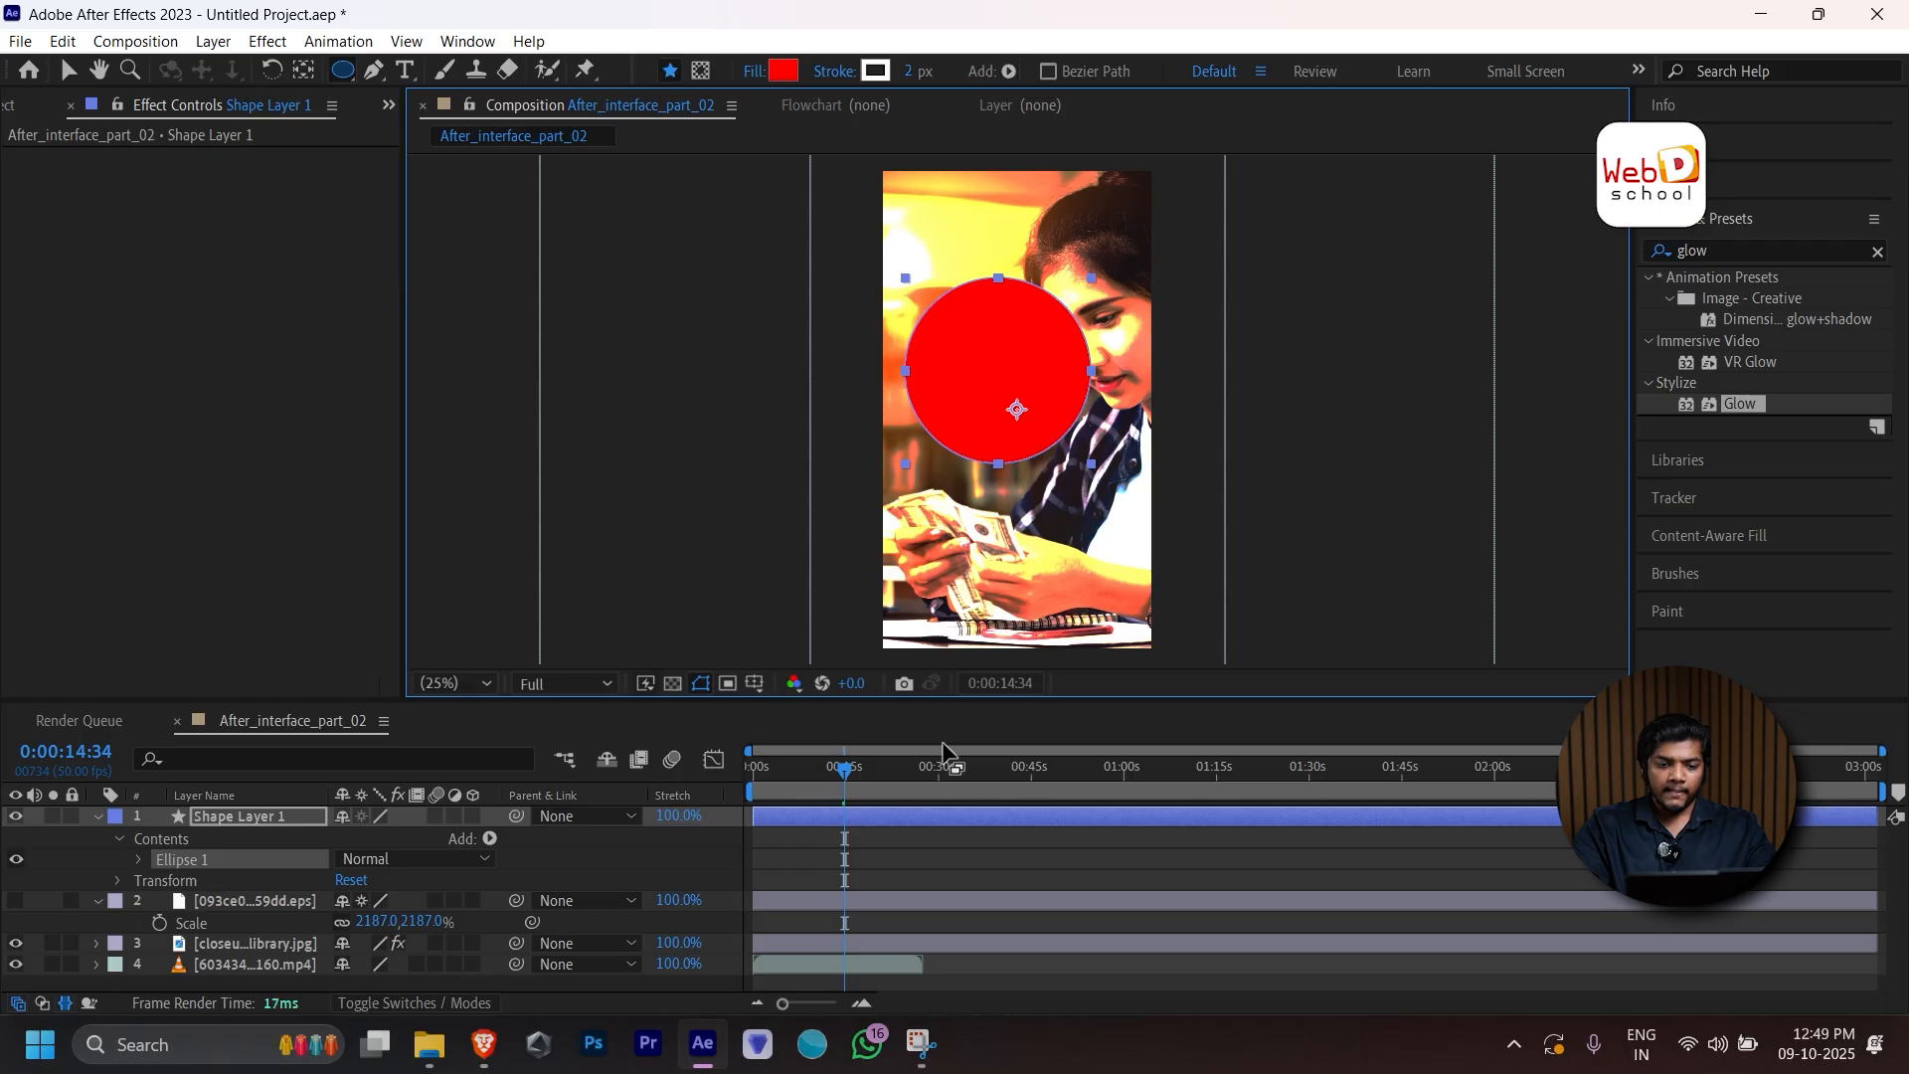
# Set a starting Position keyframe for the circle layer at 0:00:08:12.
pyautogui.moveTo(844, 770); pyautogui.dragTo(805, 768)
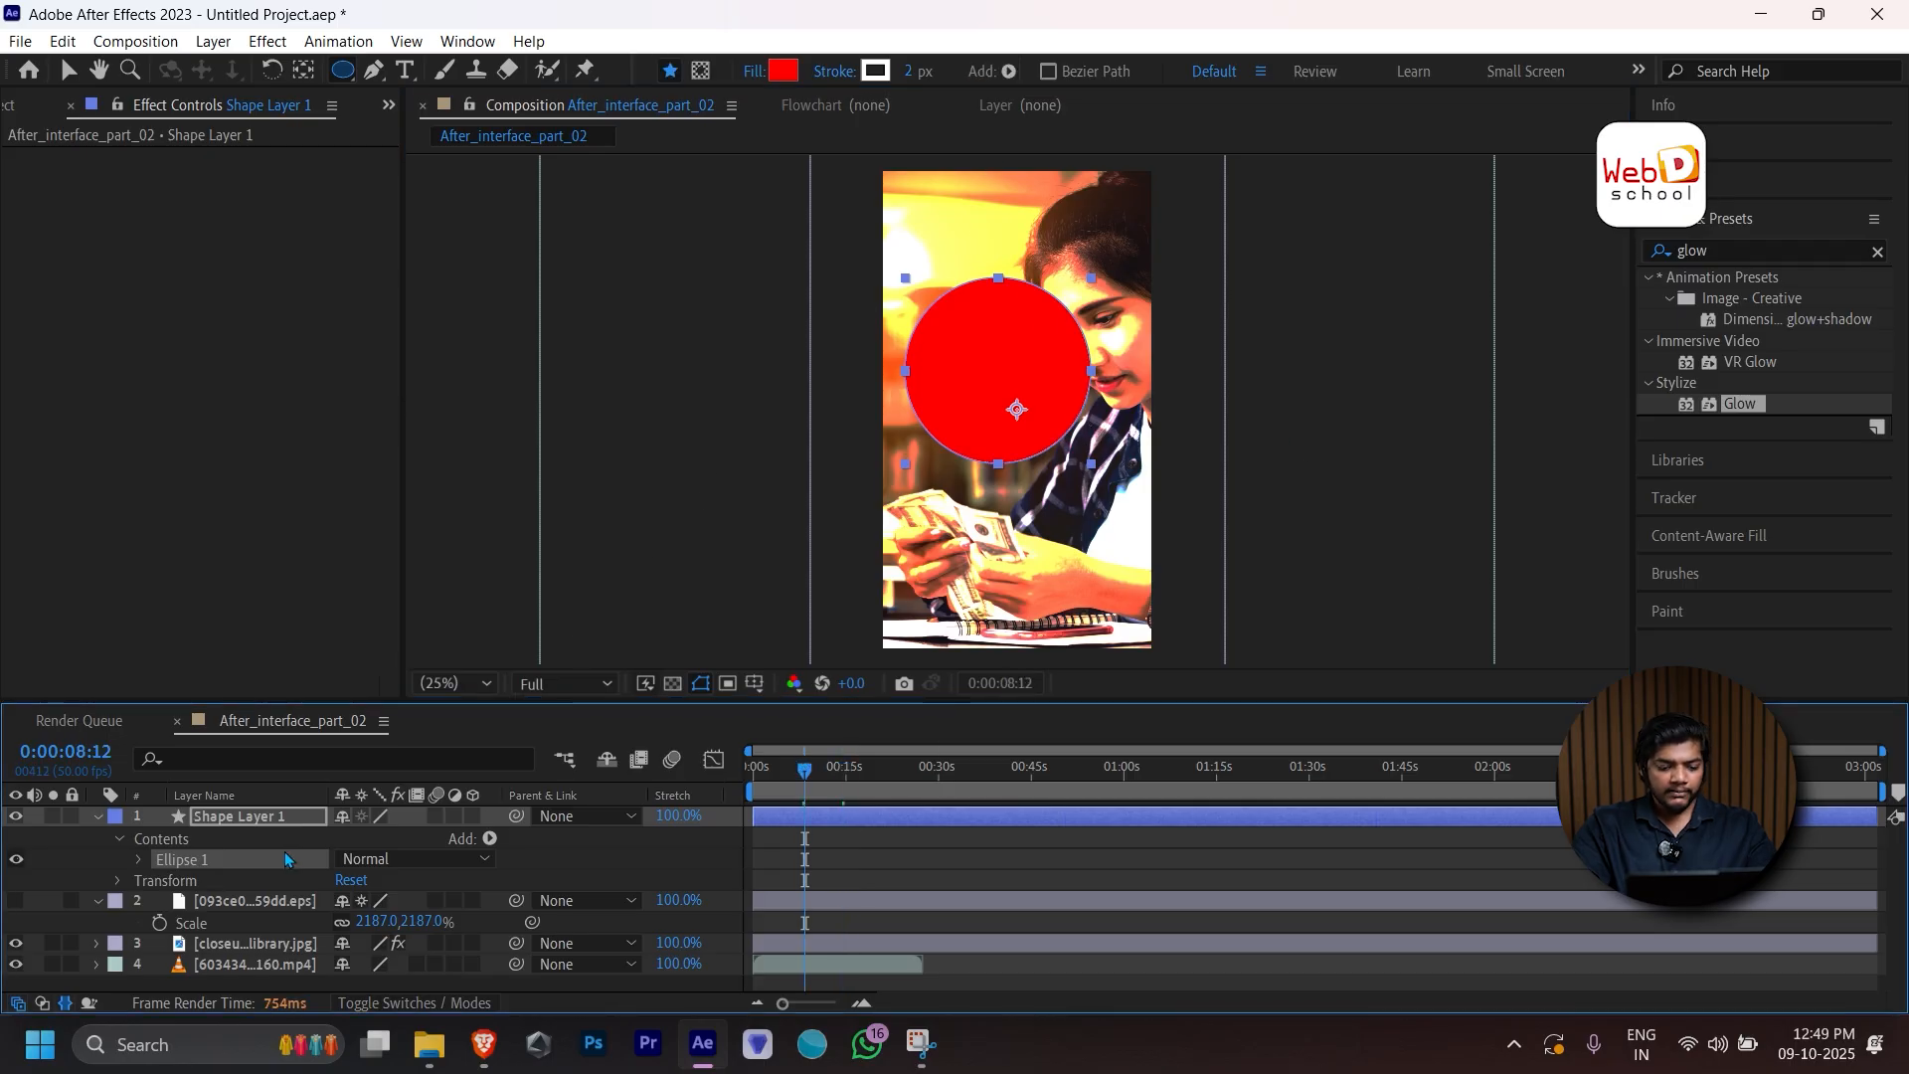
pyautogui.press('p')
pyautogui.click(159, 838)
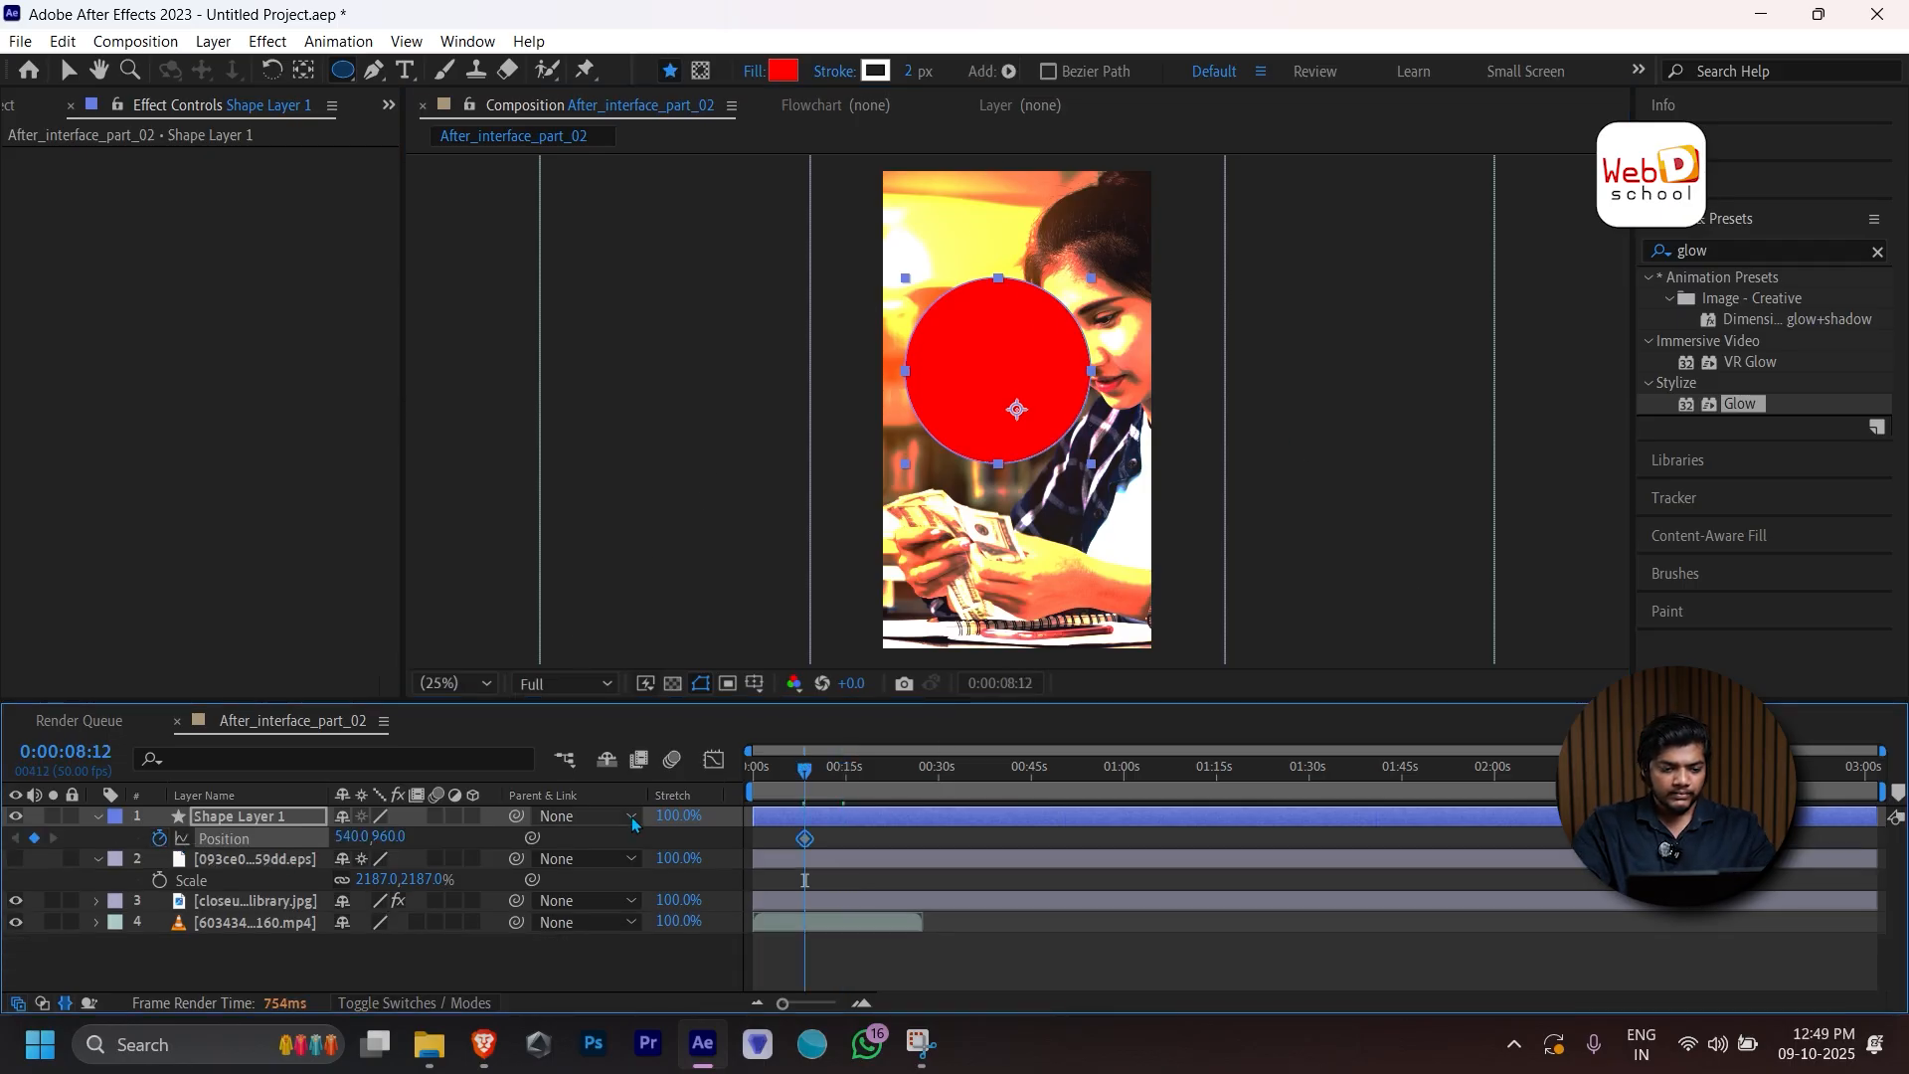
# Keyframe the circle farther right at 0:00:20:16, and add a following Position keyframe that returns its X value to 540.
pyautogui.click(836, 769)
pyautogui.moveTo(840, 773); pyautogui.dragTo(879, 769)
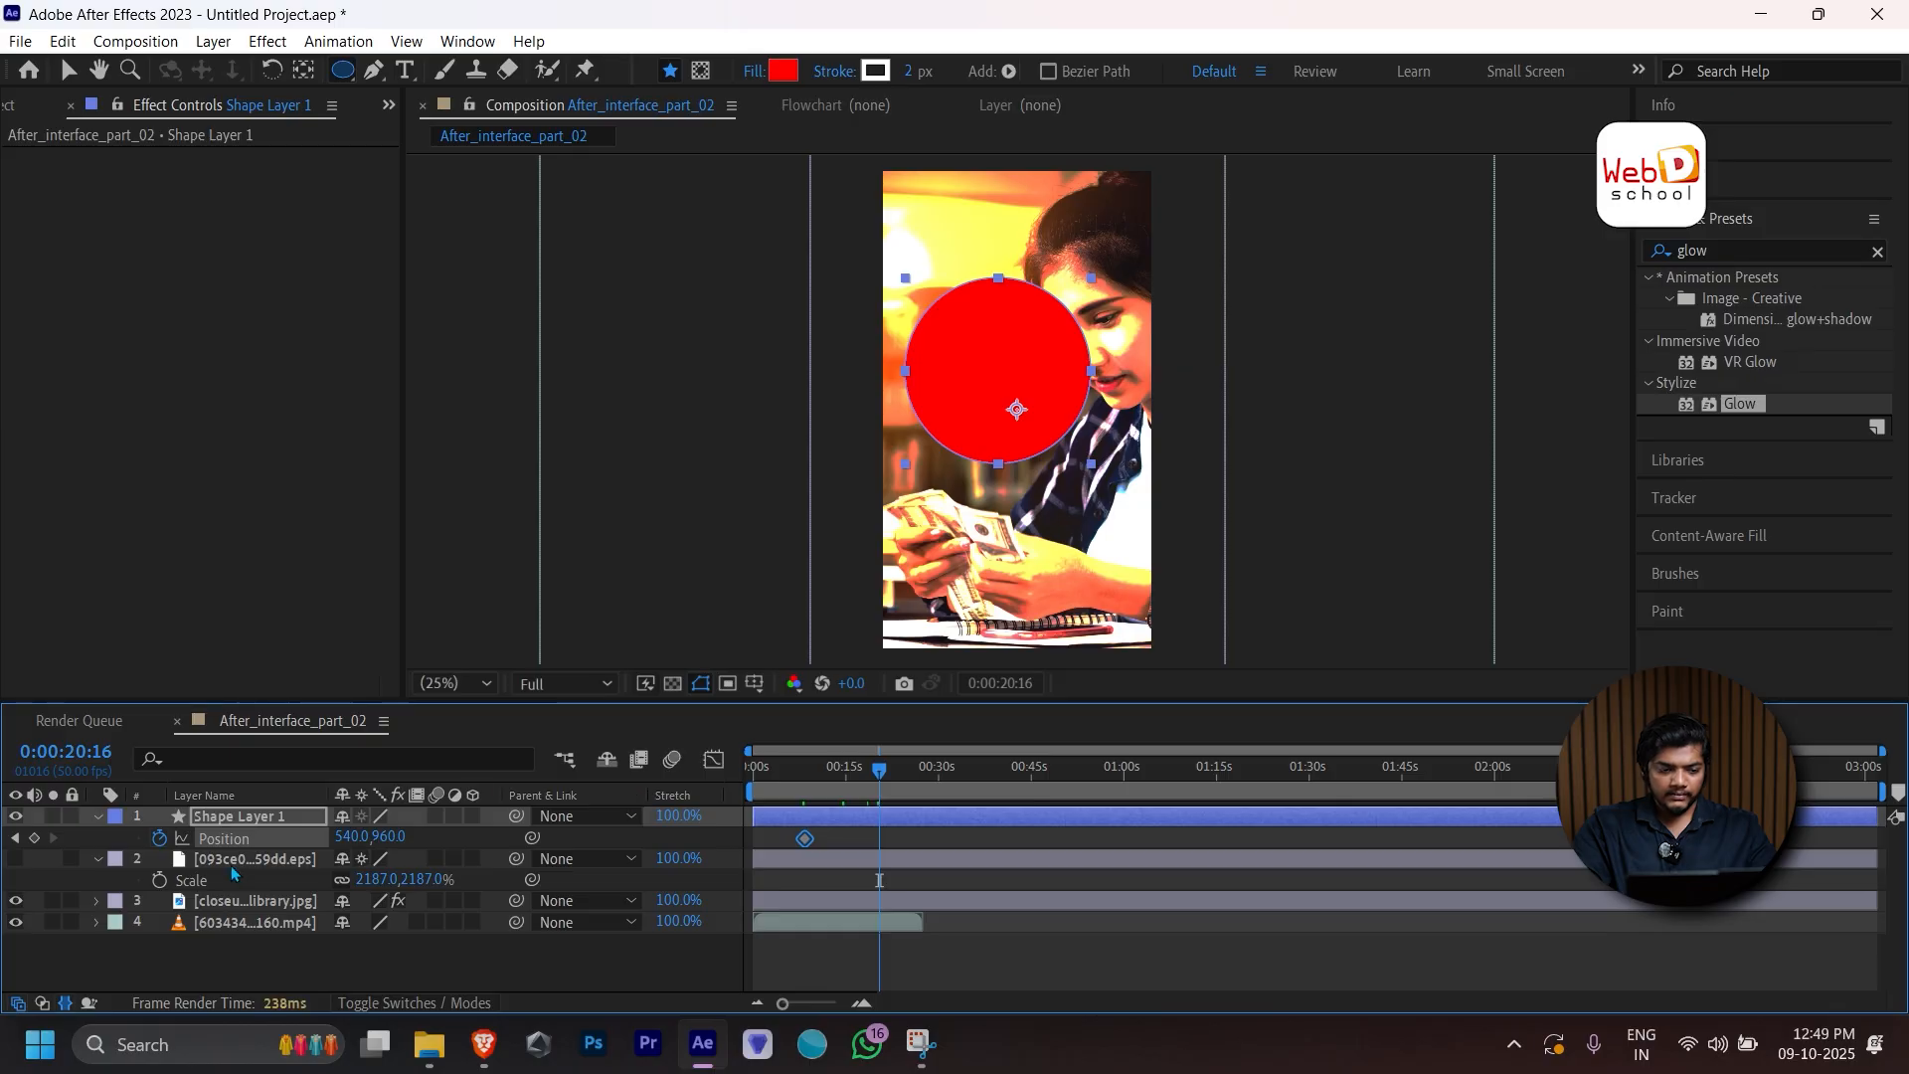
pyautogui.moveTo(364, 836); pyautogui.dragTo(601, 837)
pyautogui.moveTo(905, 766); pyautogui.dragTo(944, 839)
pyautogui.click(352, 837)
pyautogui.write('540')
pyautogui.press('Return')
# Copy the circle's Position keyframes and paste them further along the timeline to repeat the side-to-side movement.
pyautogui.moveTo(969, 833); pyautogui.dragTo(784, 846)
pyautogui.hotkey('ctrl', 'c')
pyautogui.moveTo(978, 770); pyautogui.dragTo(1176, 770)
pyautogui.hotkey('ctrl', 'v')
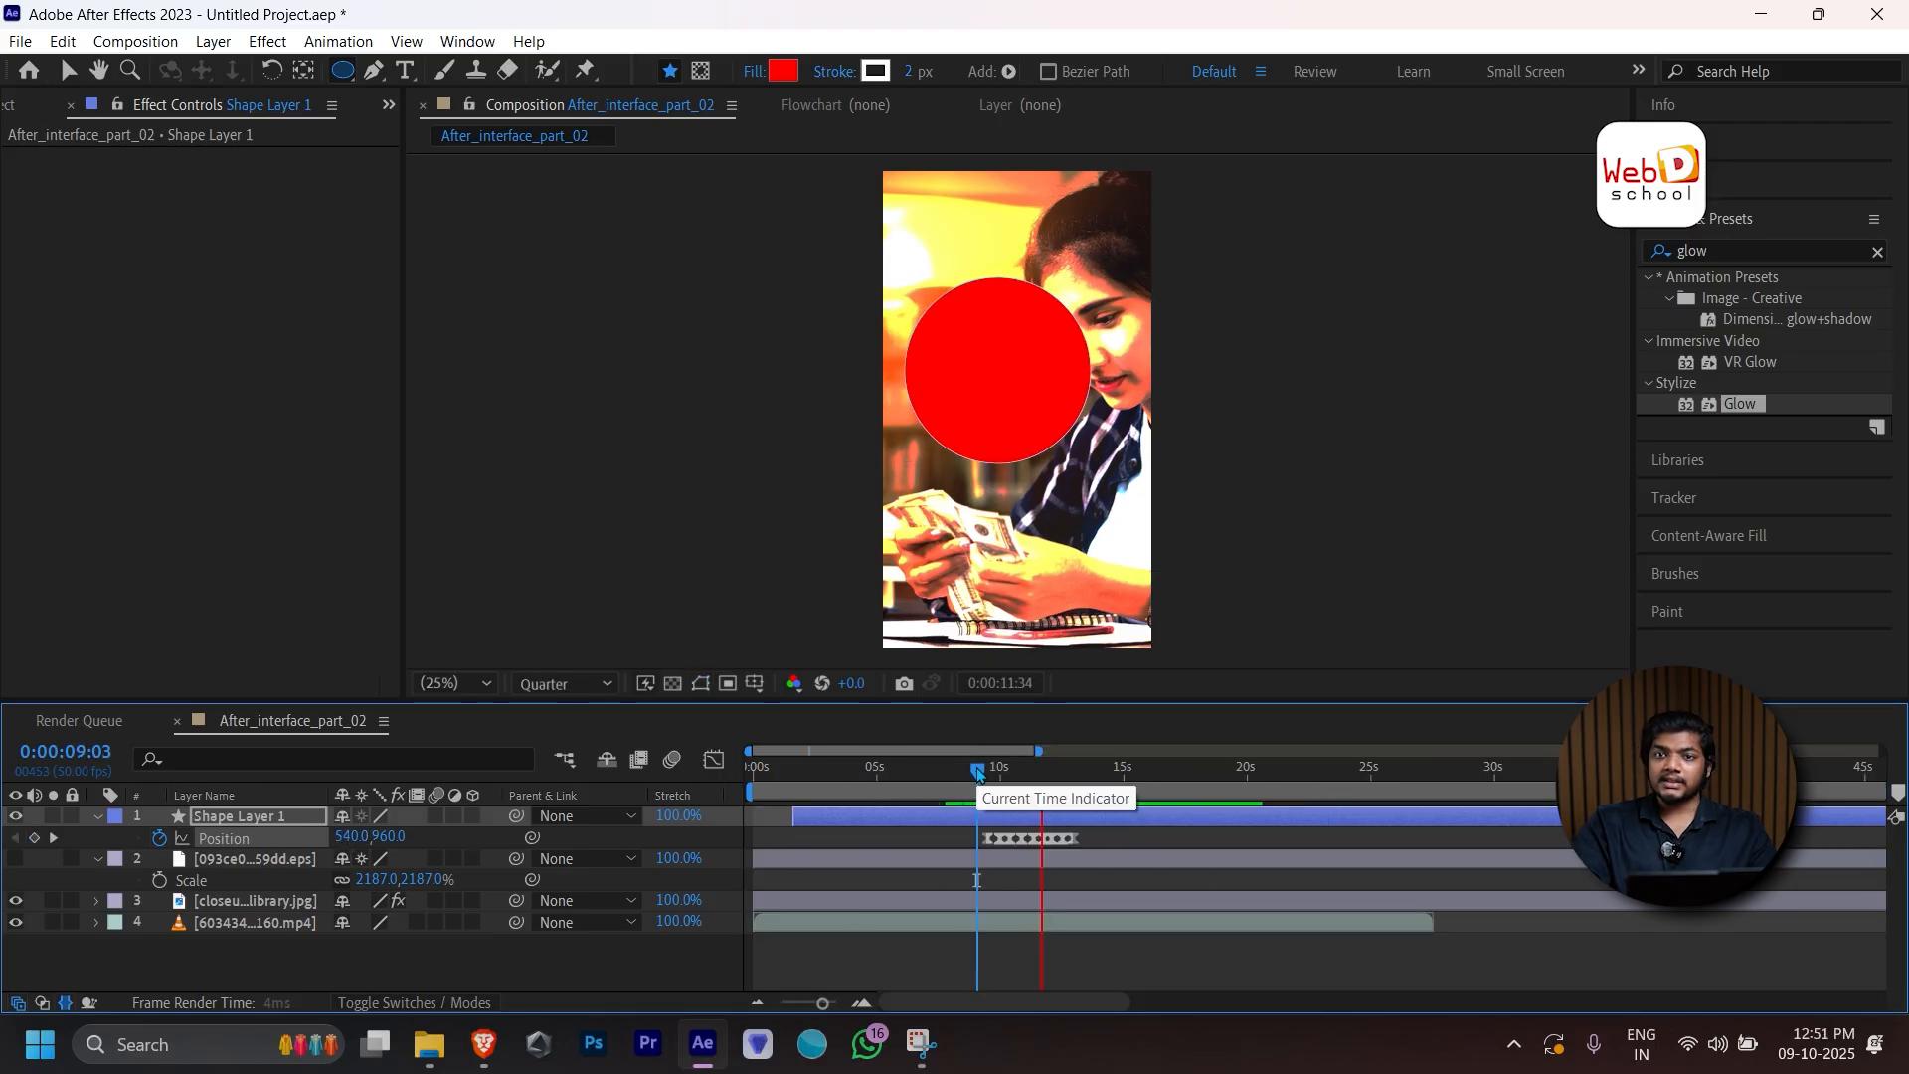
# Enable motion blur for the circle layer and the composition, and preview the movement from 0:00:08:33.
pyautogui.moveTo(978, 771); pyautogui.dragTo(1084, 771)
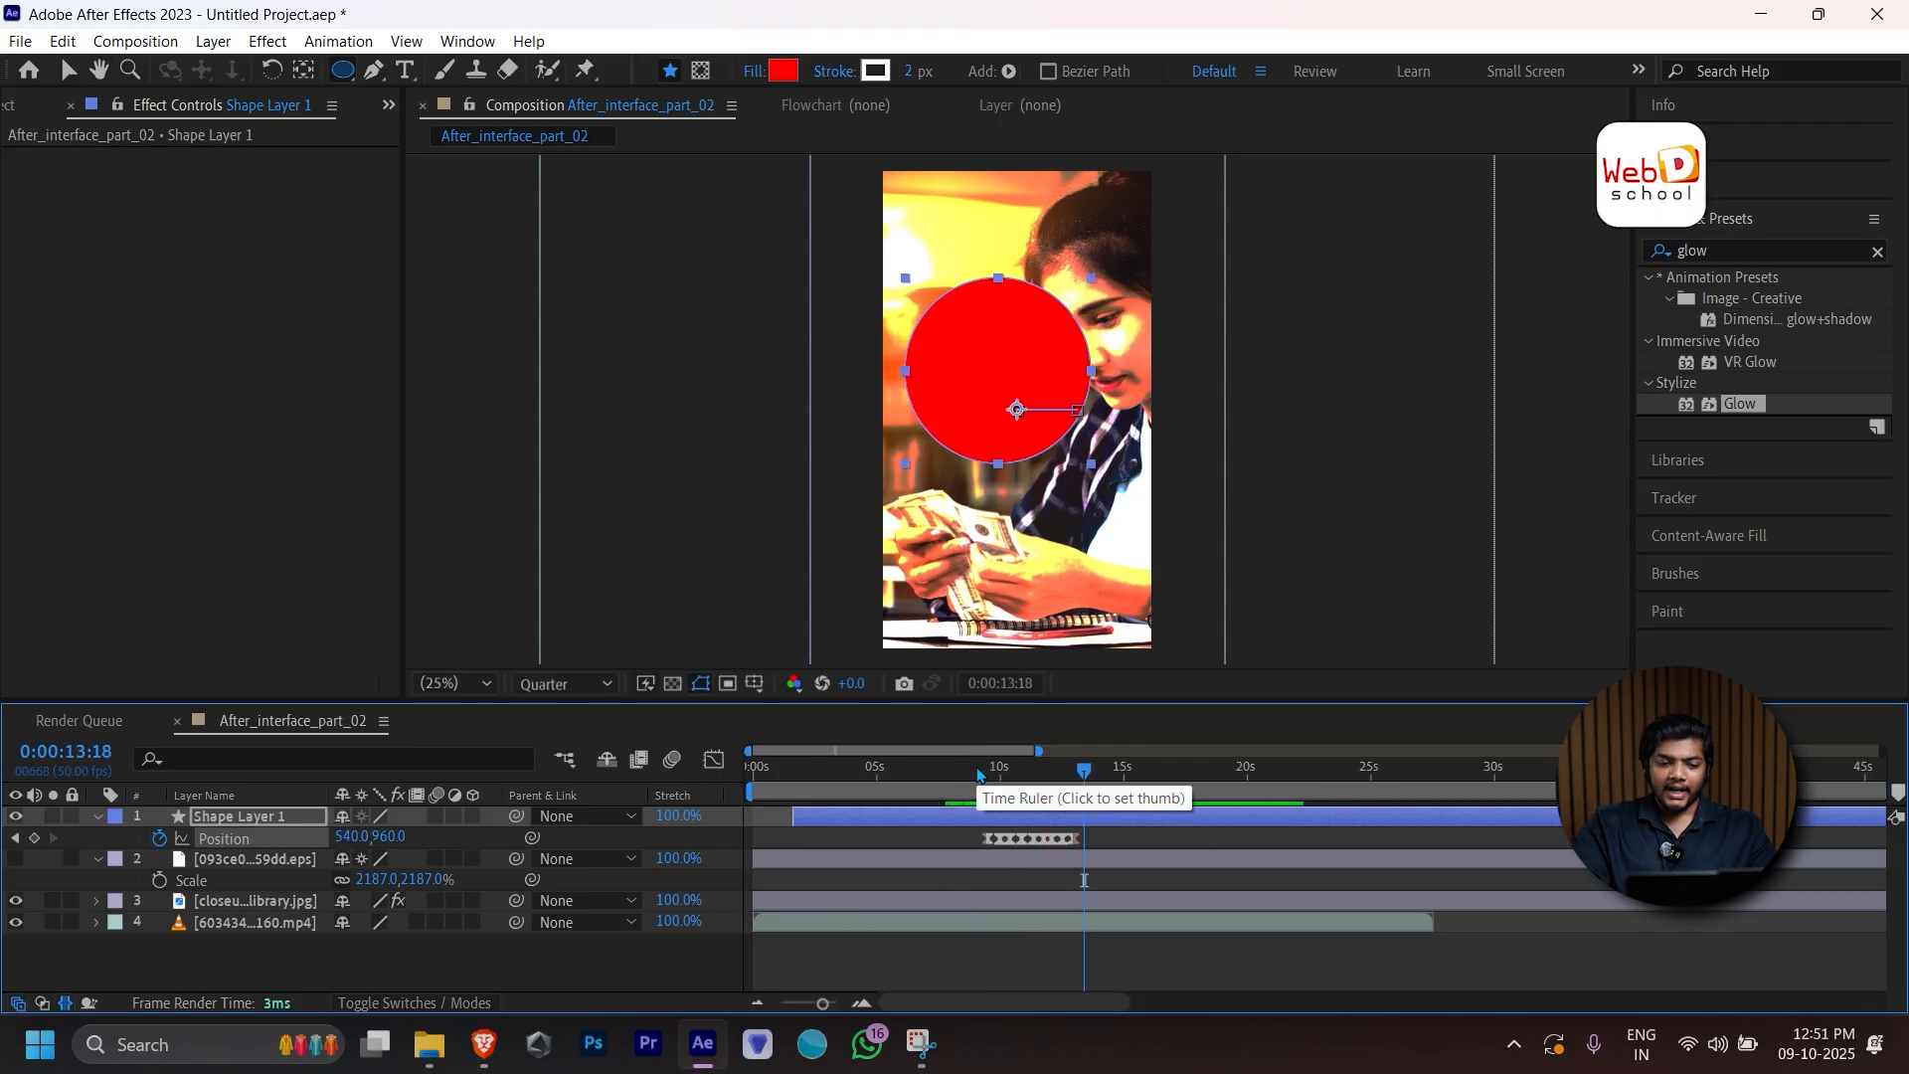
pyautogui.click(437, 816)
pyautogui.click(672, 759)
pyautogui.moveTo(995, 771); pyautogui.dragTo(968, 774)
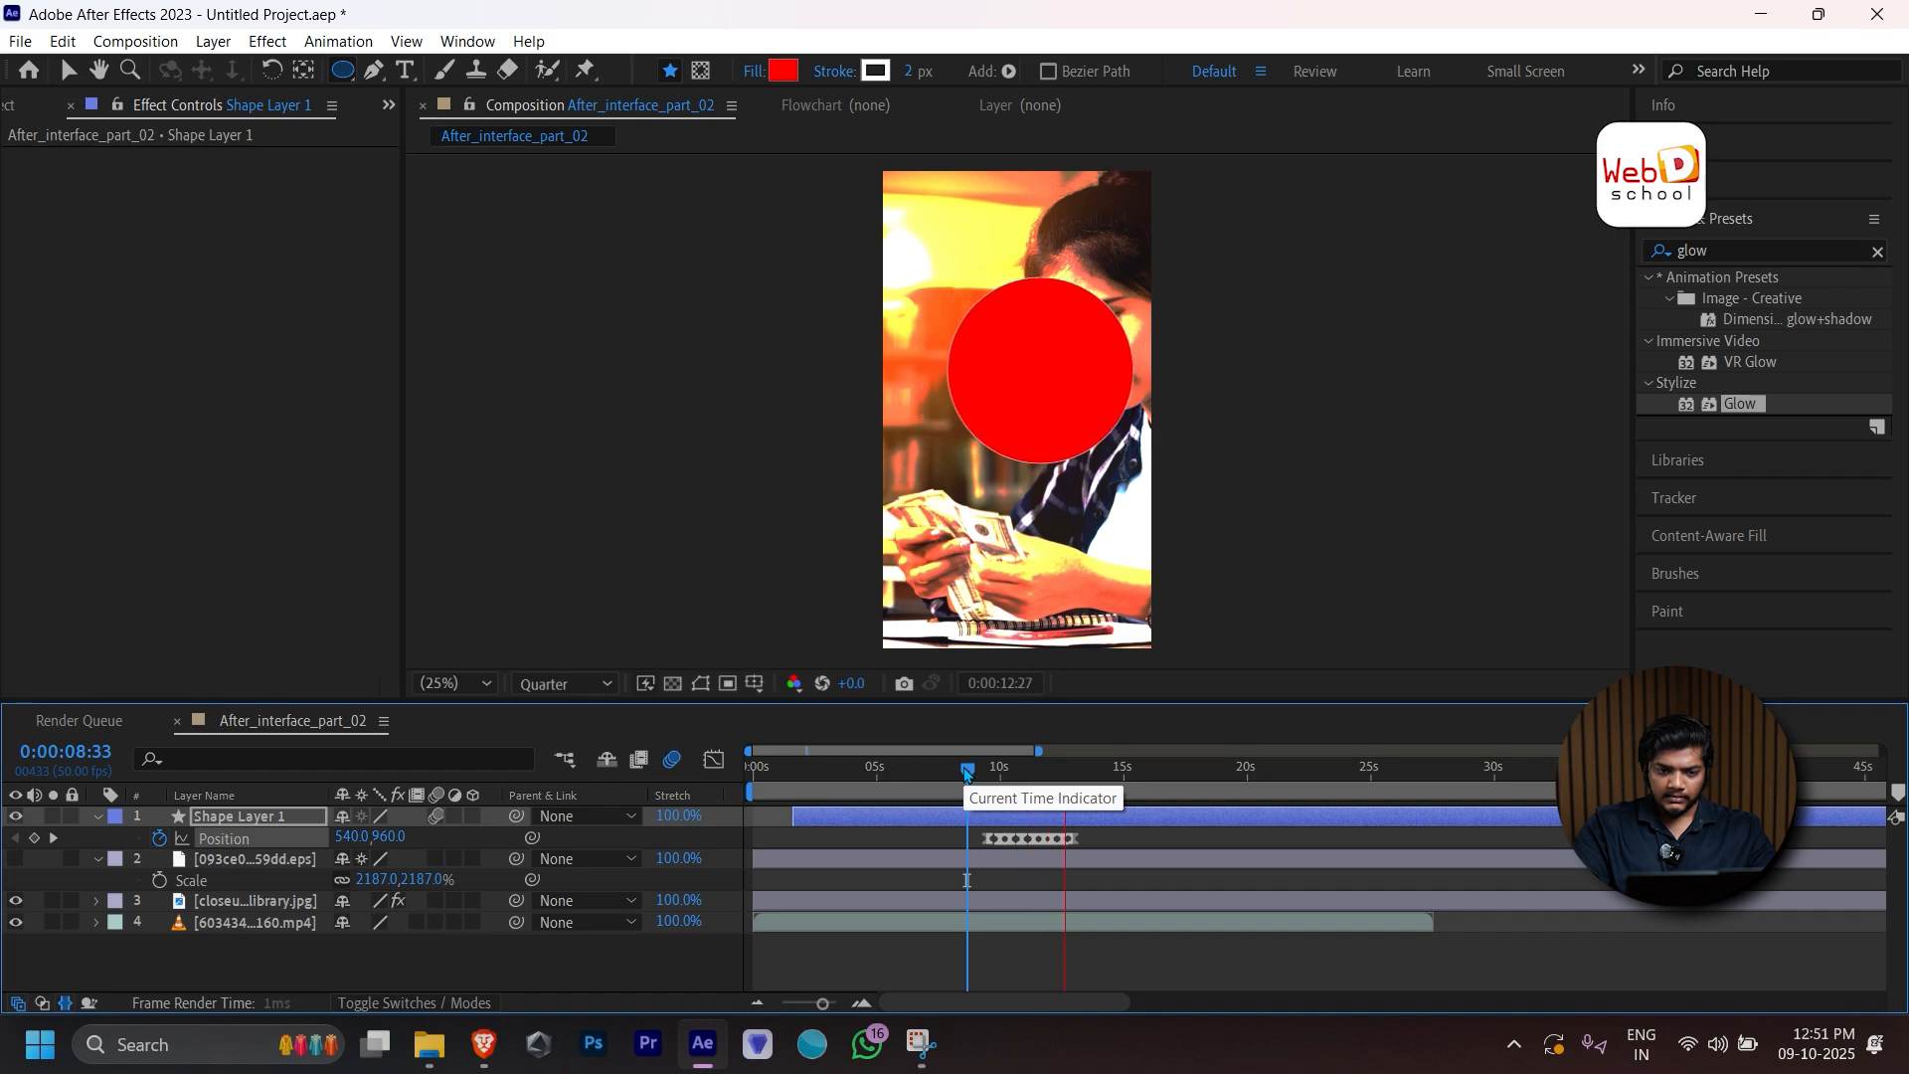
pyautogui.press('space')
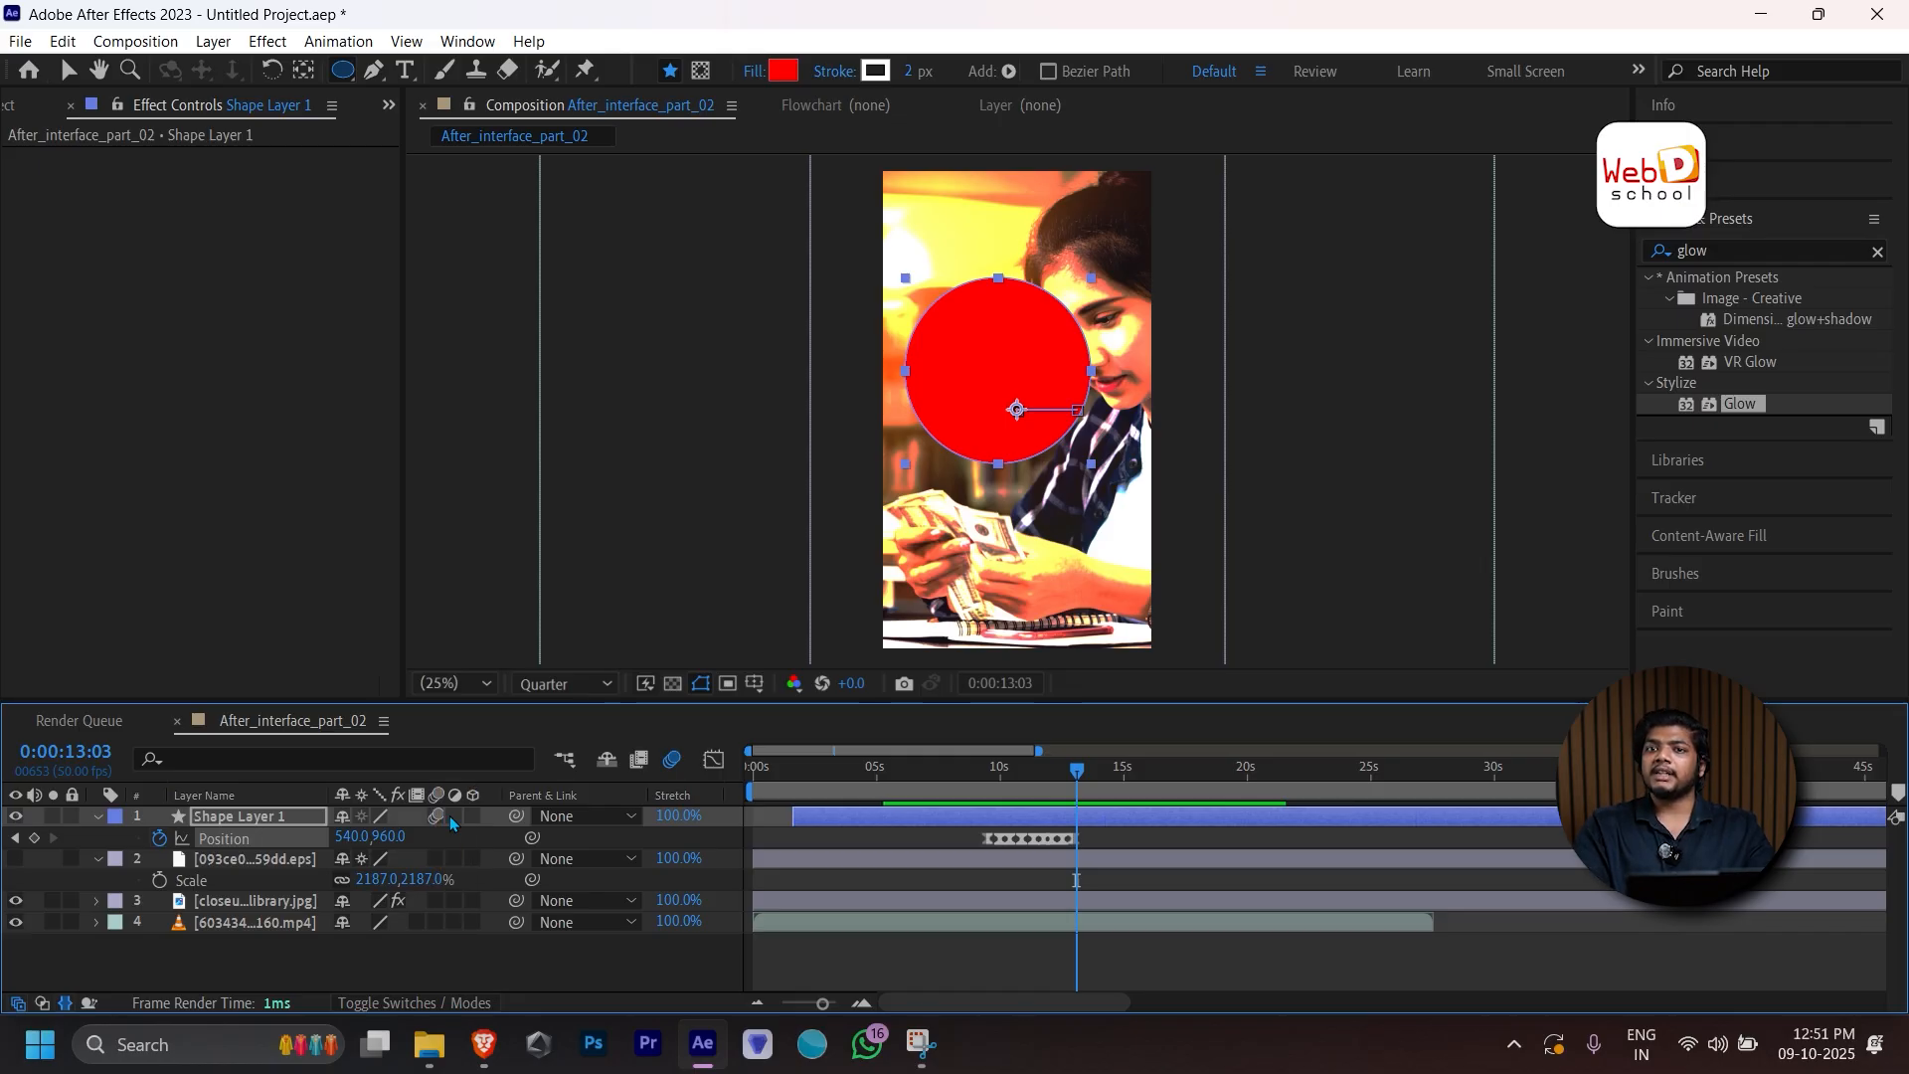
# Try the adjustment layer switch on the circle layer and on the JPG image layer.
pyautogui.click(454, 818)
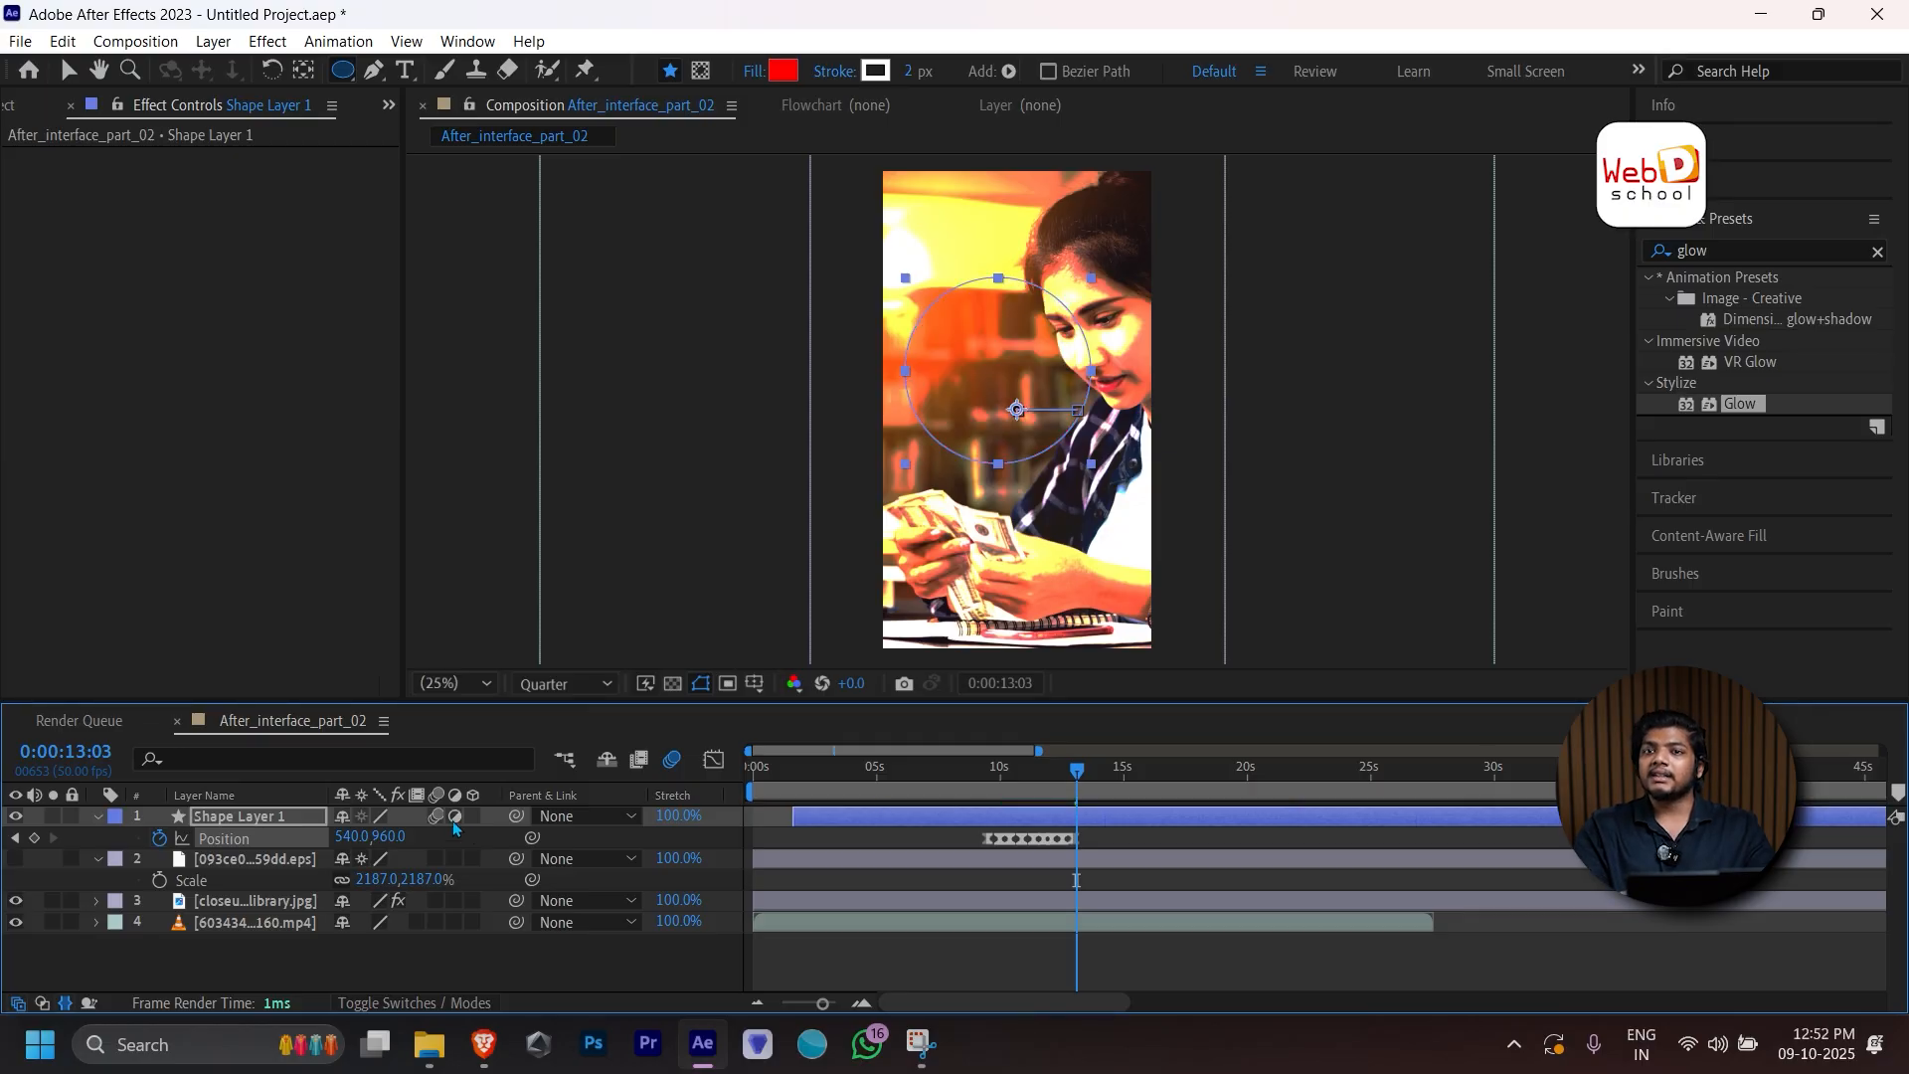
pyautogui.click(454, 901)
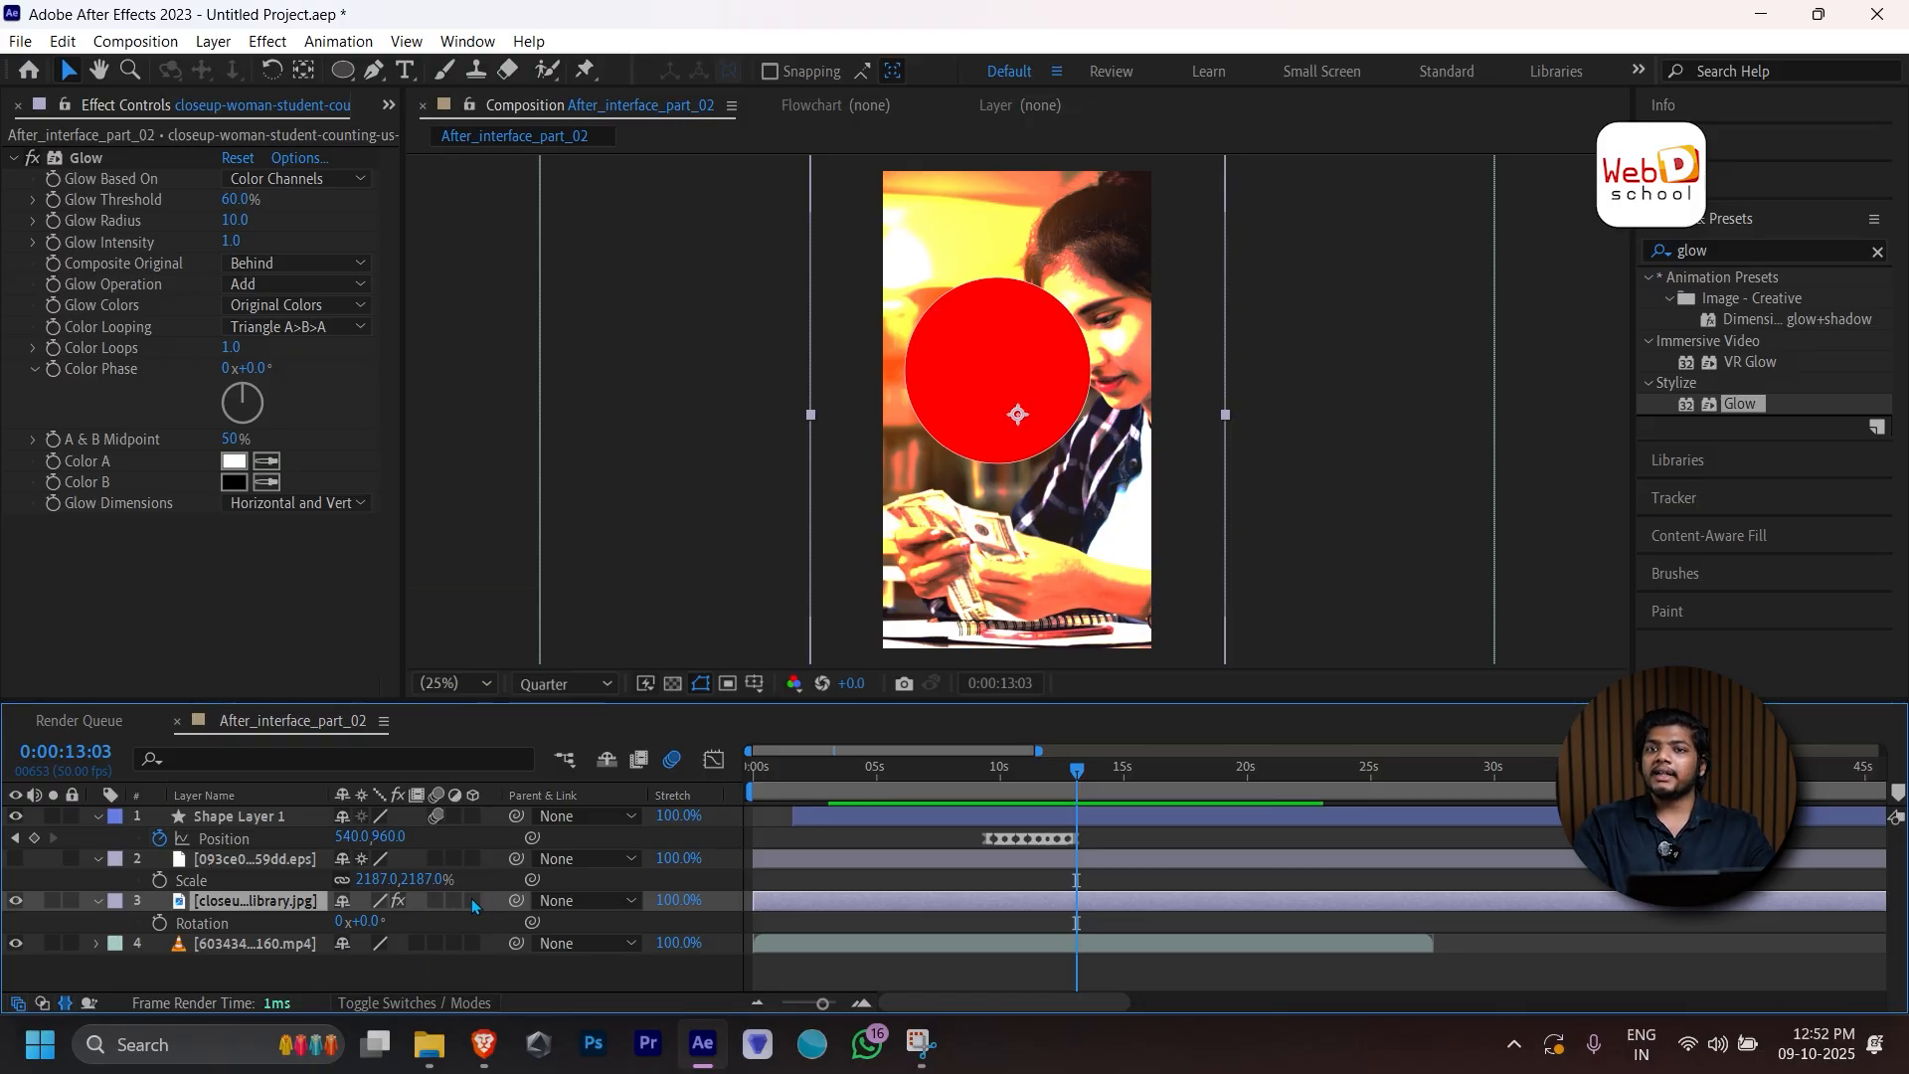
# Make the JPG image a 3D layer and rotate it in 3D space with the circle layer hidden.
pyautogui.click(472, 900)
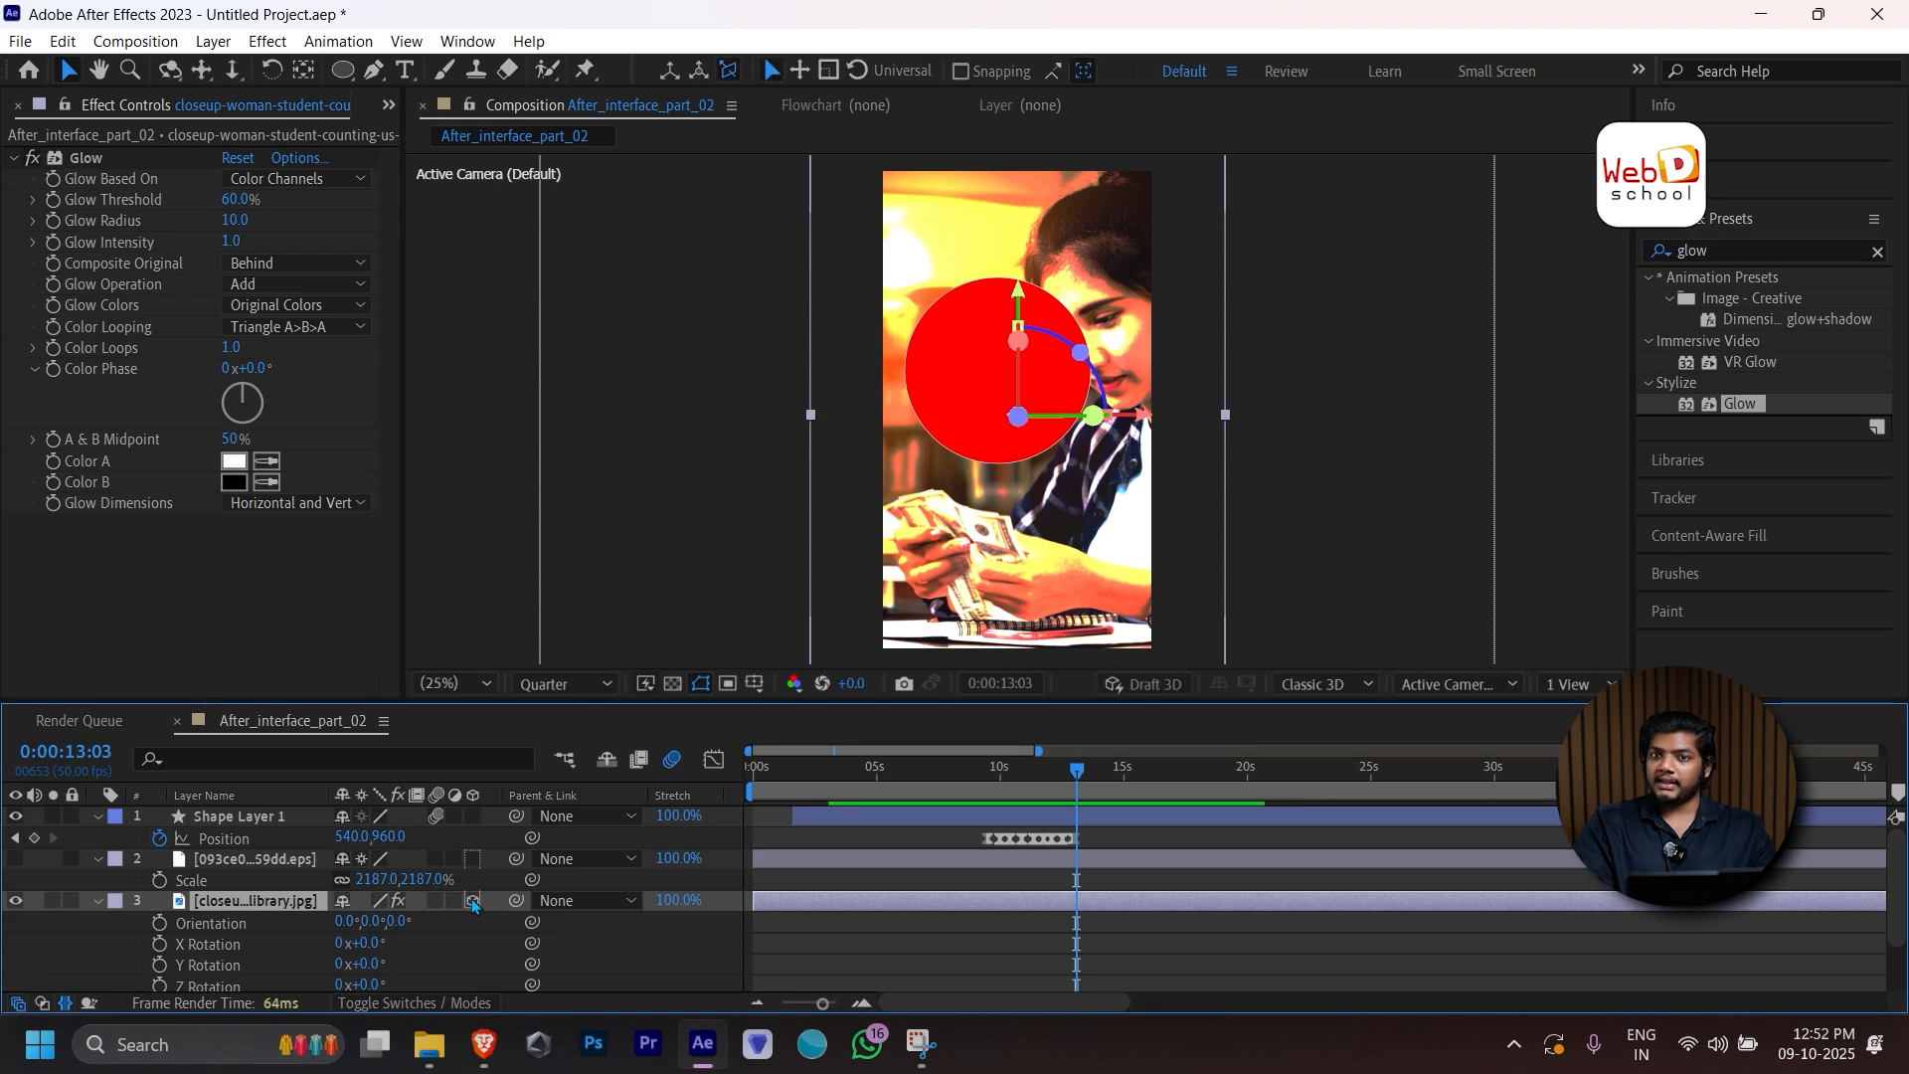
pyautogui.click(16, 817)
pyautogui.click(97, 899)
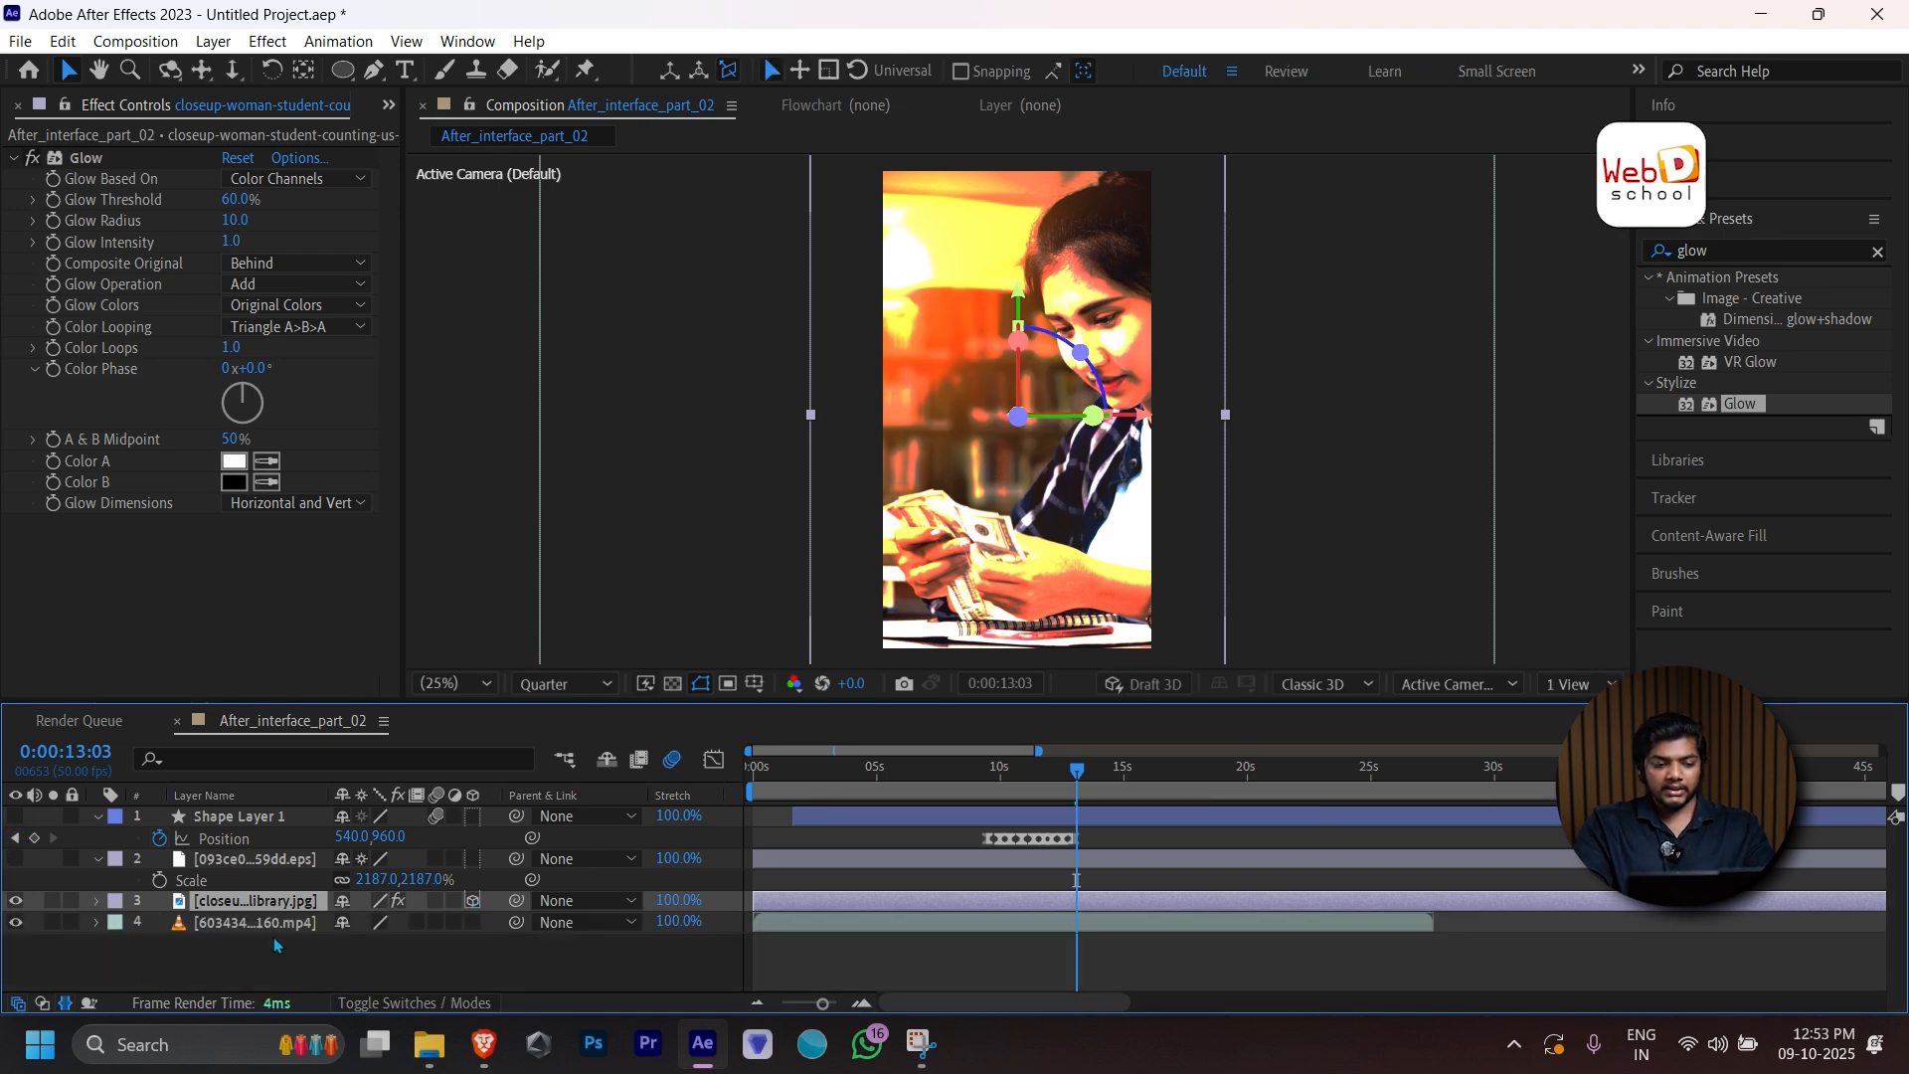
pyautogui.press('r')
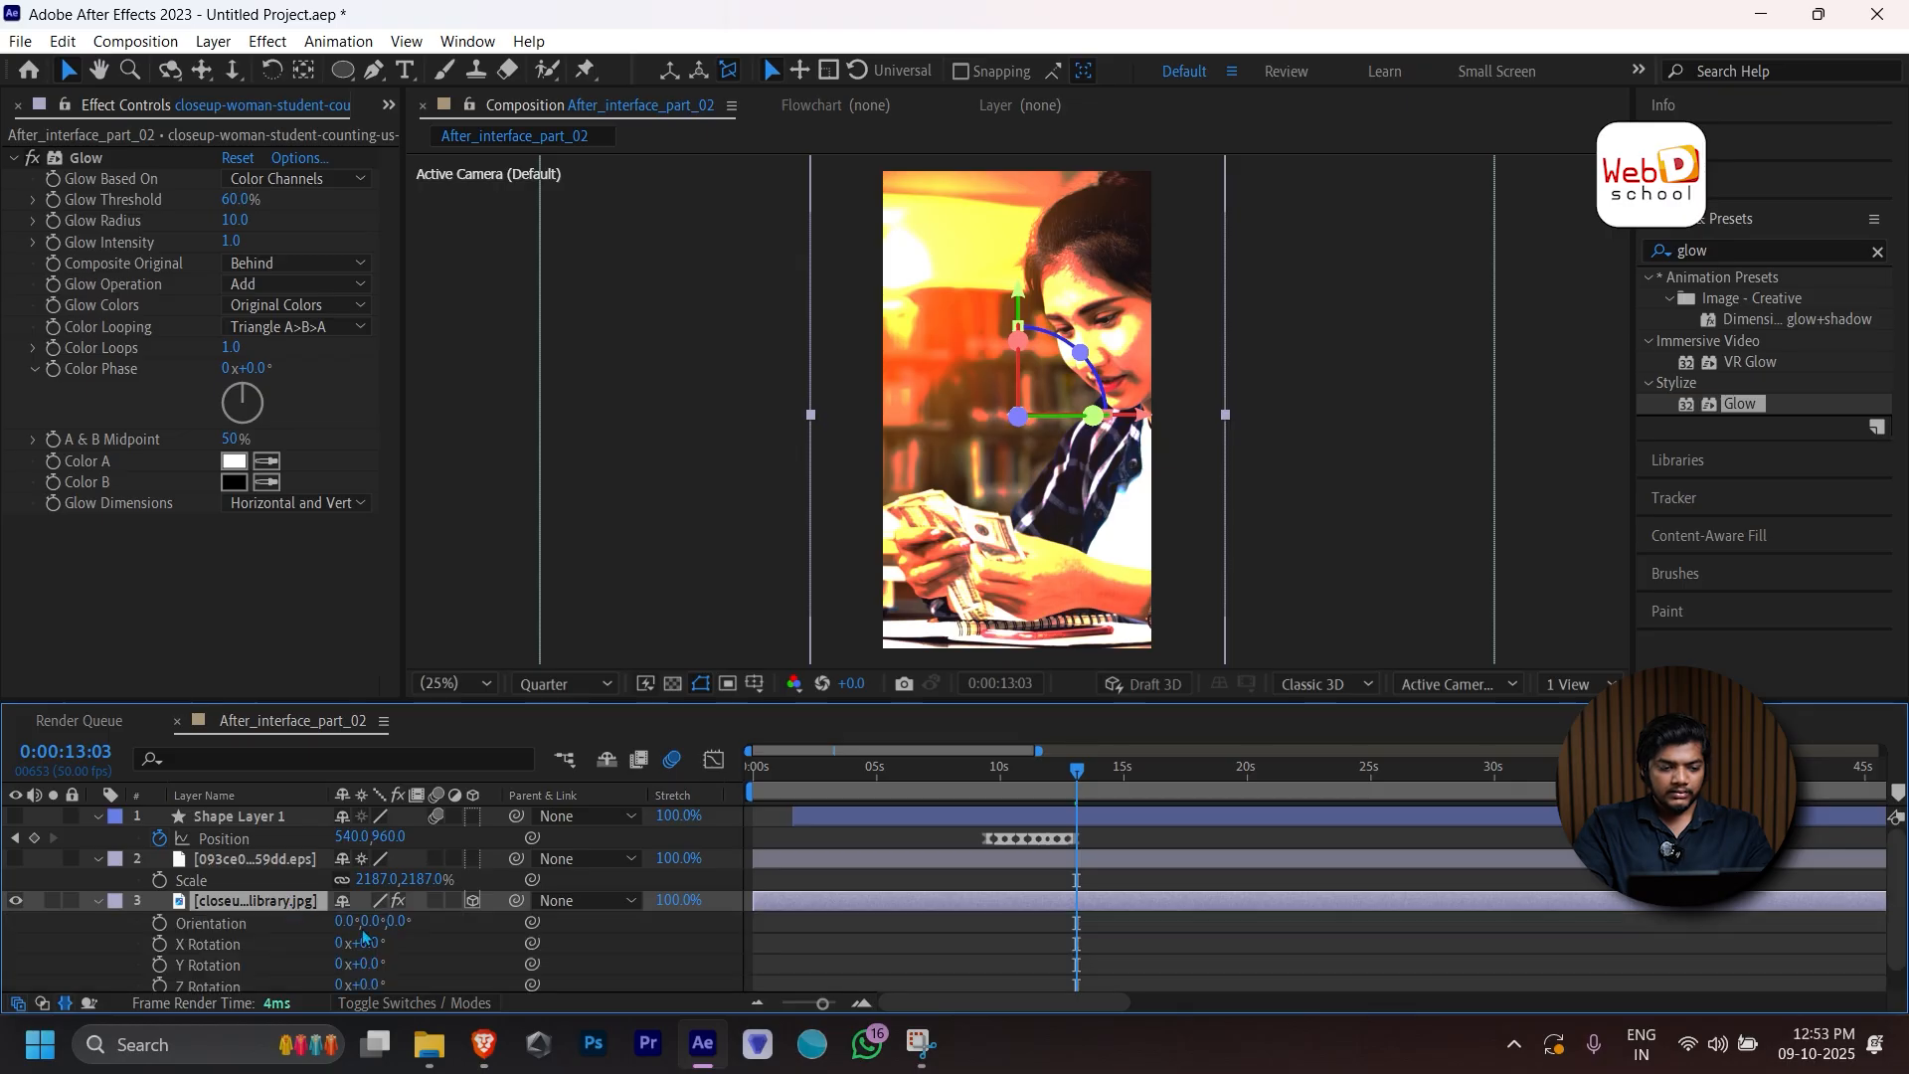
pyautogui.moveTo(368, 932); pyautogui.dragTo(454, 939)
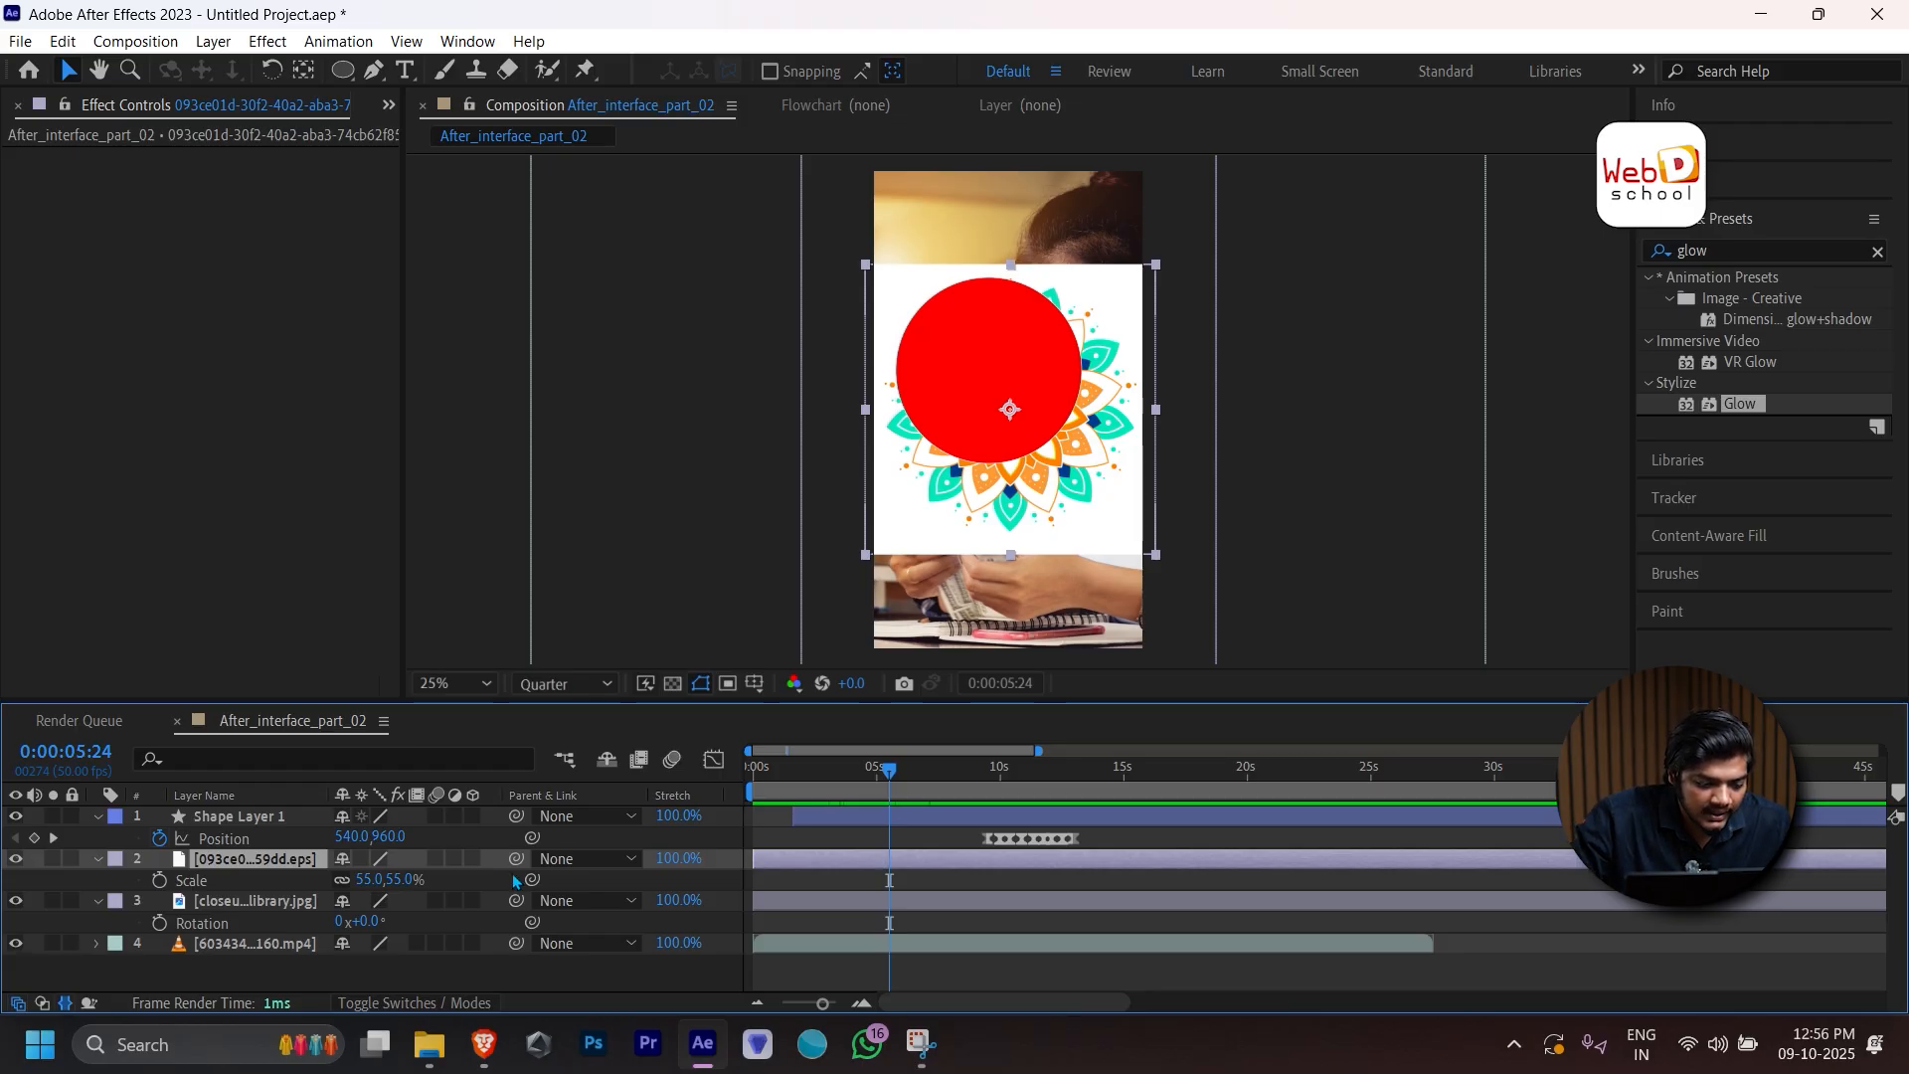
# Parent the EPS layer to the circle's shape layer, and play the timeline to check that the artwork follows the circle.
pyautogui.moveTo(516, 859); pyautogui.dragTo(254, 824)
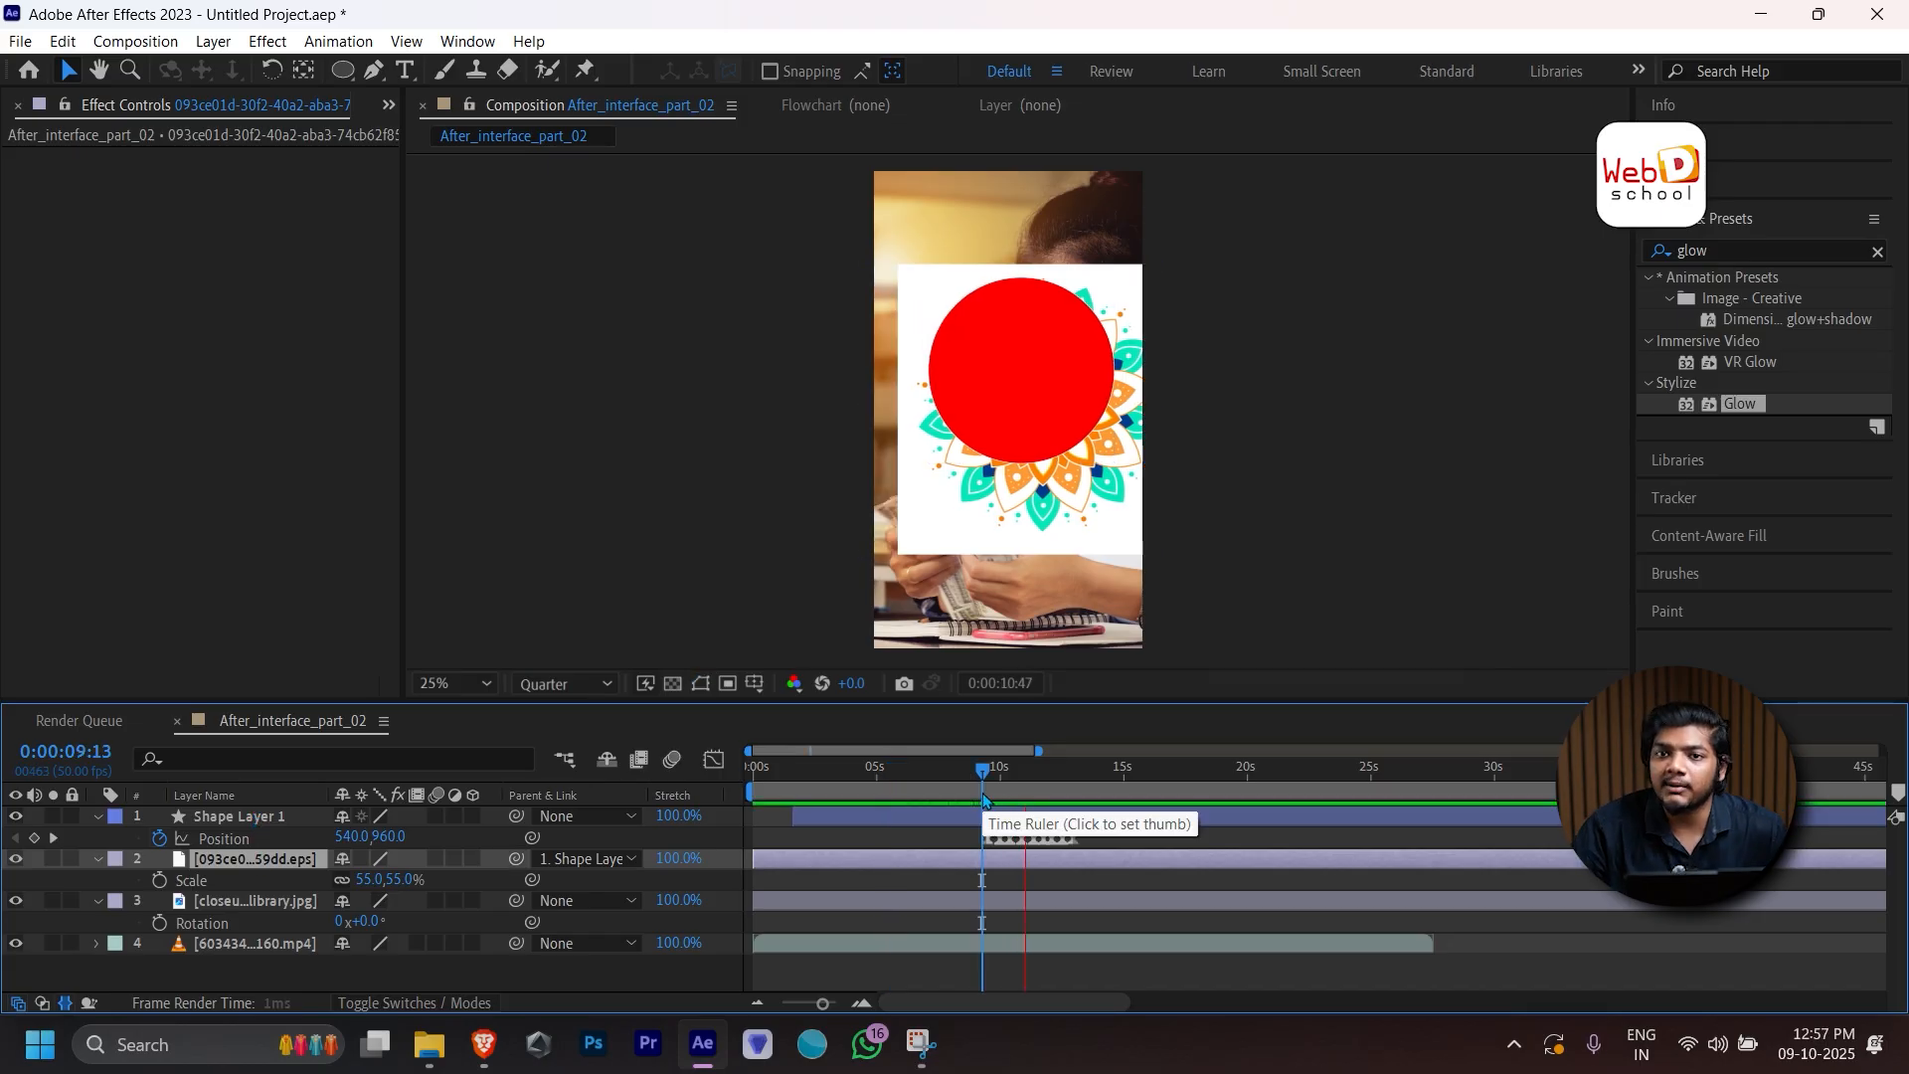
pyautogui.press('space')
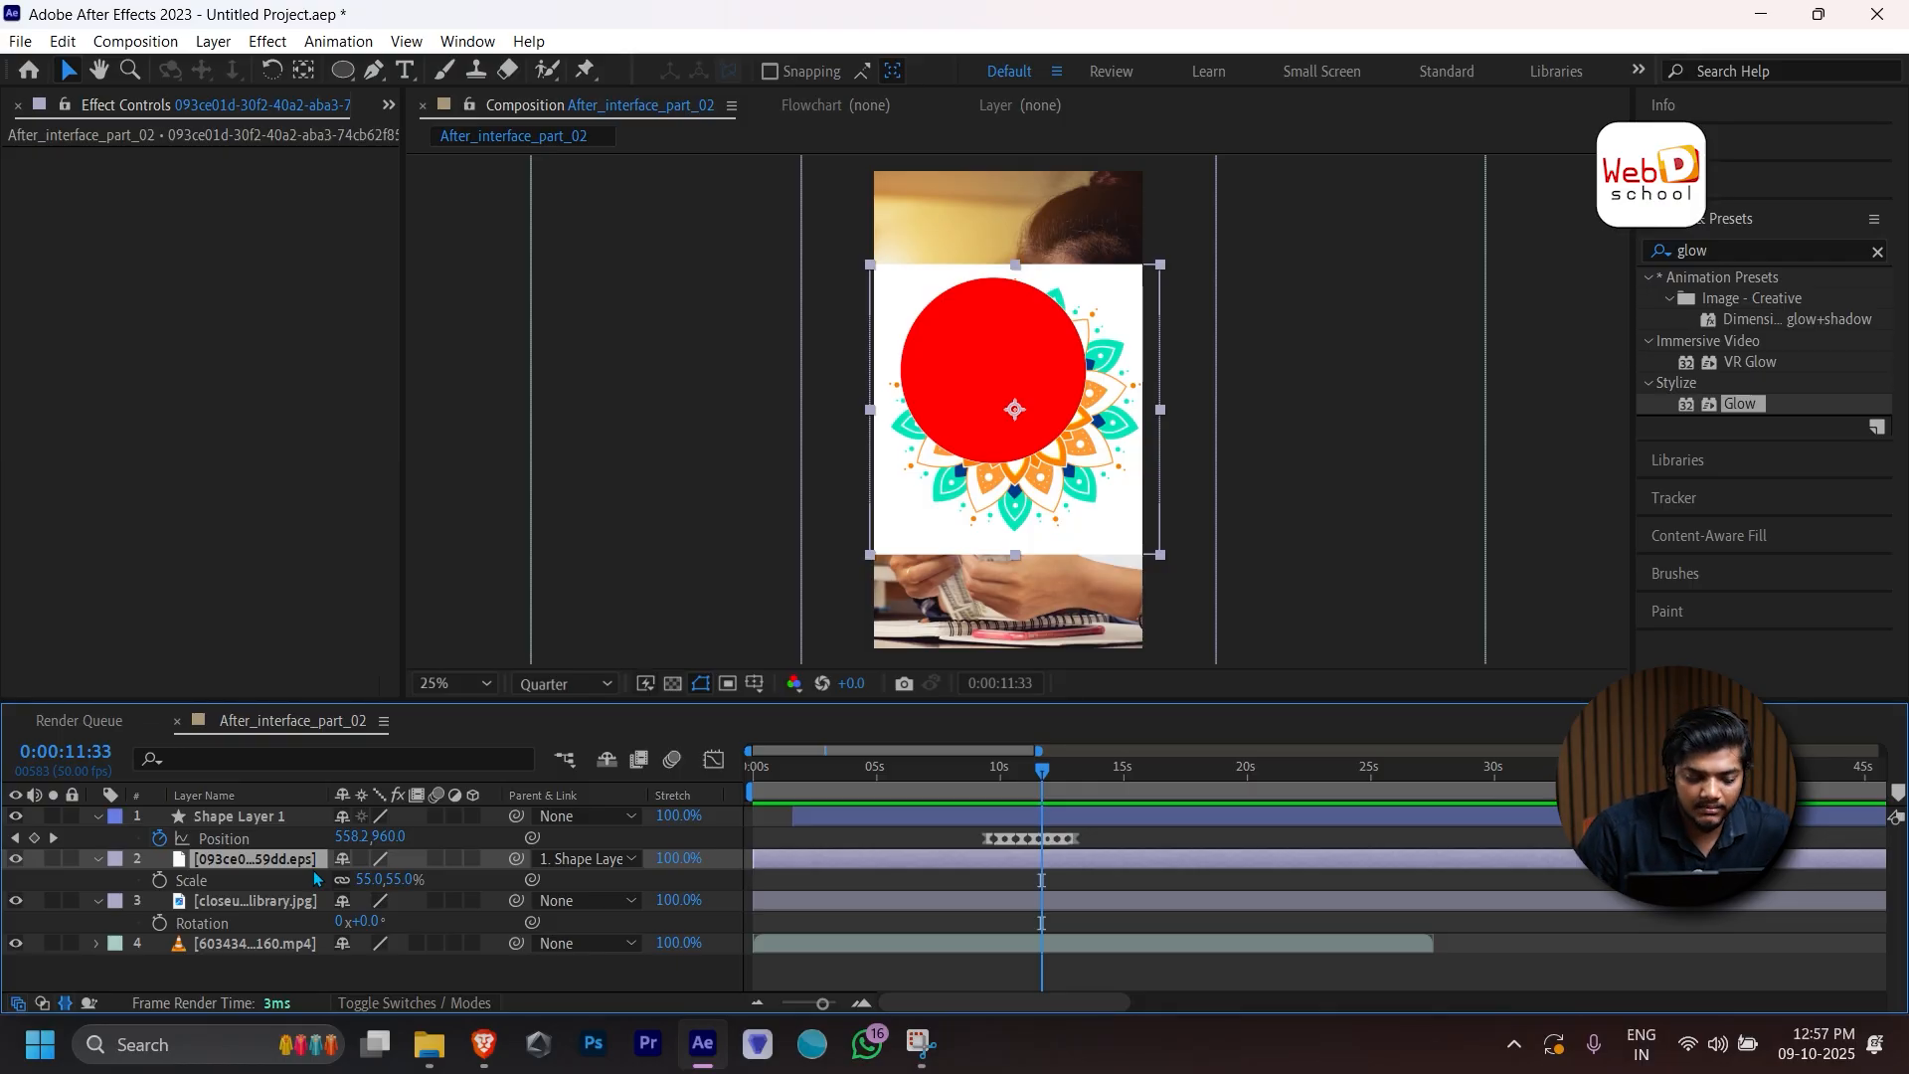
pyautogui.press('space')
pyautogui.press('space')
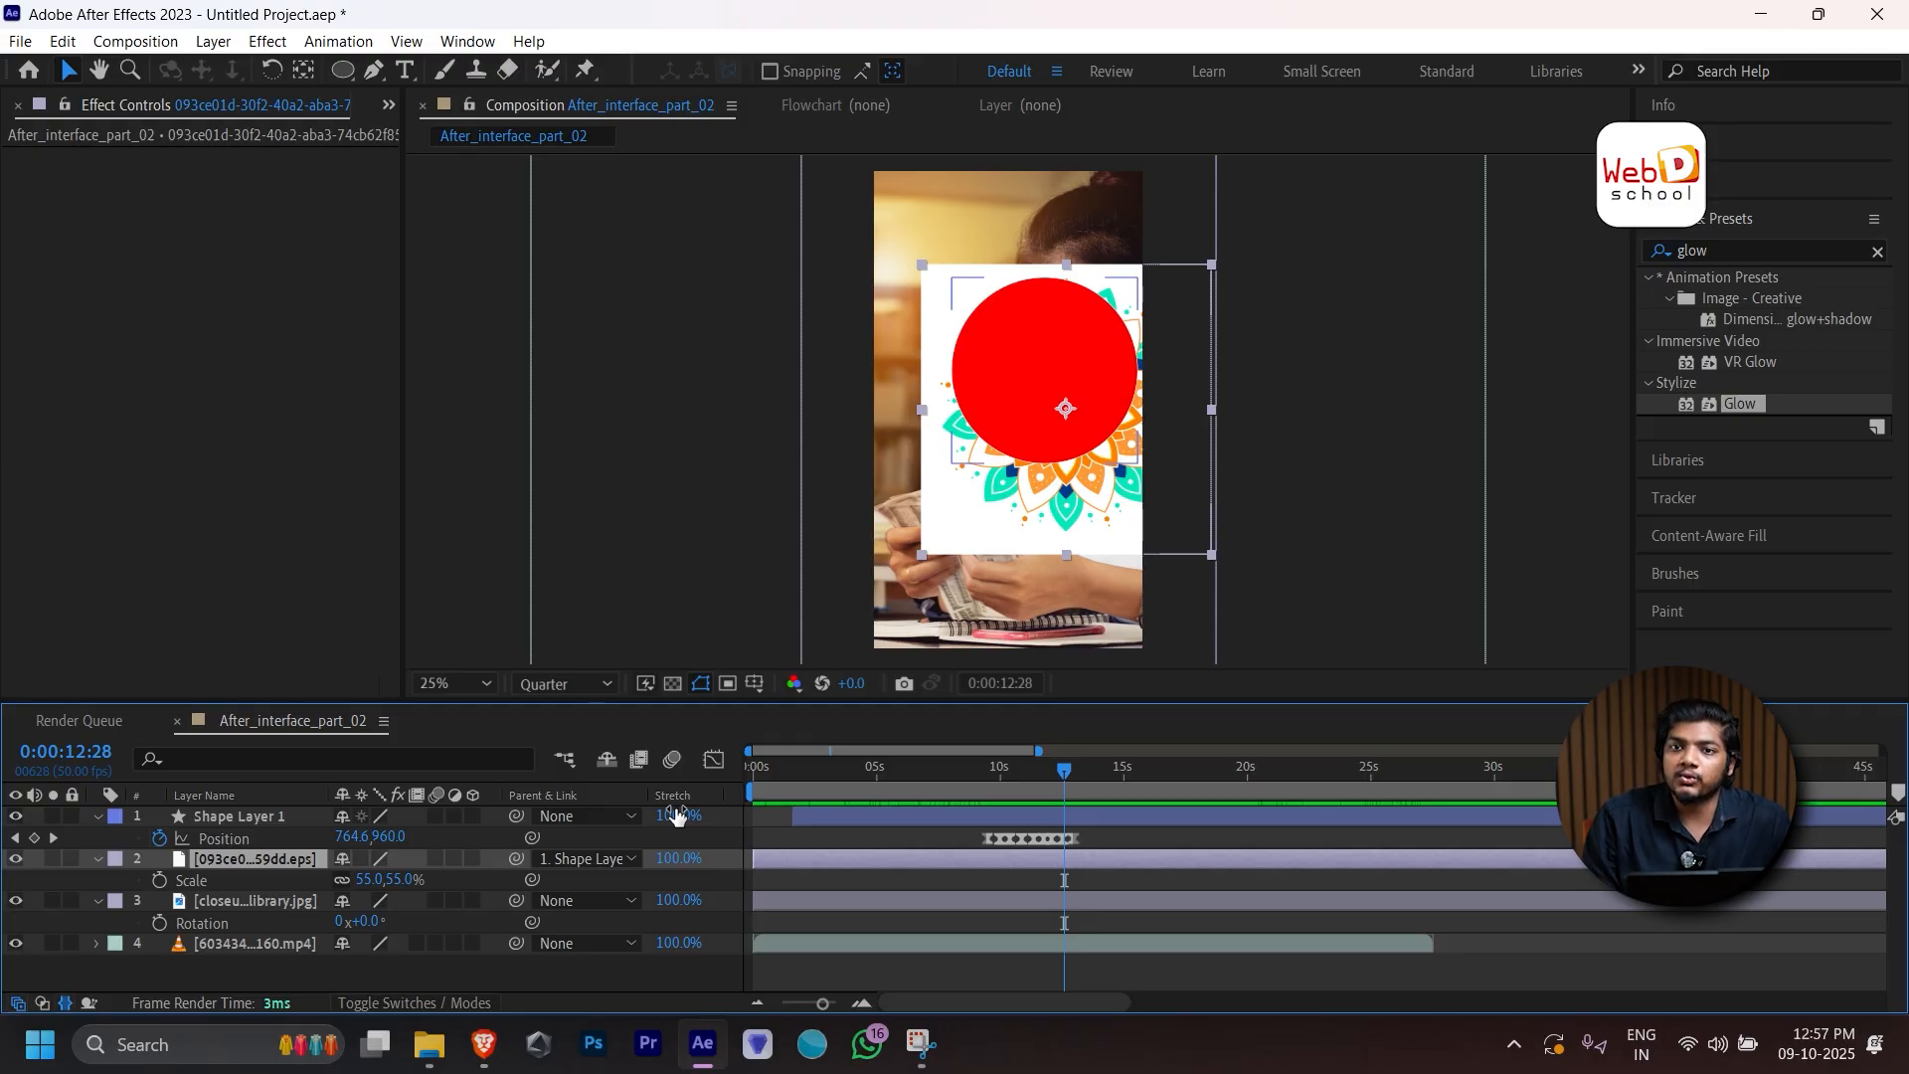
# Slow the MP4 video layer down by setting its time stretch to 163%, and preview it from 0:00:02:06.
pyautogui.click(682, 945)
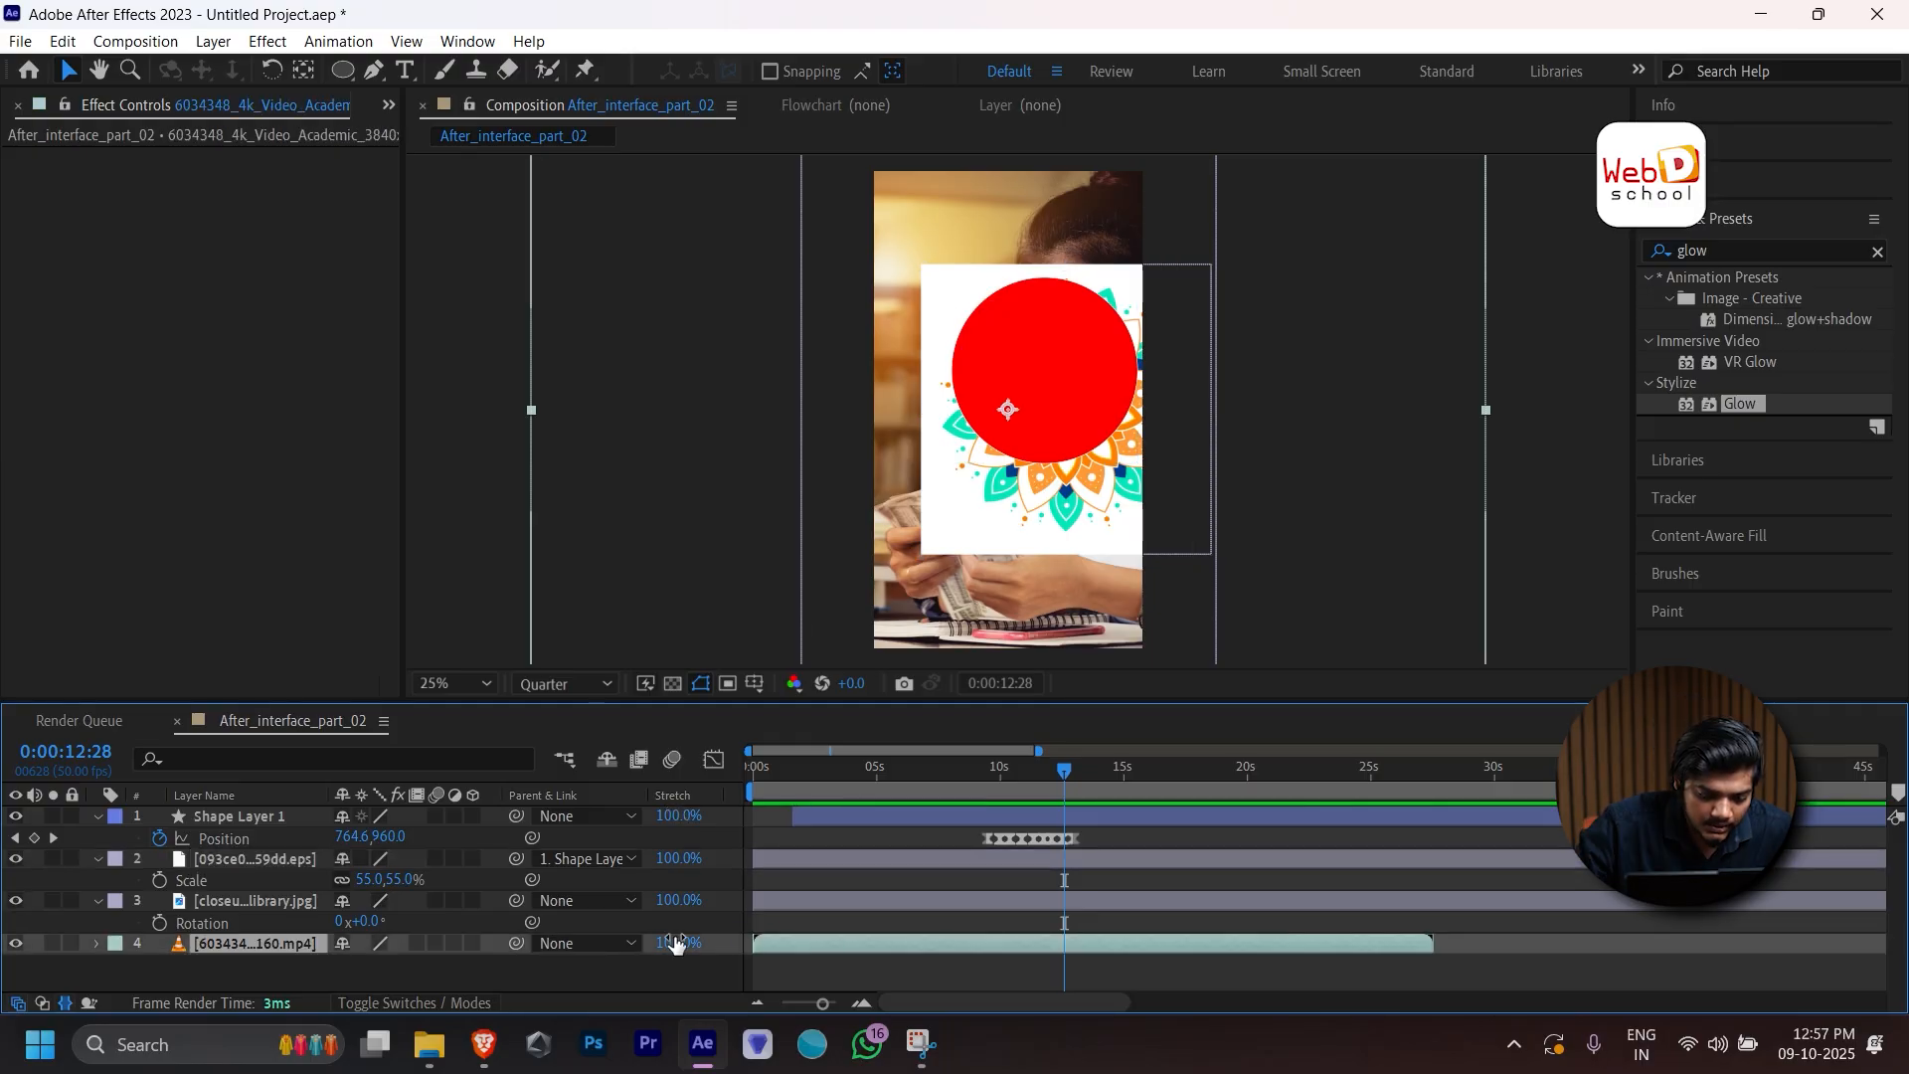
pyautogui.moveTo(681, 945); pyautogui.dragTo(782, 946)
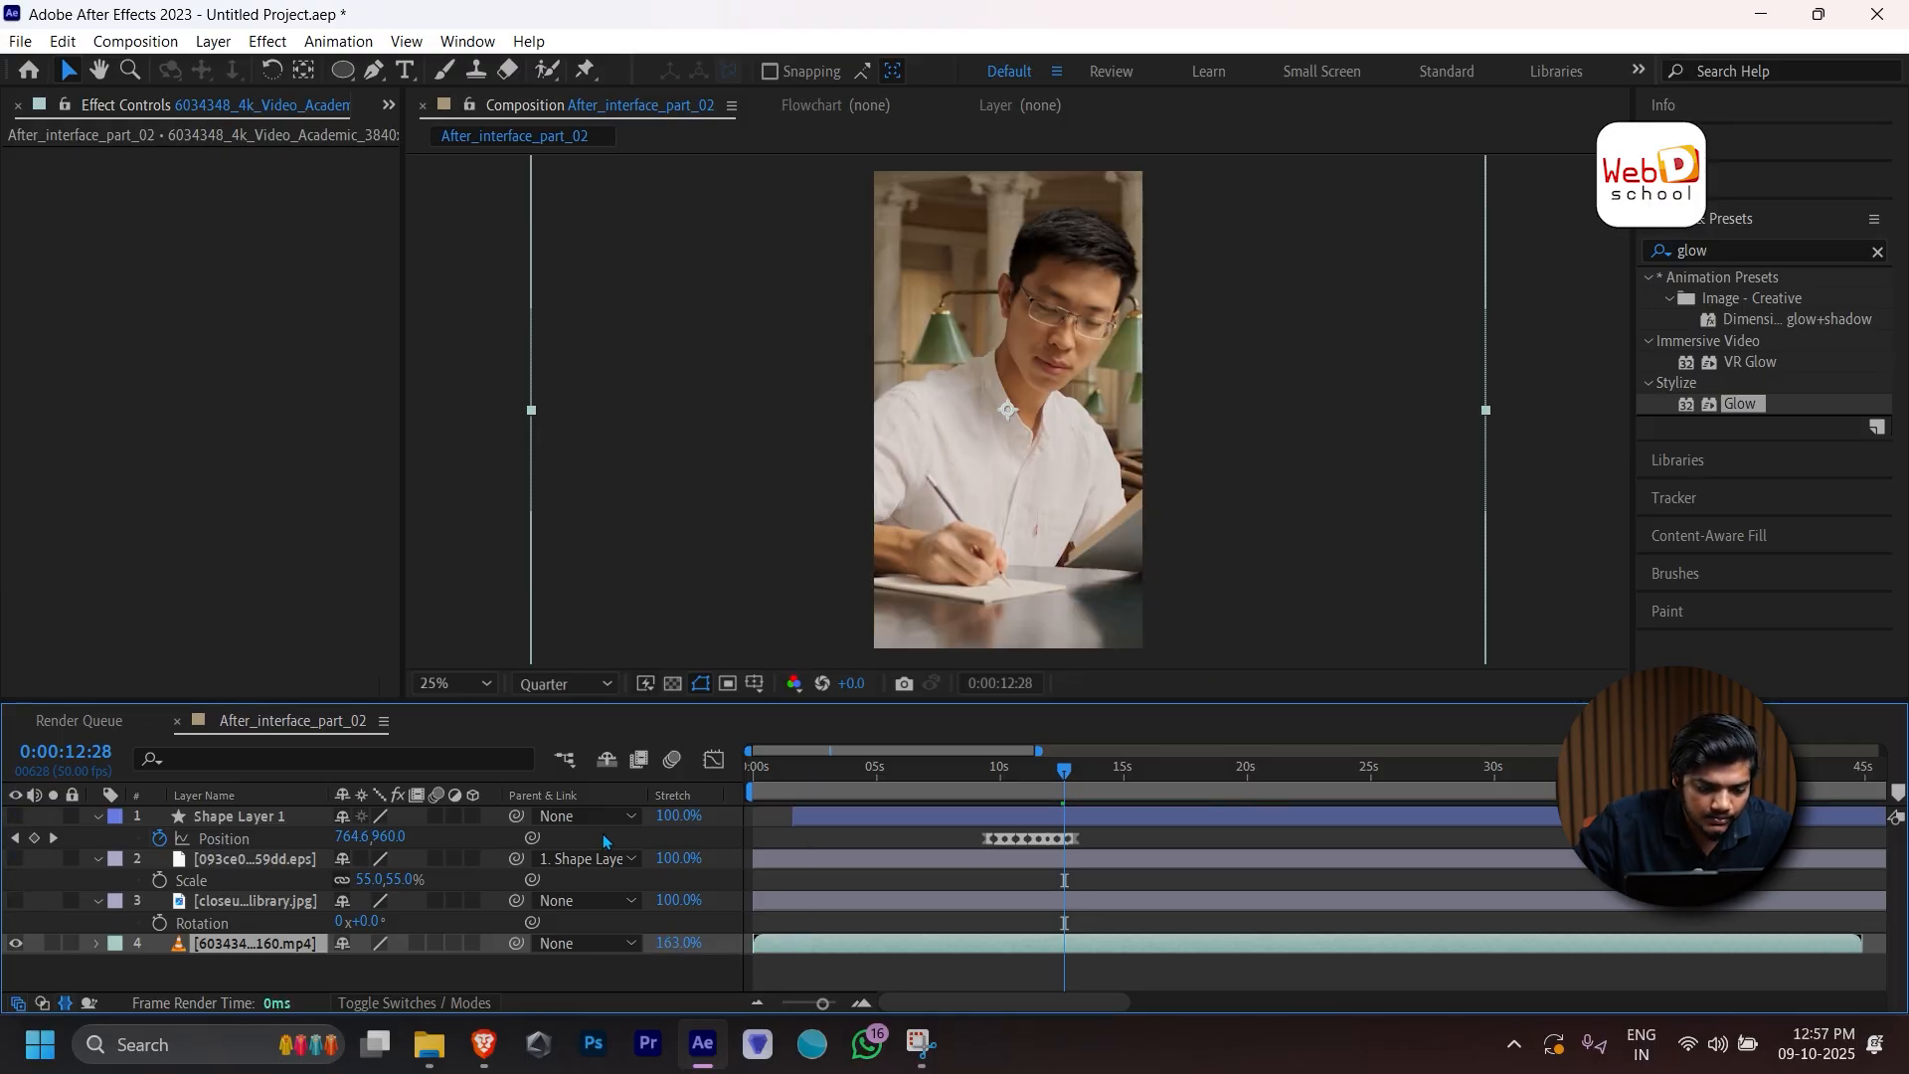
pyautogui.click(807, 772)
pyautogui.press('space')
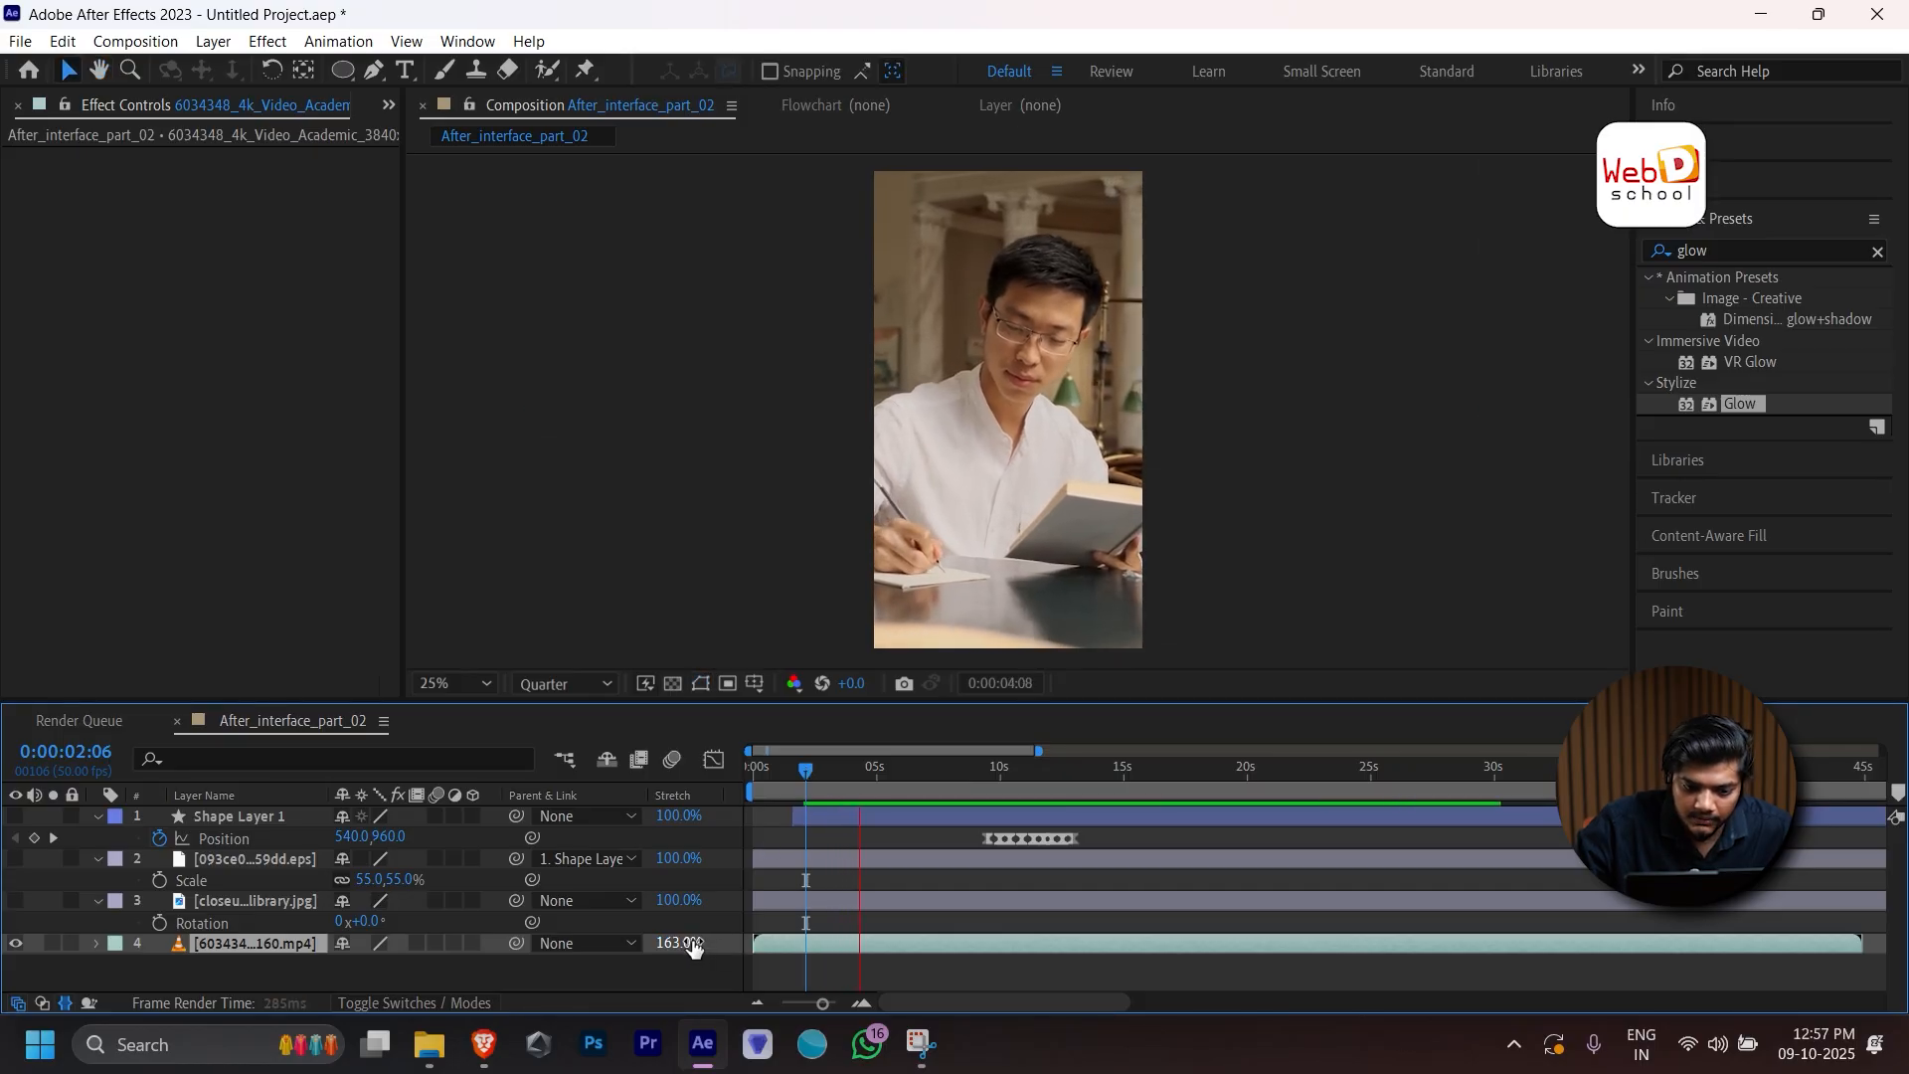
# Speed the MP4 video layer up by setting its time stretch to 49%, and preview it from 0:00:04:48.
pyautogui.moveTo(700, 945); pyautogui.dragTo(460, 921)
pyautogui.moveTo(563, 960); pyautogui.dragTo(565, 961)
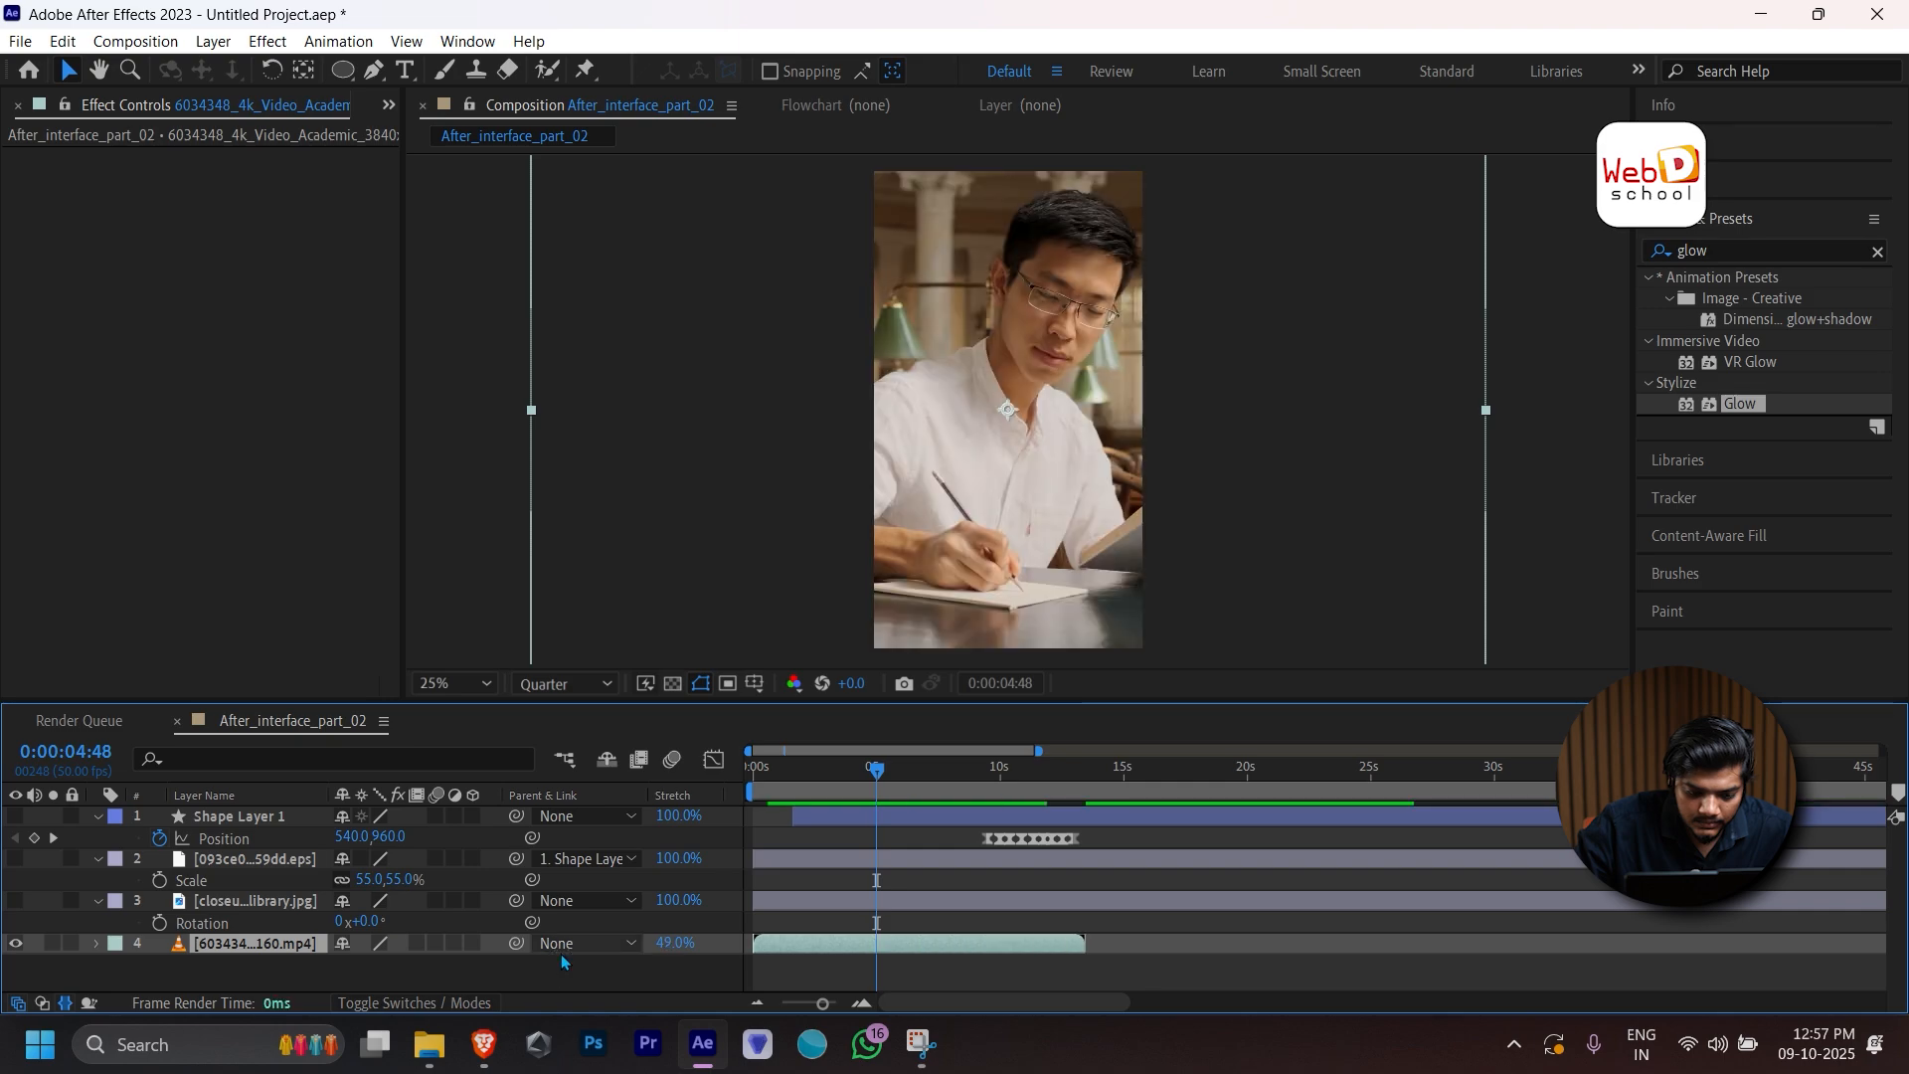
pyautogui.press('space')
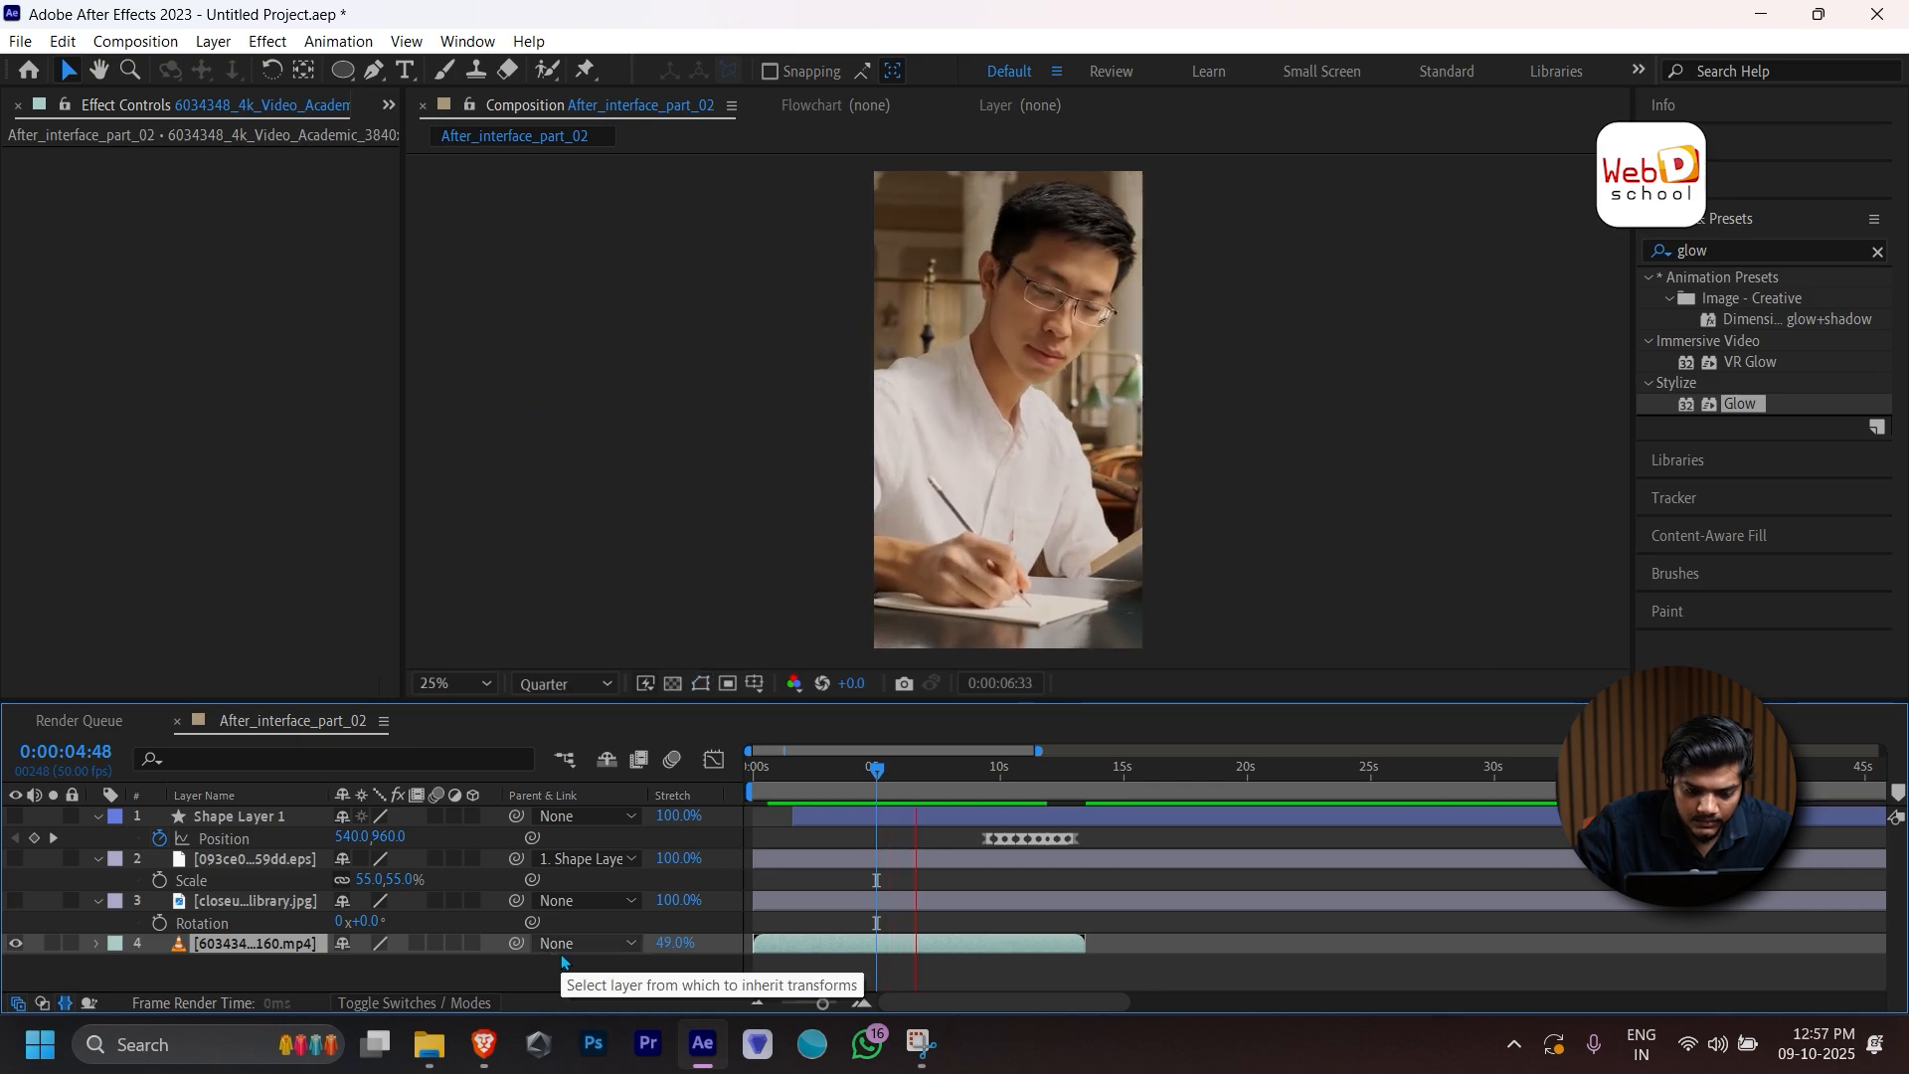
pyautogui.press('space')
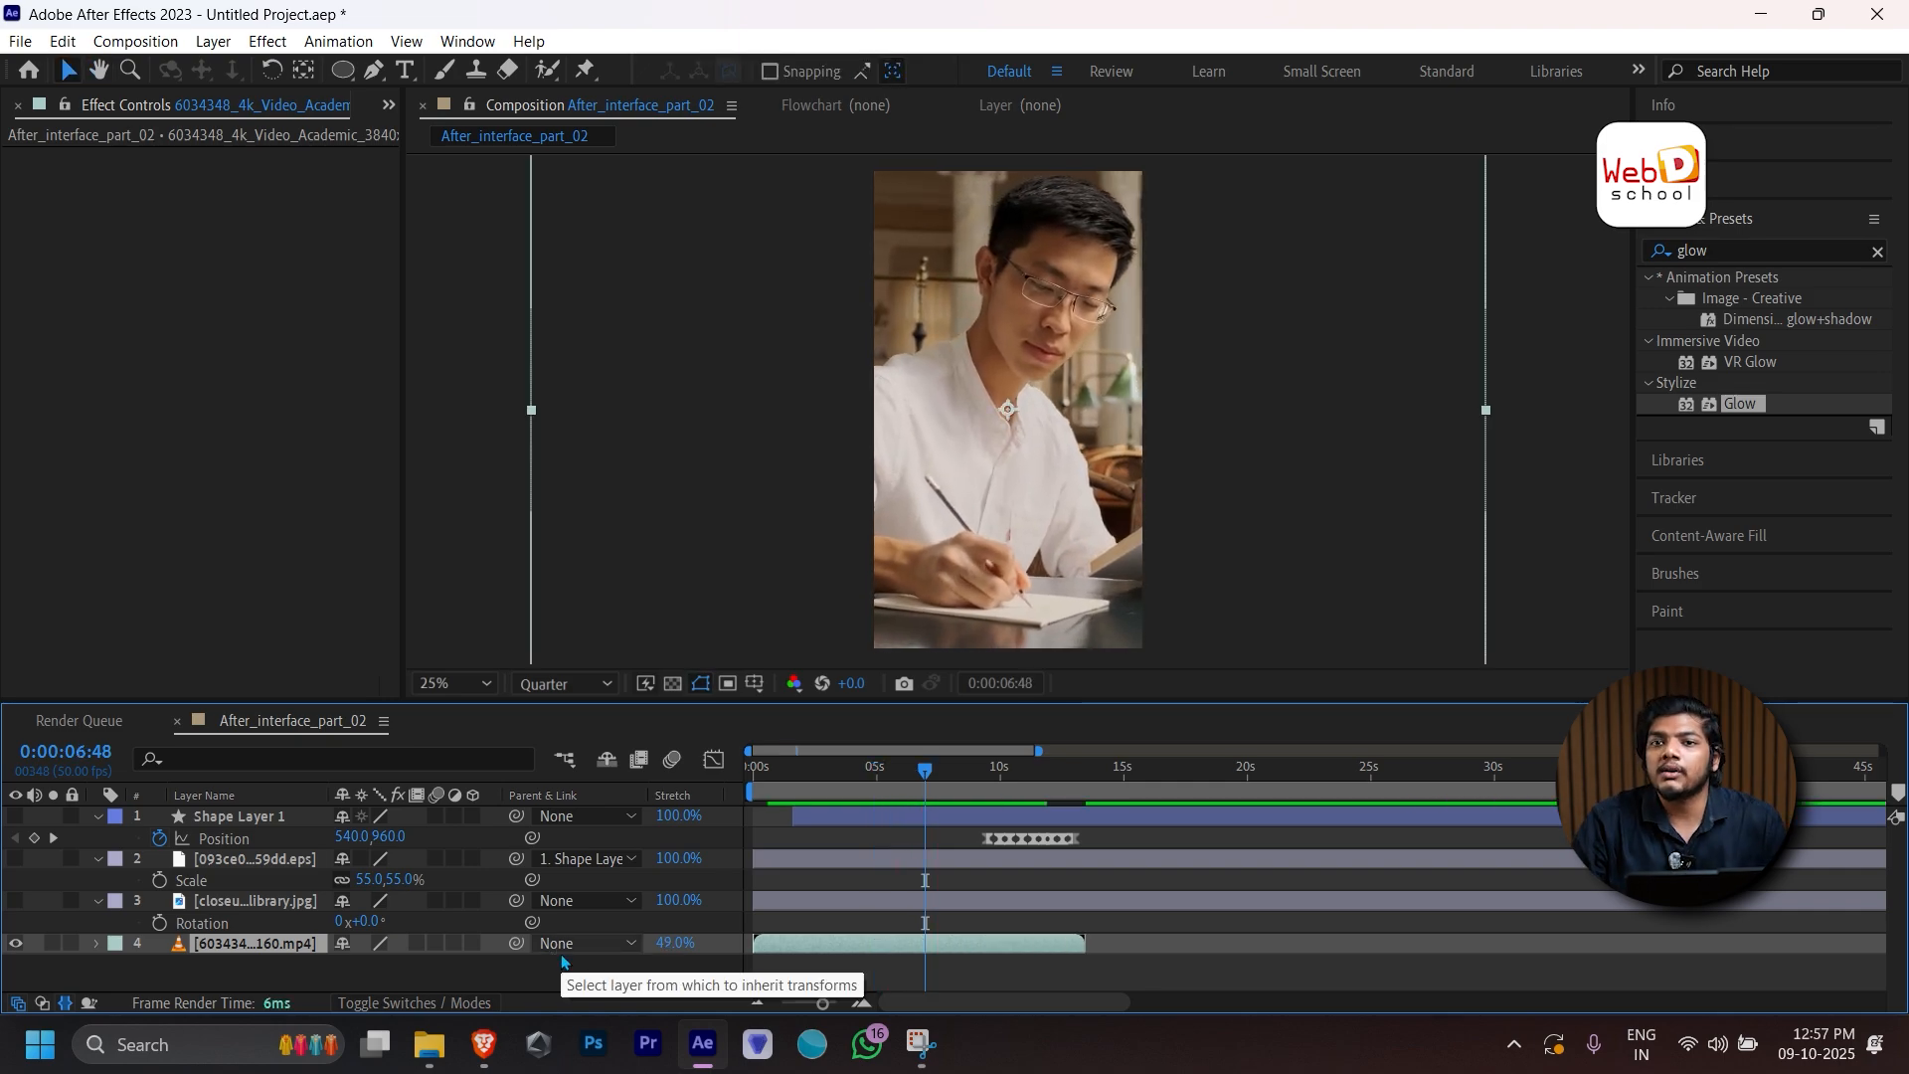
# Switch the timeline columns to blending modes and track mattes, and open the circle layer's blending mode options.
pyautogui.click(350, 1002)
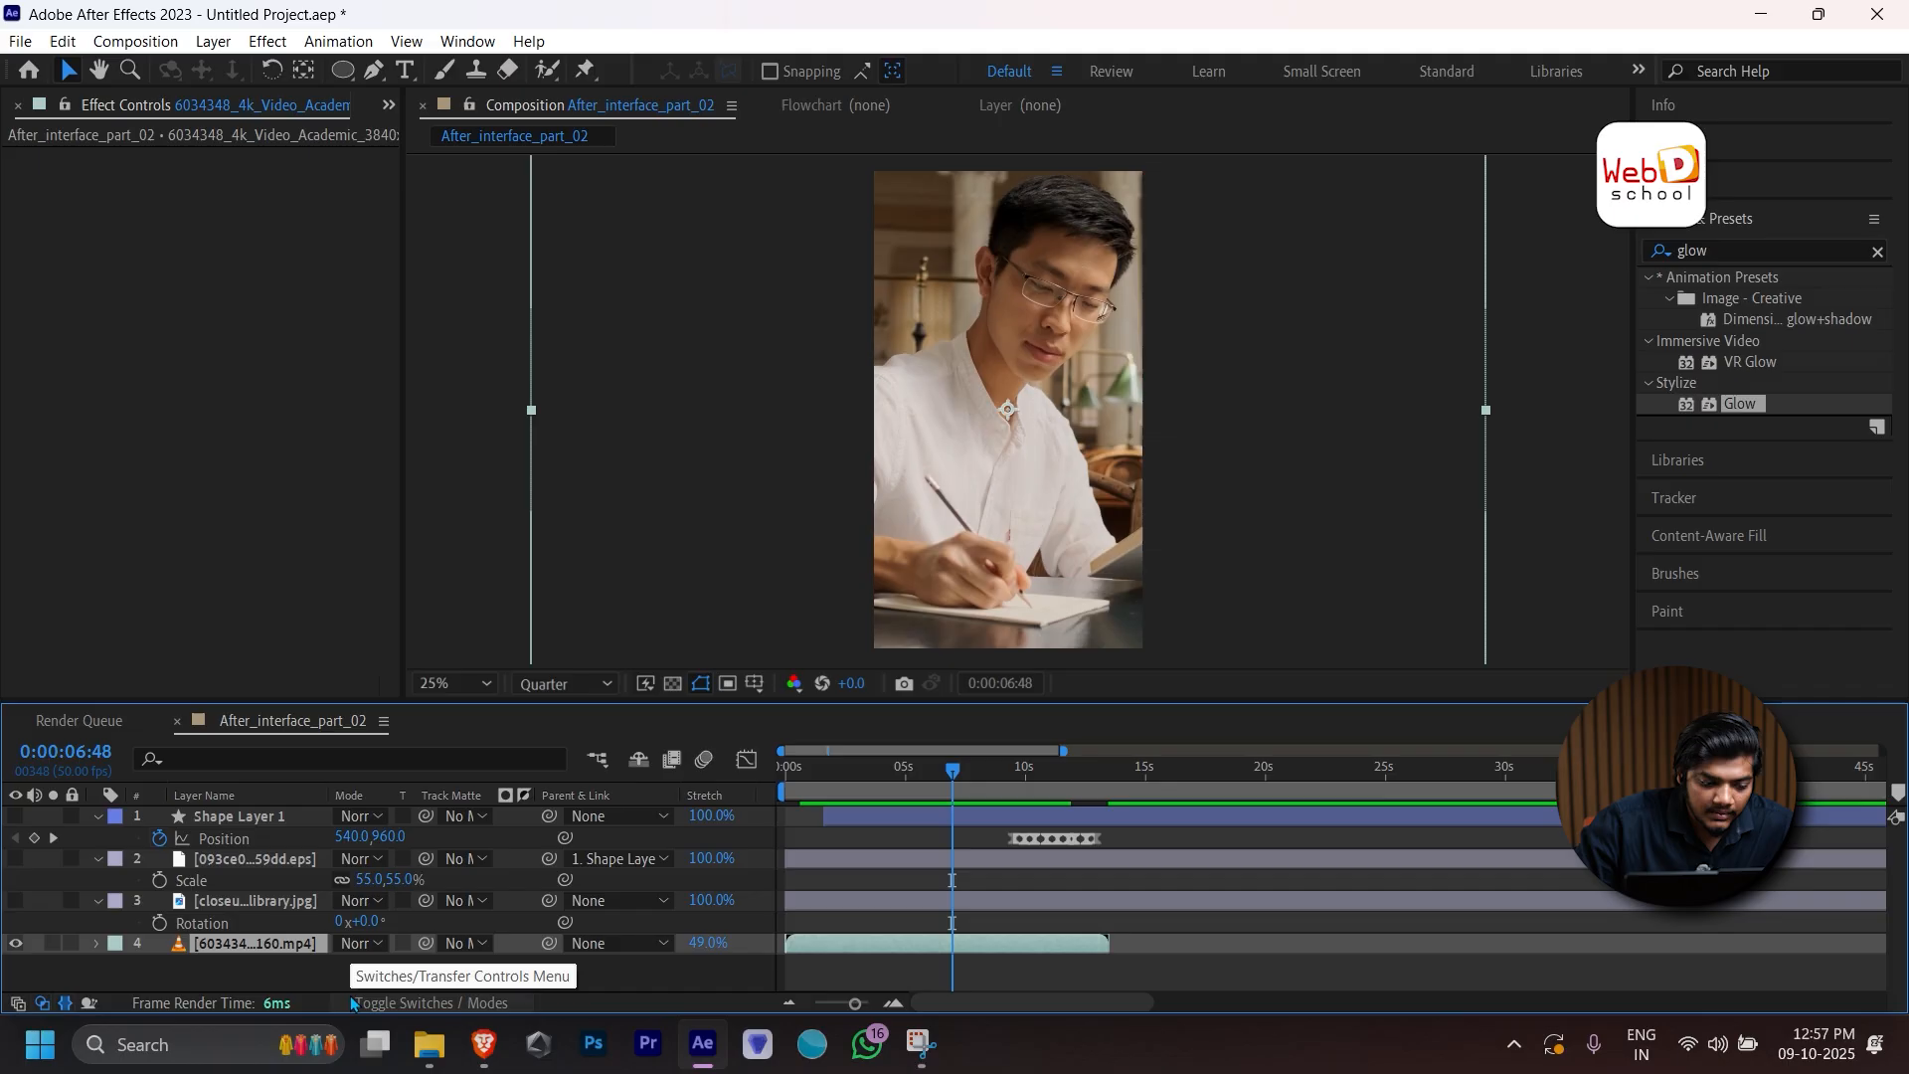
pyautogui.click(348, 818)
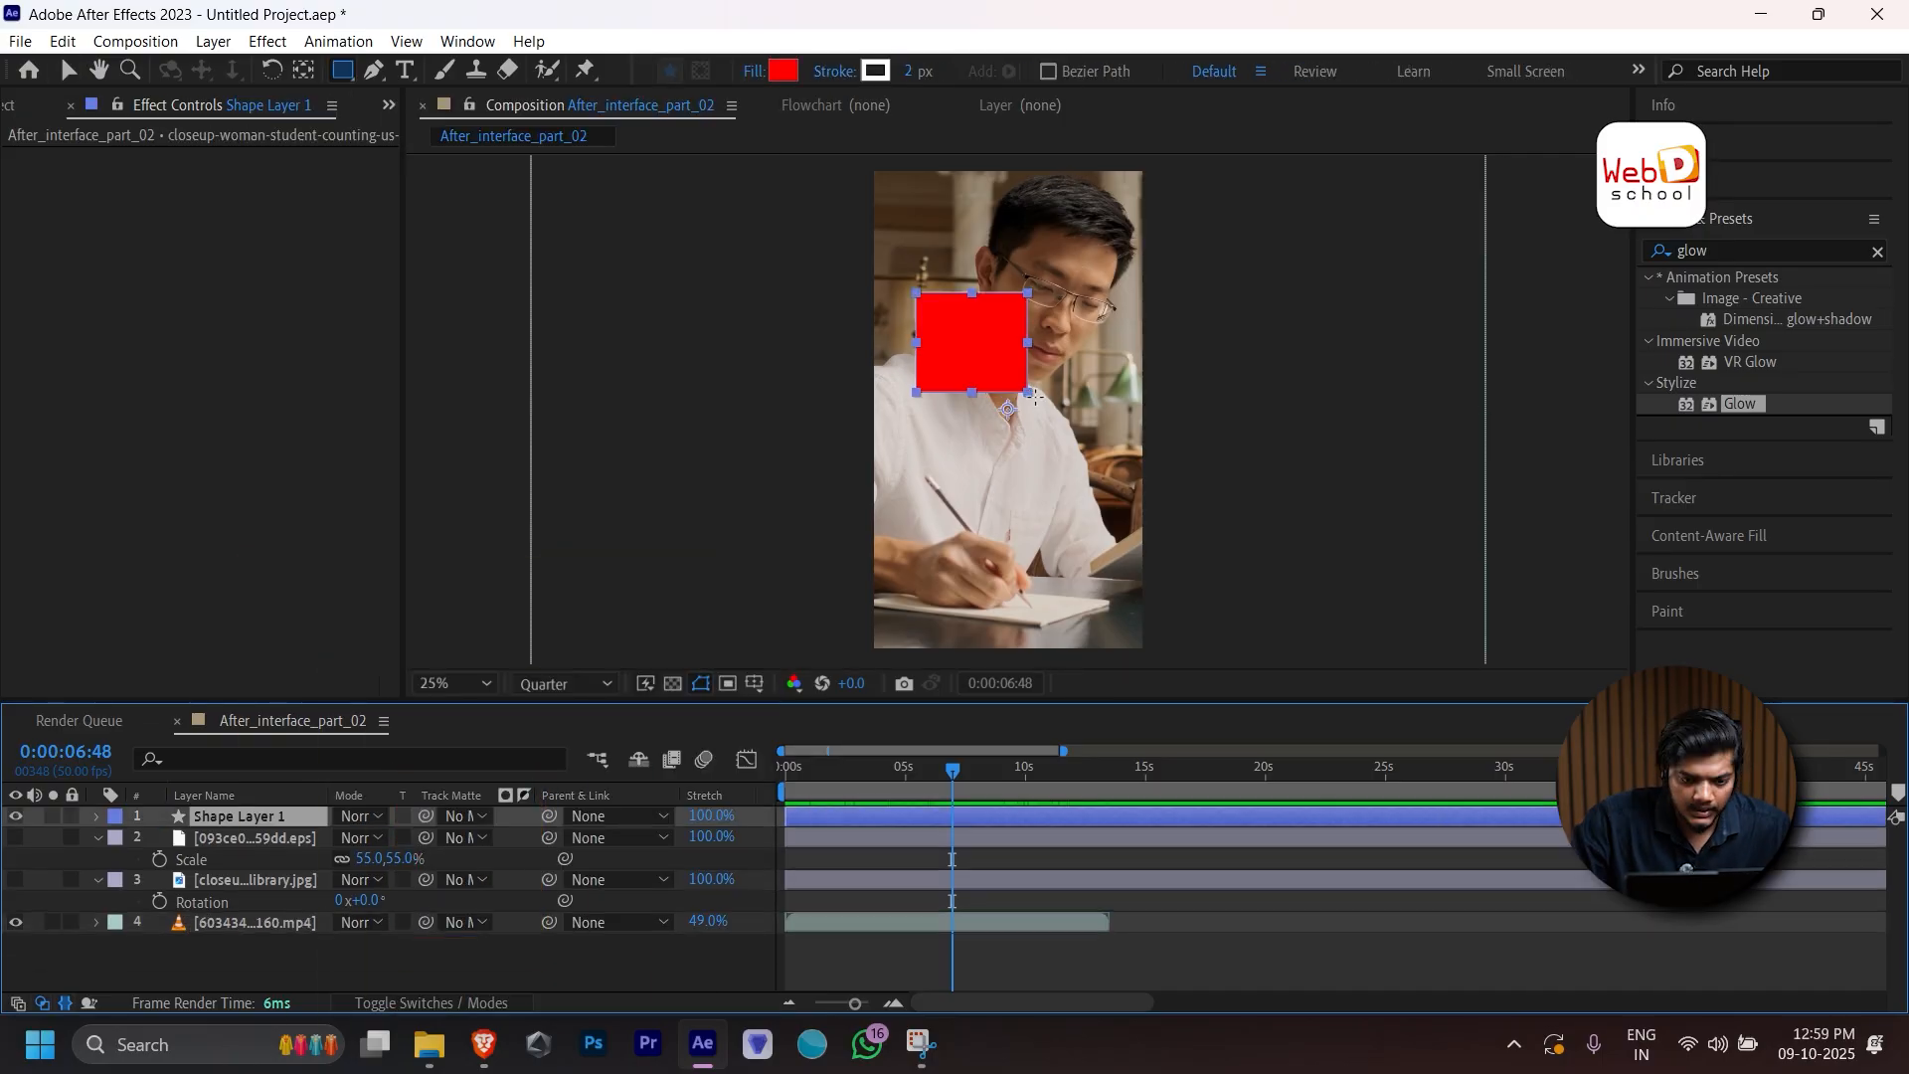
# Draw a red rectangle over the man's lower face and chest, and use its shape layer as the MP4 layer's track matte.
pyautogui.moveTo(1034, 396); pyautogui.dragTo(1141, 440)
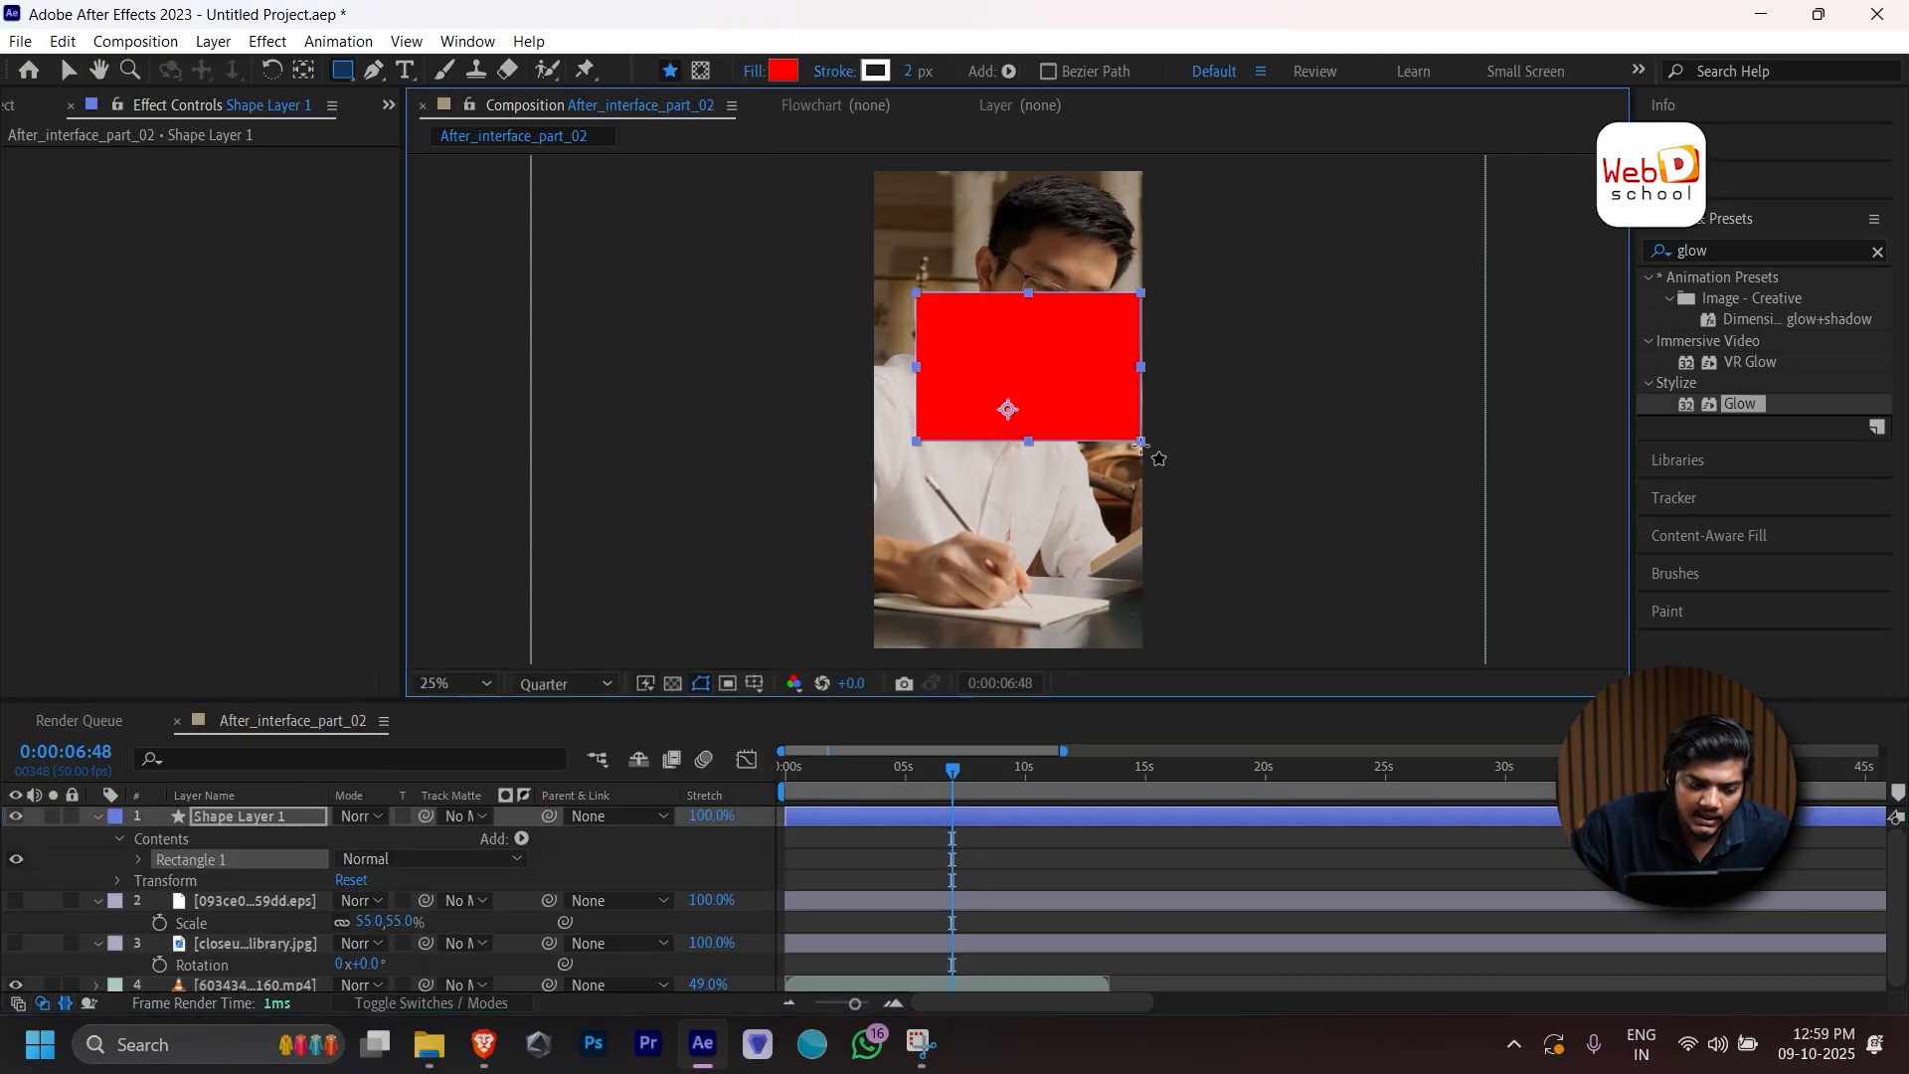
pyautogui.scroll(-1, 273, 941)
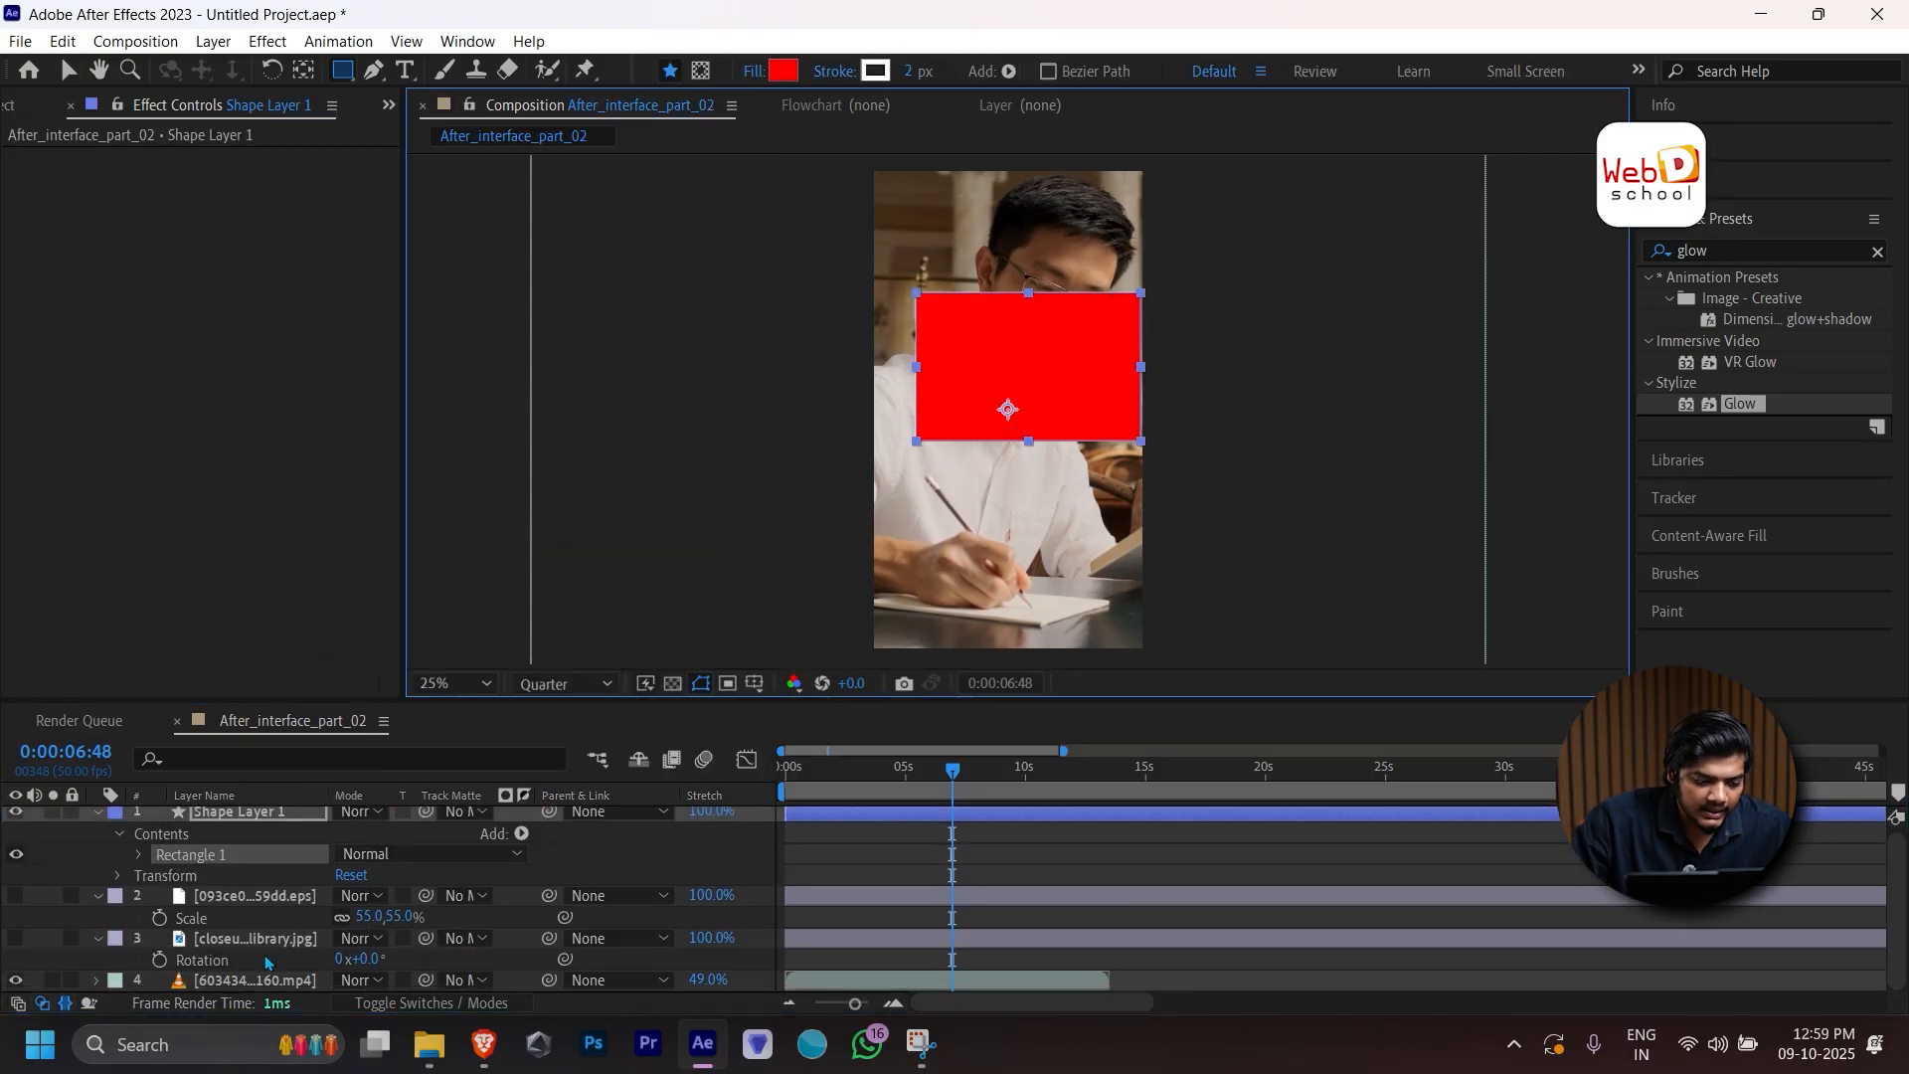
pyautogui.click(473, 983)
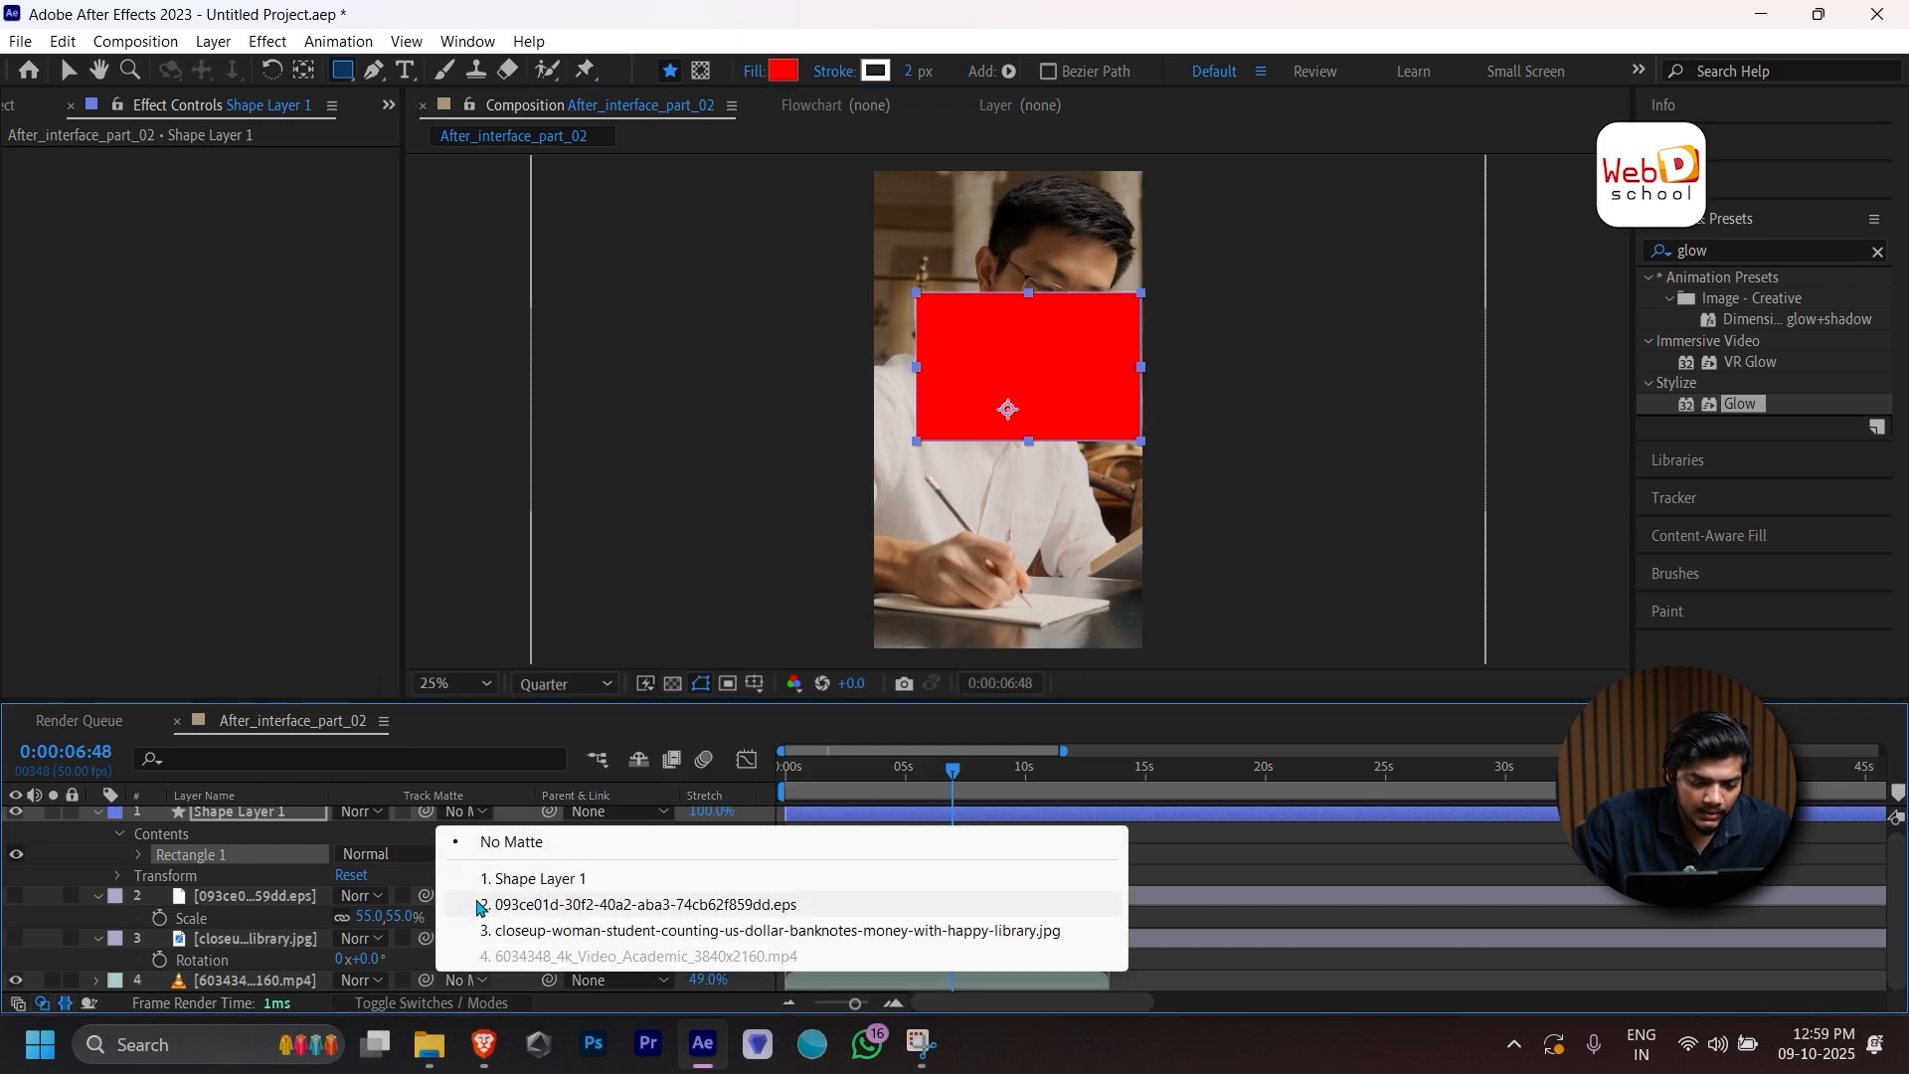
pyautogui.click(527, 879)
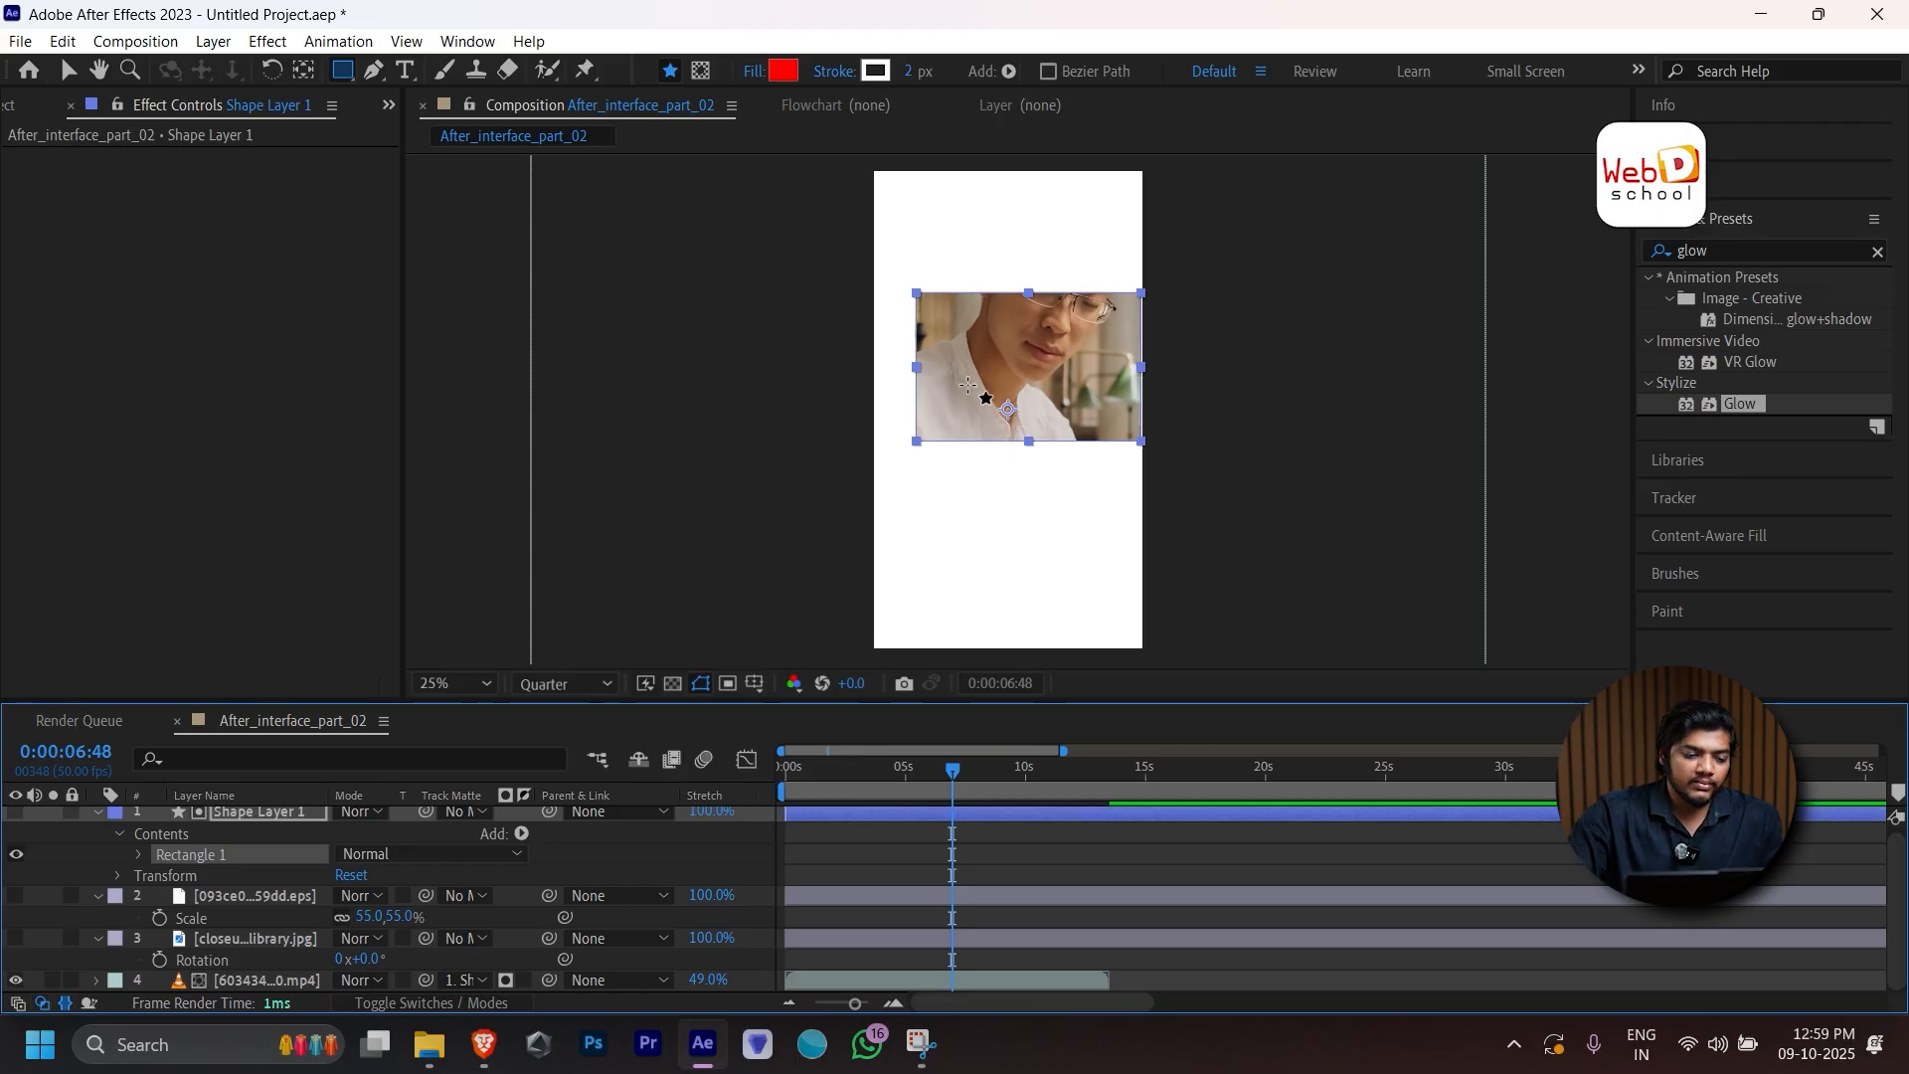
# Reposition the MP4 video inside its matte by setting its position to 540, 1079.
pyautogui.press('v')
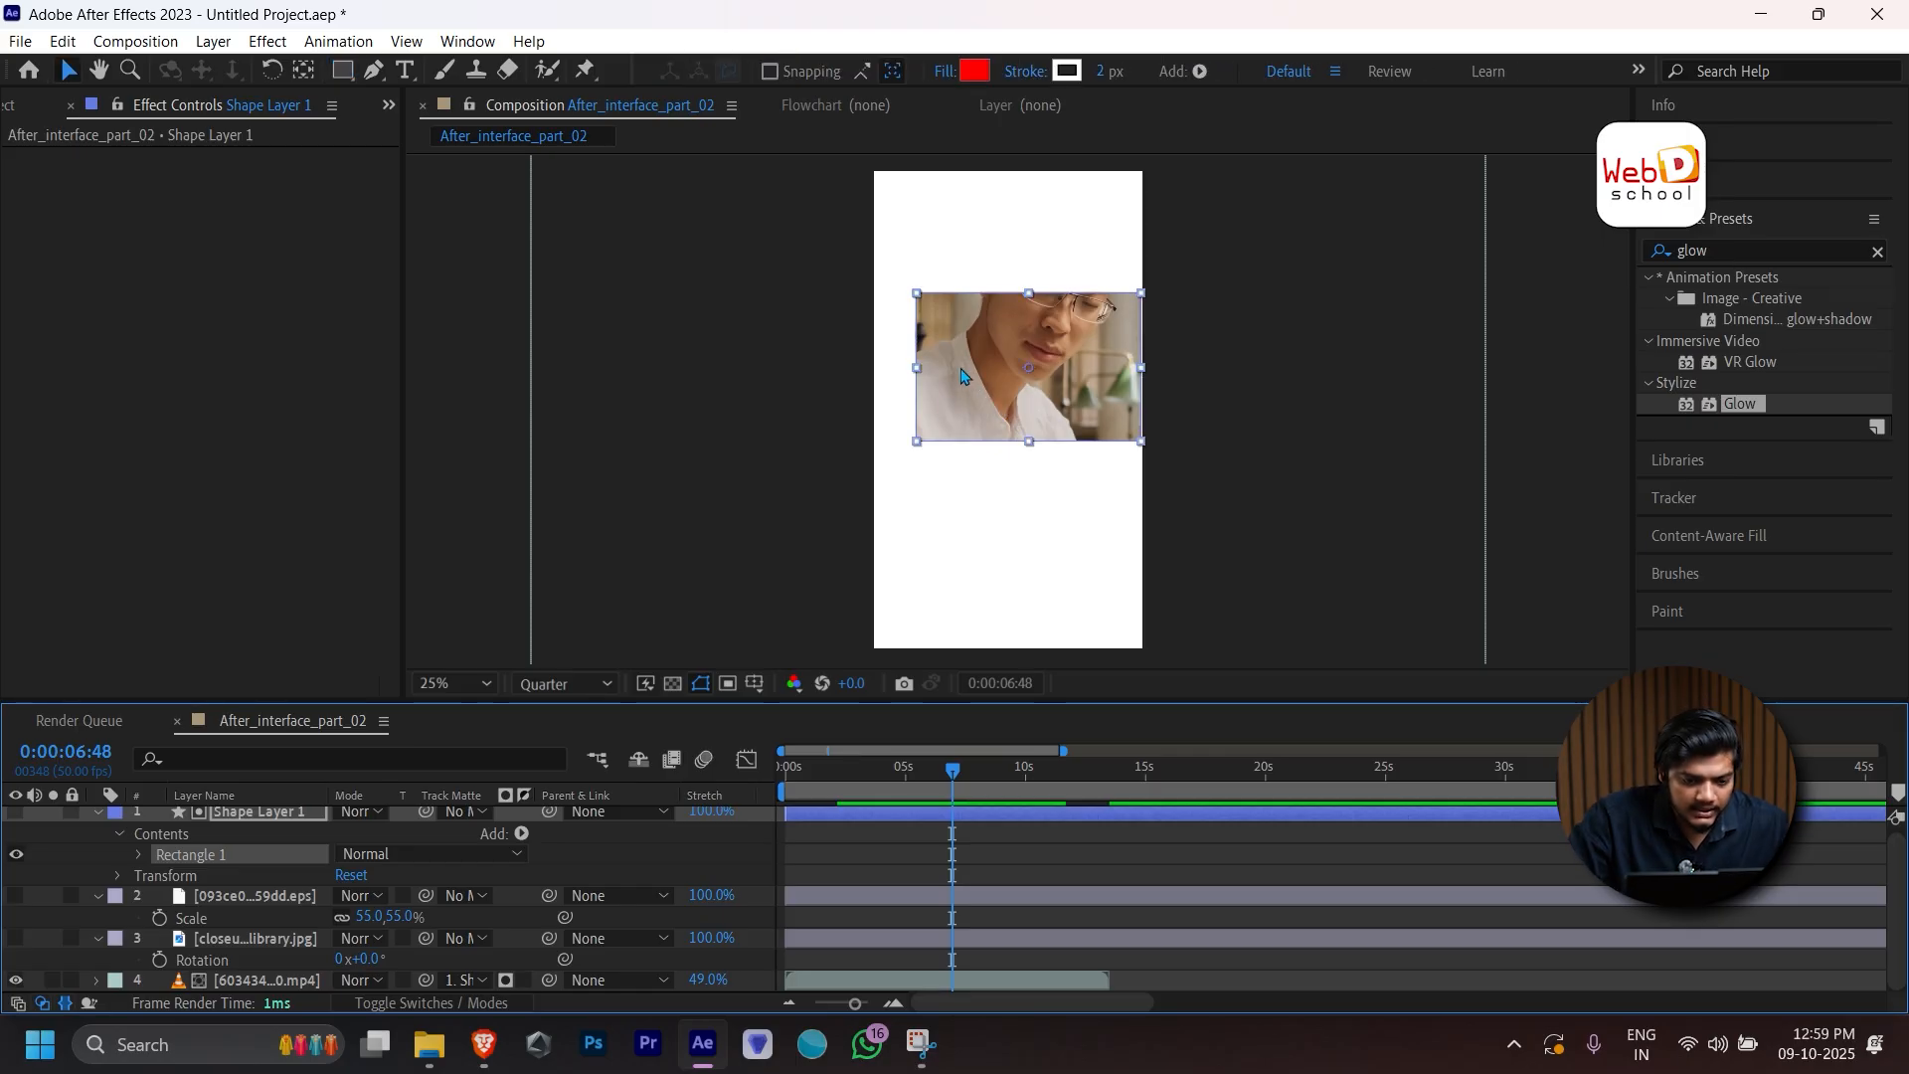
pyautogui.click(223, 982)
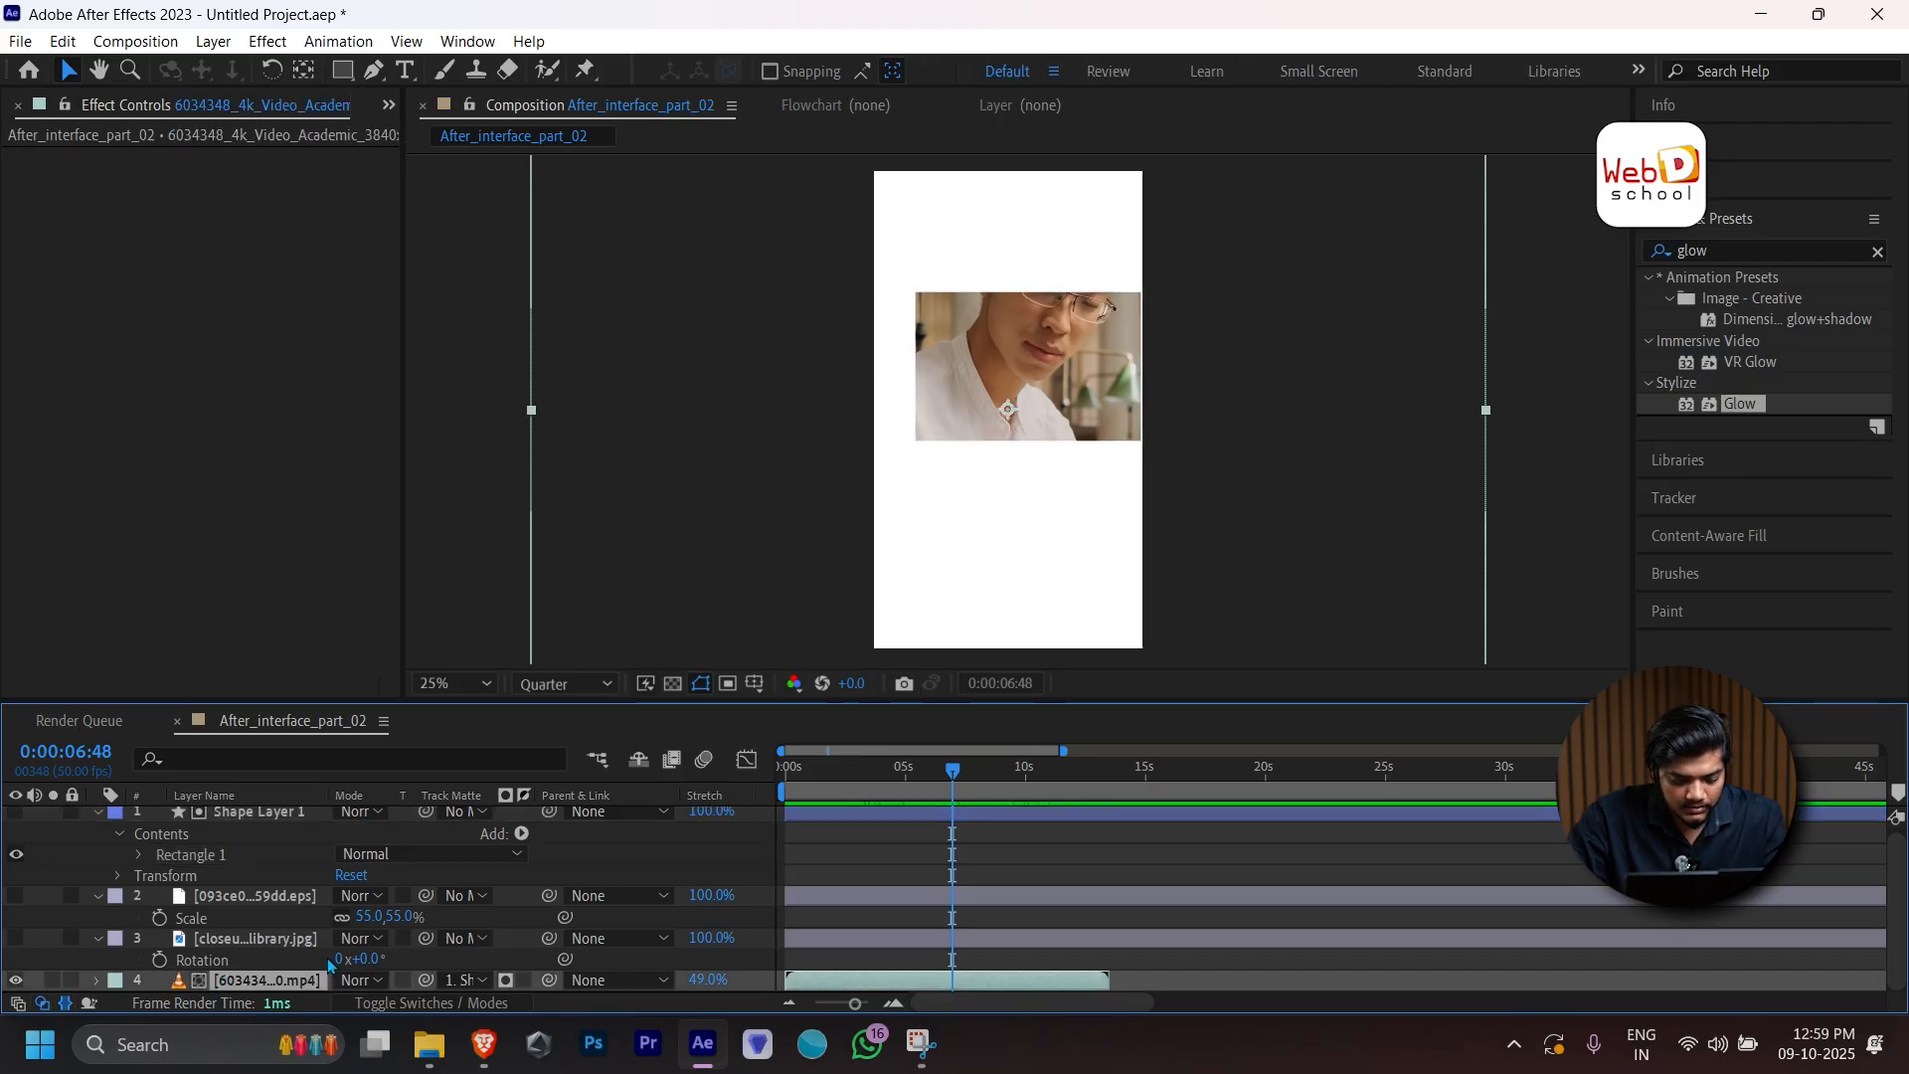
pyautogui.press('p')
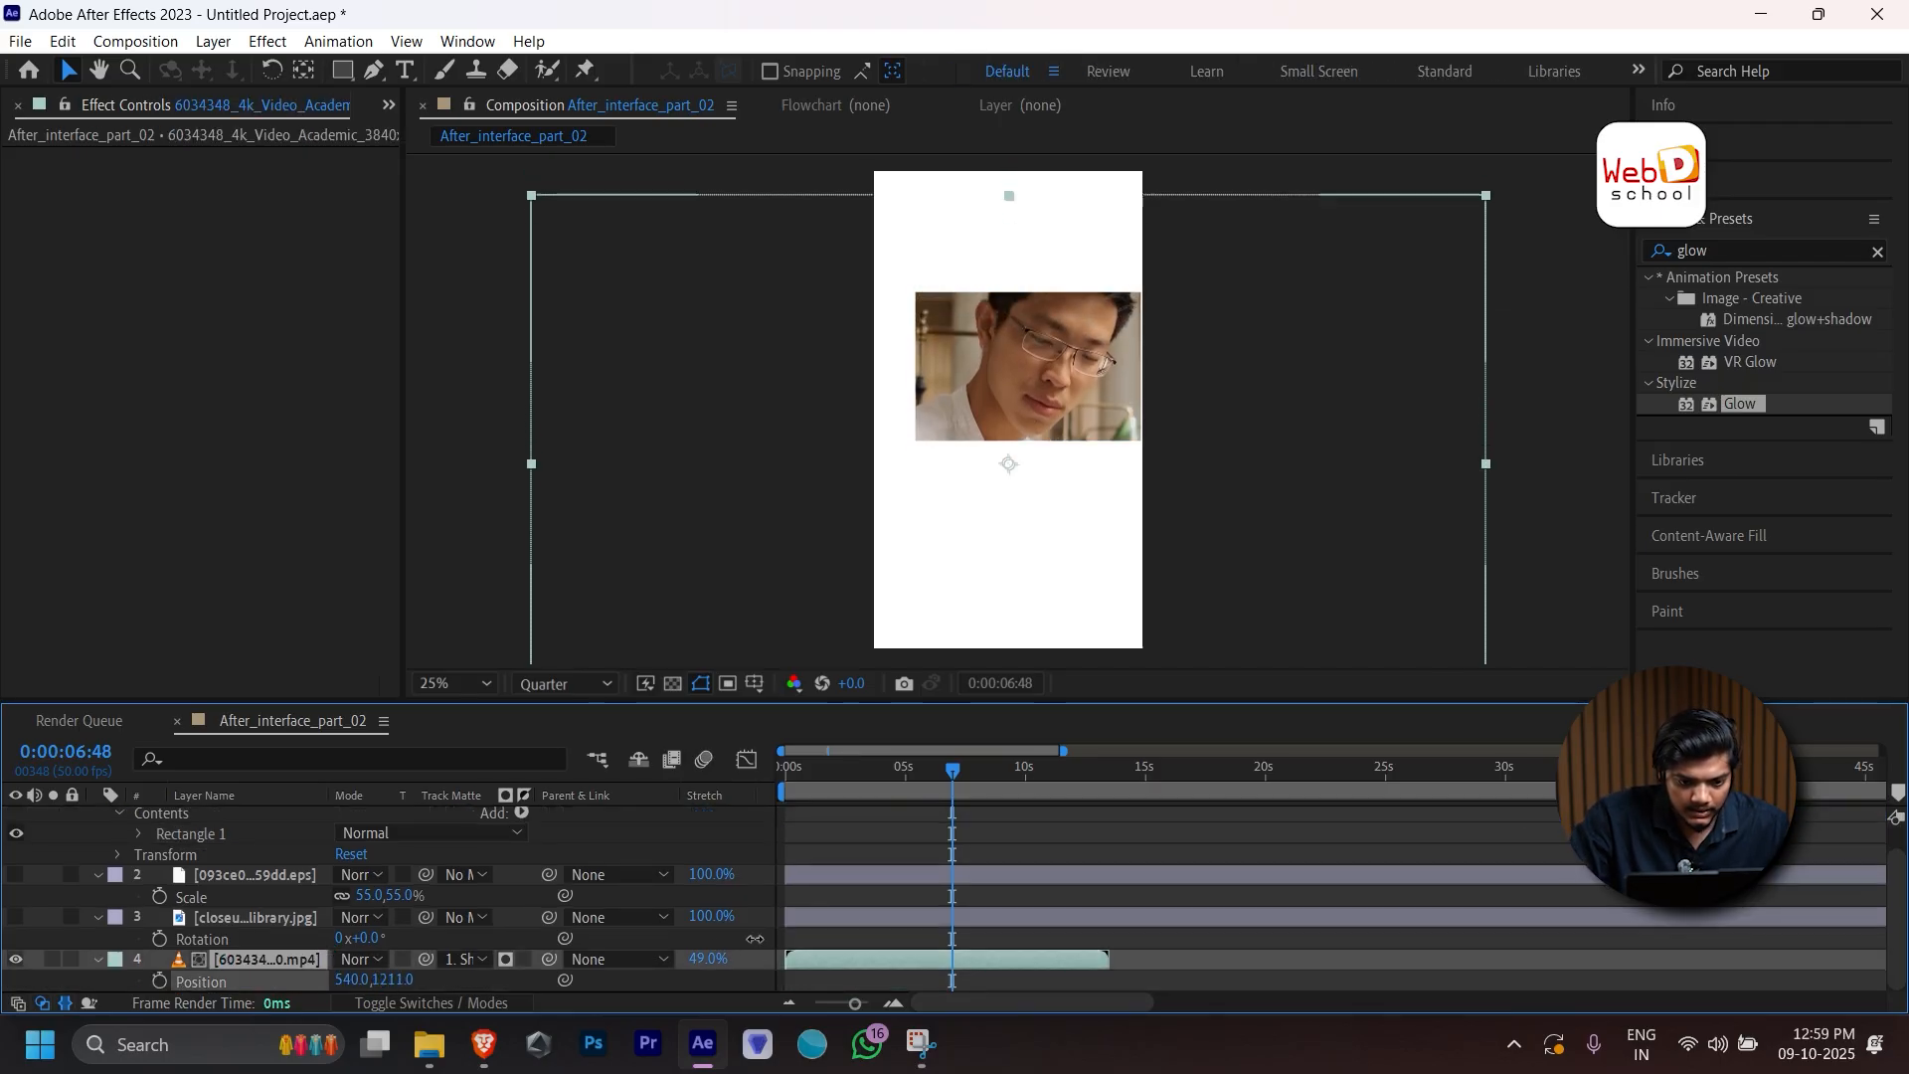
pyautogui.moveTo(754, 939); pyautogui.dragTo(685, 723)
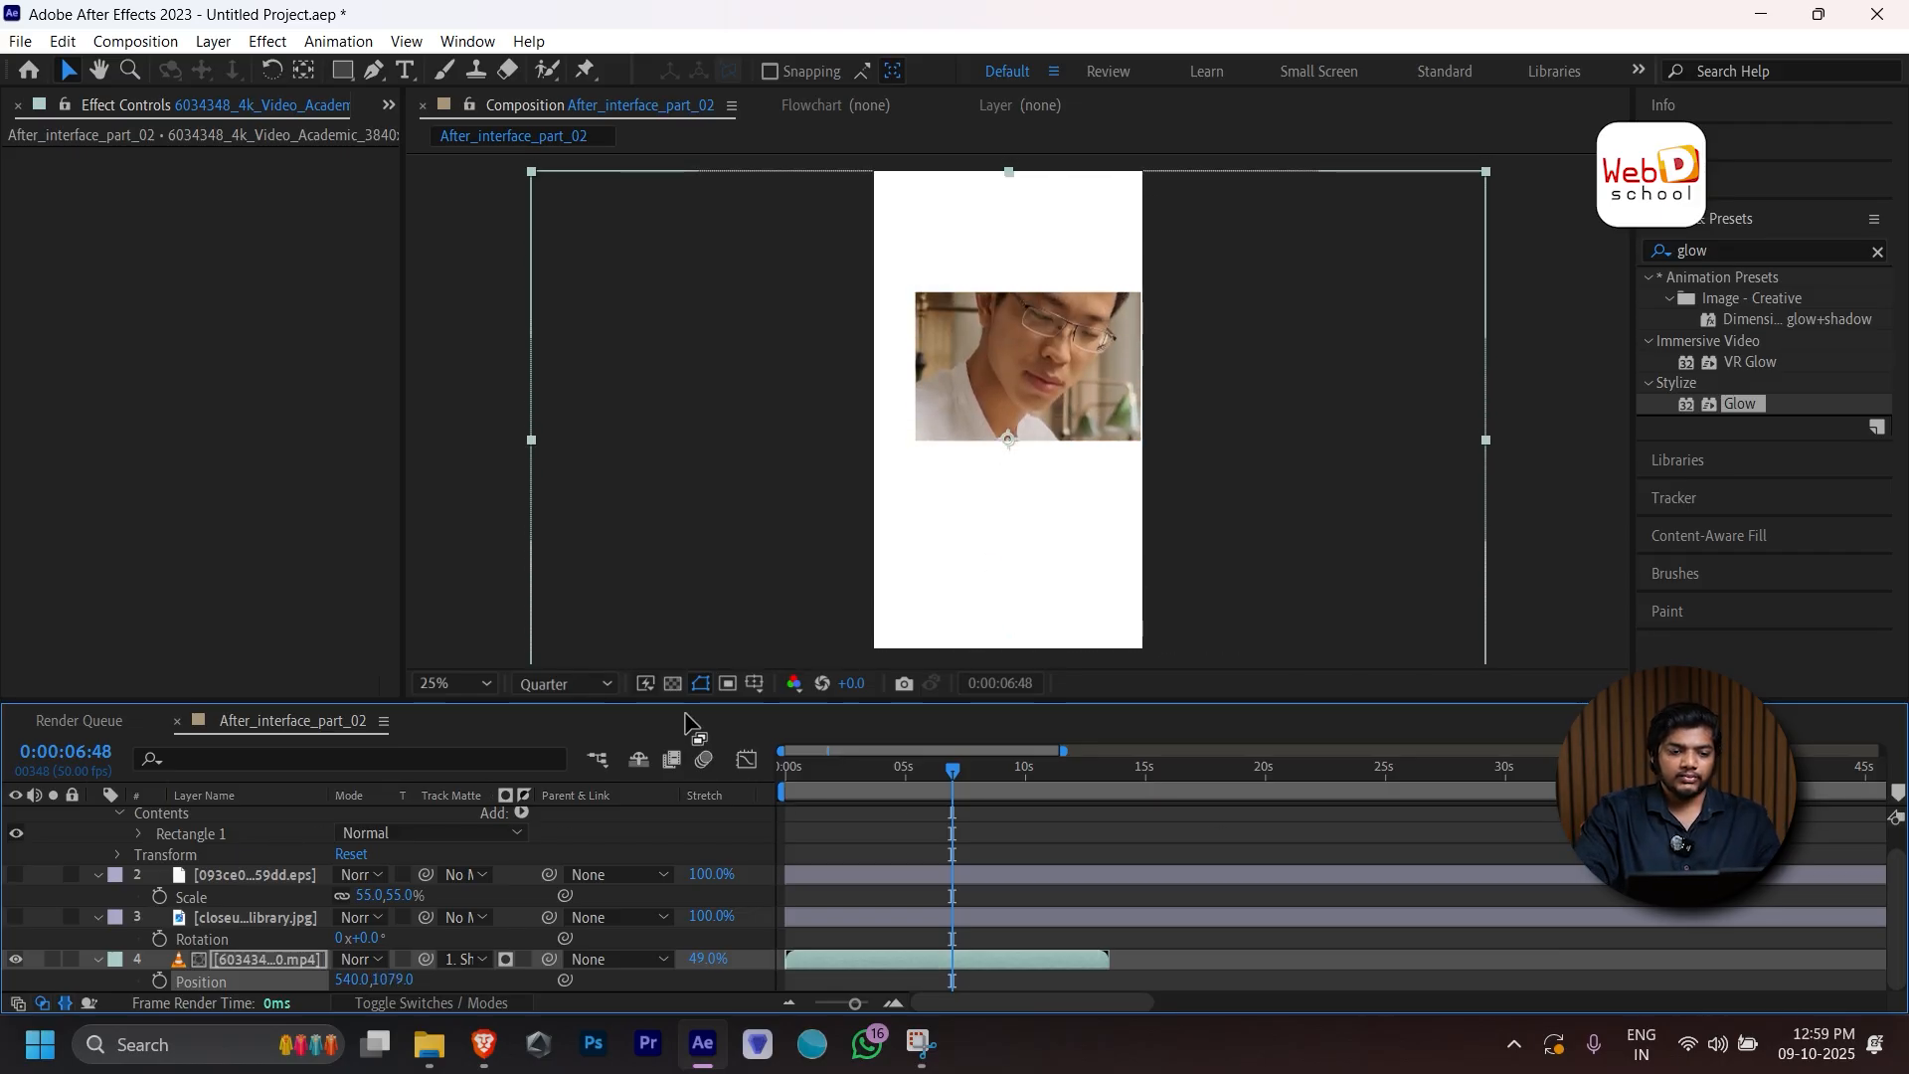
# Move the rectangular matte shape upward so that it frames the man's face higher in the composition.
pyautogui.scroll(1, 210, 925)
pyautogui.click(224, 816)
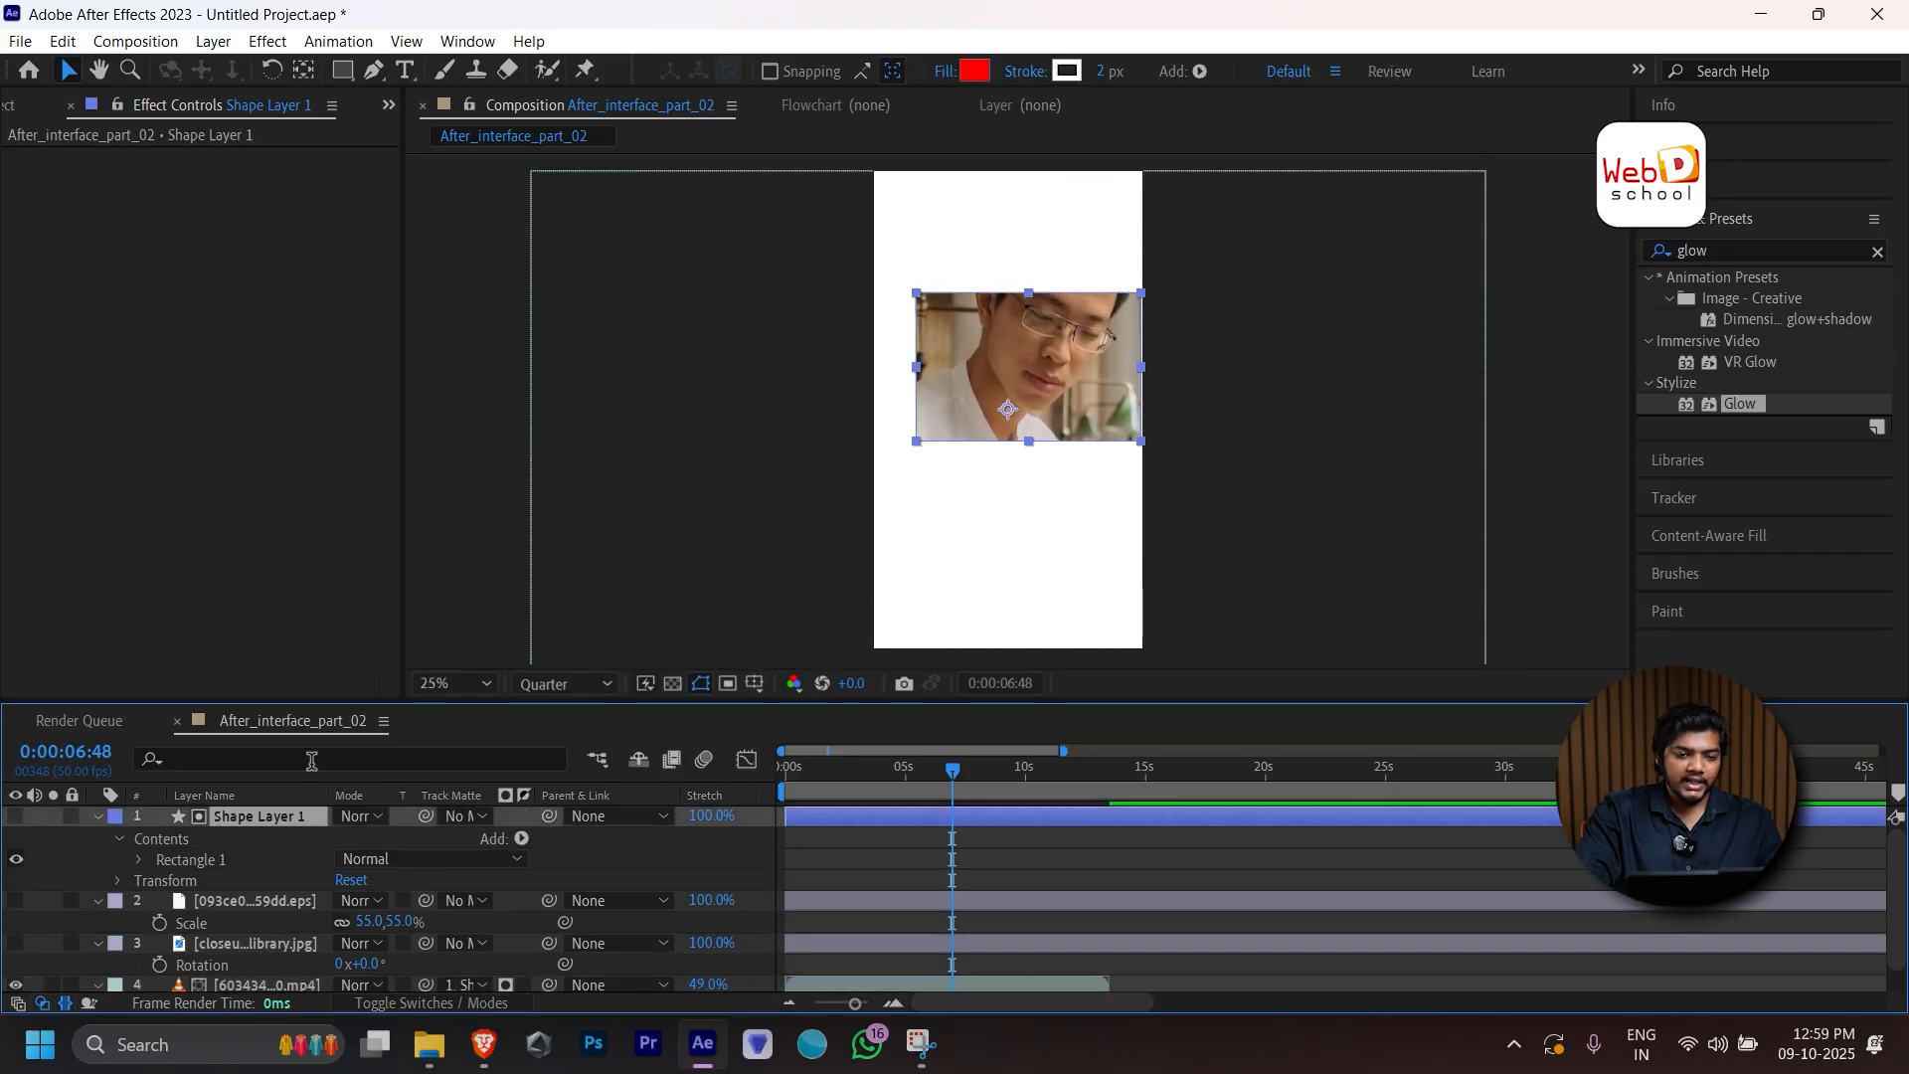
pyautogui.moveTo(1002, 366); pyautogui.dragTo(994, 305)
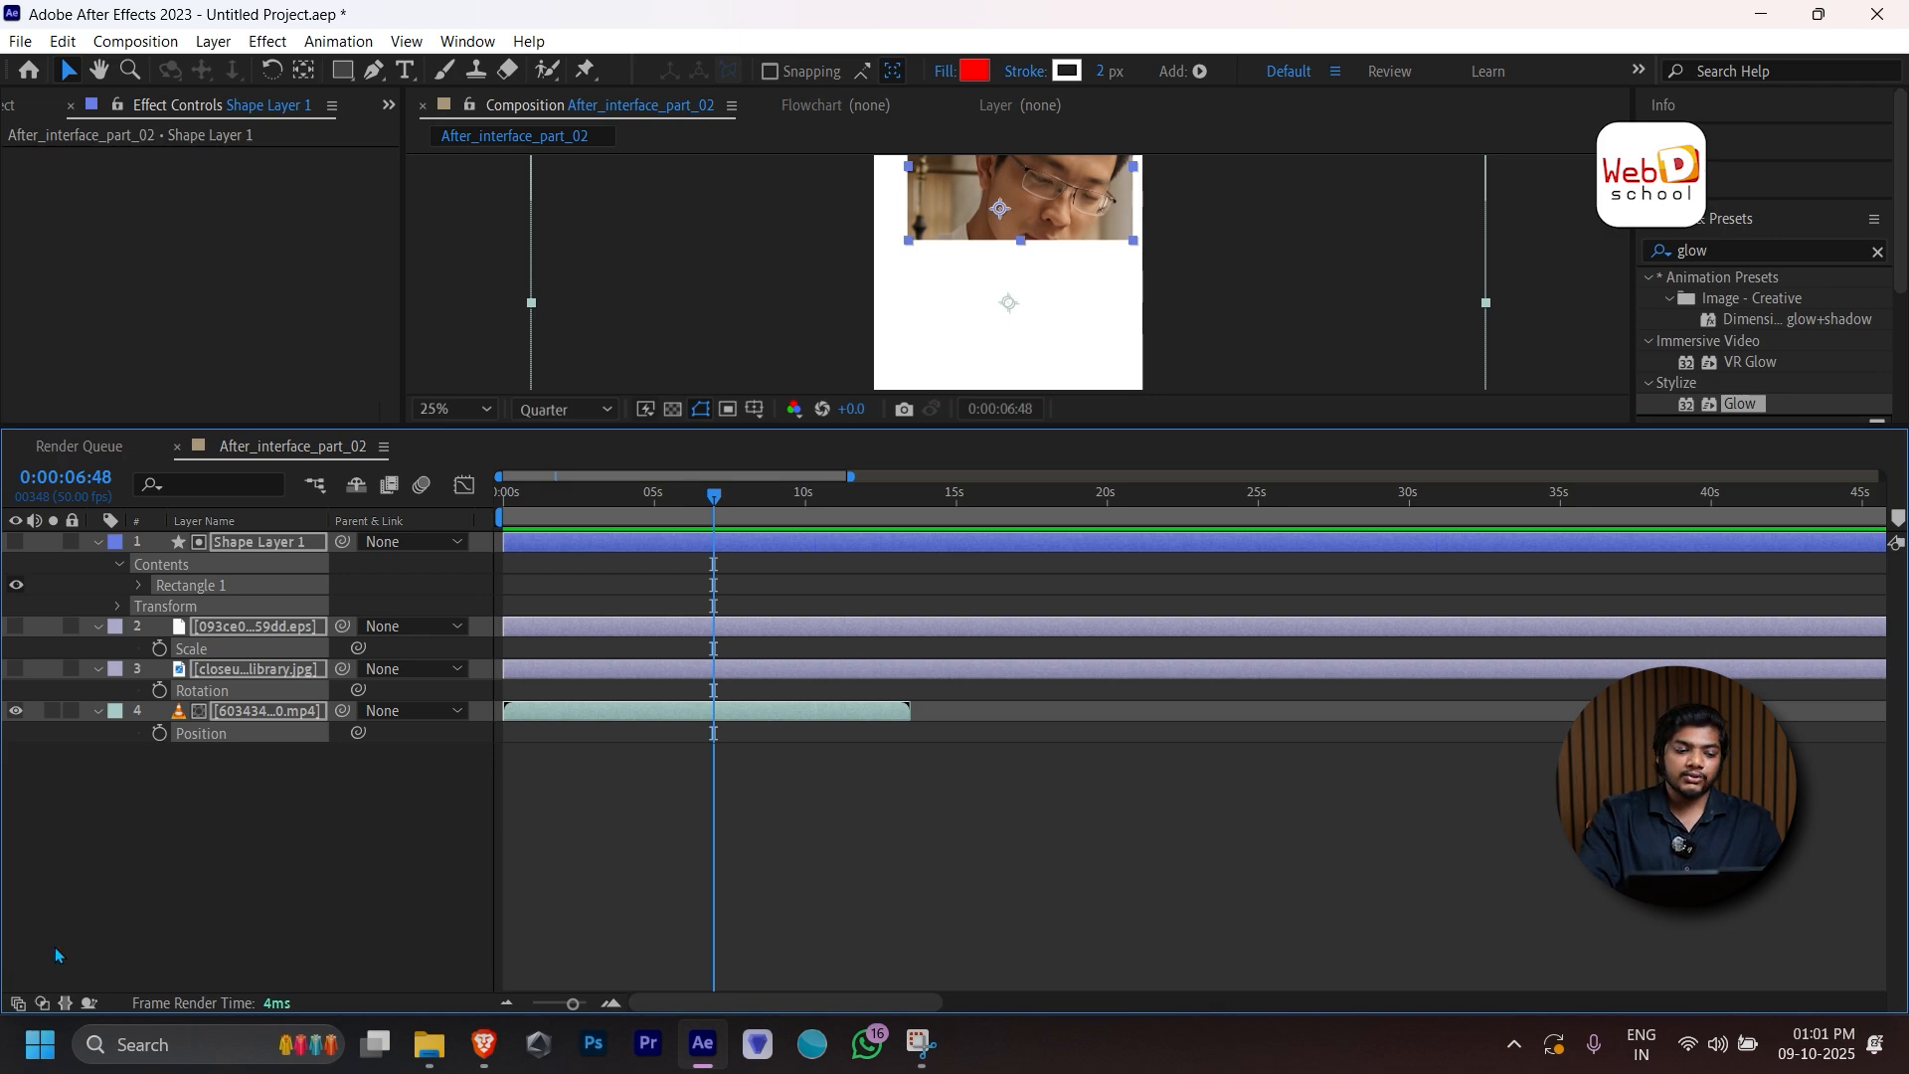
# Show the layer switches, transfer controls, in/out/duration/stretch and render time columns in the timeline, and deselect all layers.
pyautogui.click(18, 1002)
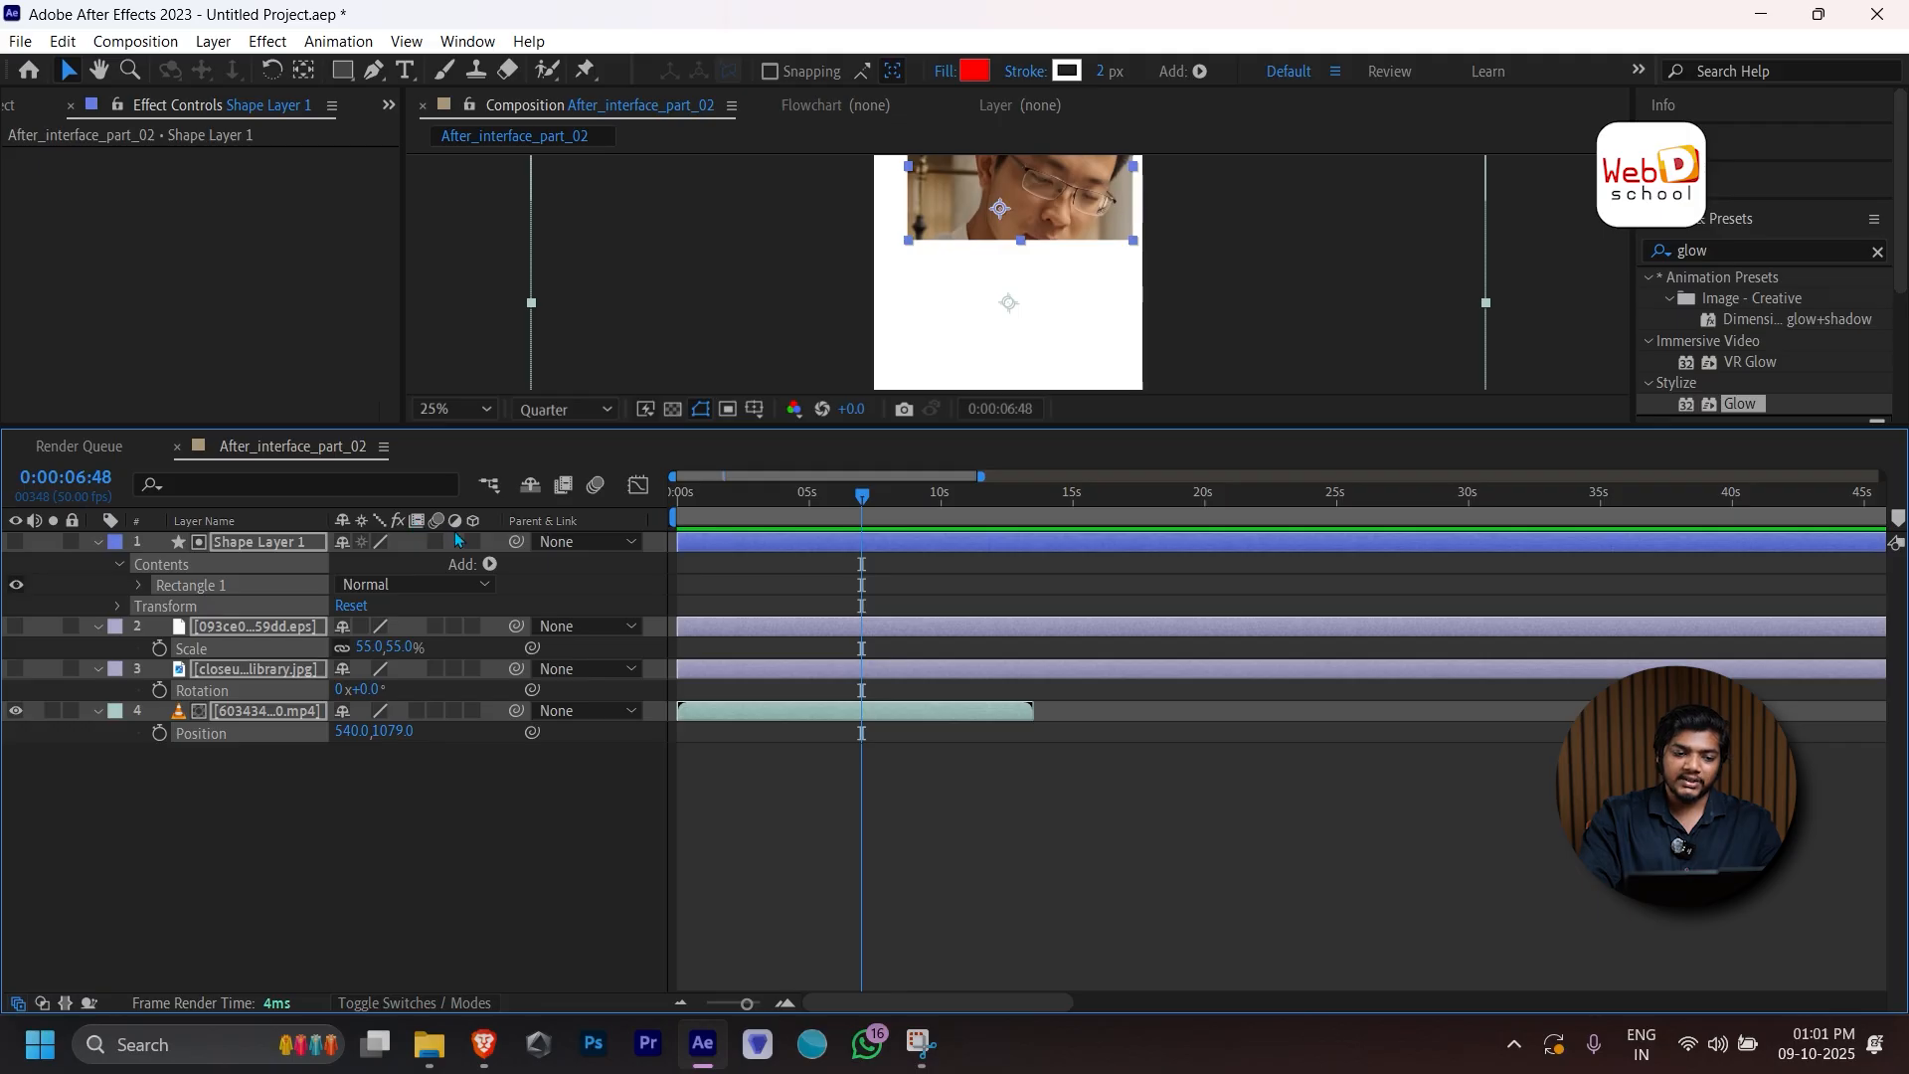
pyautogui.click(43, 1004)
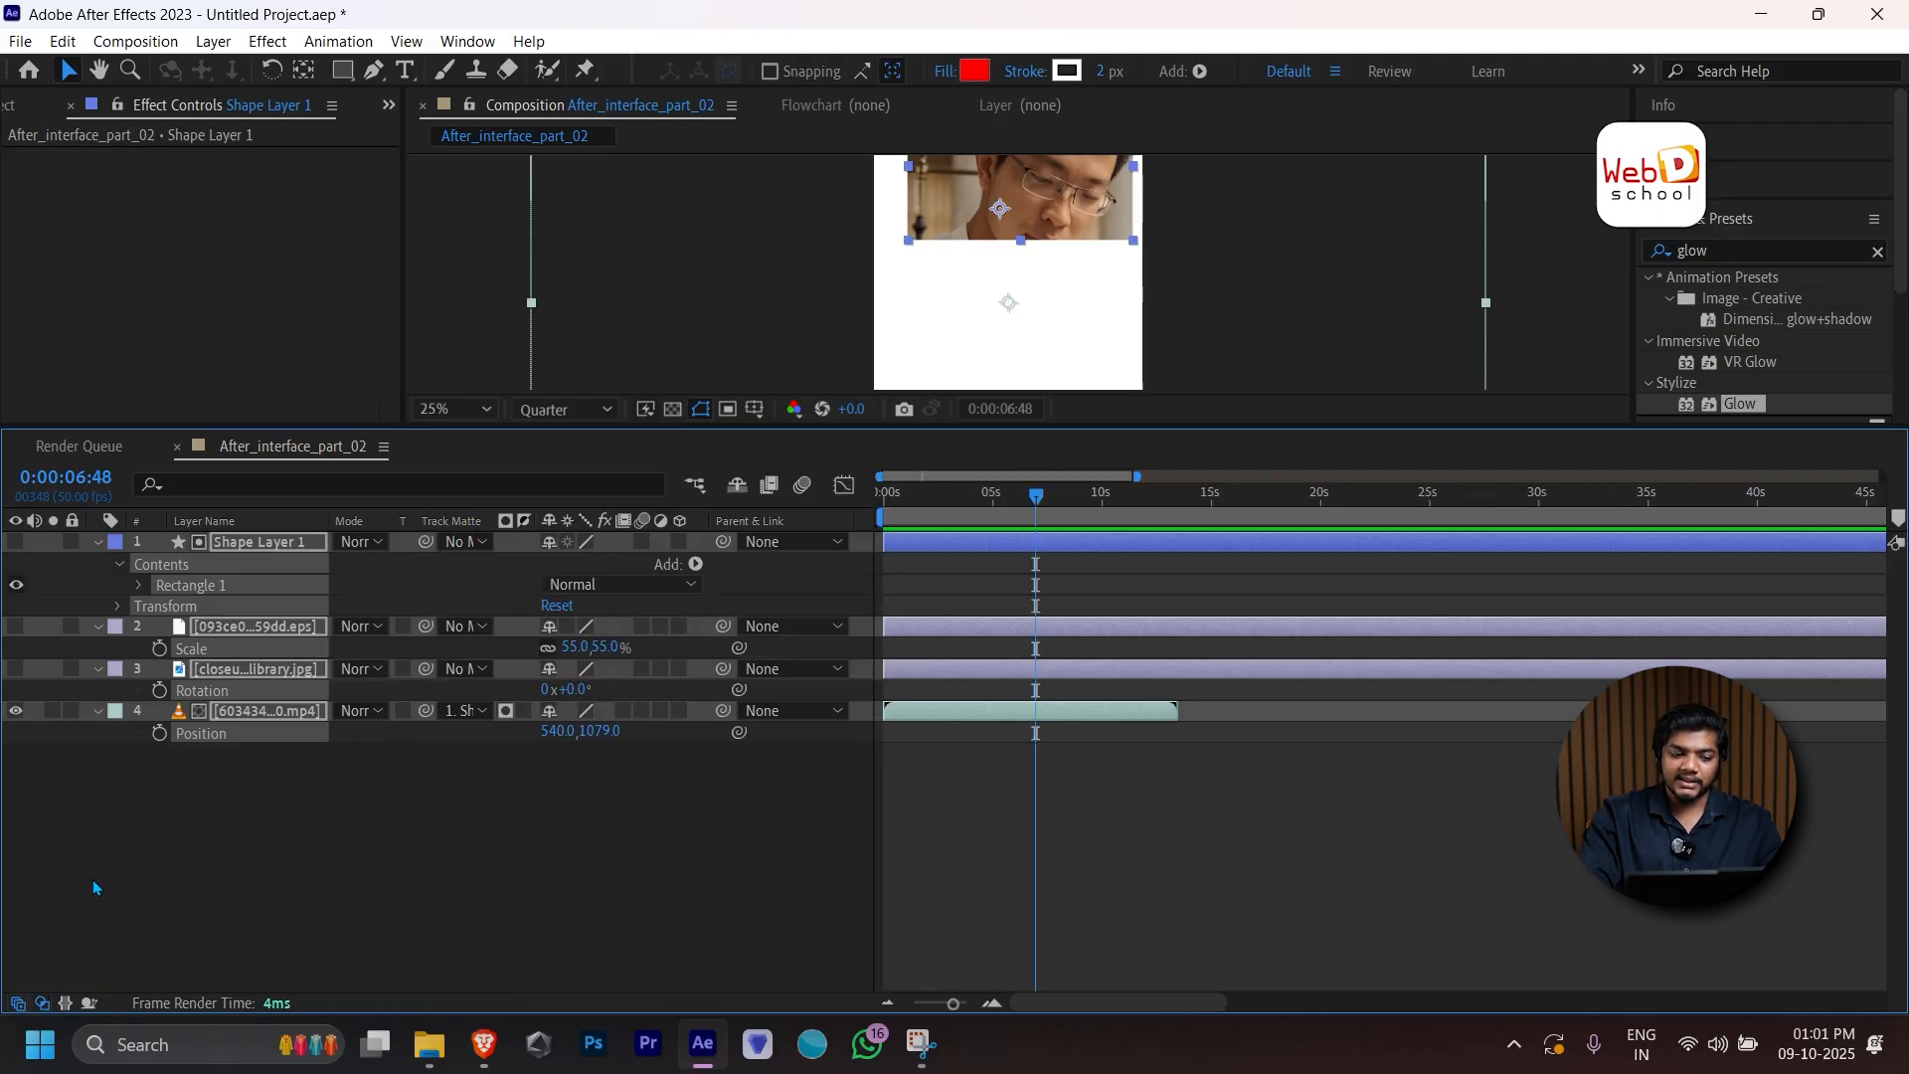
pyautogui.click(66, 1004)
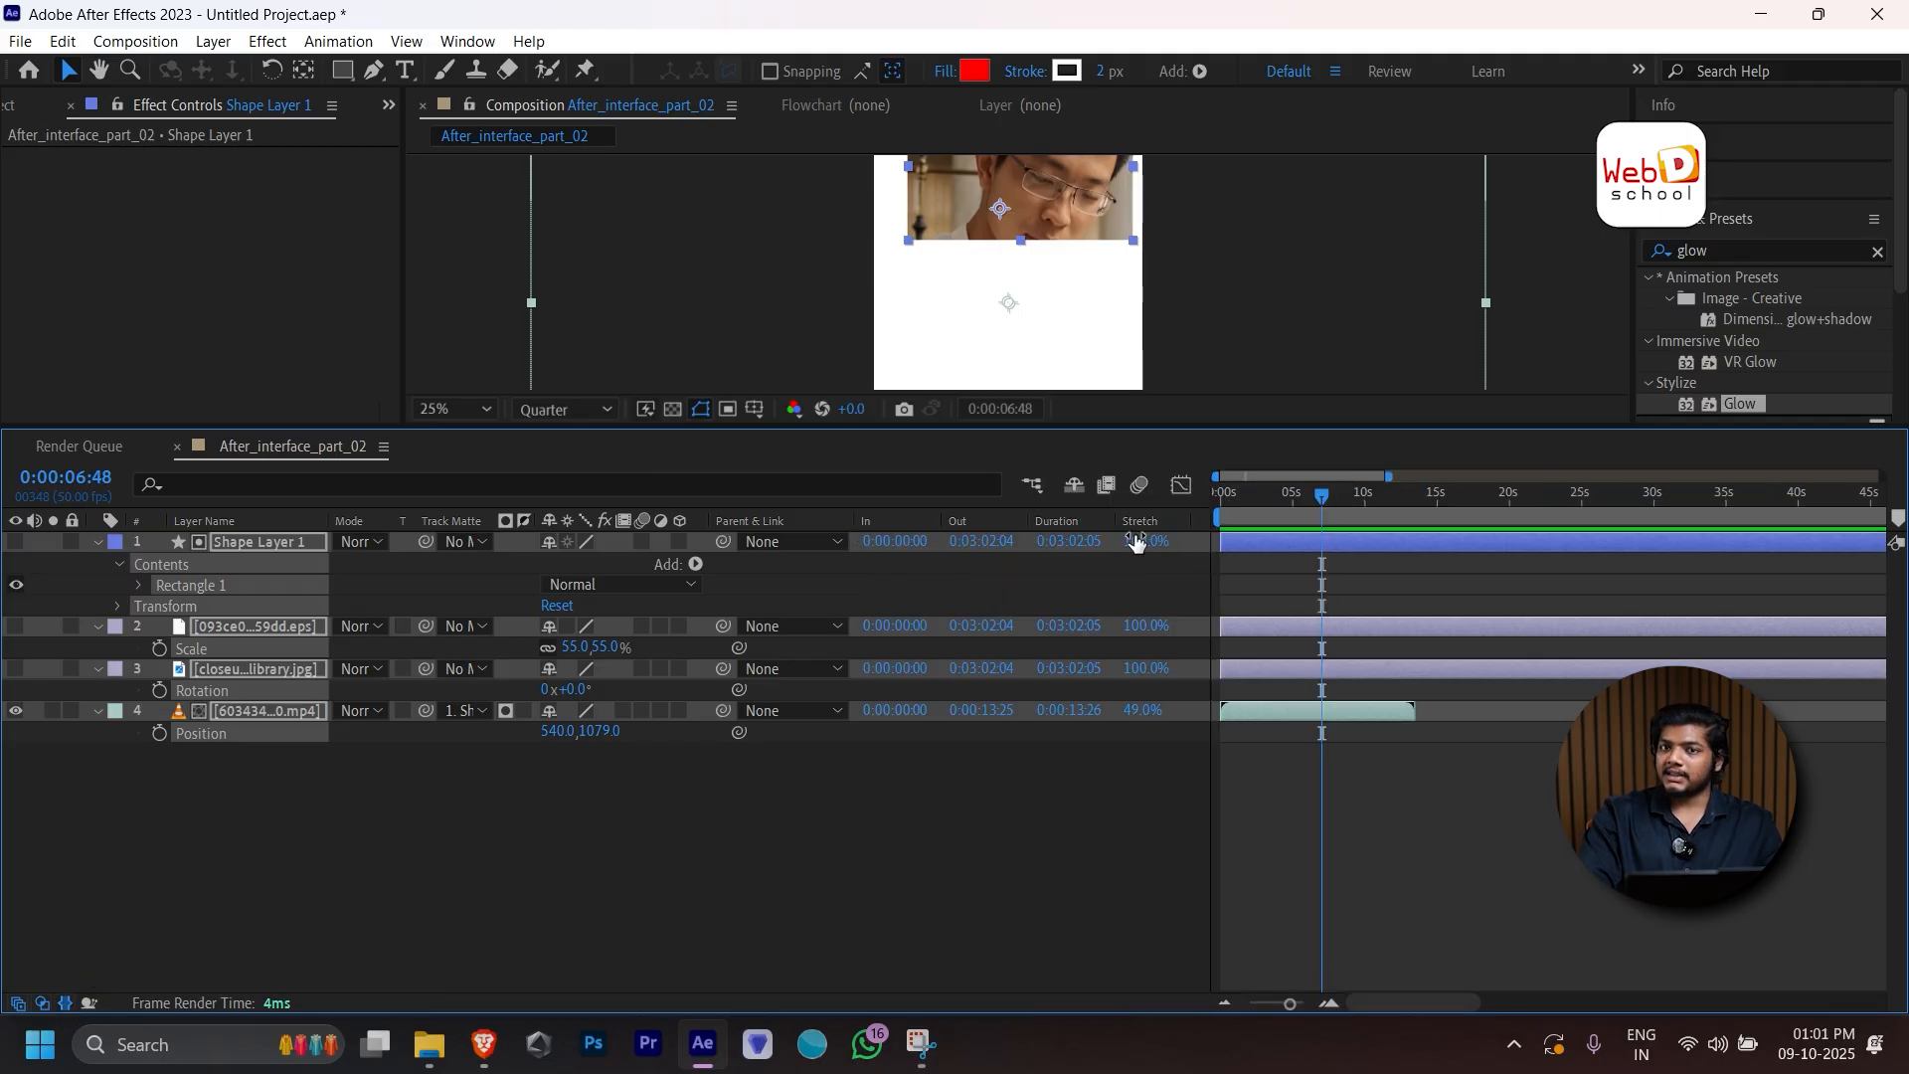
pyautogui.click(88, 1004)
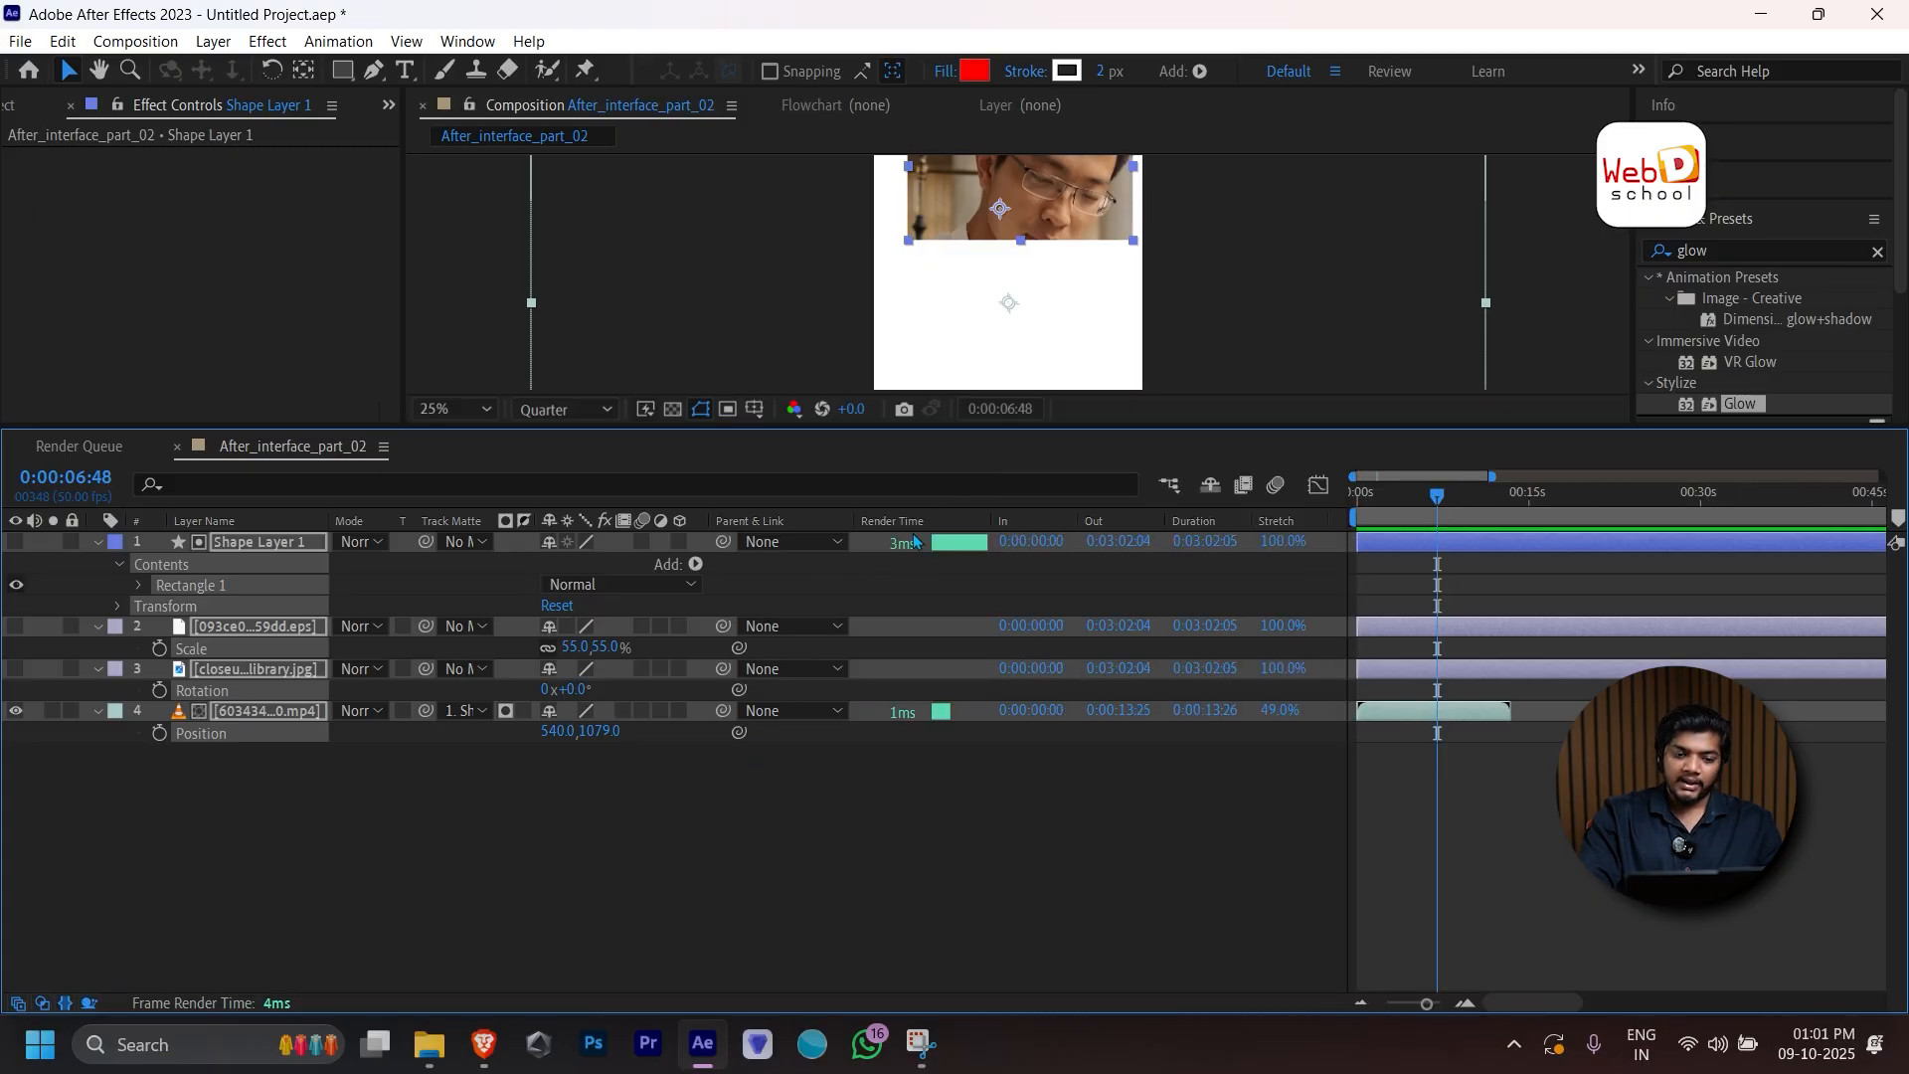
pyautogui.click(789, 749)
# Enlarge the composition viewer by shrinking the timeline, try zooming the preview, and set its magnification to Fit.
pyautogui.moveTo(1078, 426); pyautogui.dragTo(1078, 447)
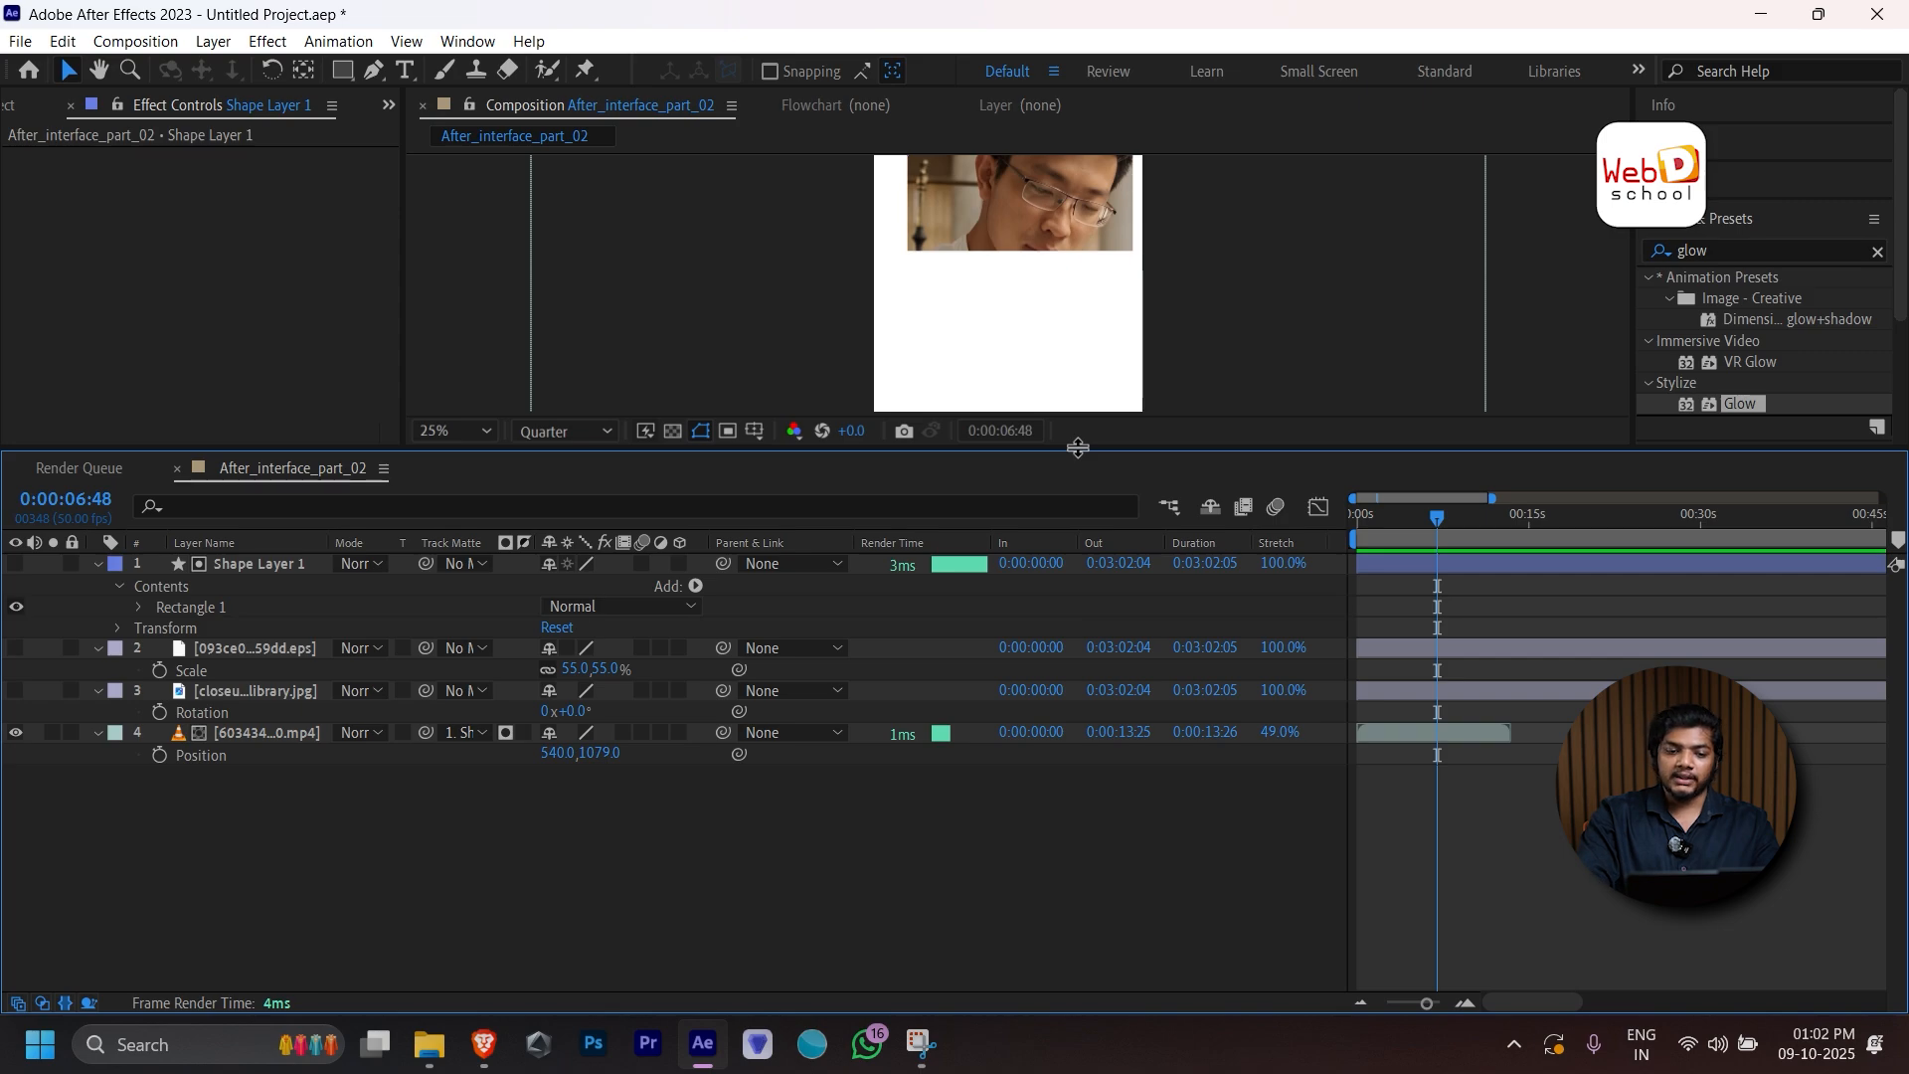
pyautogui.moveTo(1078, 447); pyautogui.dragTo(439, 785)
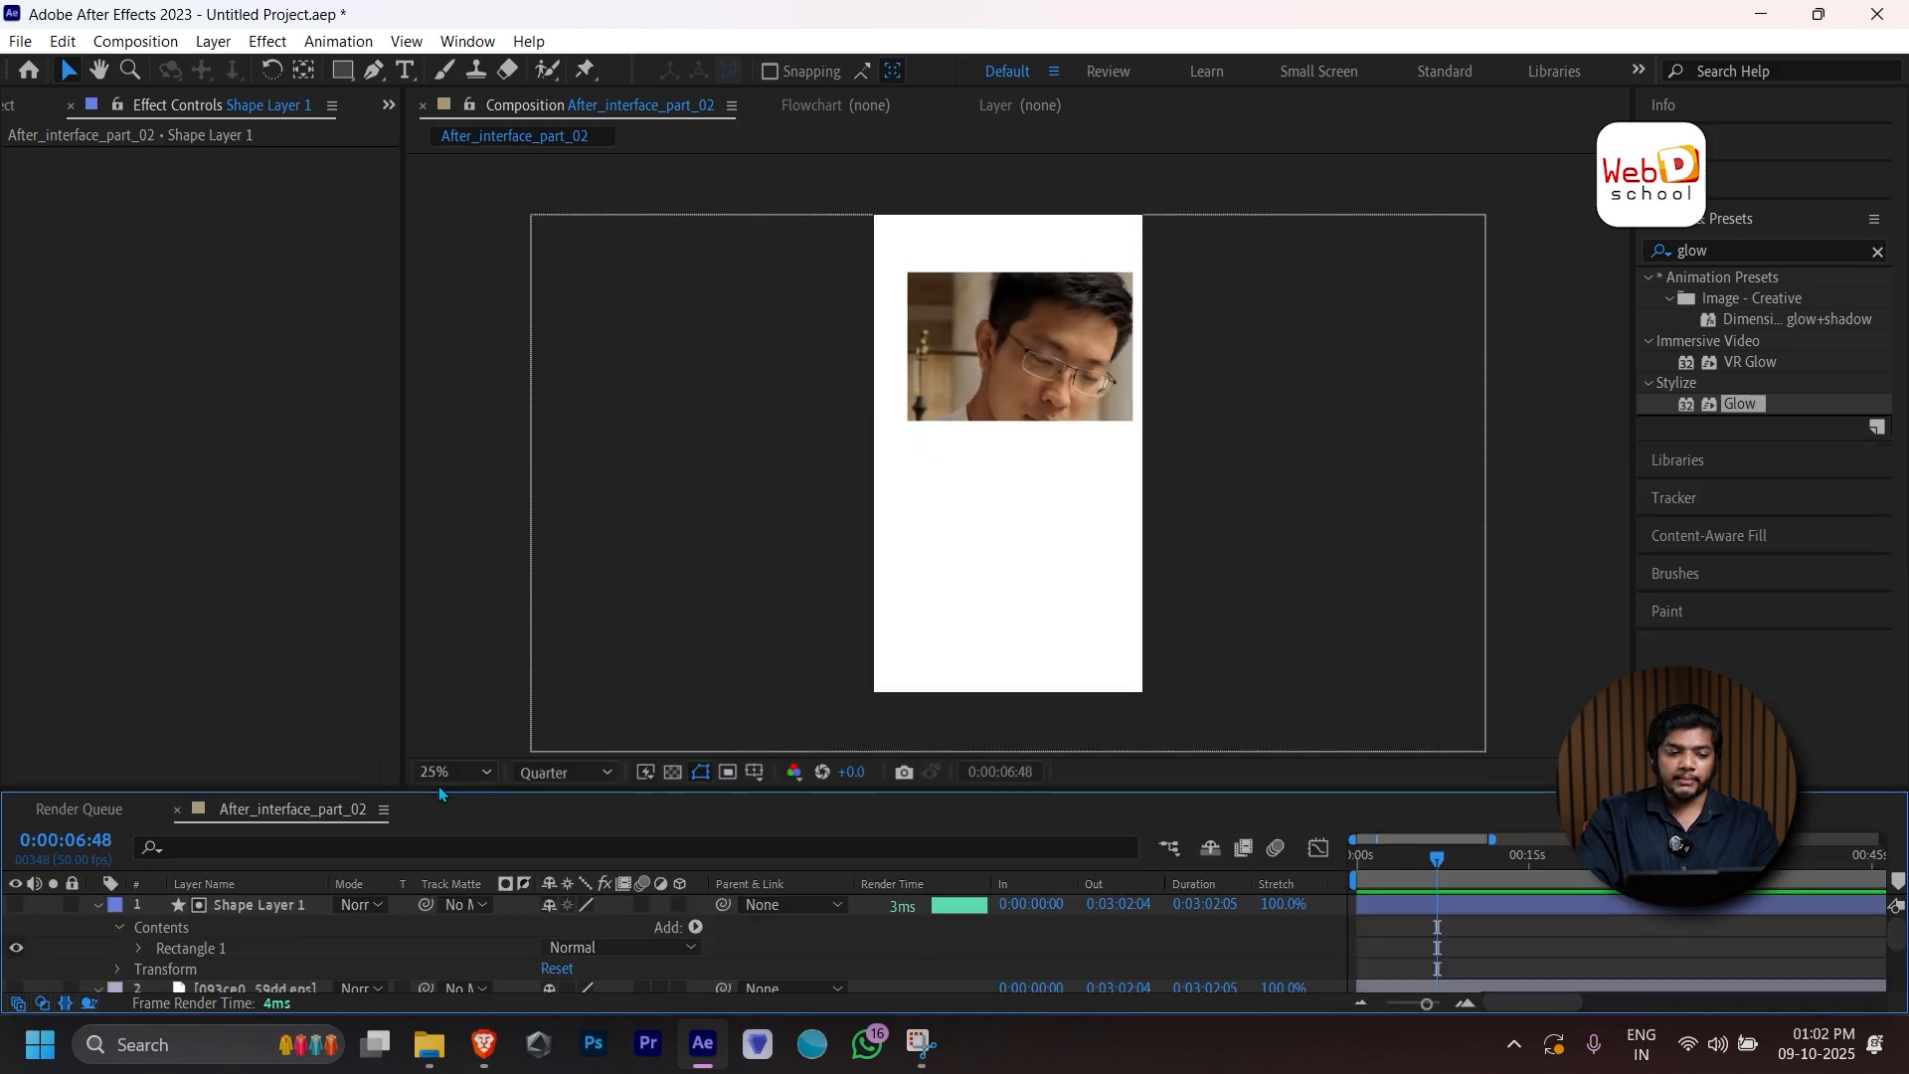
pyautogui.click(453, 773)
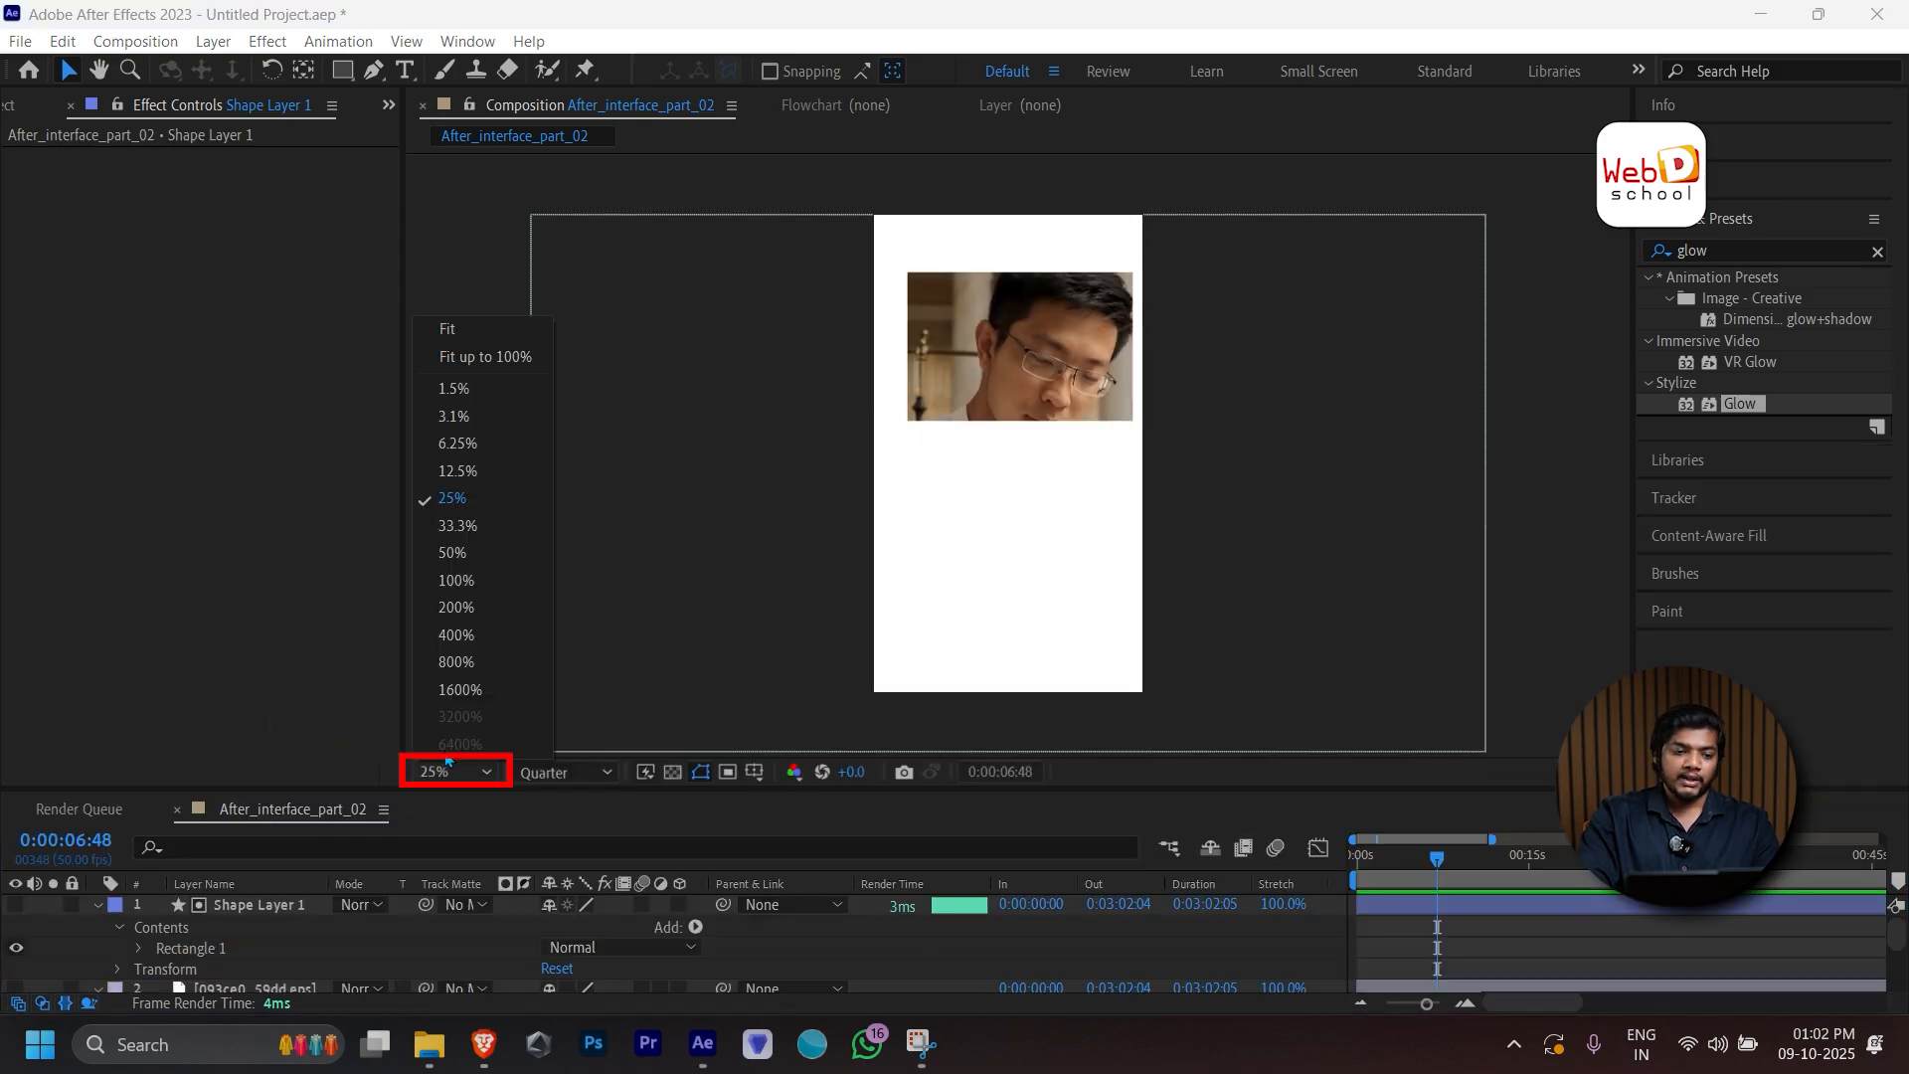
pyautogui.click(485, 330)
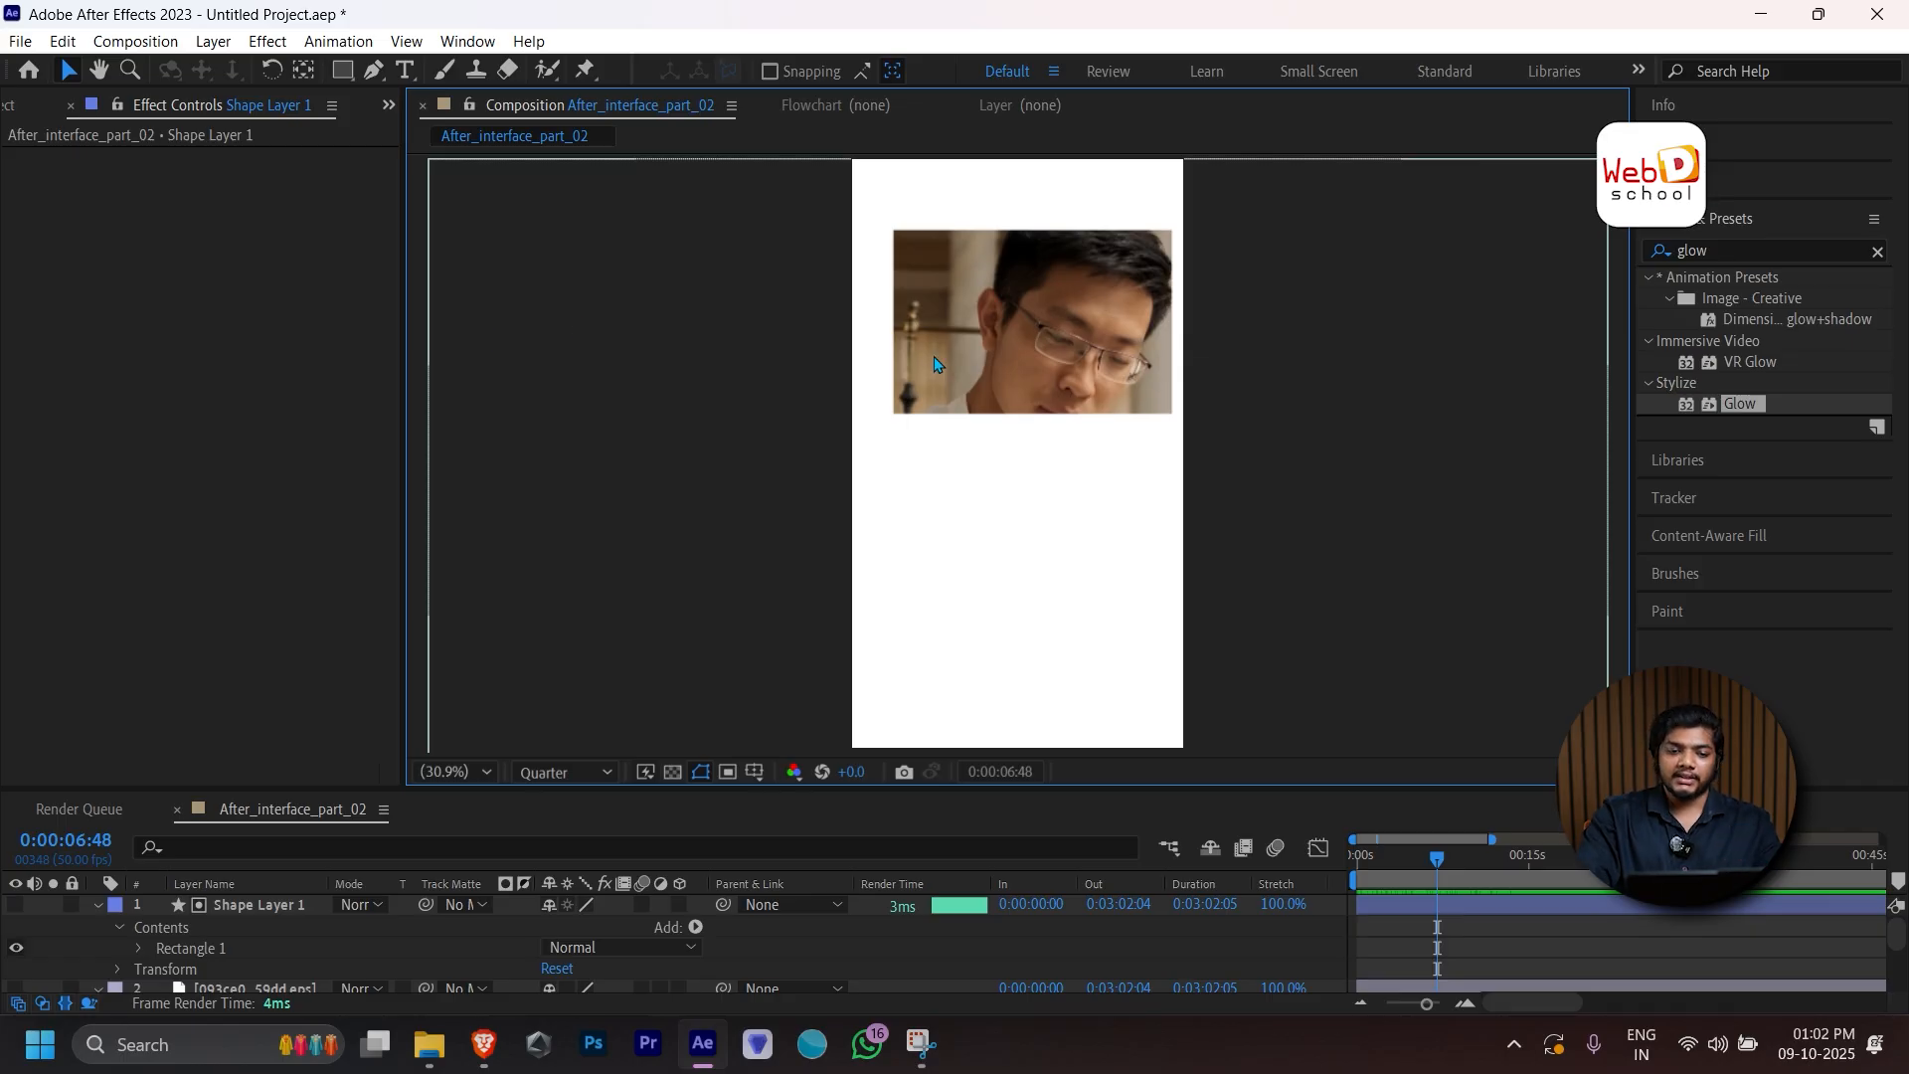
pyautogui.scroll(-4, 934, 356)
pyautogui.scroll(4, 937, 364)
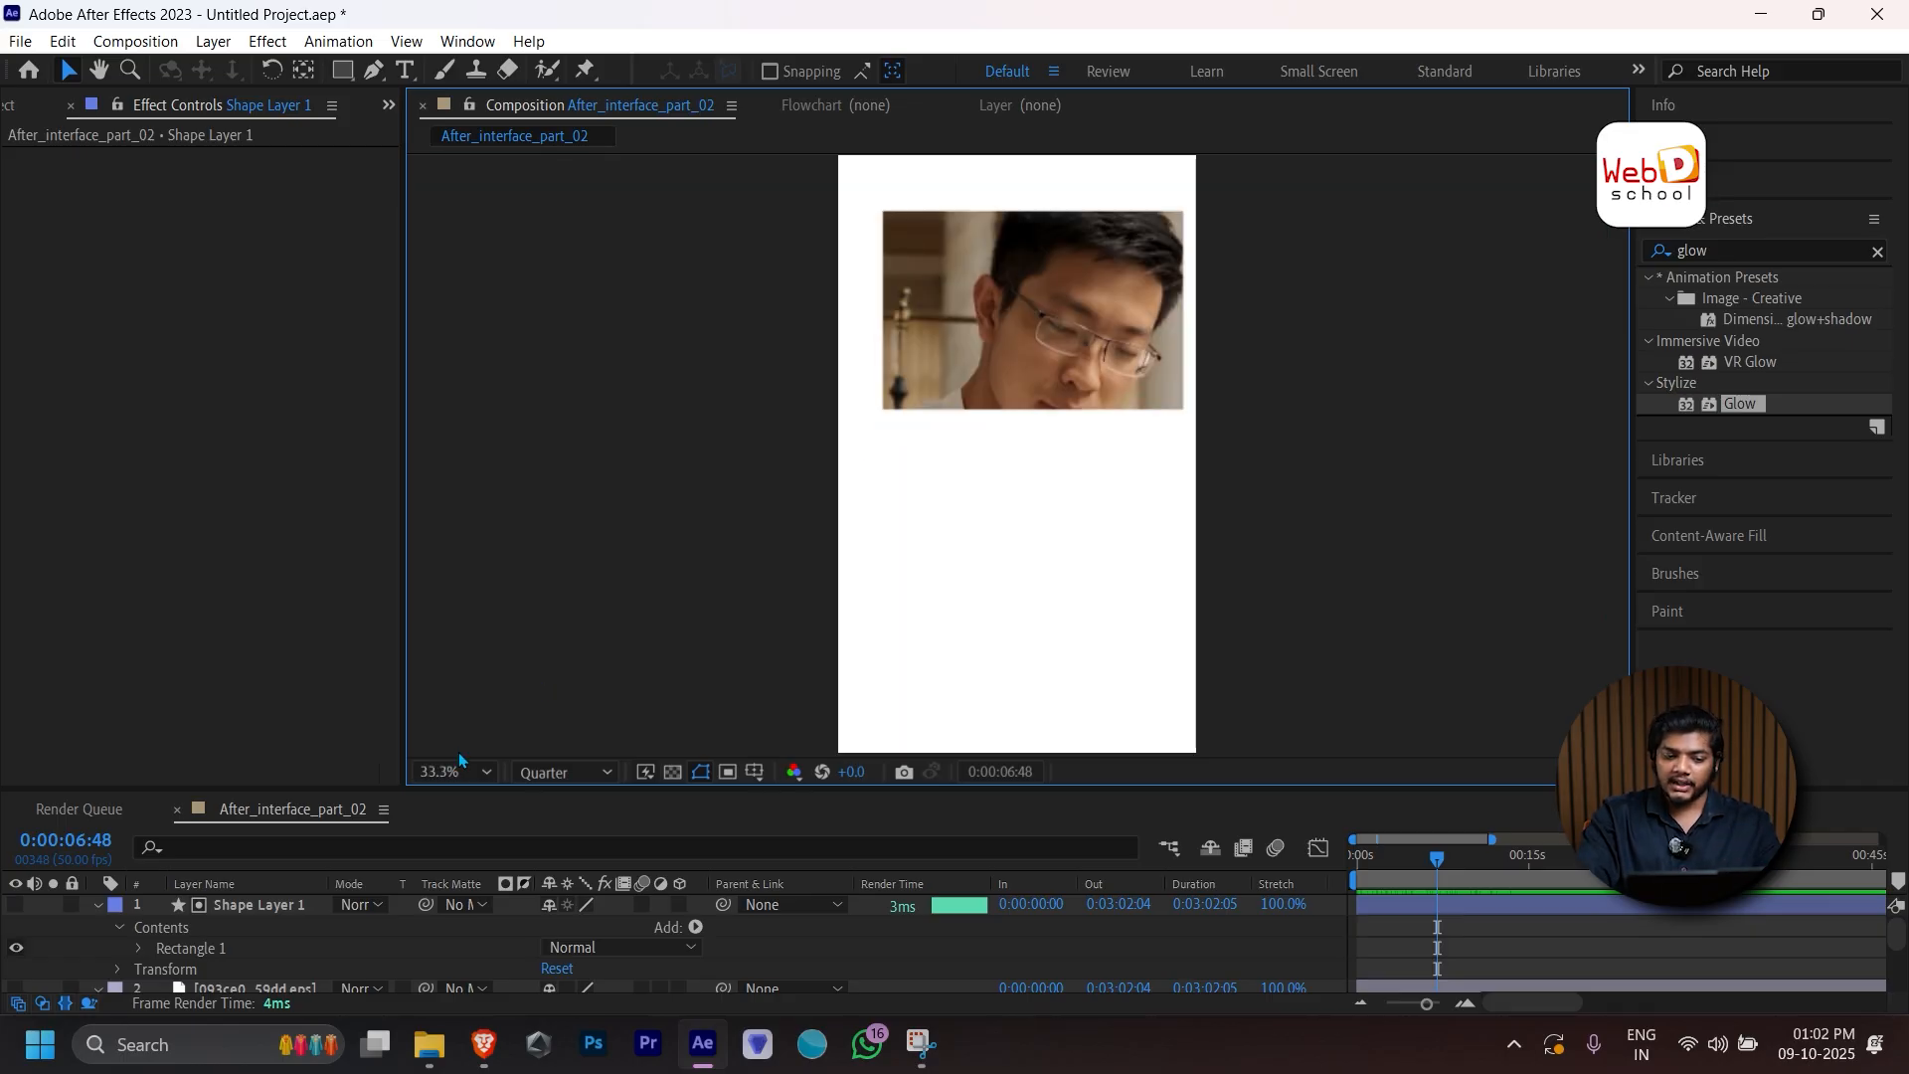
pyautogui.click(456, 772)
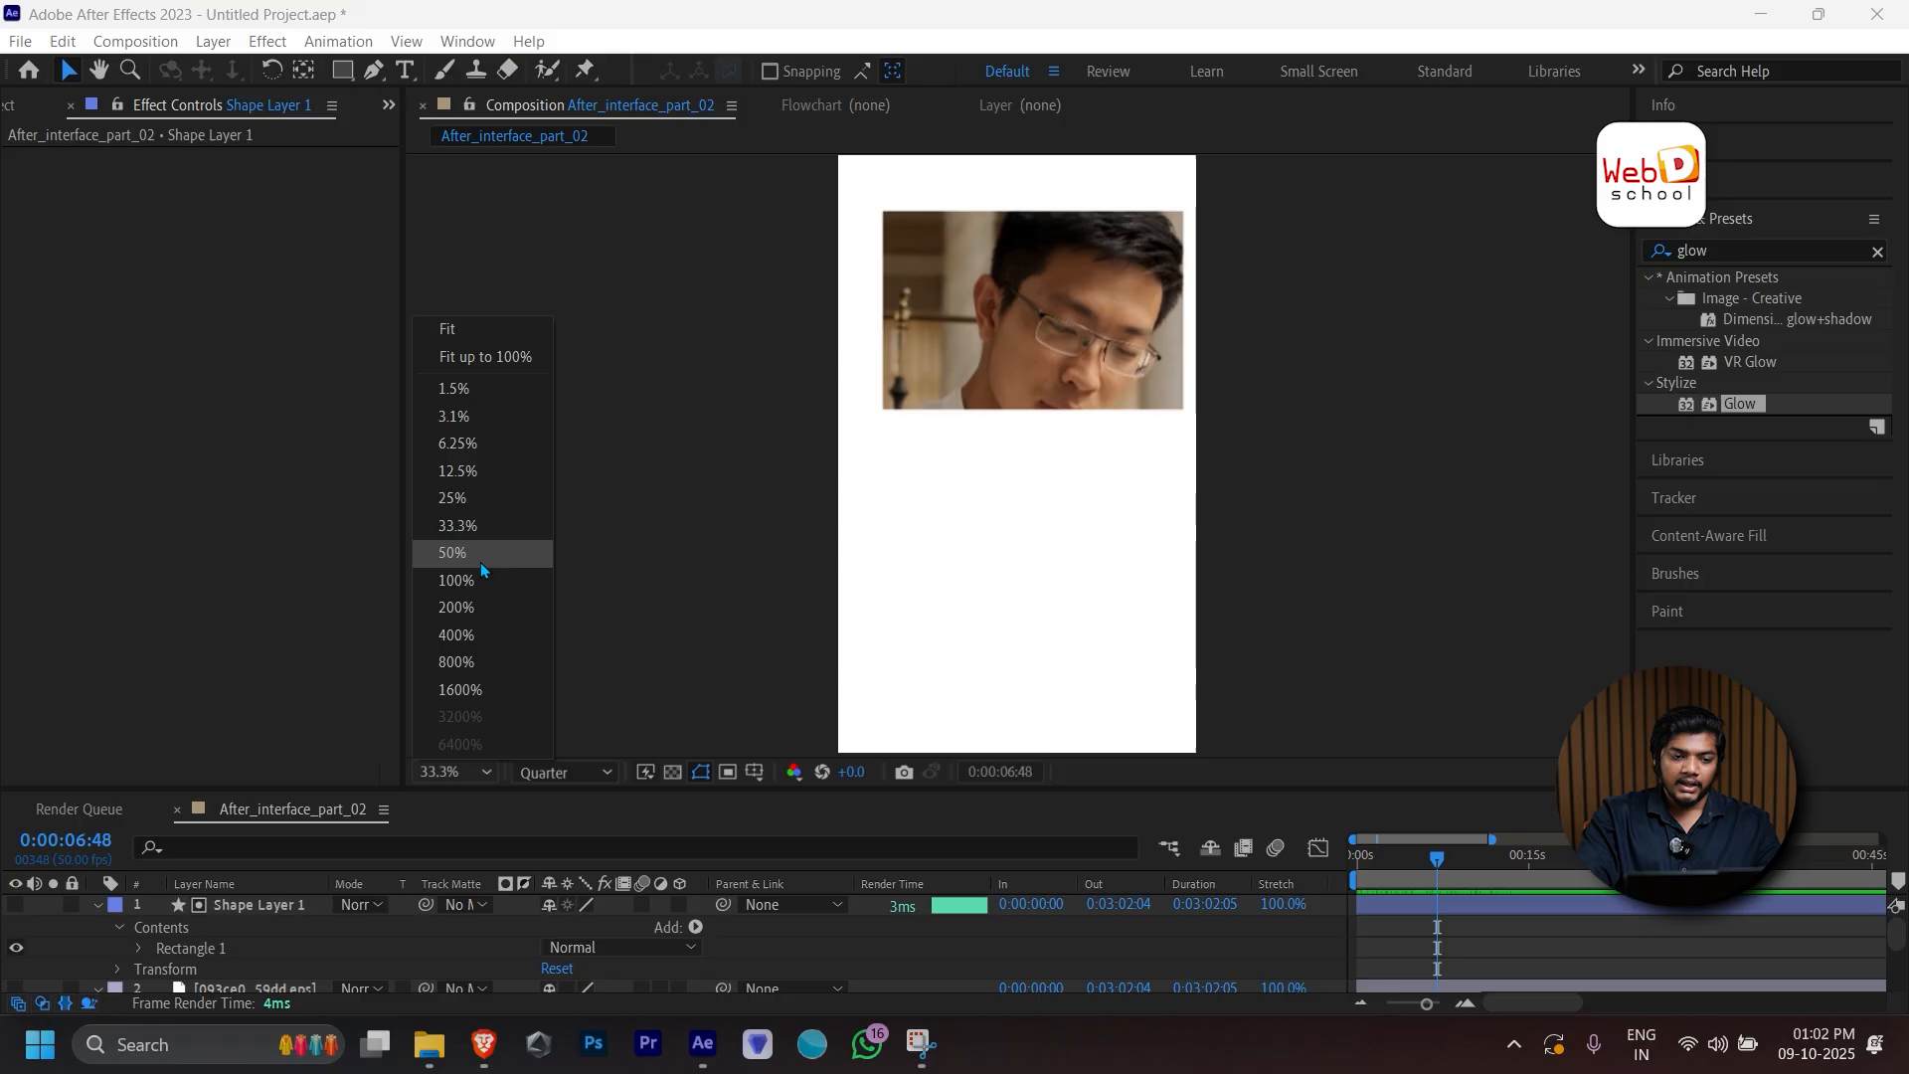
pyautogui.click(486, 328)
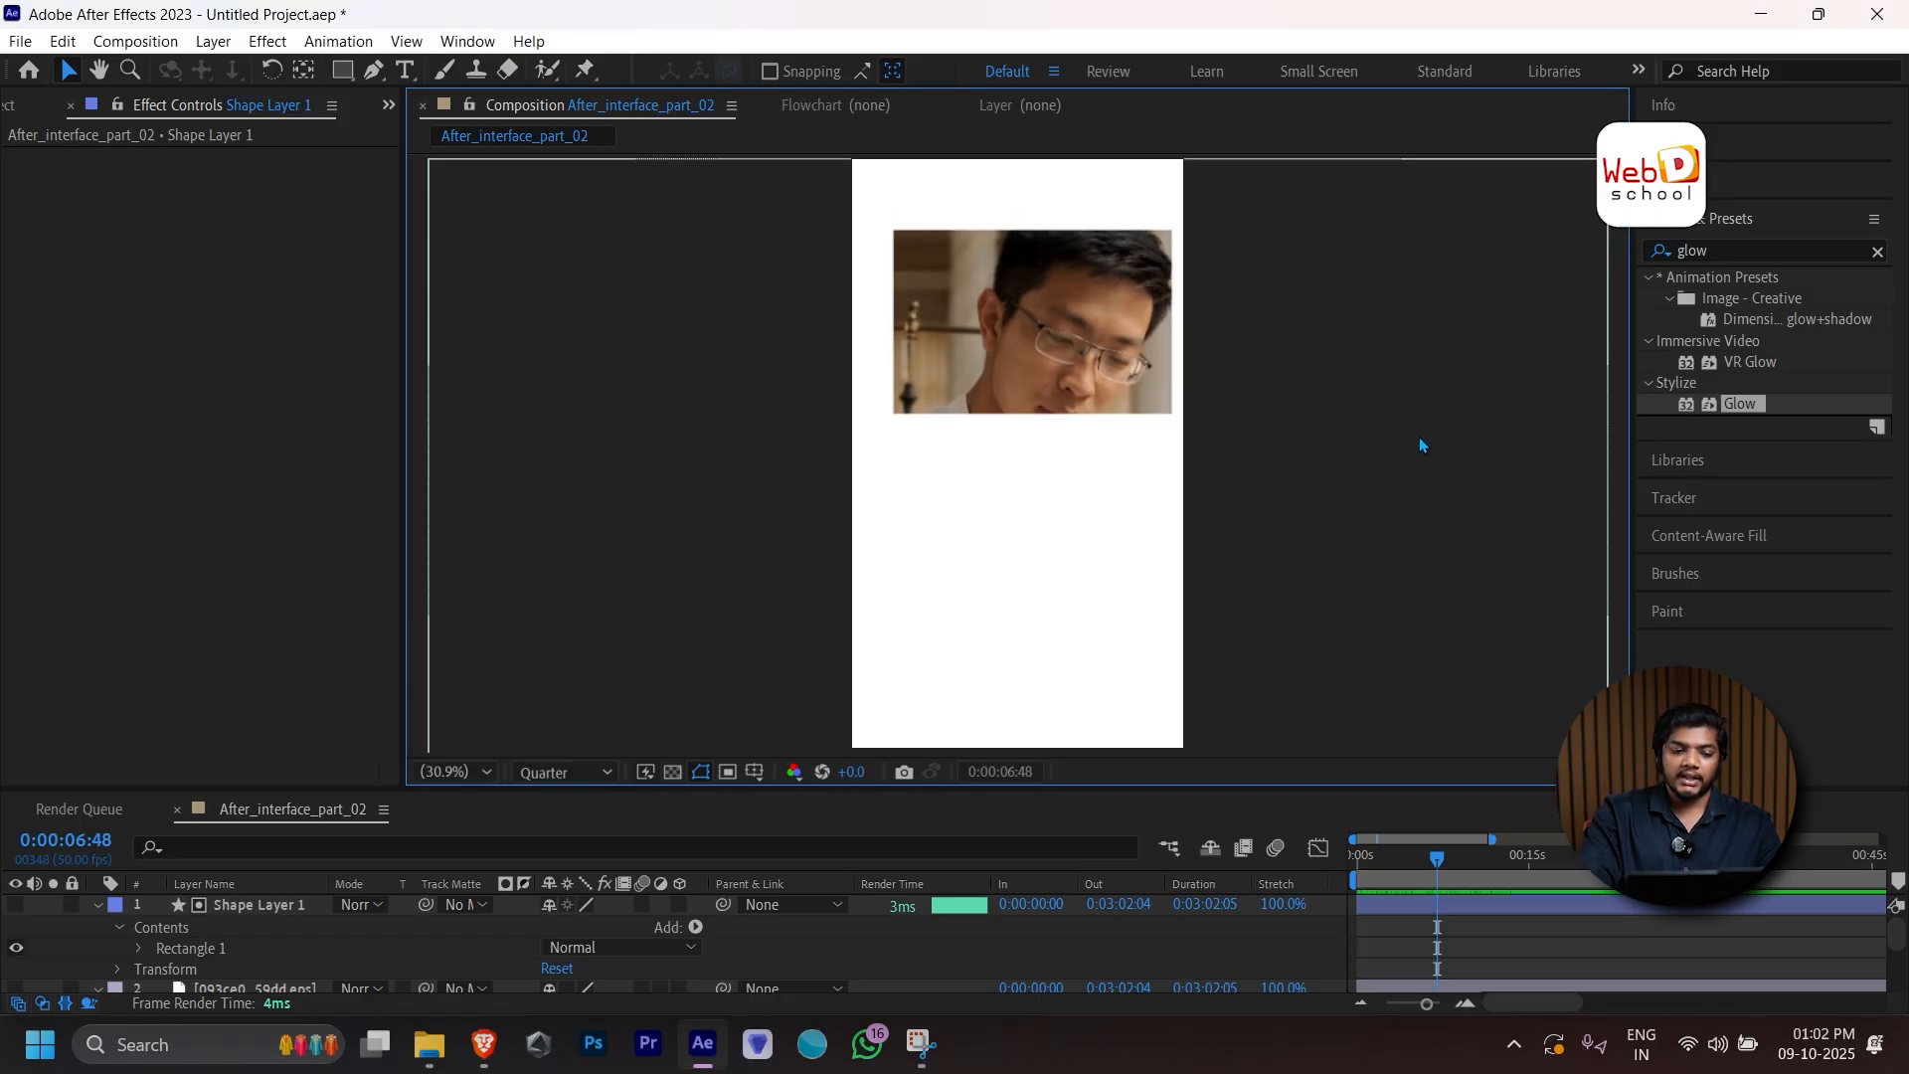
# Try the composition preview at Full resolution and return it to Quarter.
pyautogui.click(577, 783)
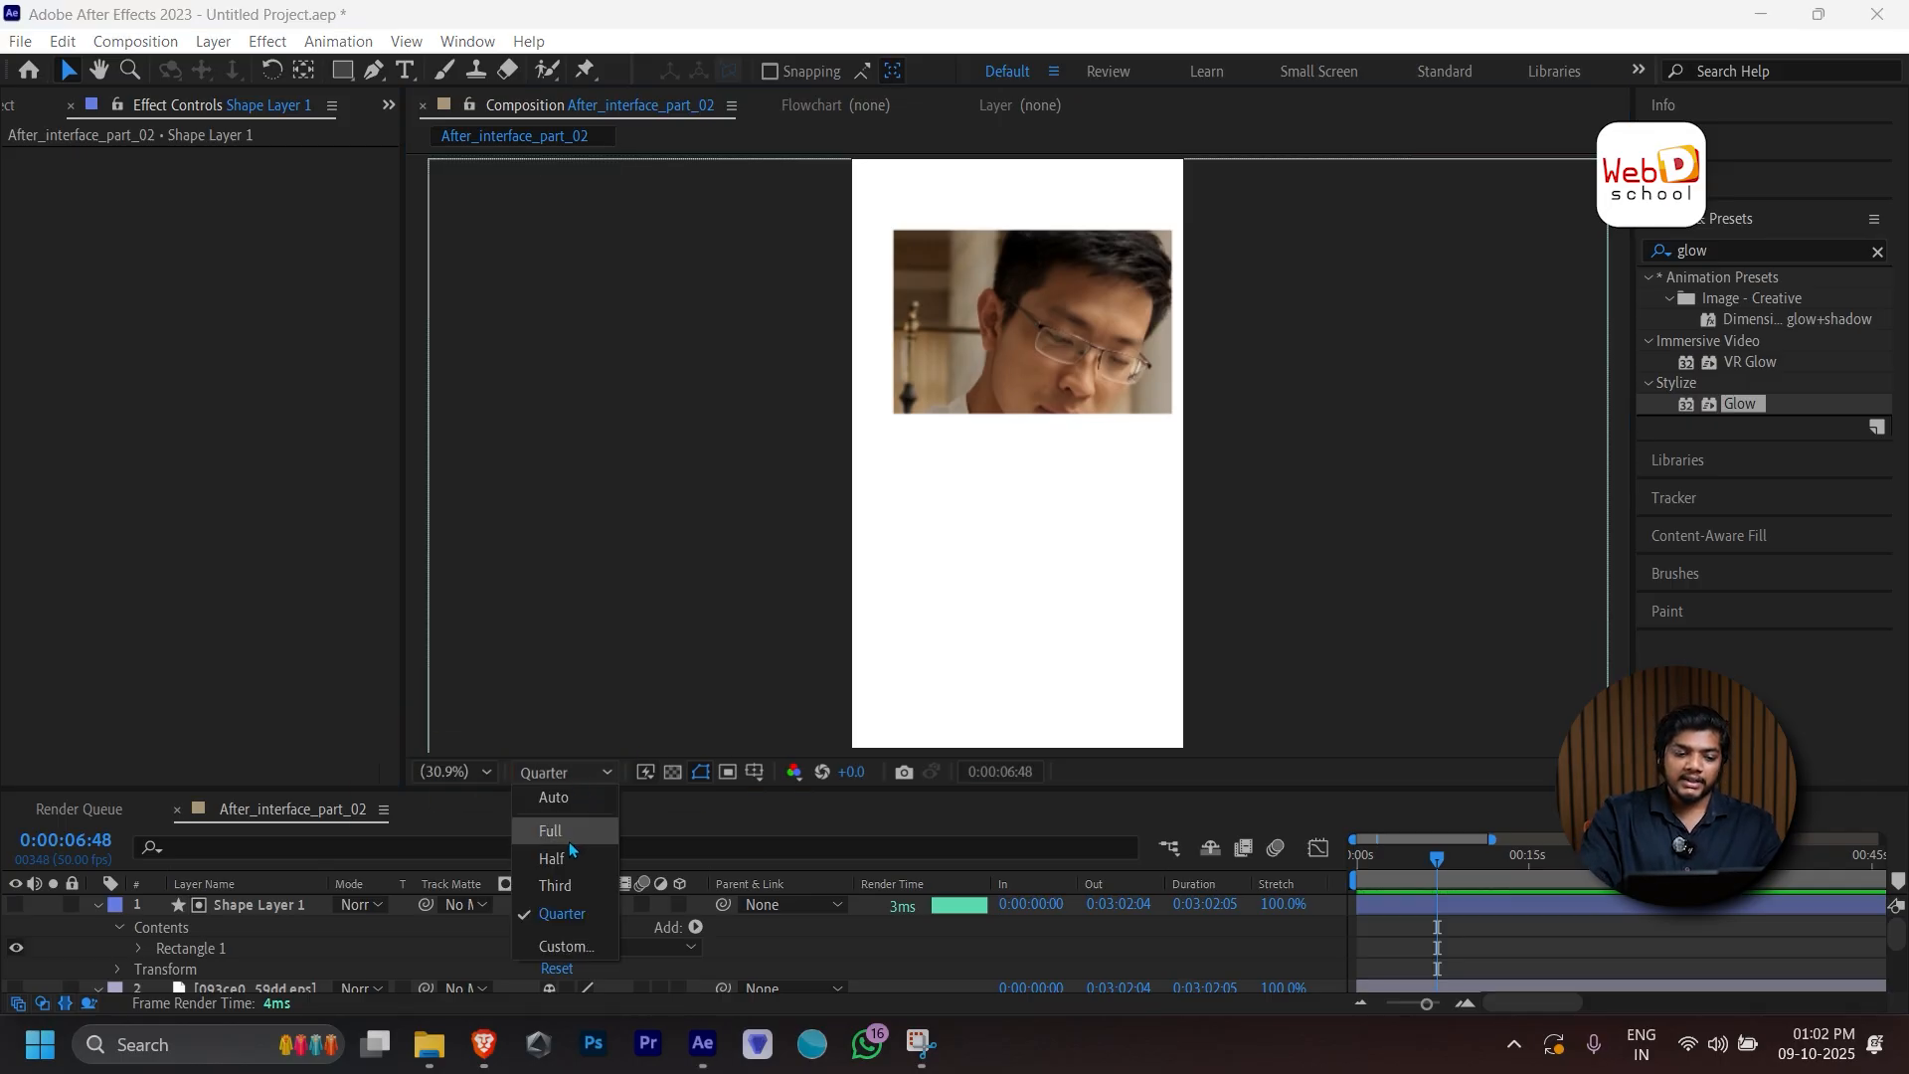
pyautogui.click(569, 842)
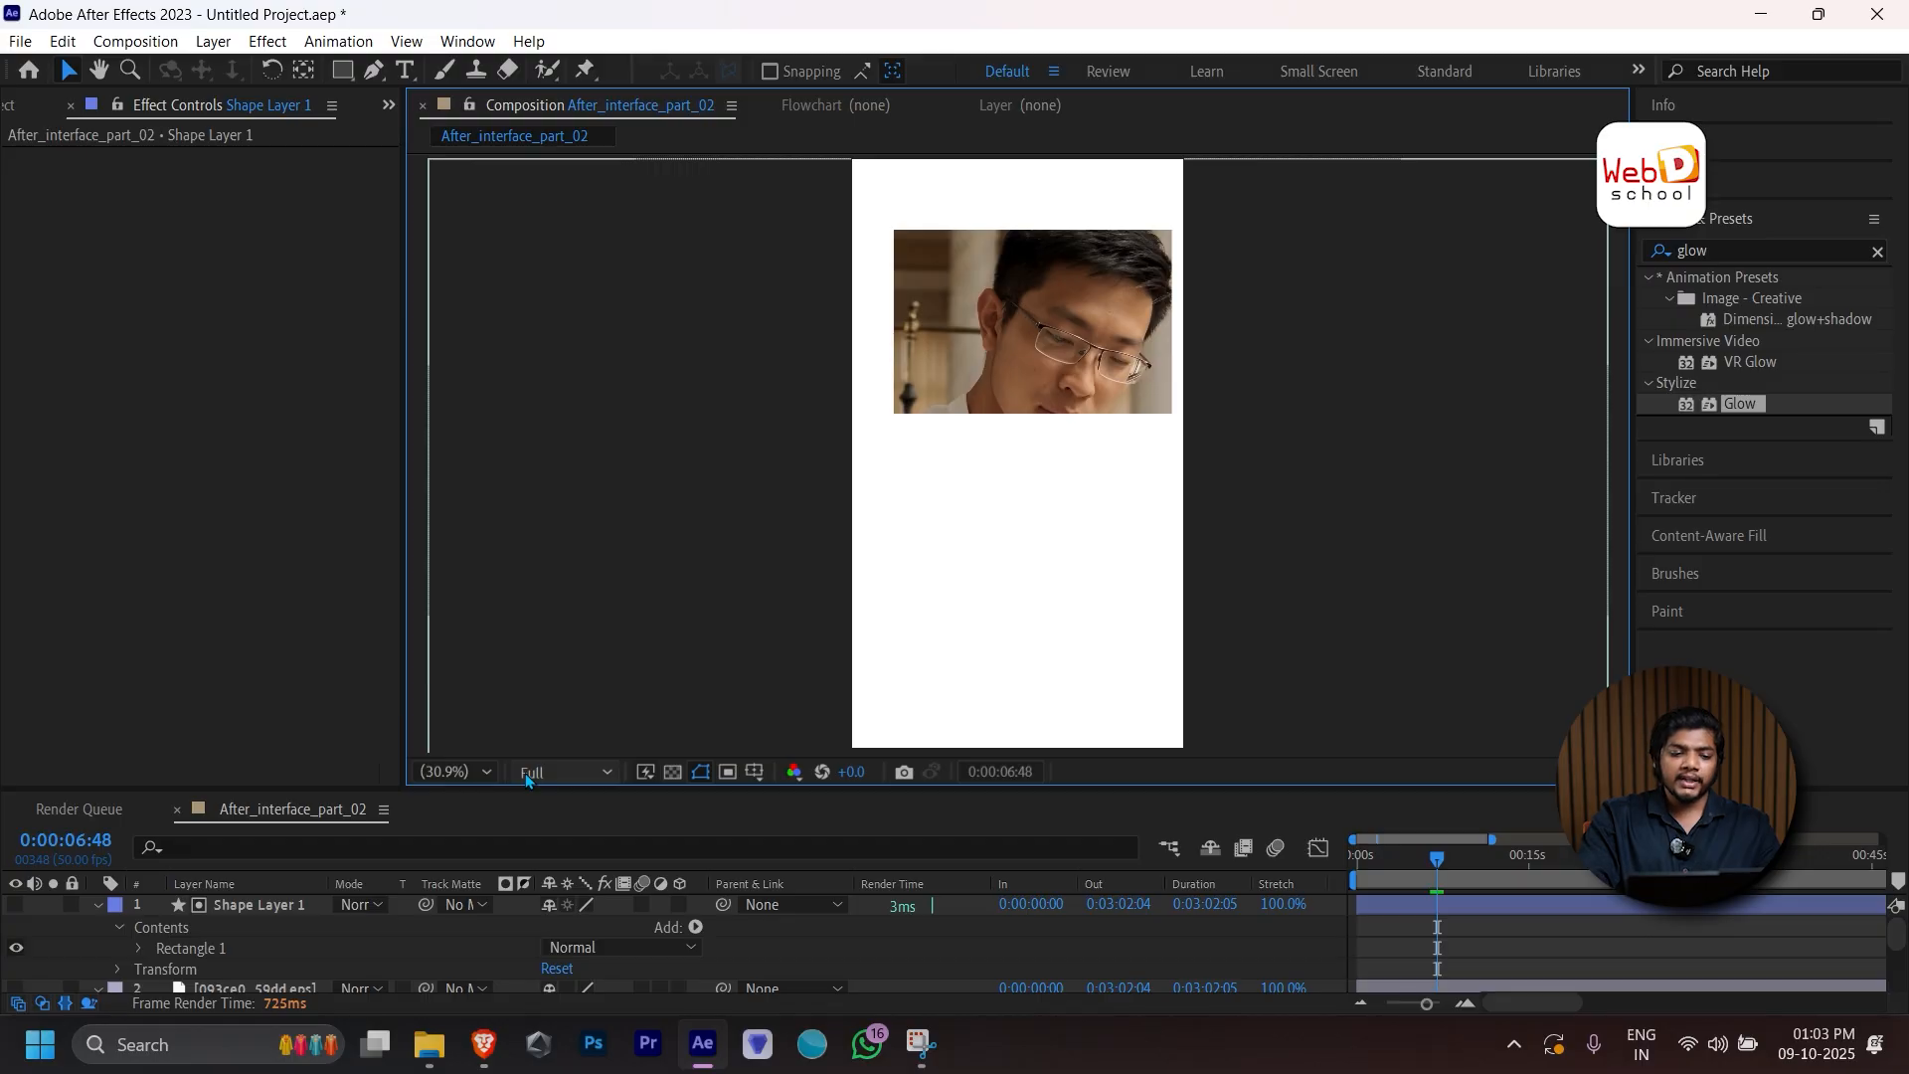
pyautogui.click(531, 774)
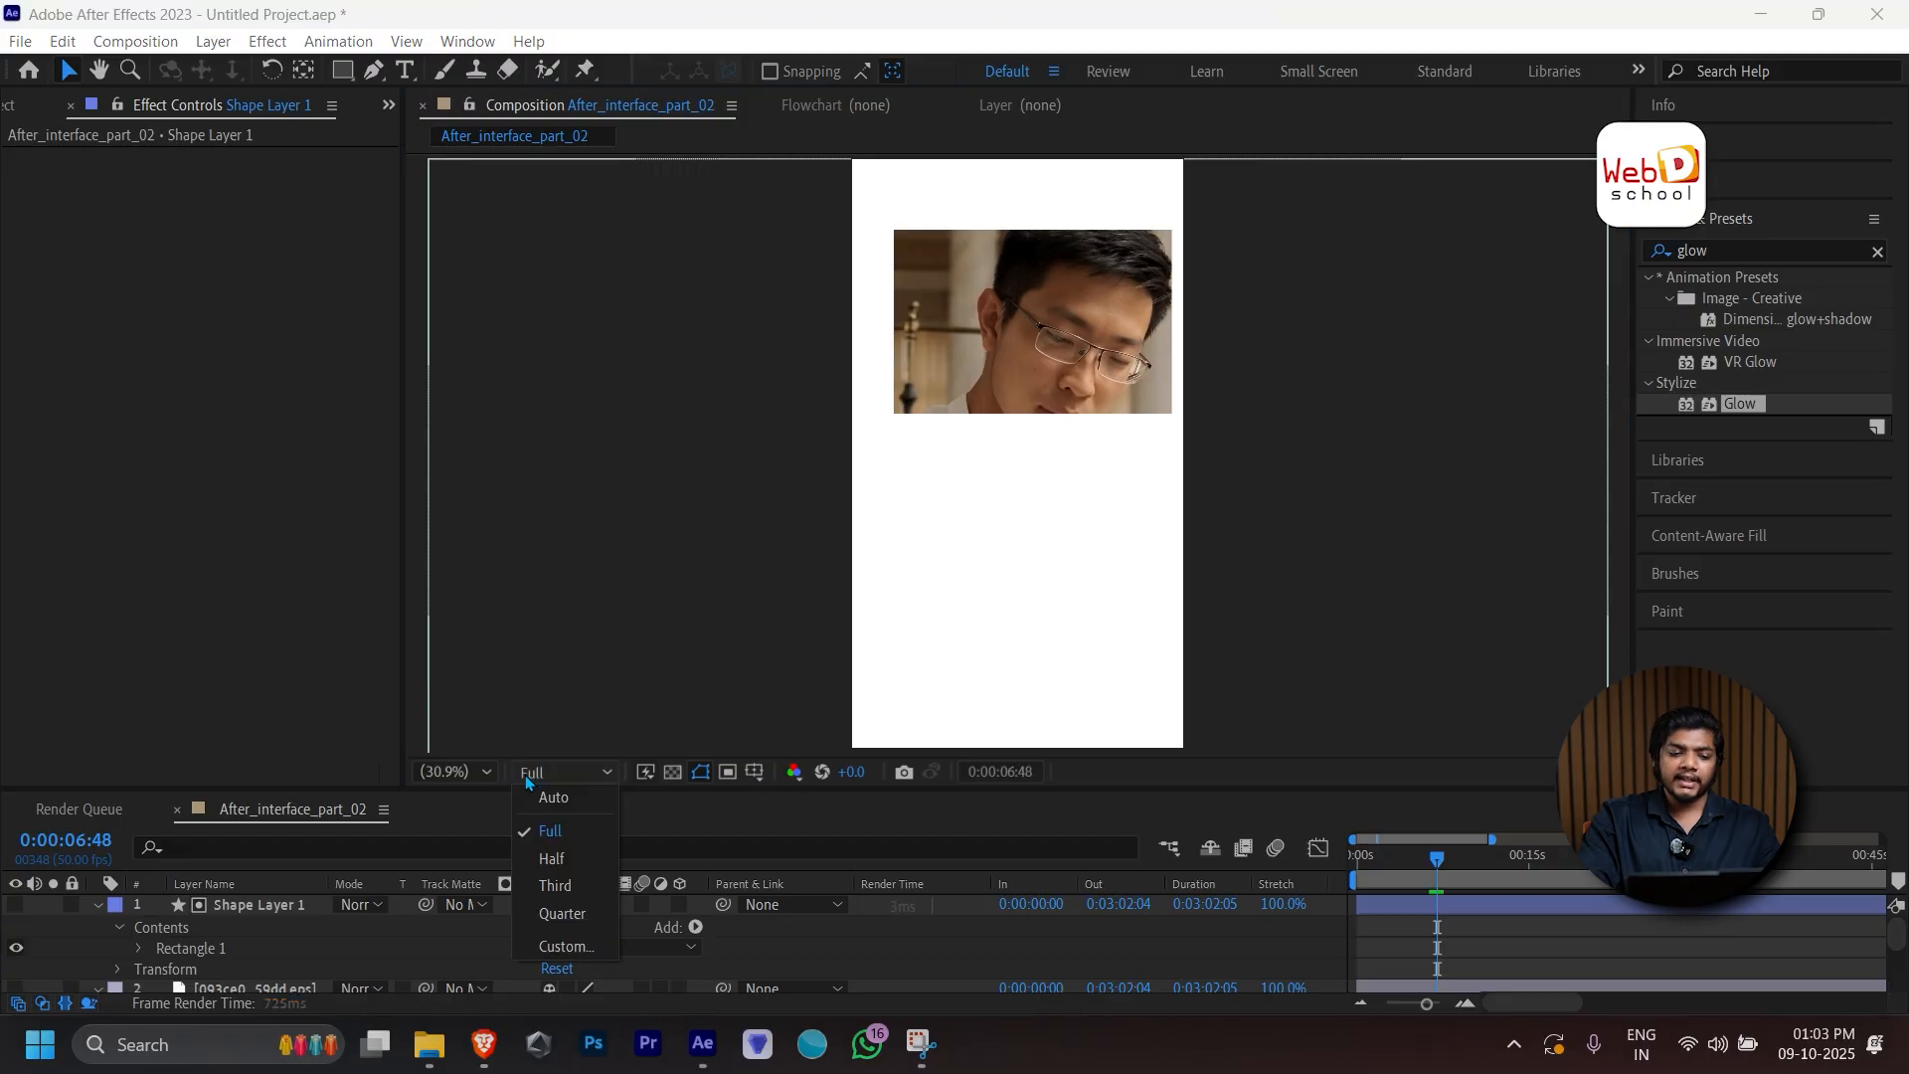
pyautogui.click(573, 912)
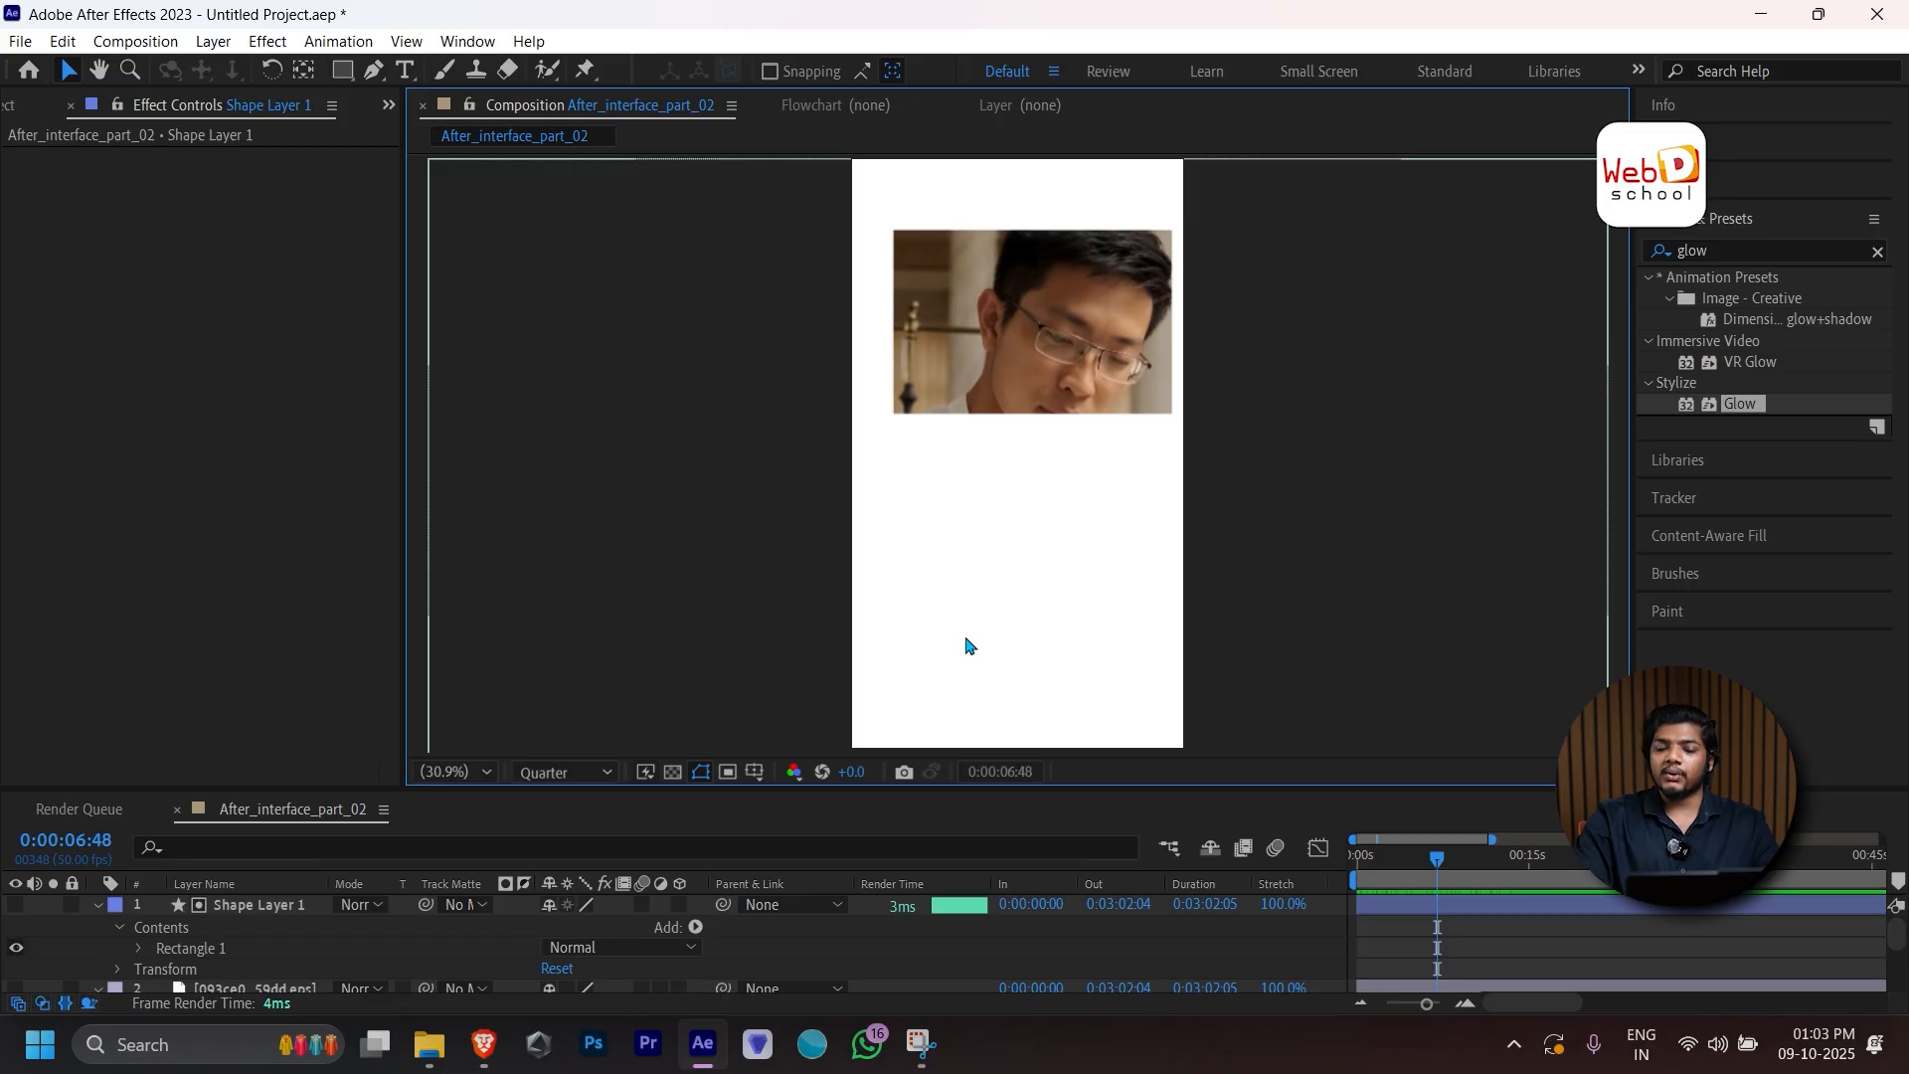
# Turn on the transparency grid behind the composition and delete the rectangle's shape layer.
pyautogui.click(966, 646)
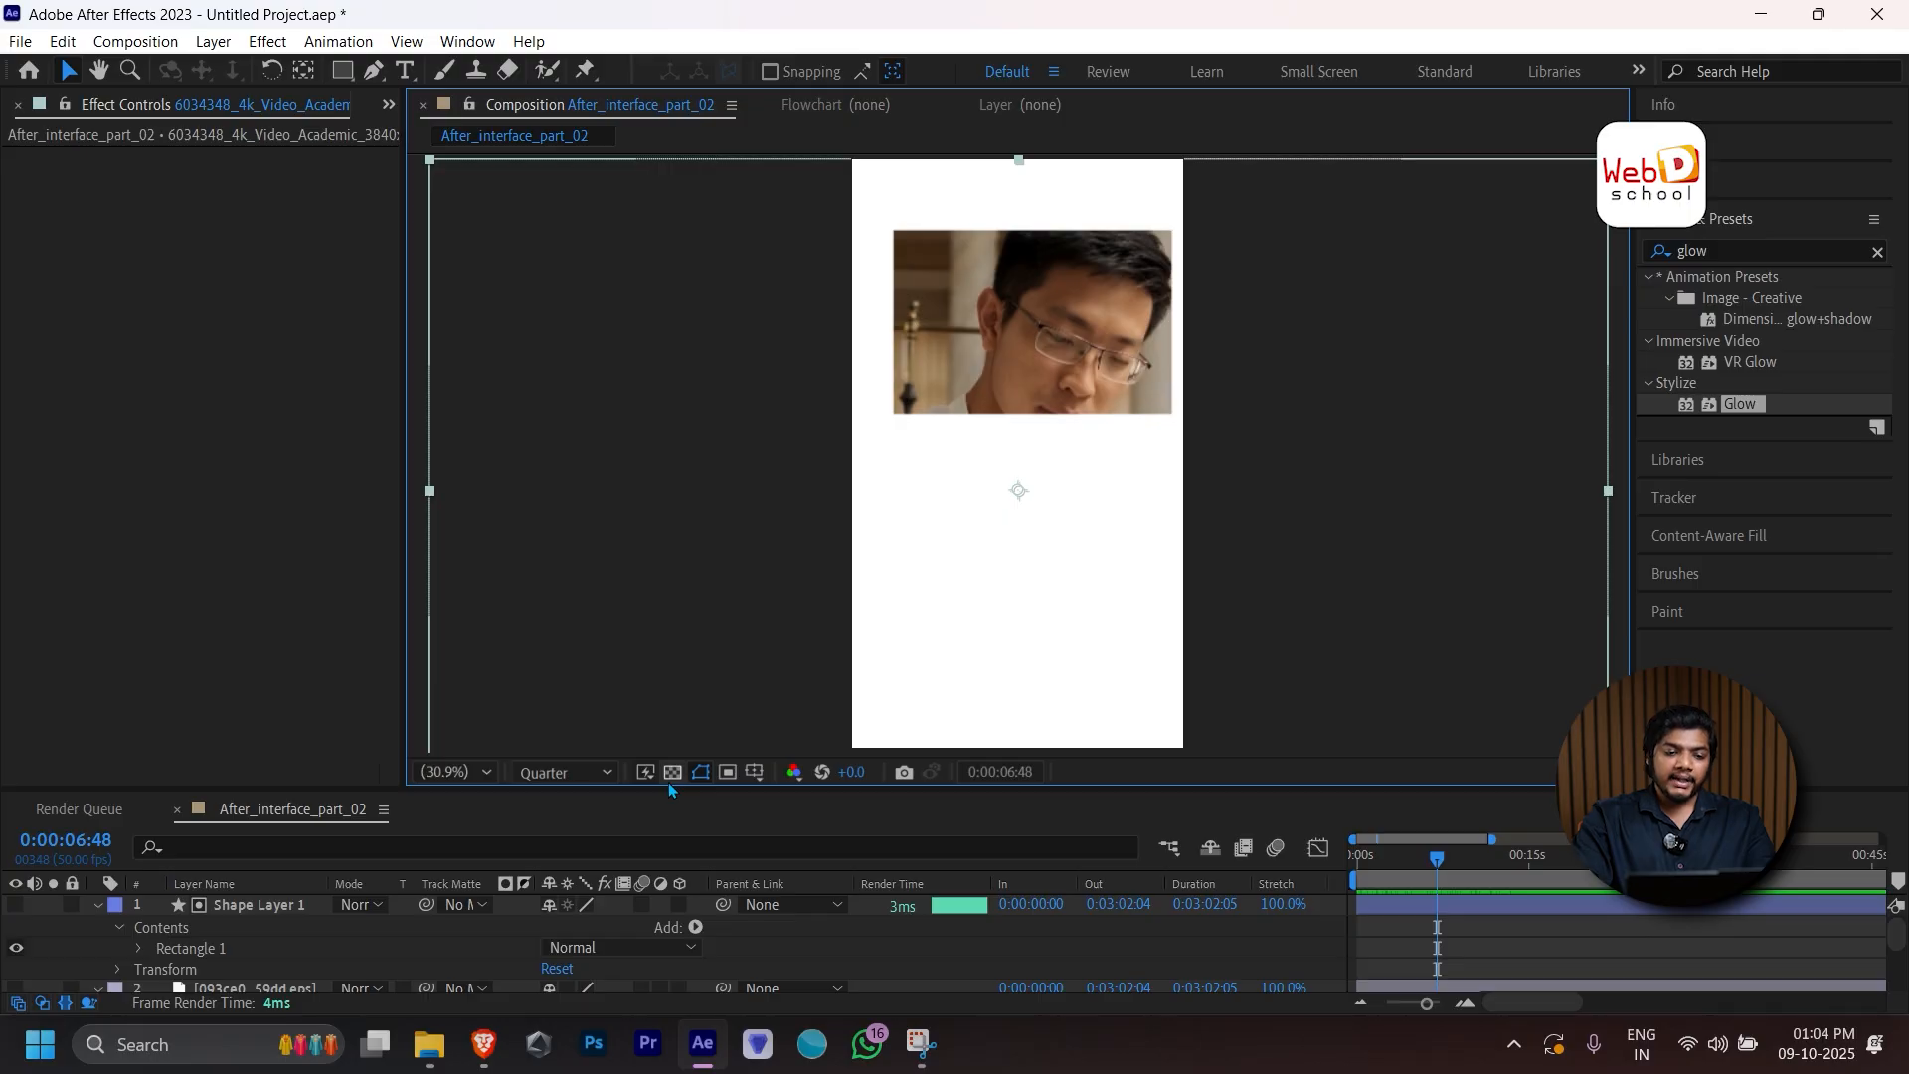
pyautogui.click(672, 773)
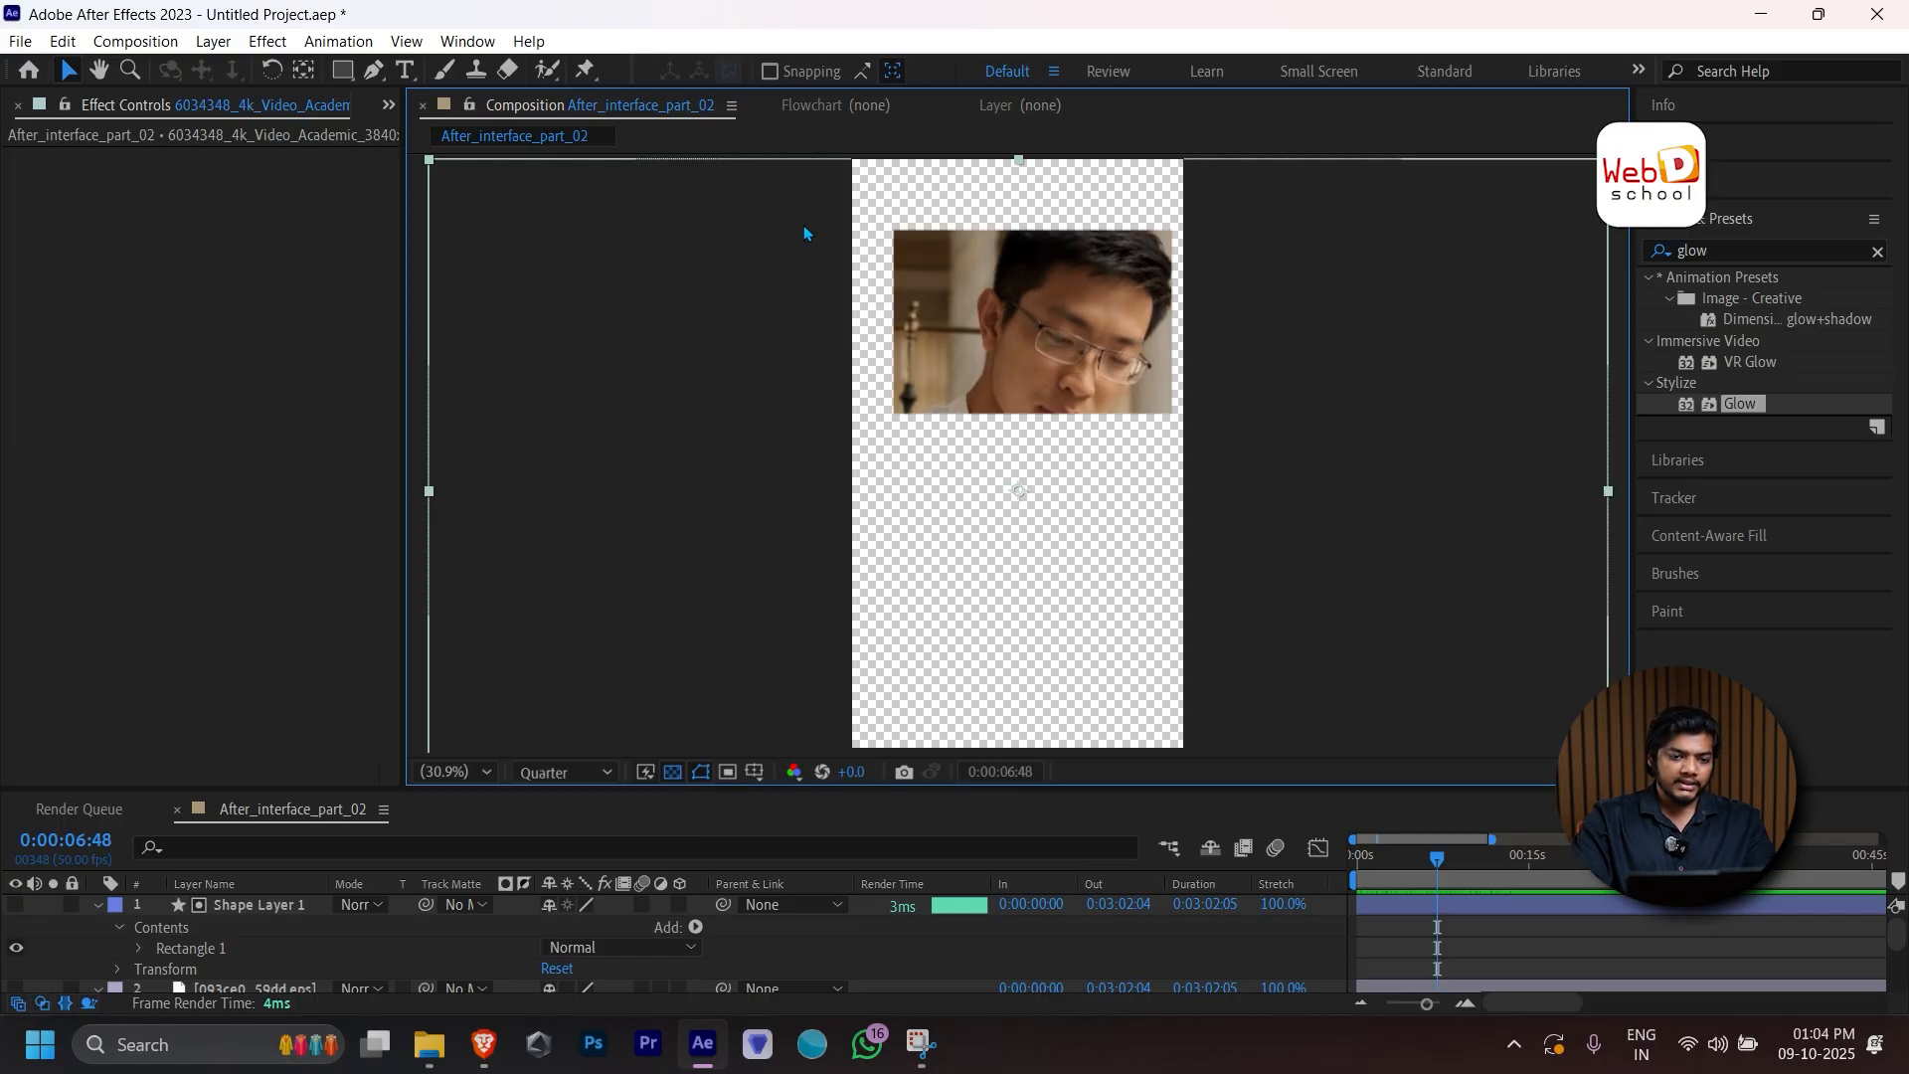
pyautogui.click(290, 906)
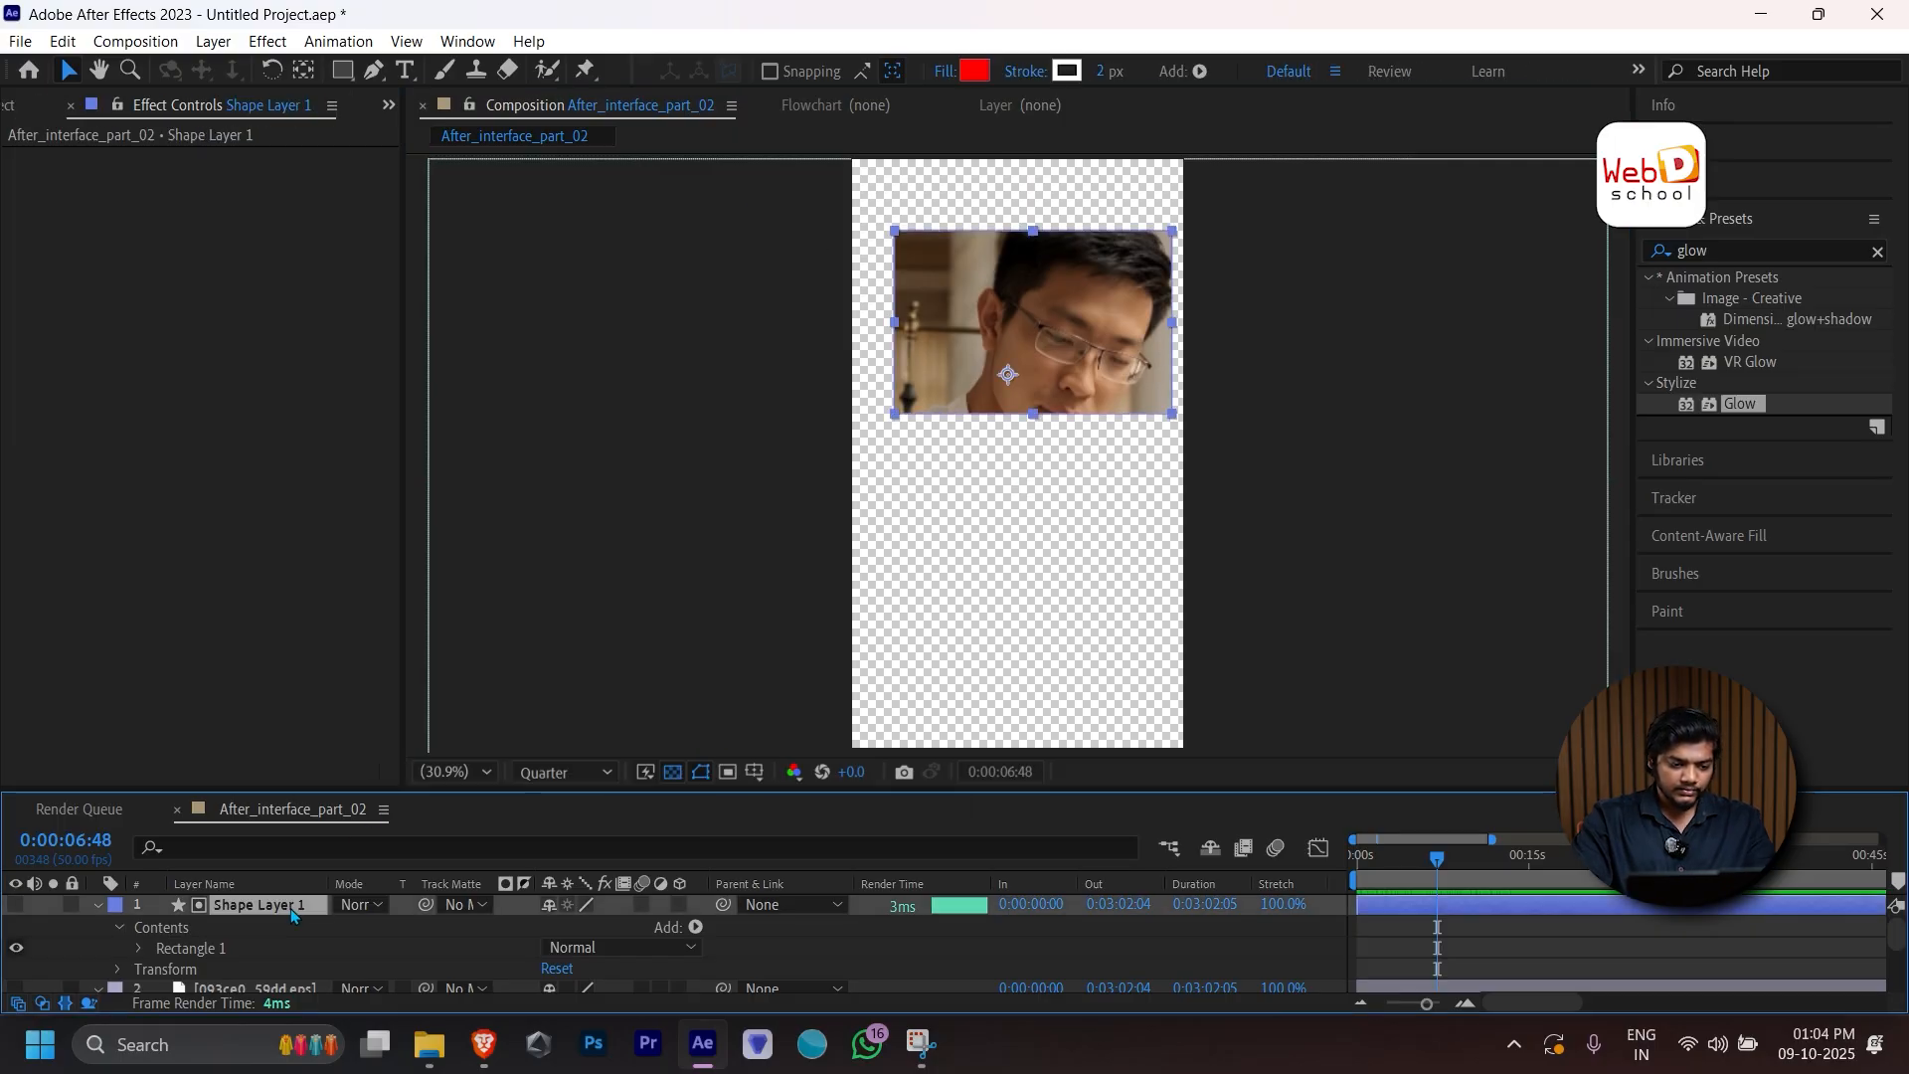
pyautogui.press('Delete')
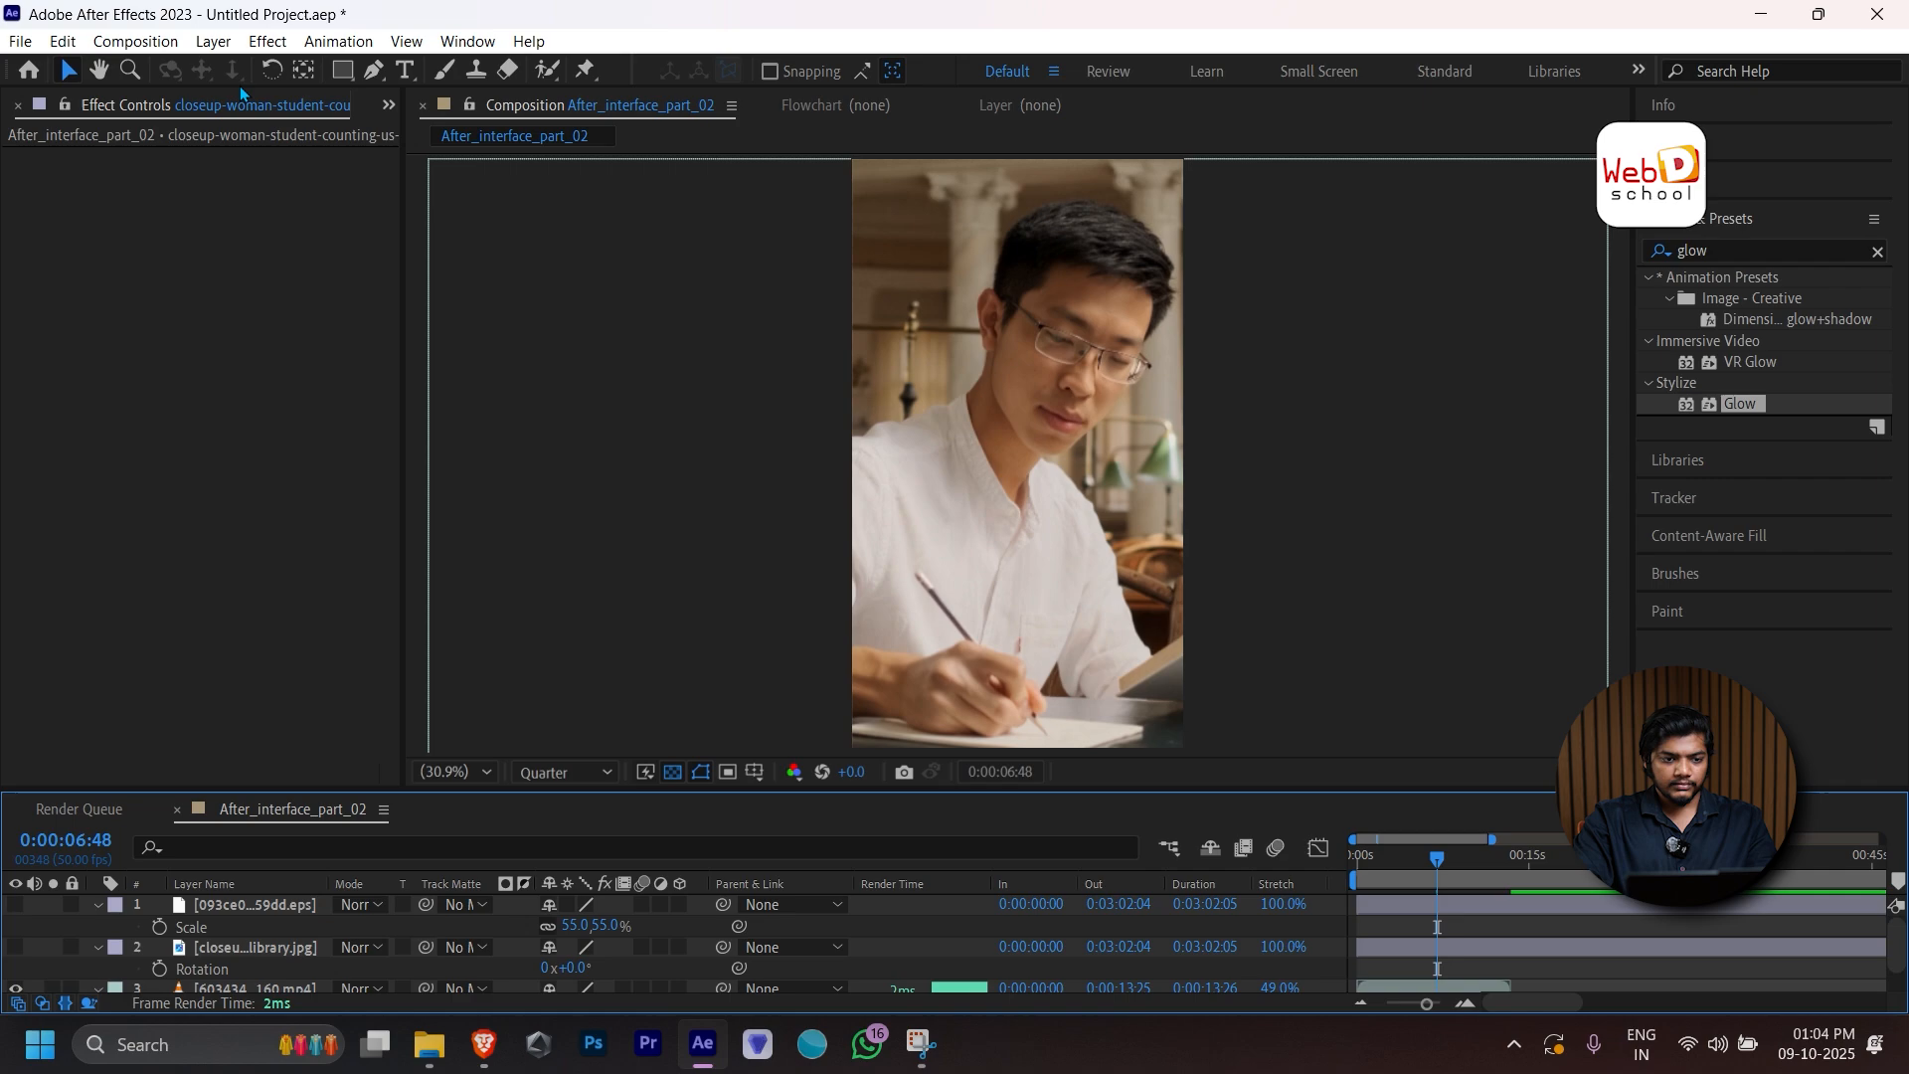
# Draw a rectangular mask around the man's face on the MP4 layer, and toggle the visibility of mask and shape paths.
pyautogui.click(342, 69)
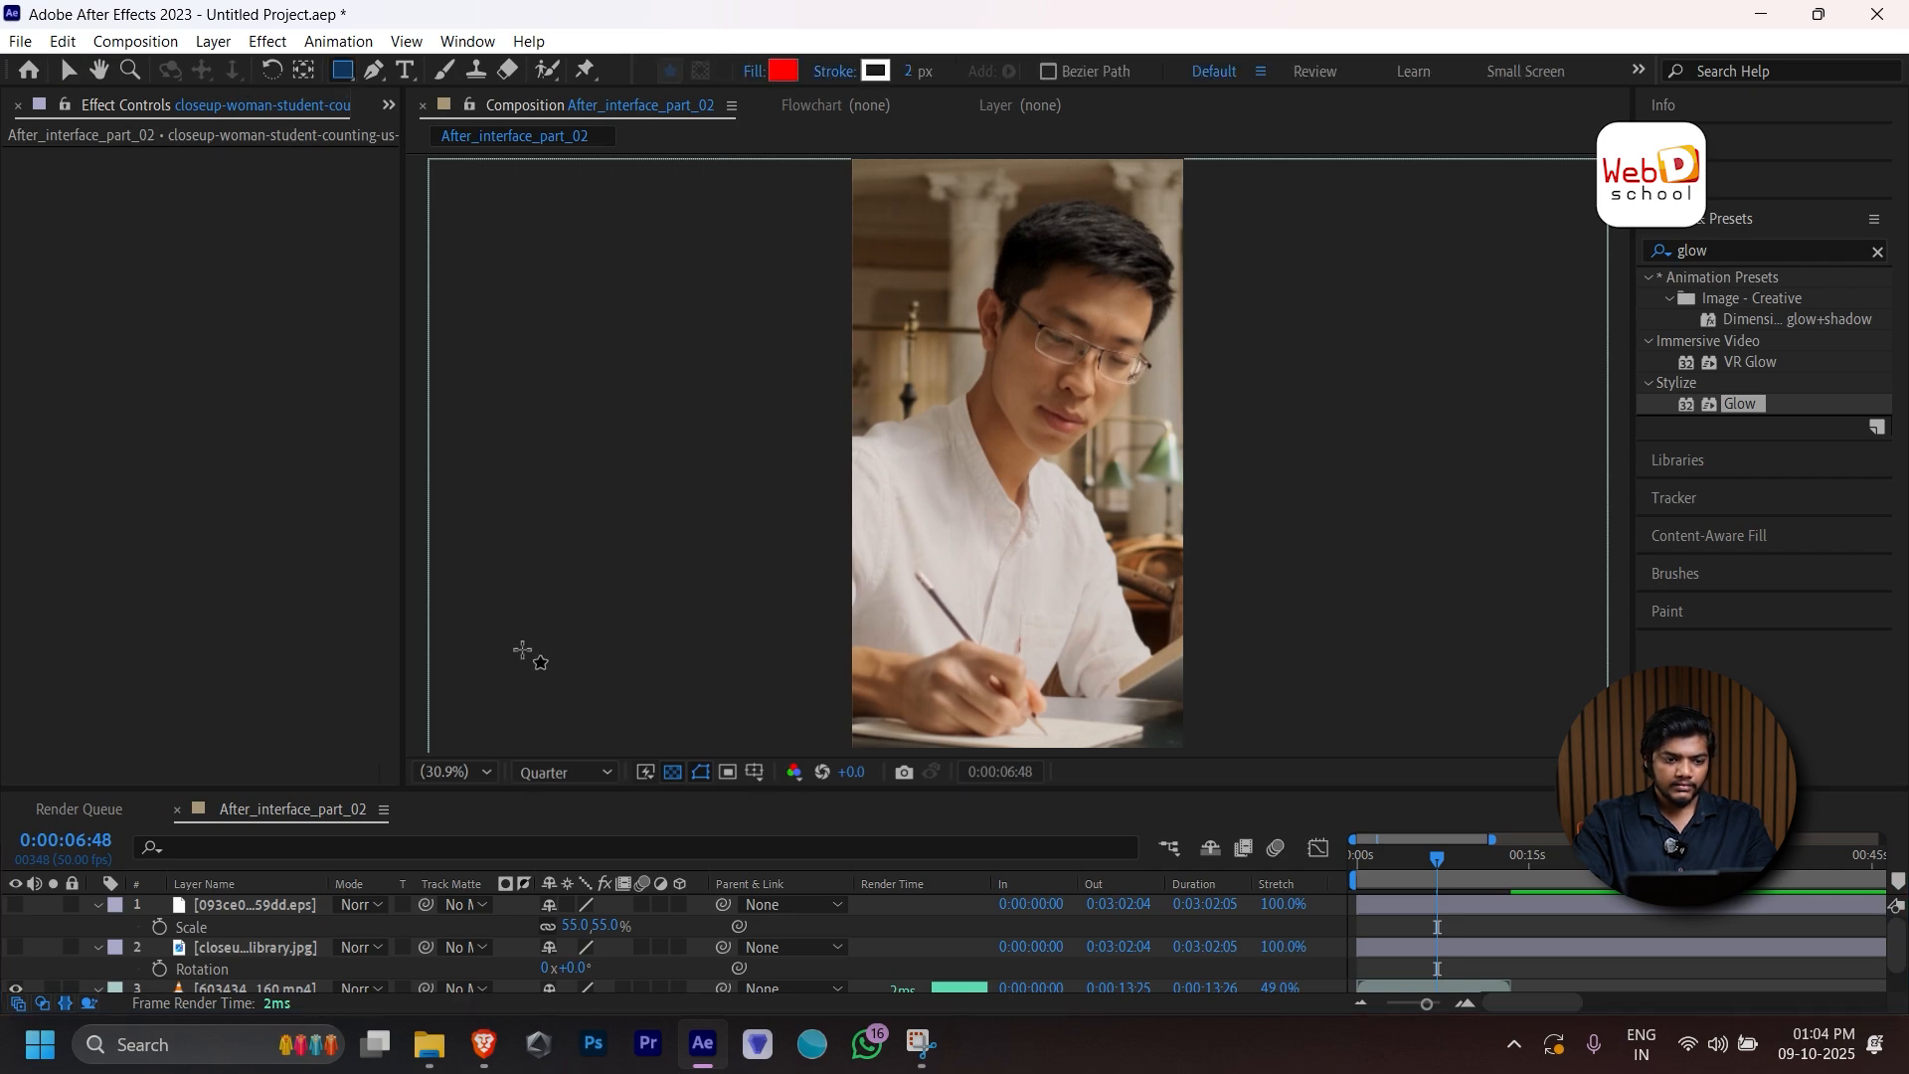
pyautogui.scroll(-1, 239, 955)
pyautogui.click(243, 961)
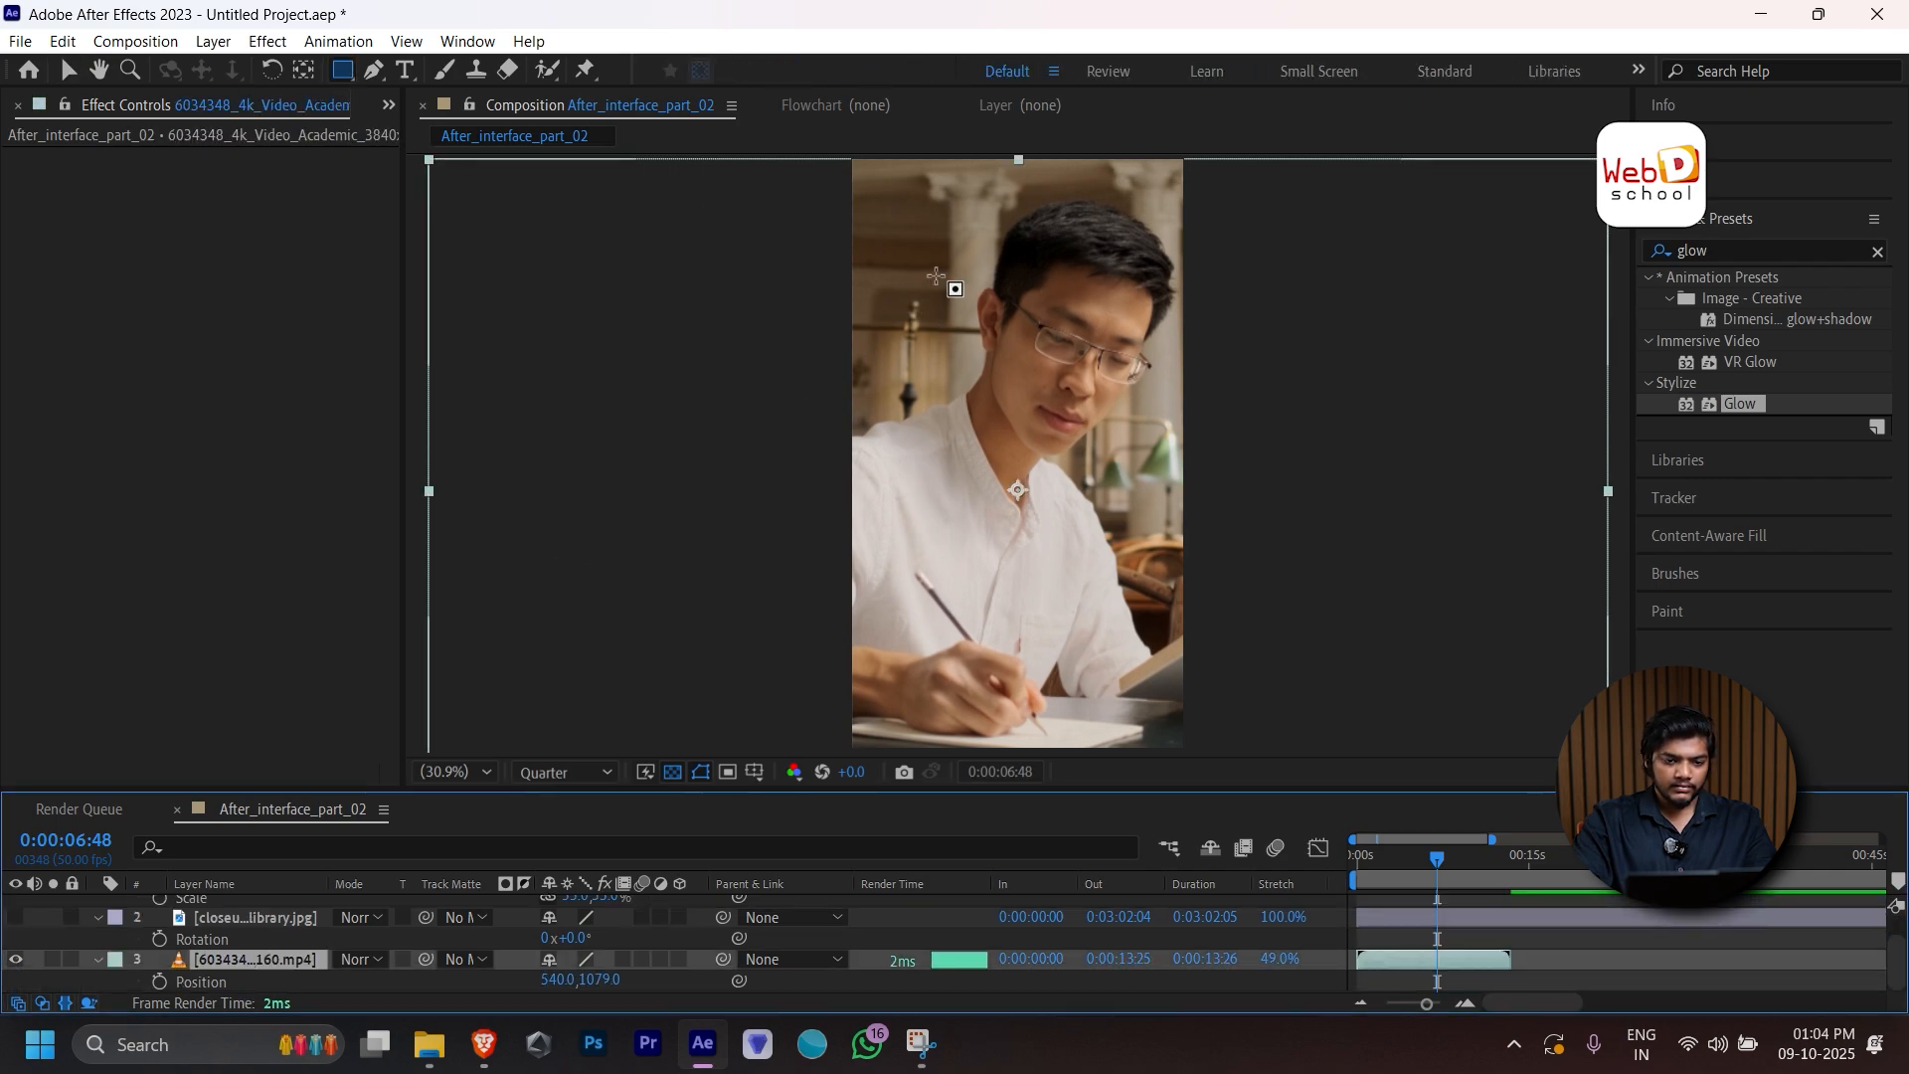
pyautogui.moveTo(935, 276); pyautogui.dragTo(1174, 507)
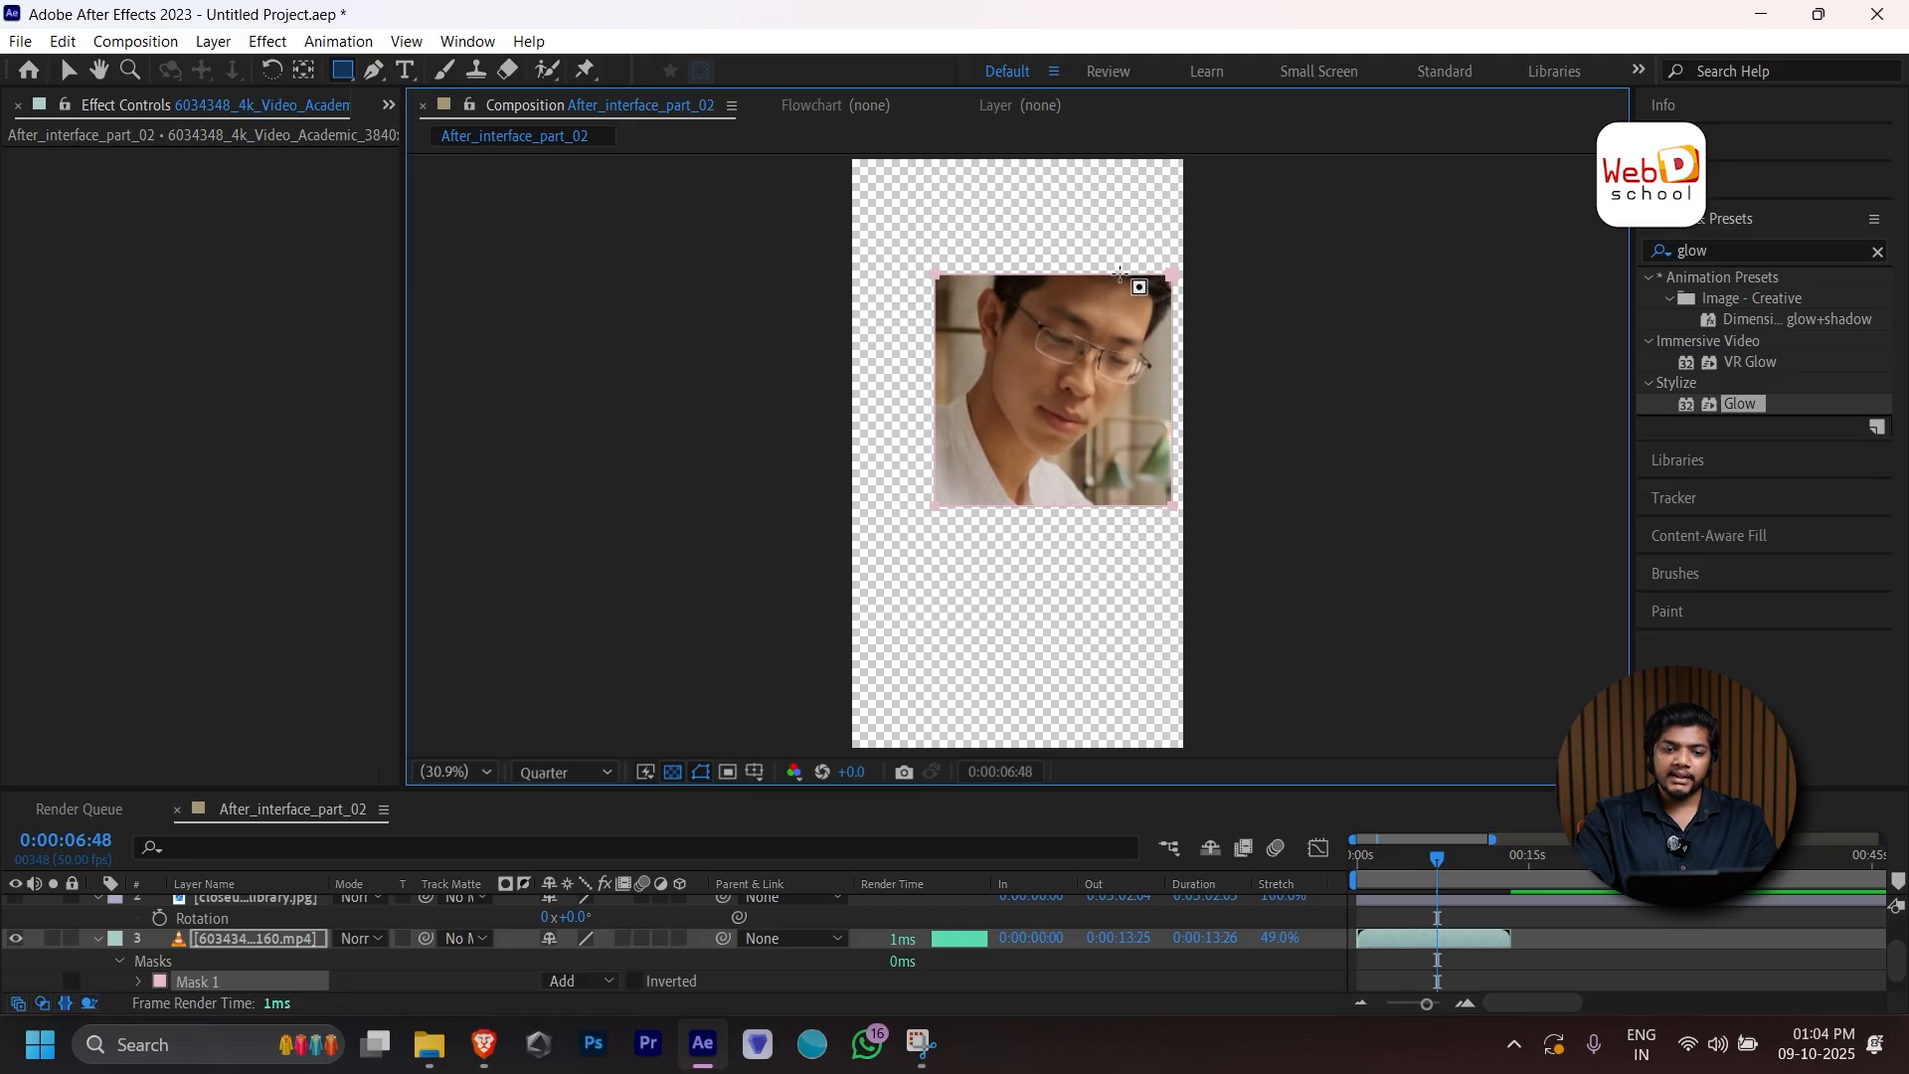
pyautogui.click(701, 772)
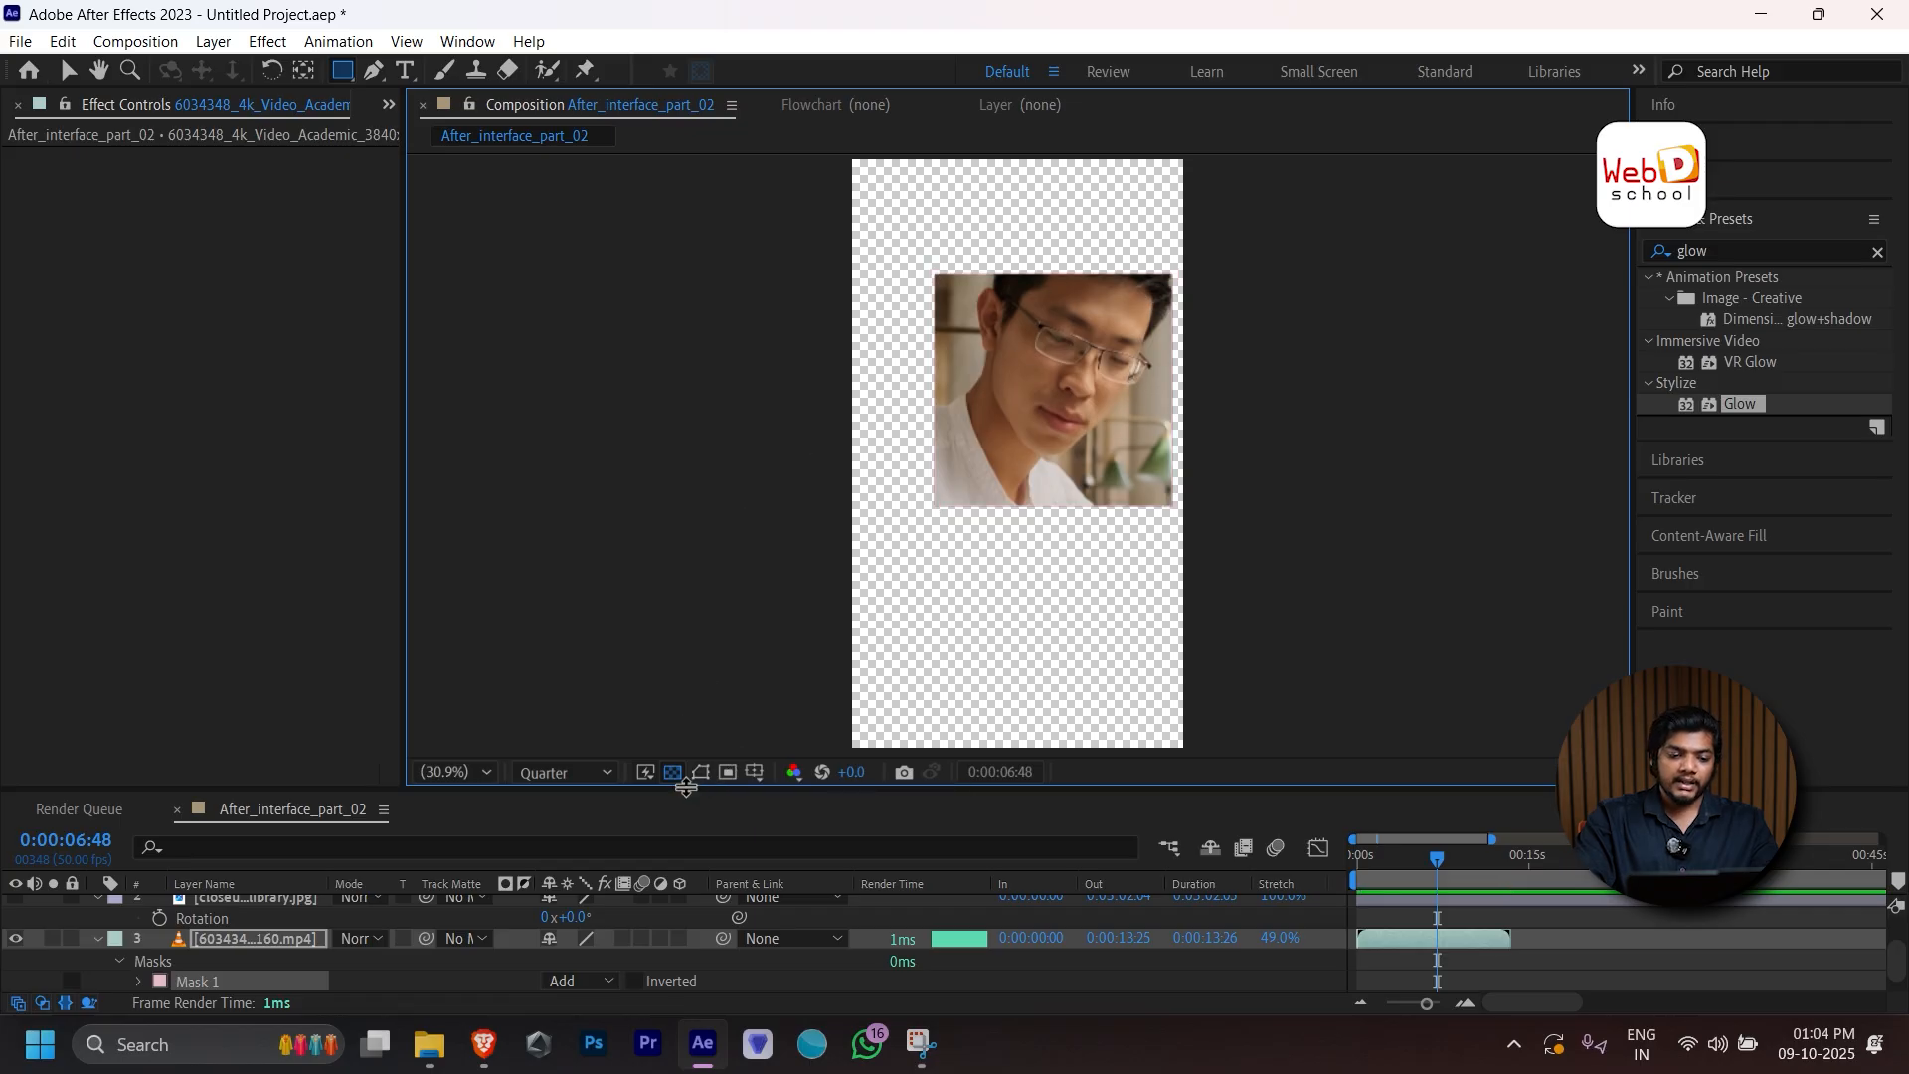
pyautogui.click(700, 775)
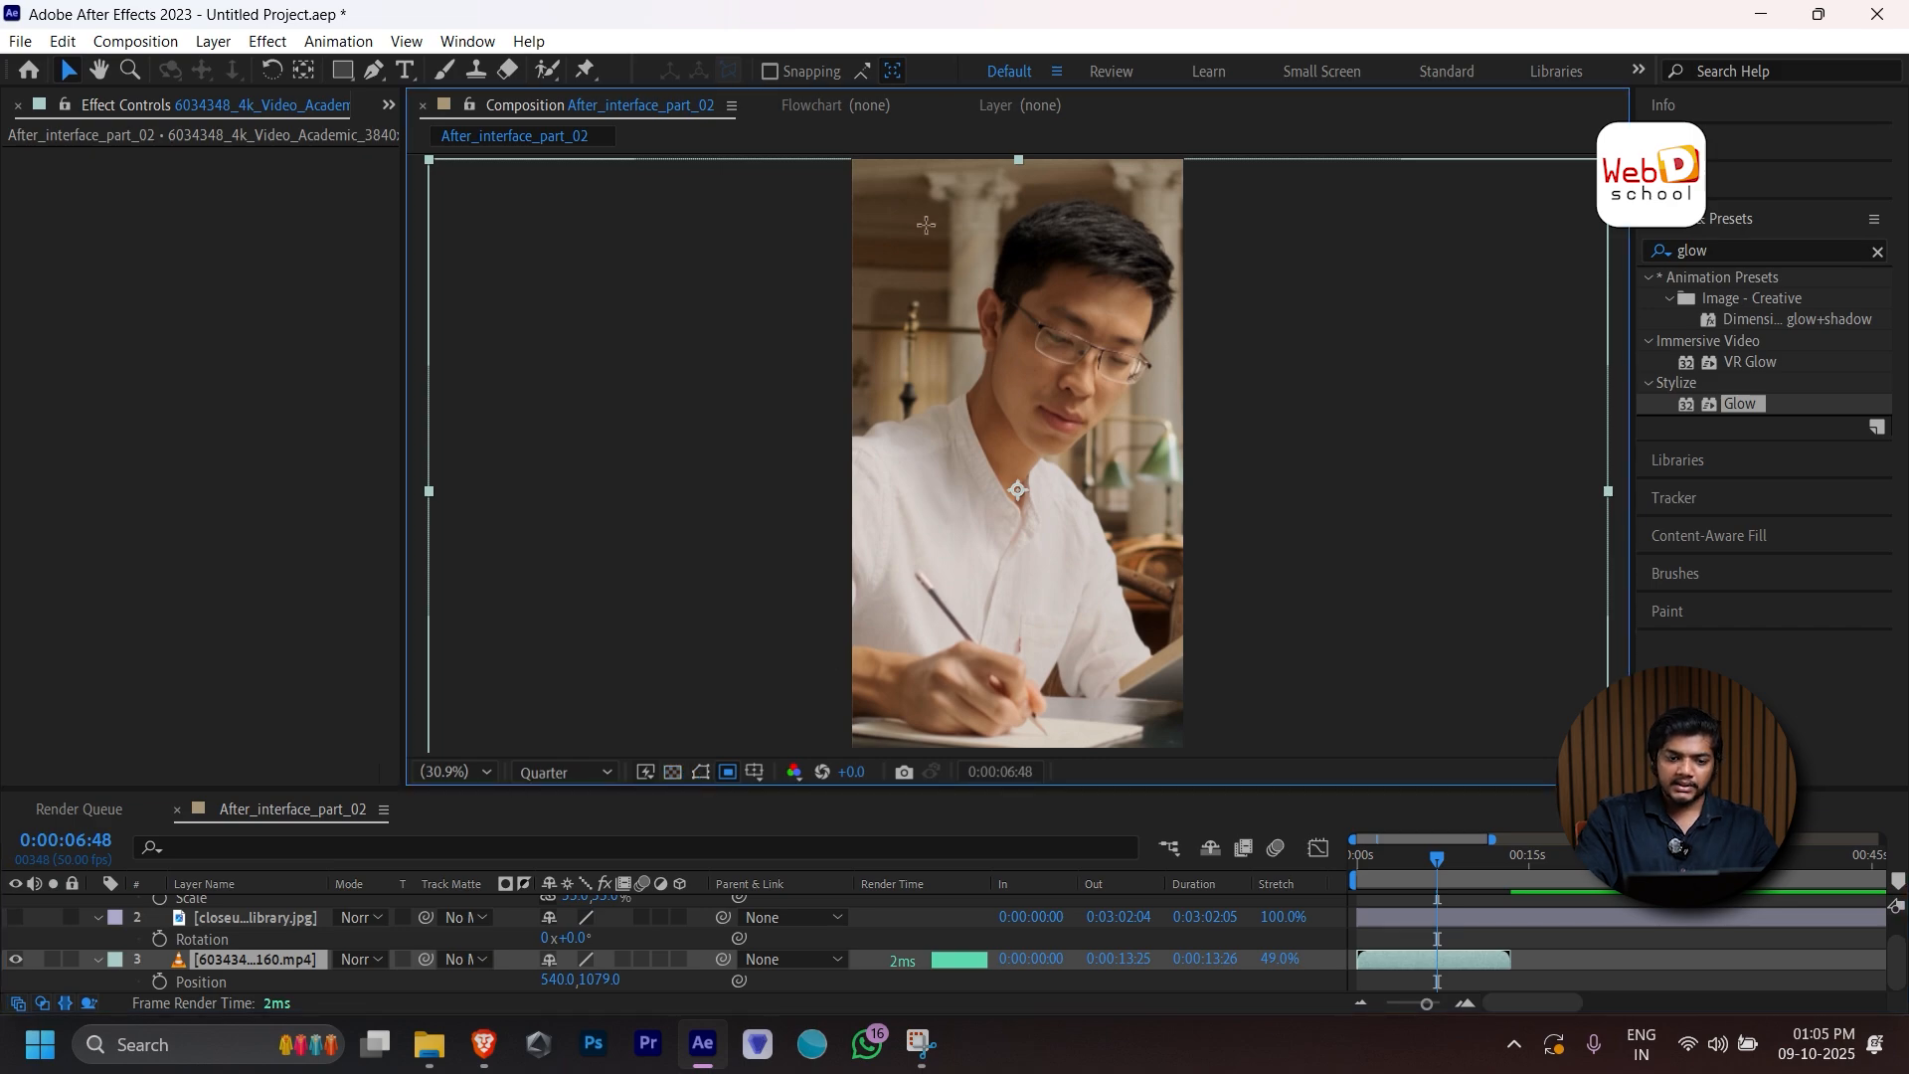
# Draw a region of interest around the man's head and chest, and scrub the timeline toward its start.
pyautogui.moveTo(916, 218); pyautogui.dragTo(957, 259)
pyautogui.moveTo(1040, 350); pyautogui.dragTo(1181, 564)
pyautogui.moveTo(1436, 859); pyautogui.dragTo(1353, 855)
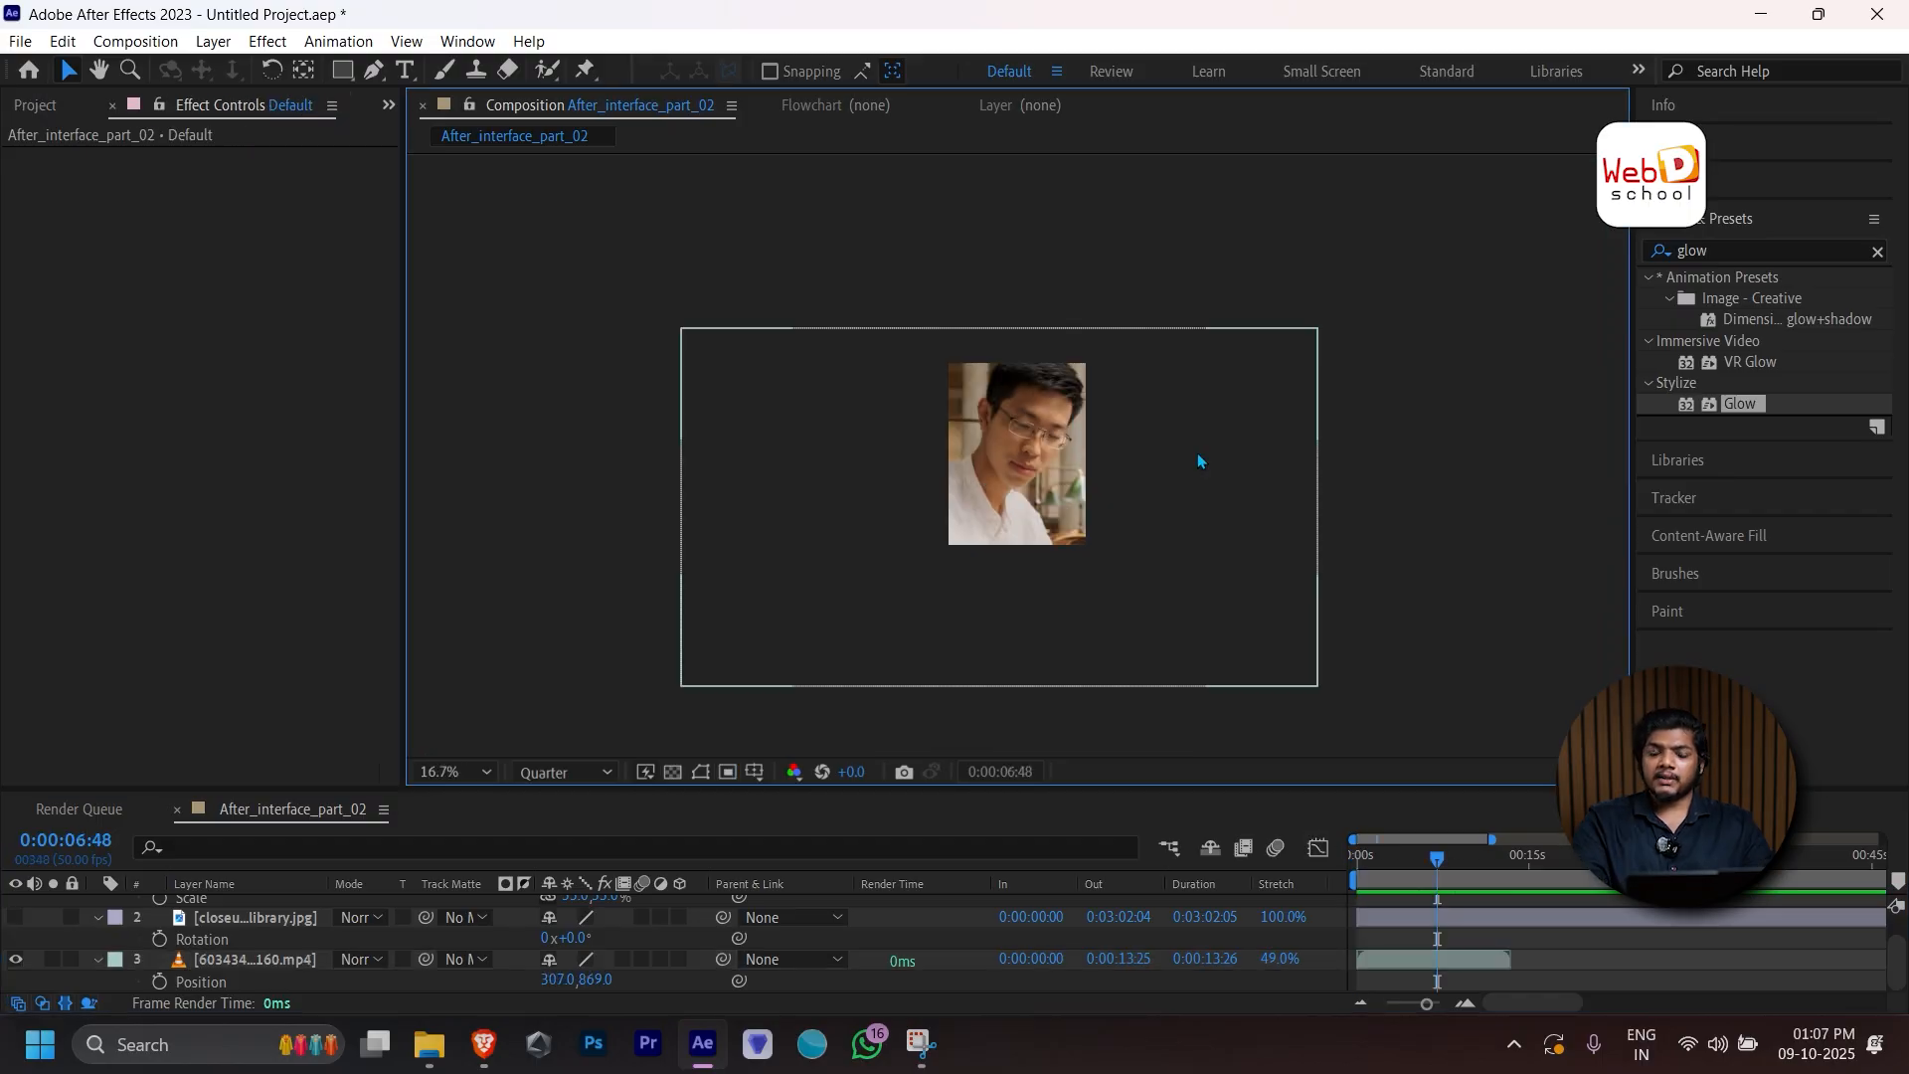
# Display the rulers and the grid over the composition.
pyautogui.click(756, 766)
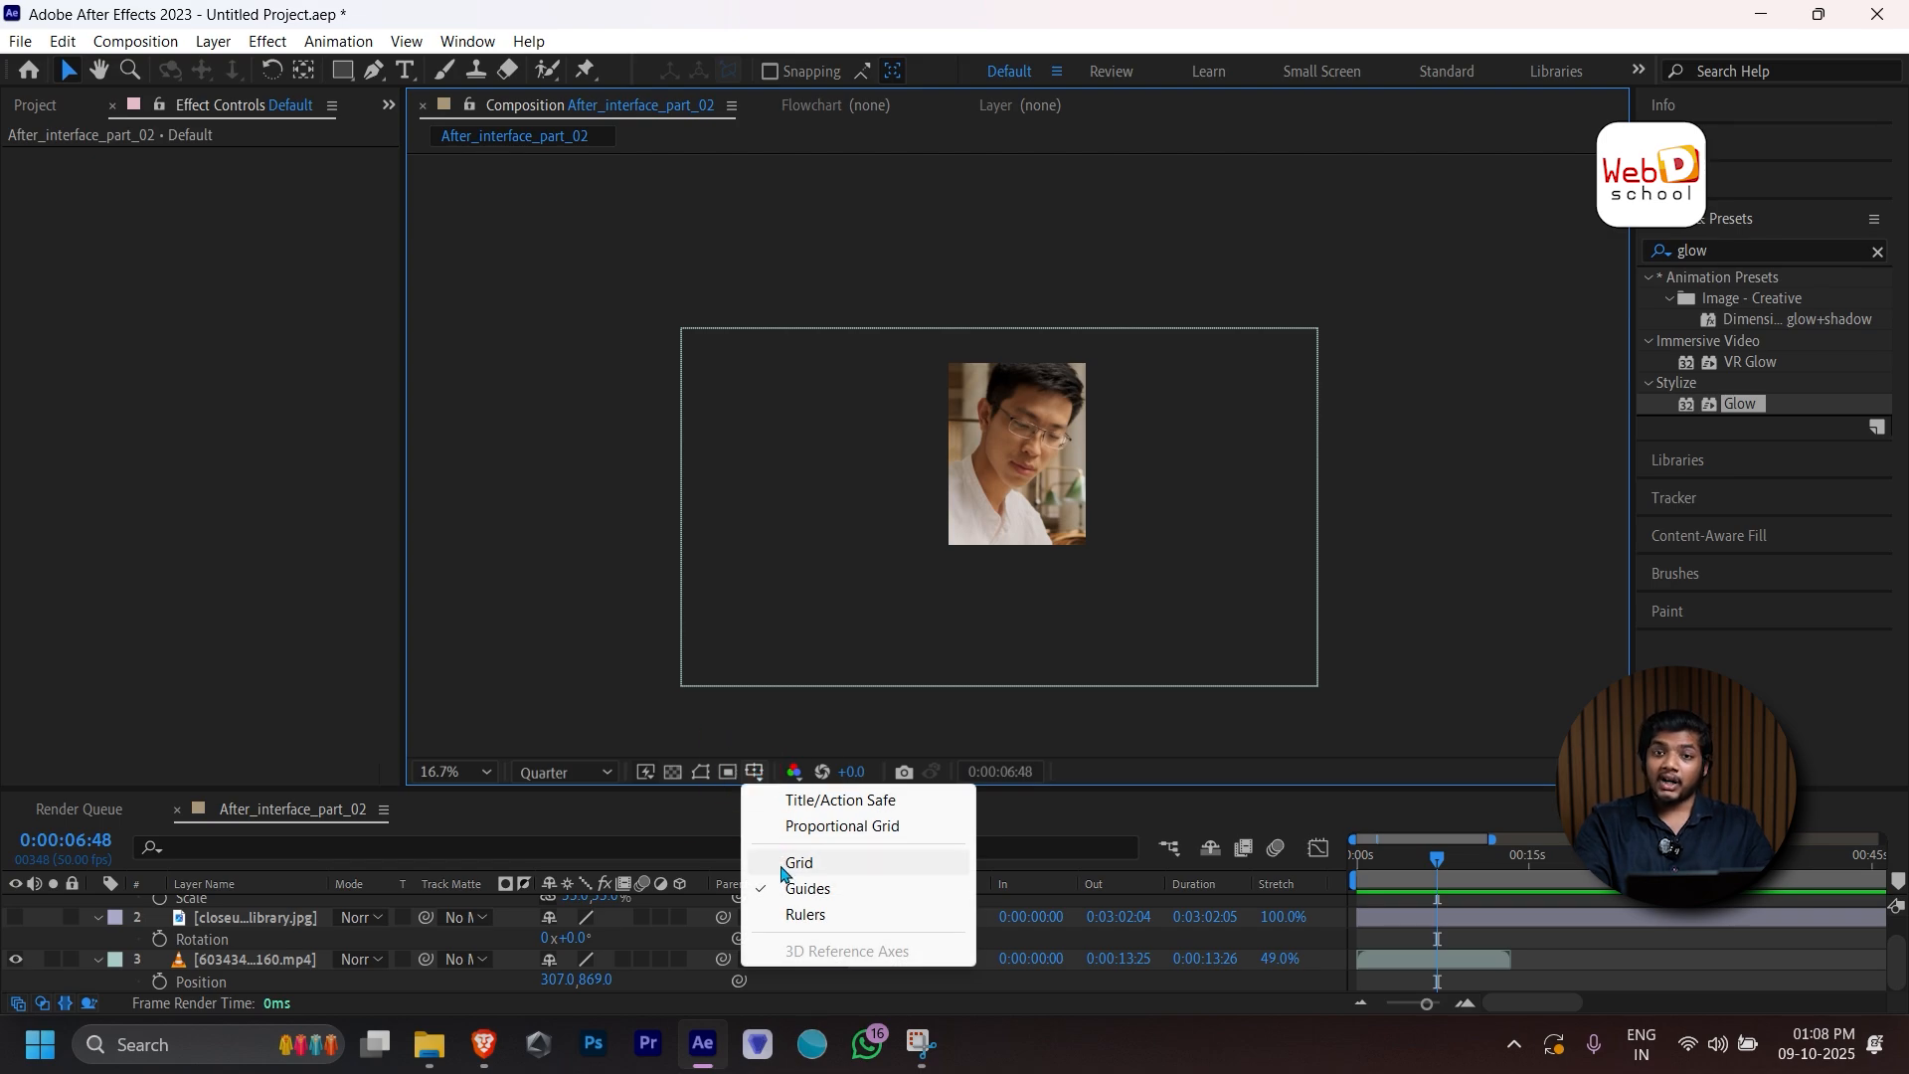
pyautogui.click(800, 913)
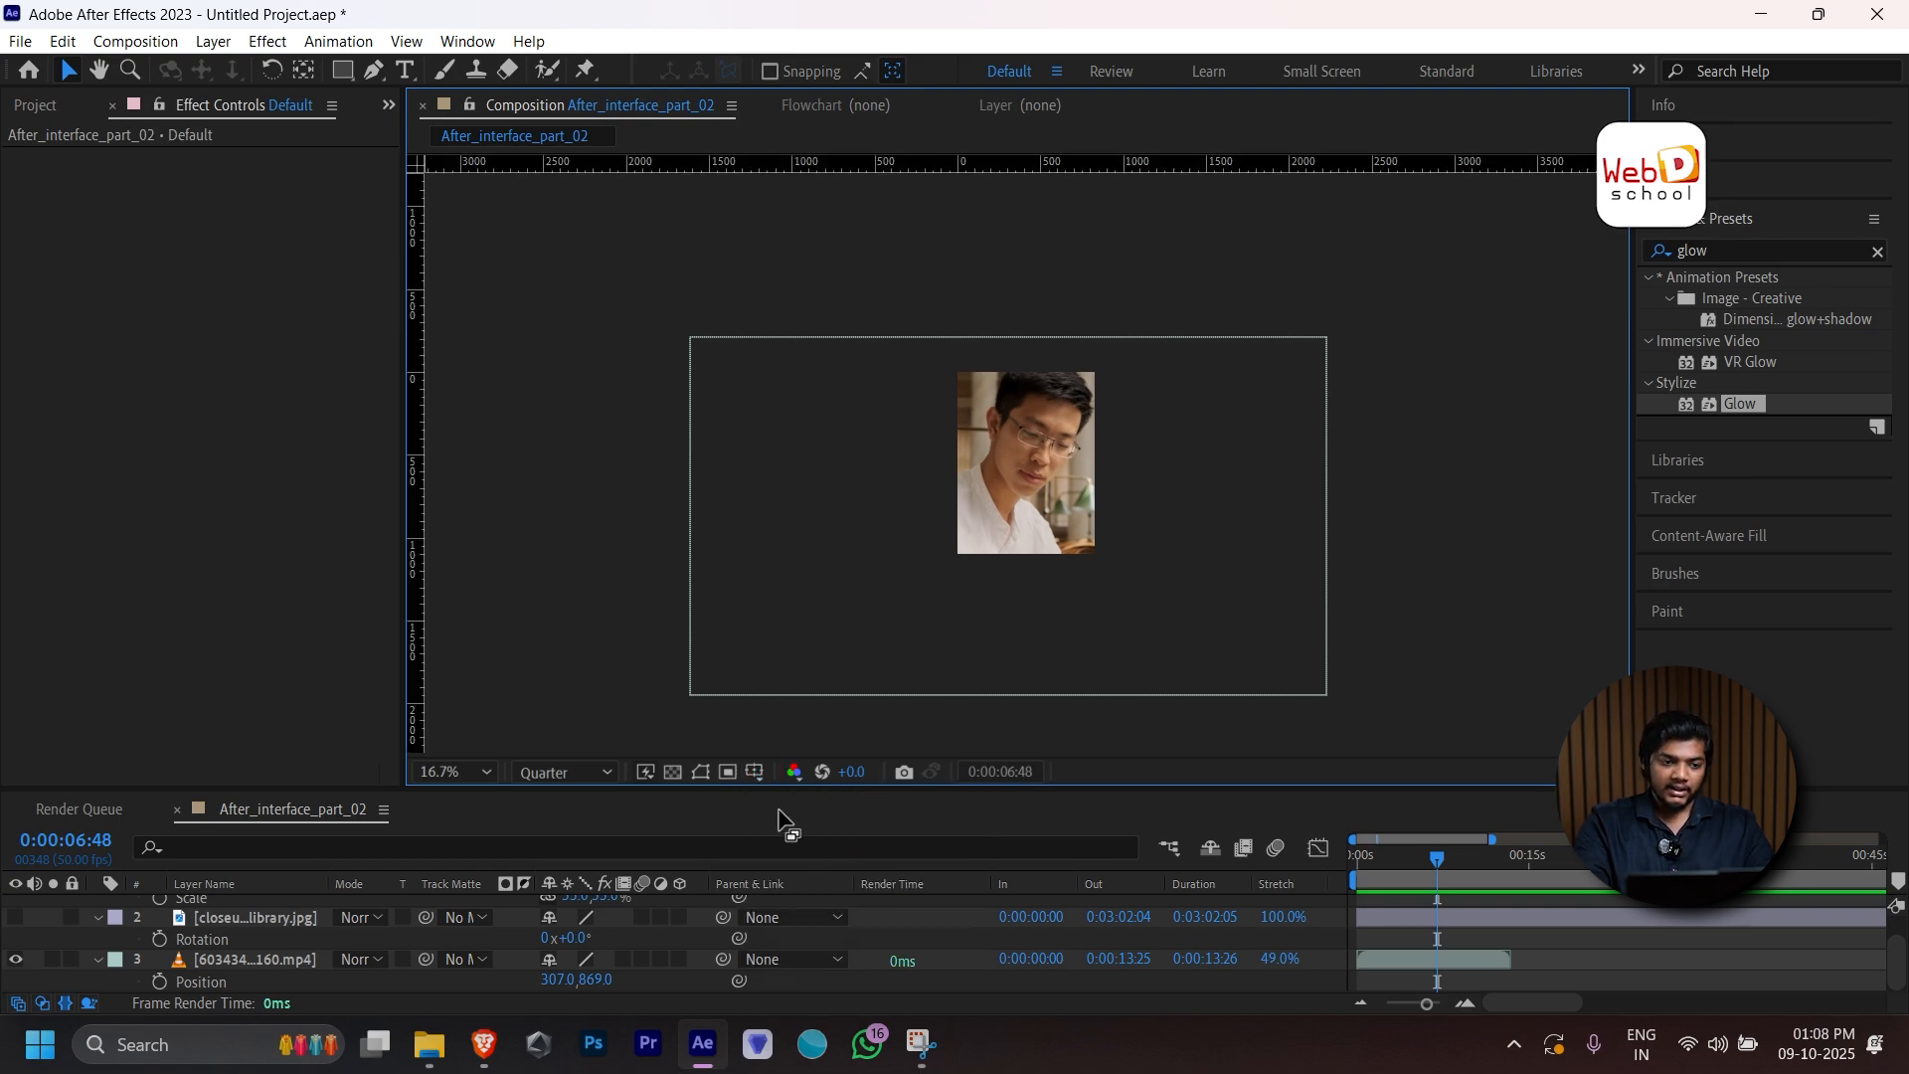
pyautogui.click(762, 774)
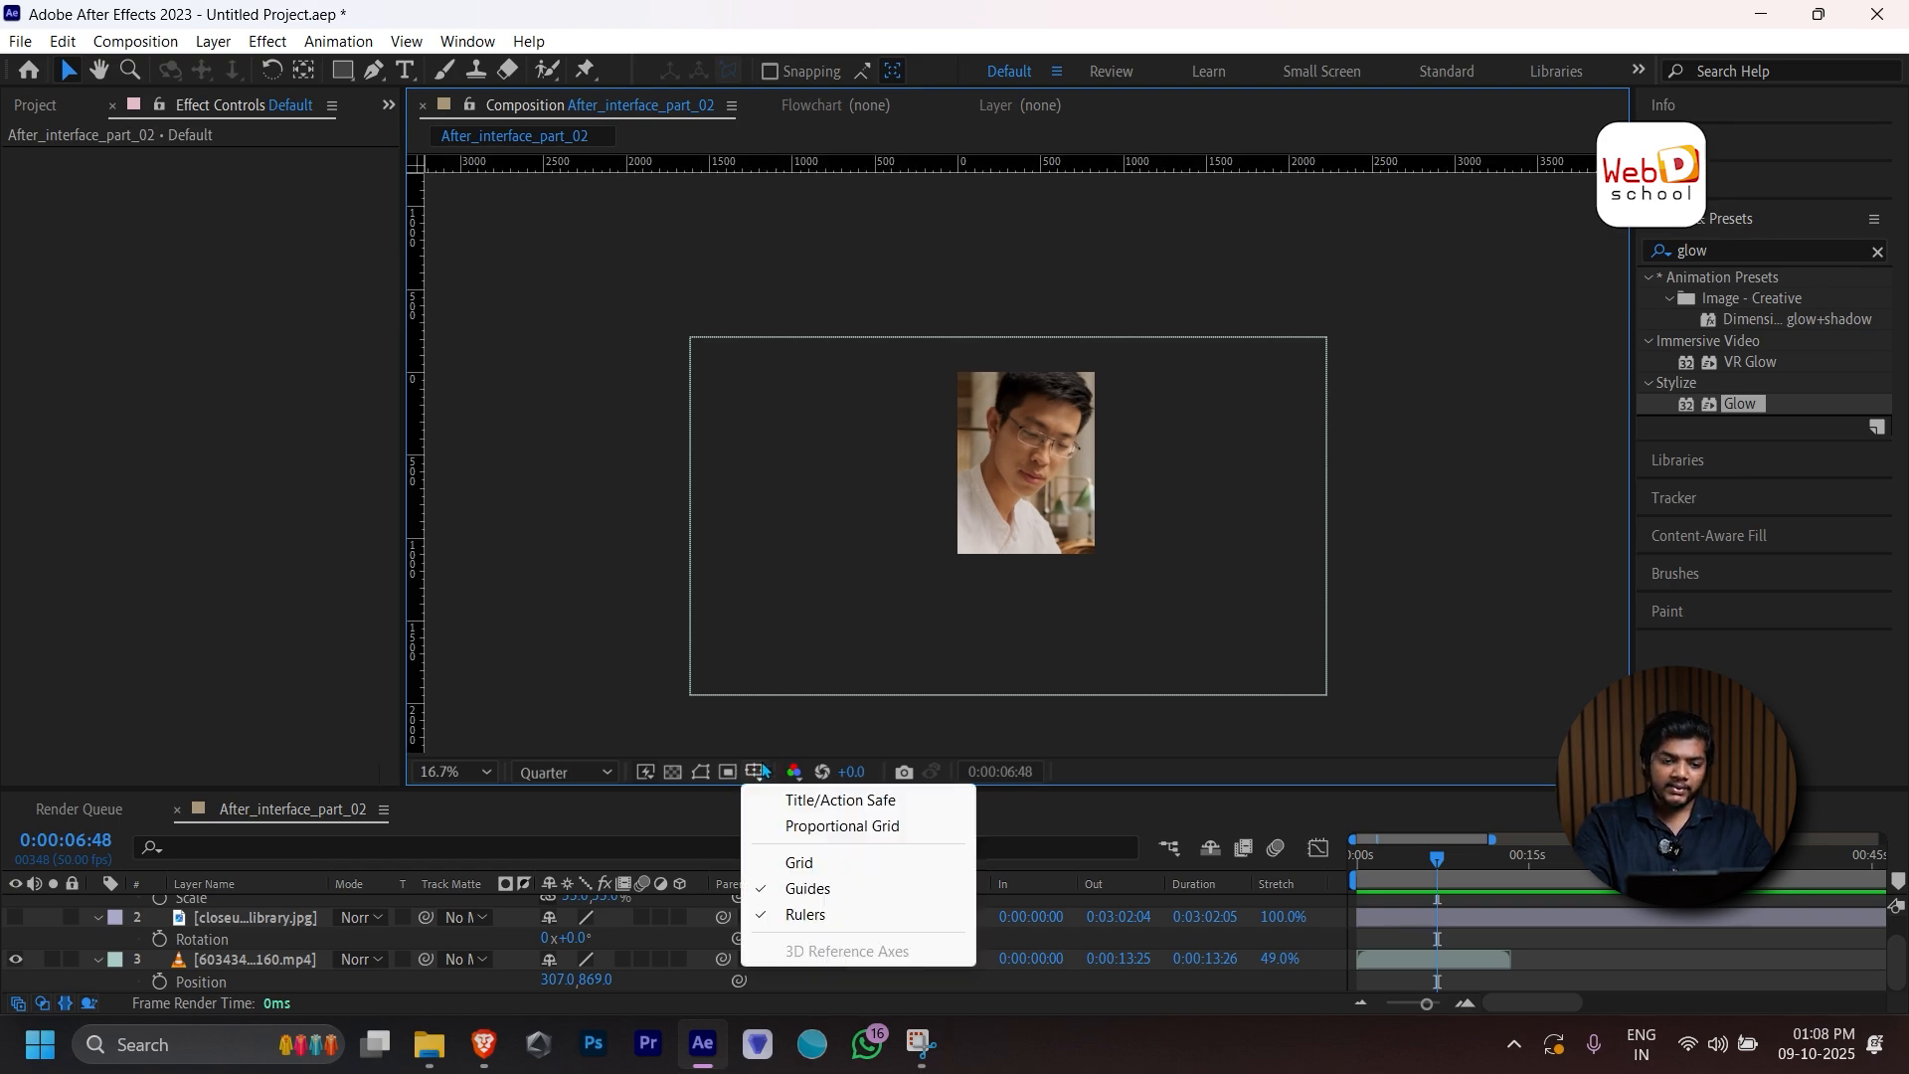
pyautogui.click(804, 861)
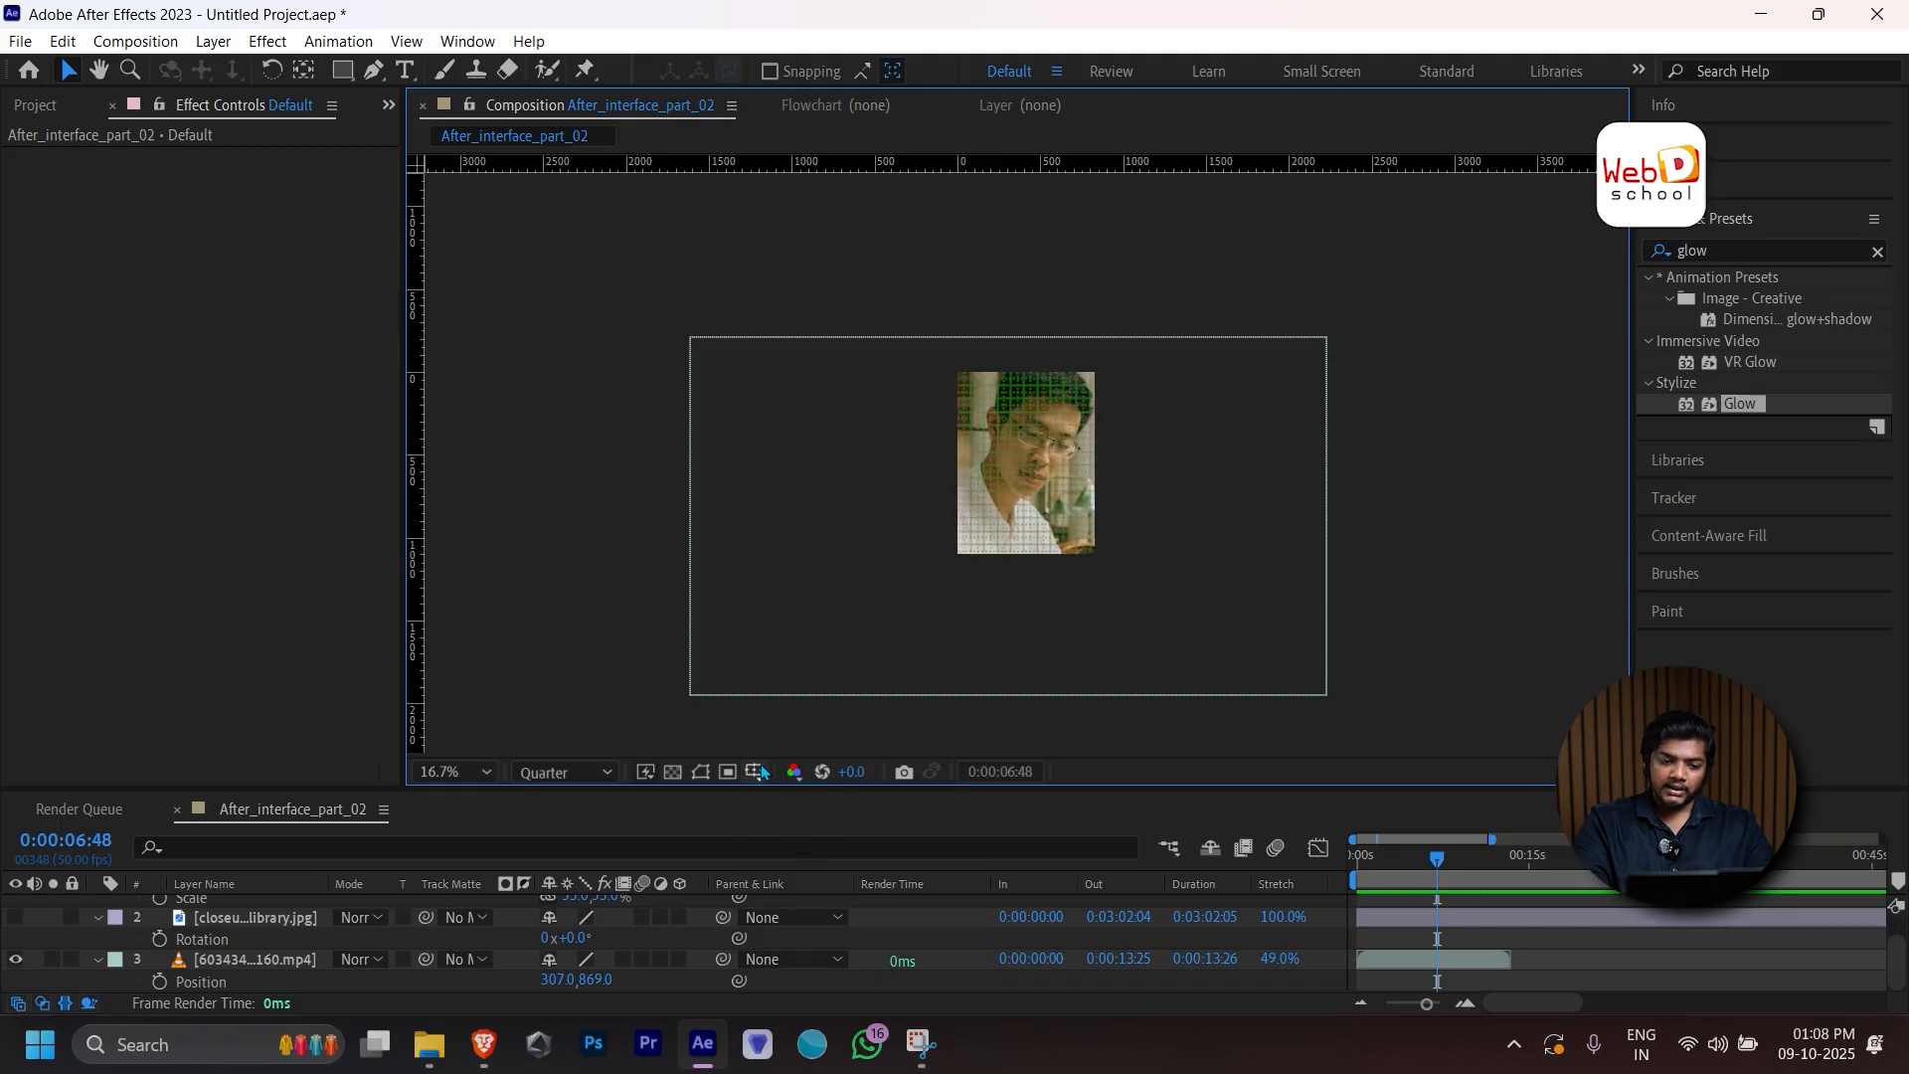
# Add the proportional grid over the composition, switch it to the title/action safe overlay, and turn the overlays off.
pyautogui.click(755, 772)
pyautogui.click(786, 825)
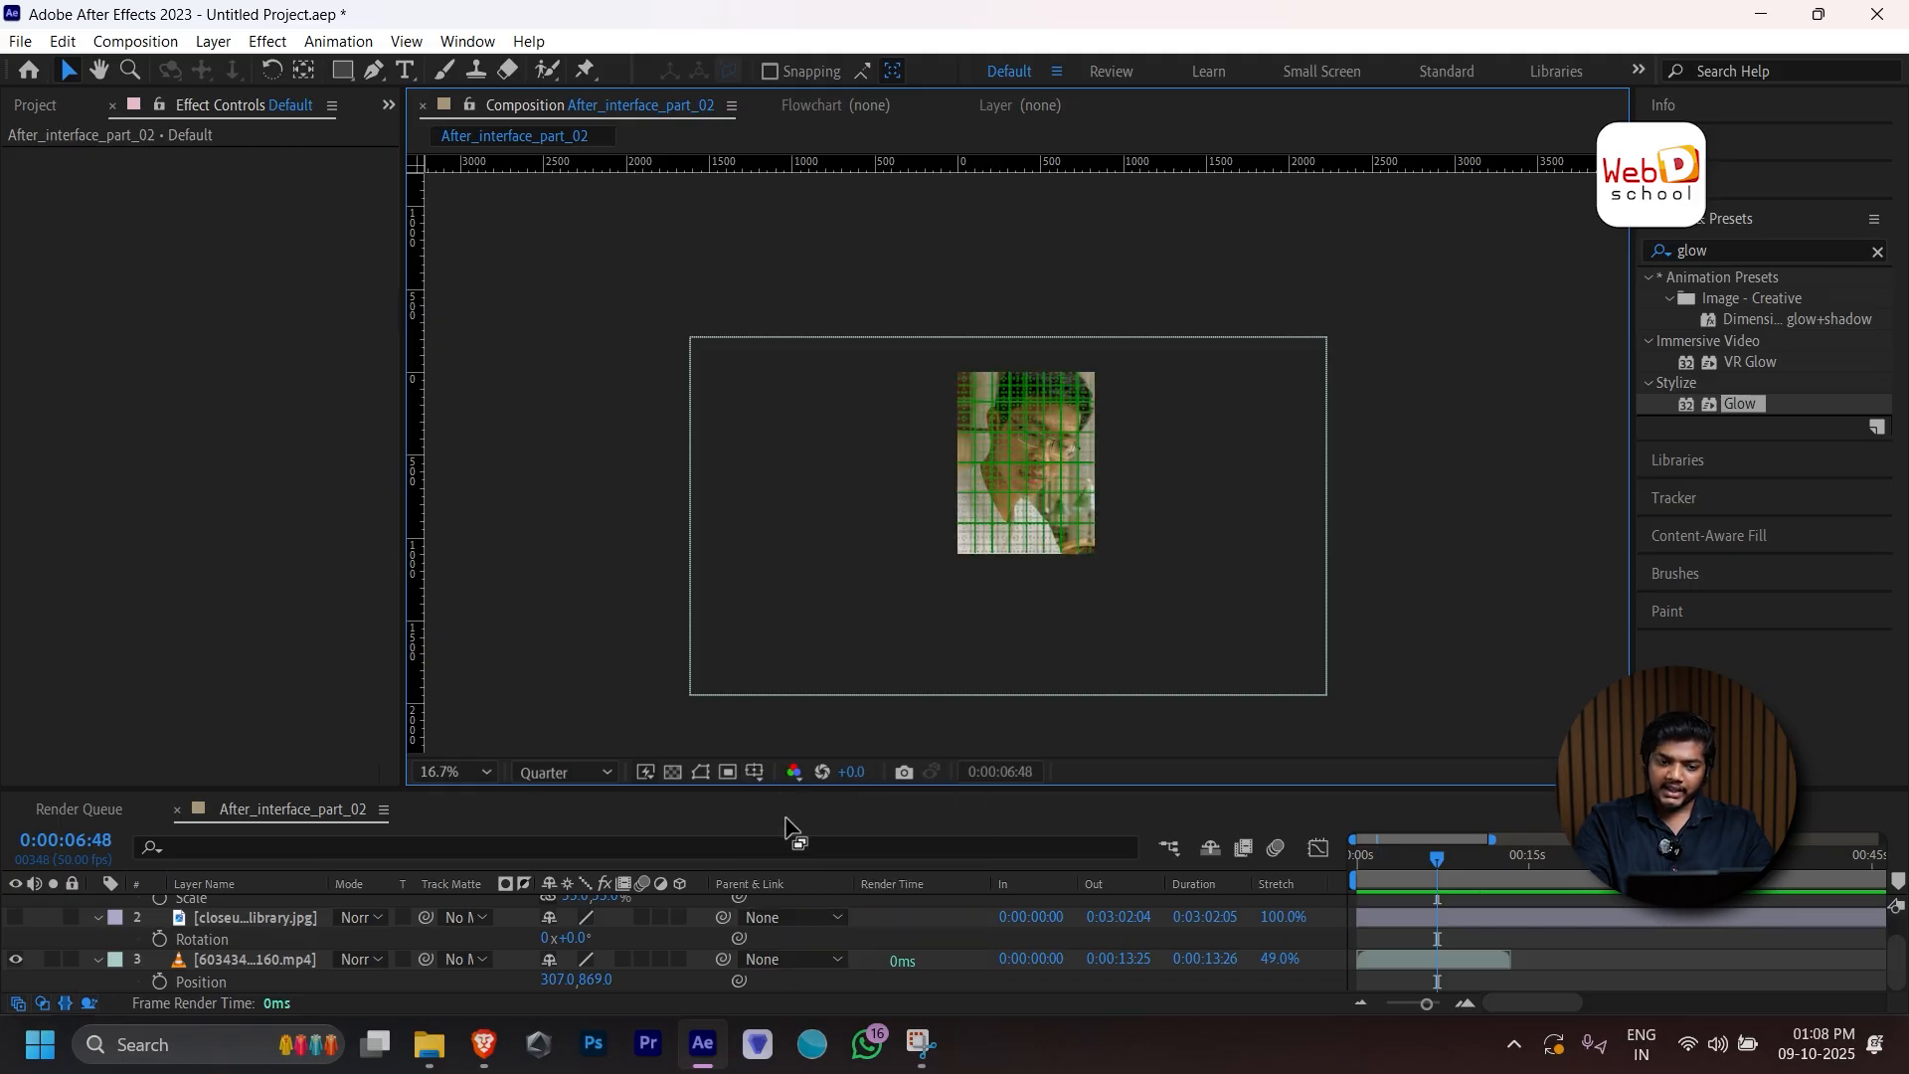
pyautogui.click(754, 773)
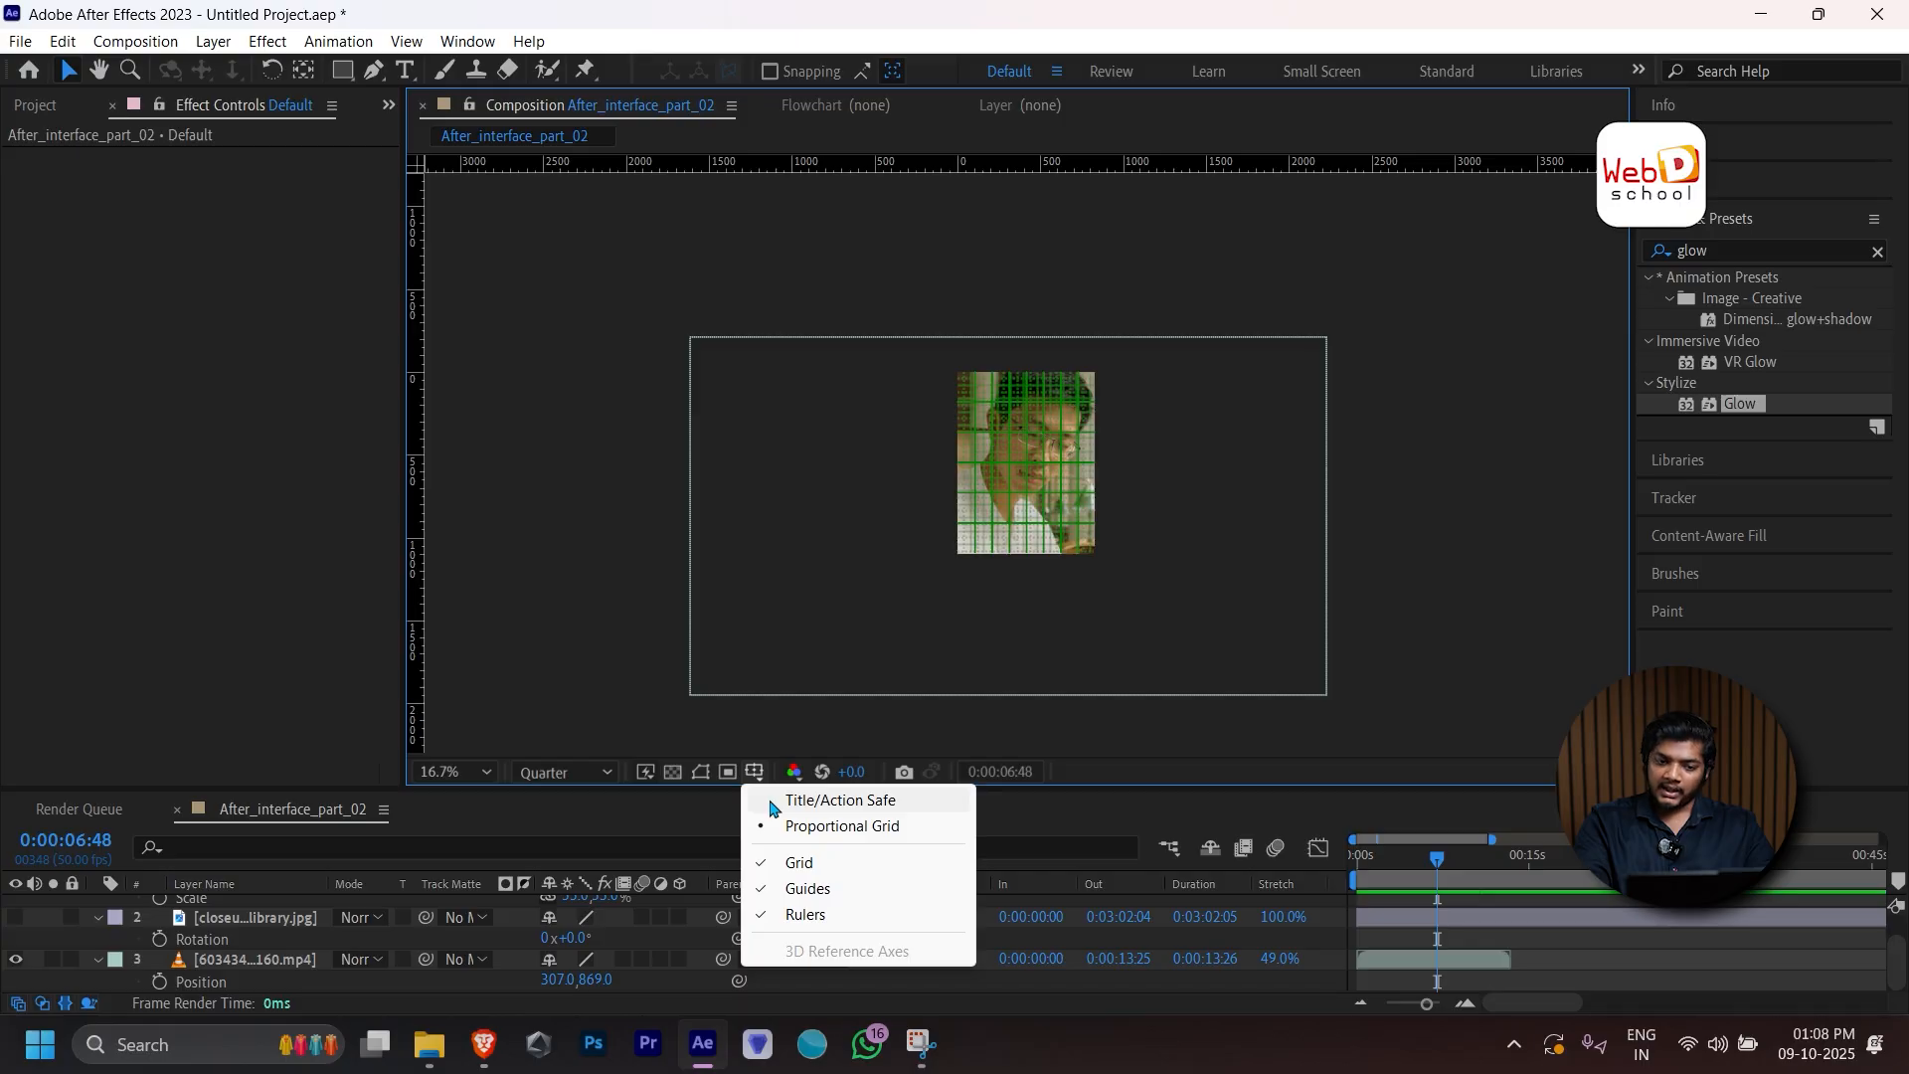
pyautogui.click(785, 801)
pyautogui.click(755, 774)
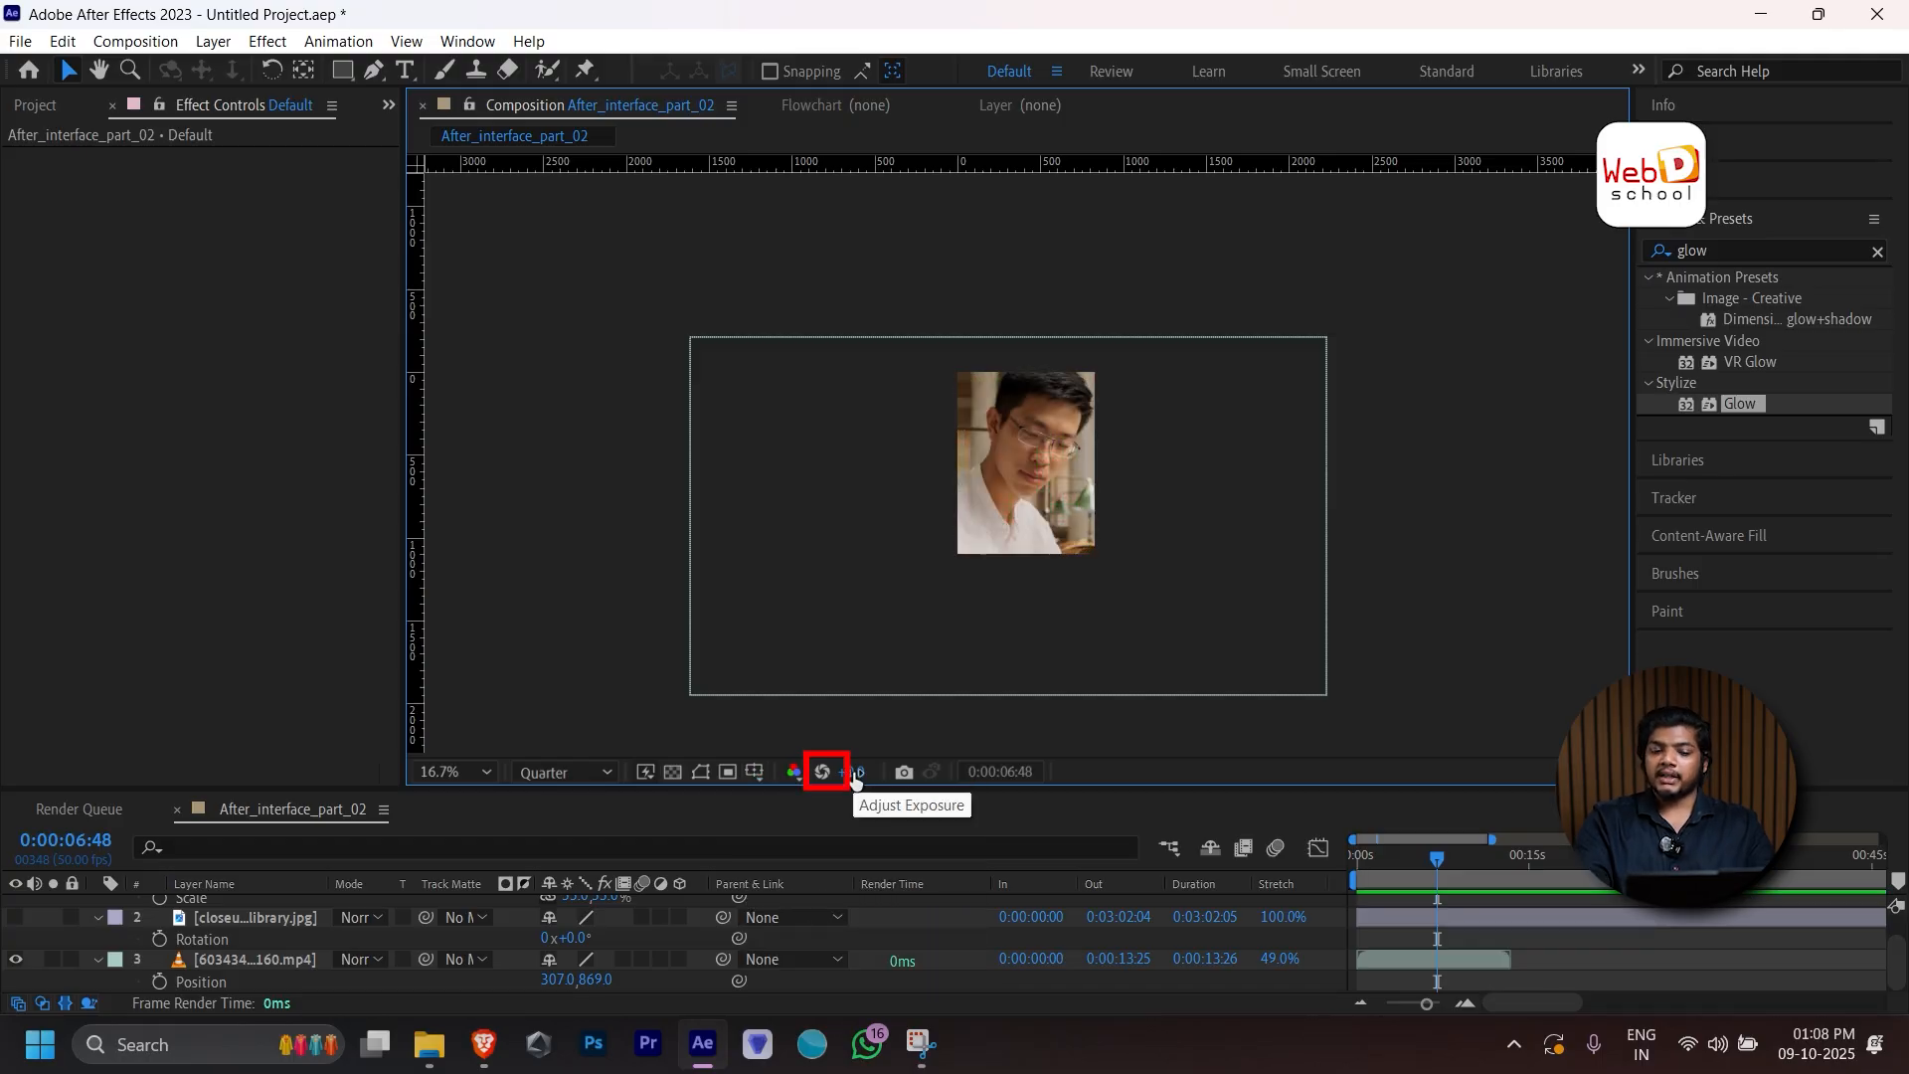
# Raise the composition viewer's exposure to +1.9 and reset it.
pyautogui.moveTo(857, 773); pyautogui.dragTo(1109, 790)
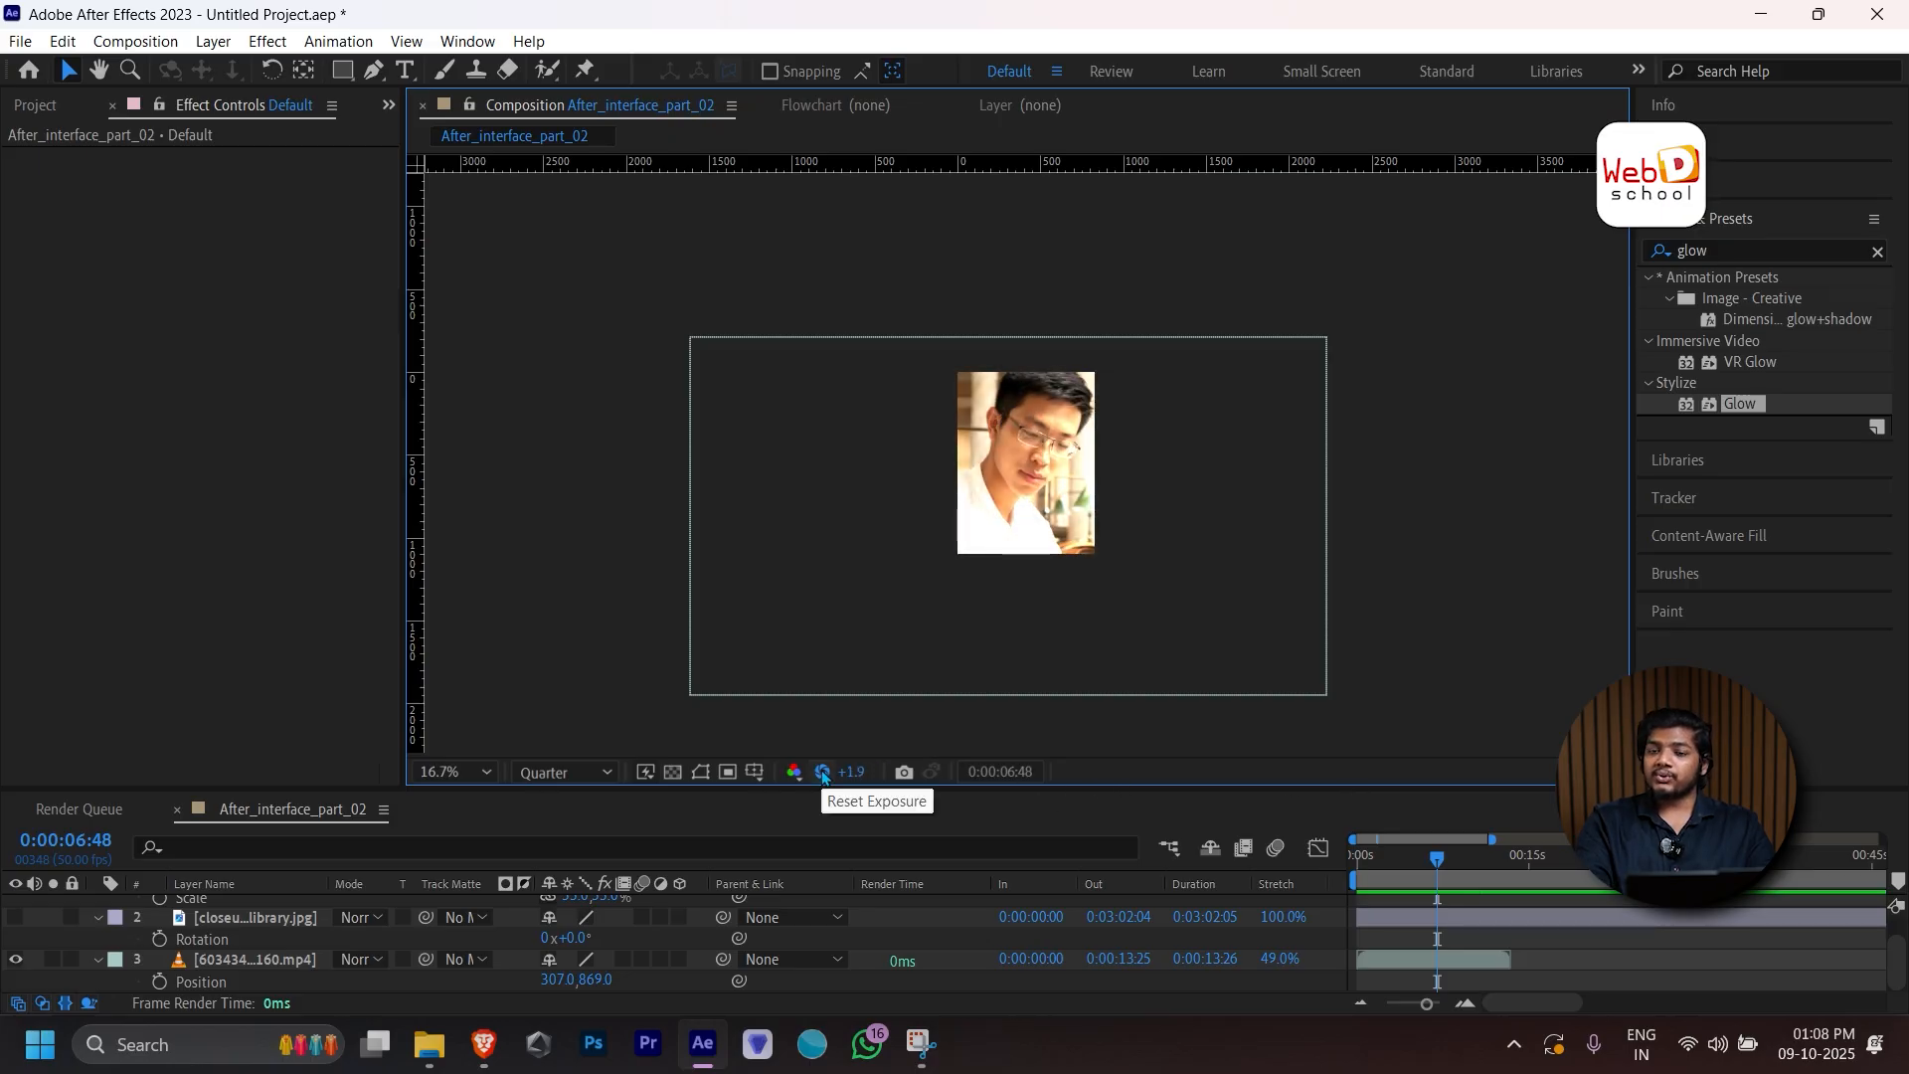
pyautogui.click(822, 773)
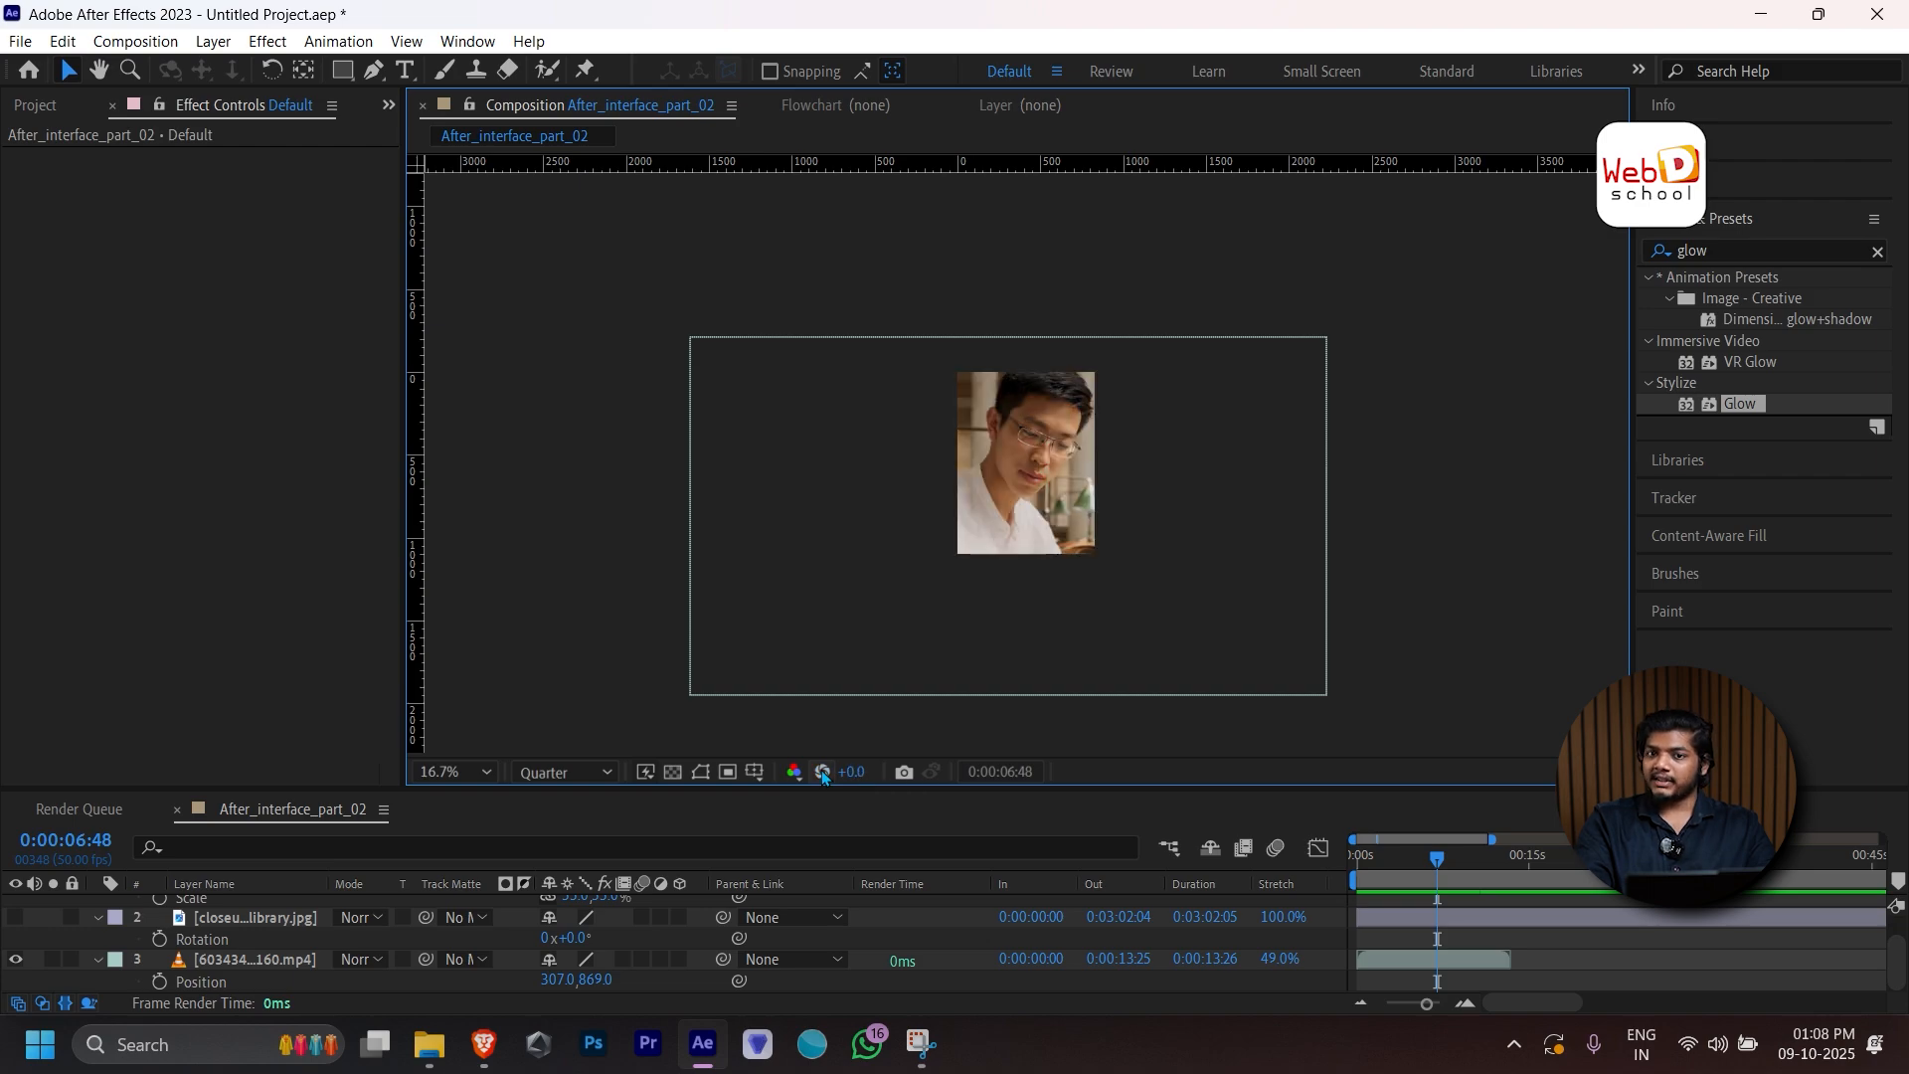
# Take a snapshot of the current frame, move the playhead to 0:00:02:09, and repeatedly show the snapshot for comparison.
pyautogui.click(905, 771)
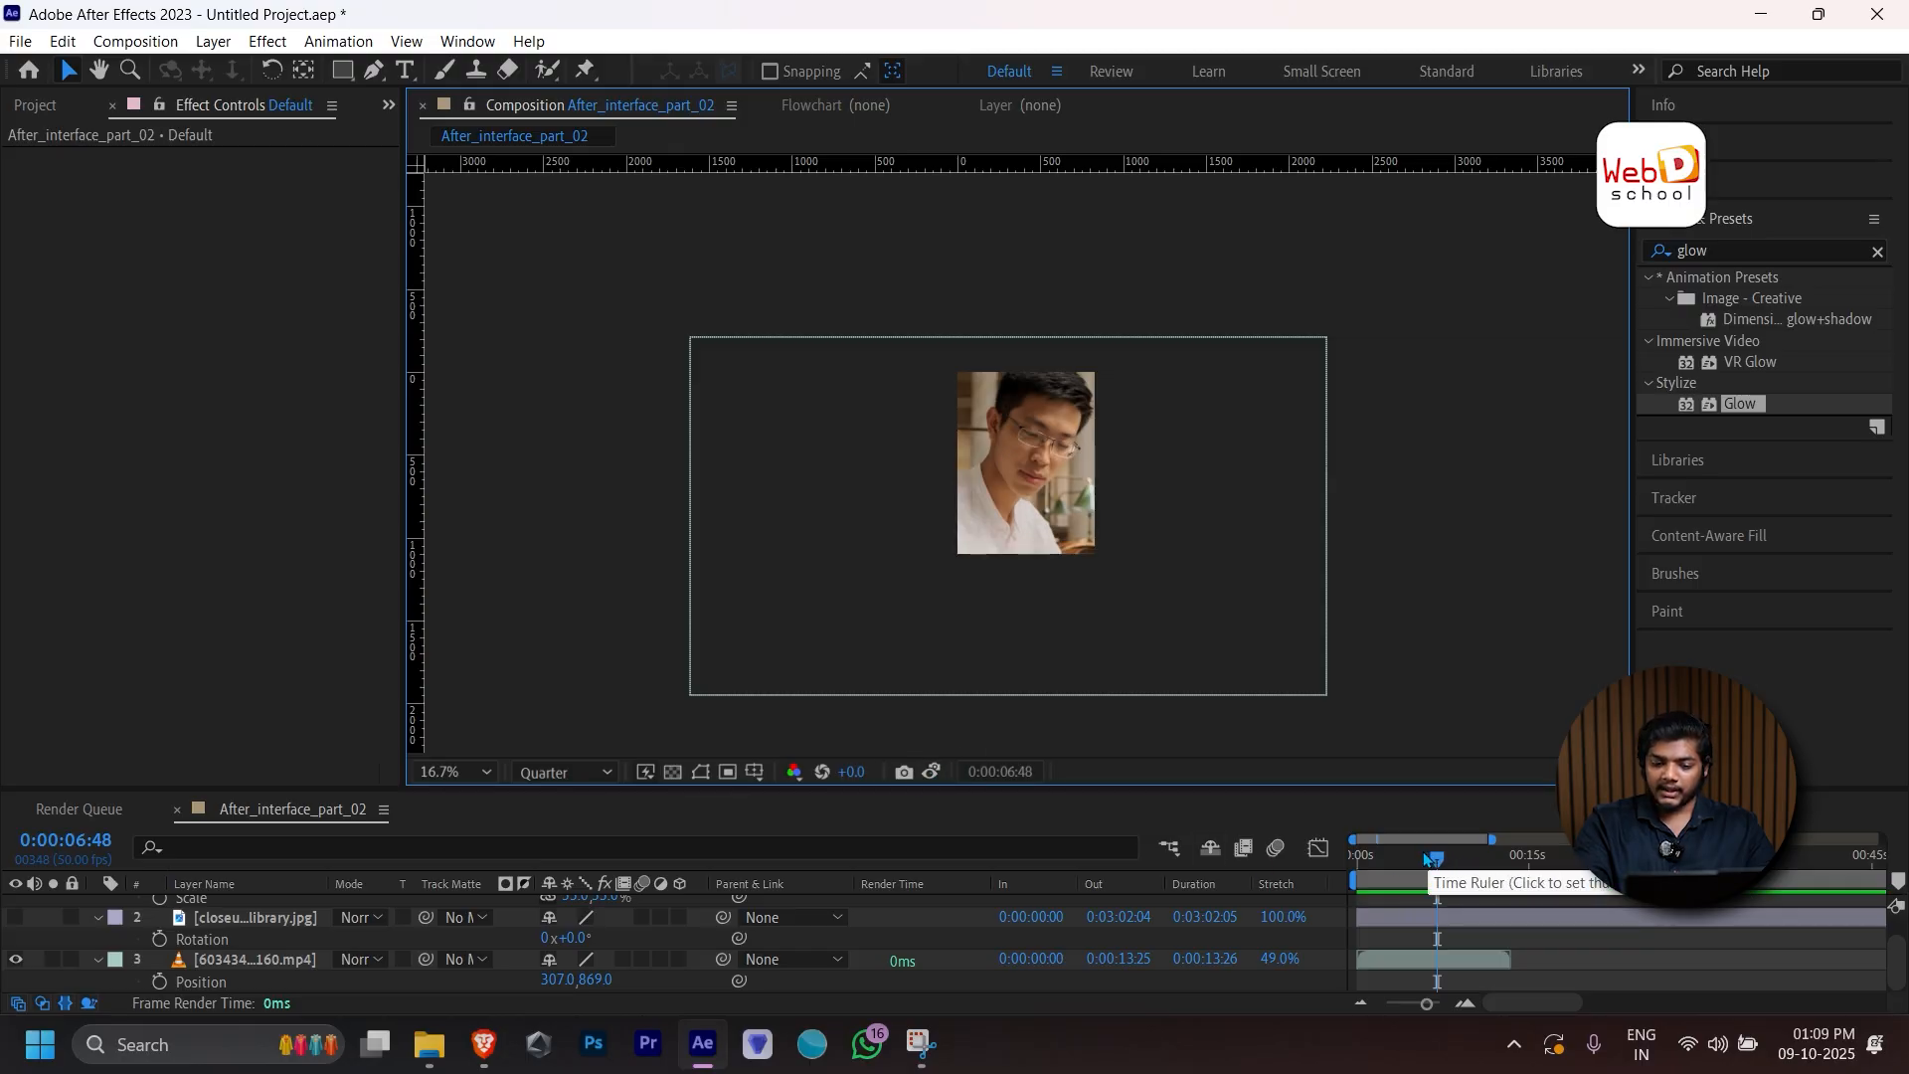
pyautogui.click(1382, 857)
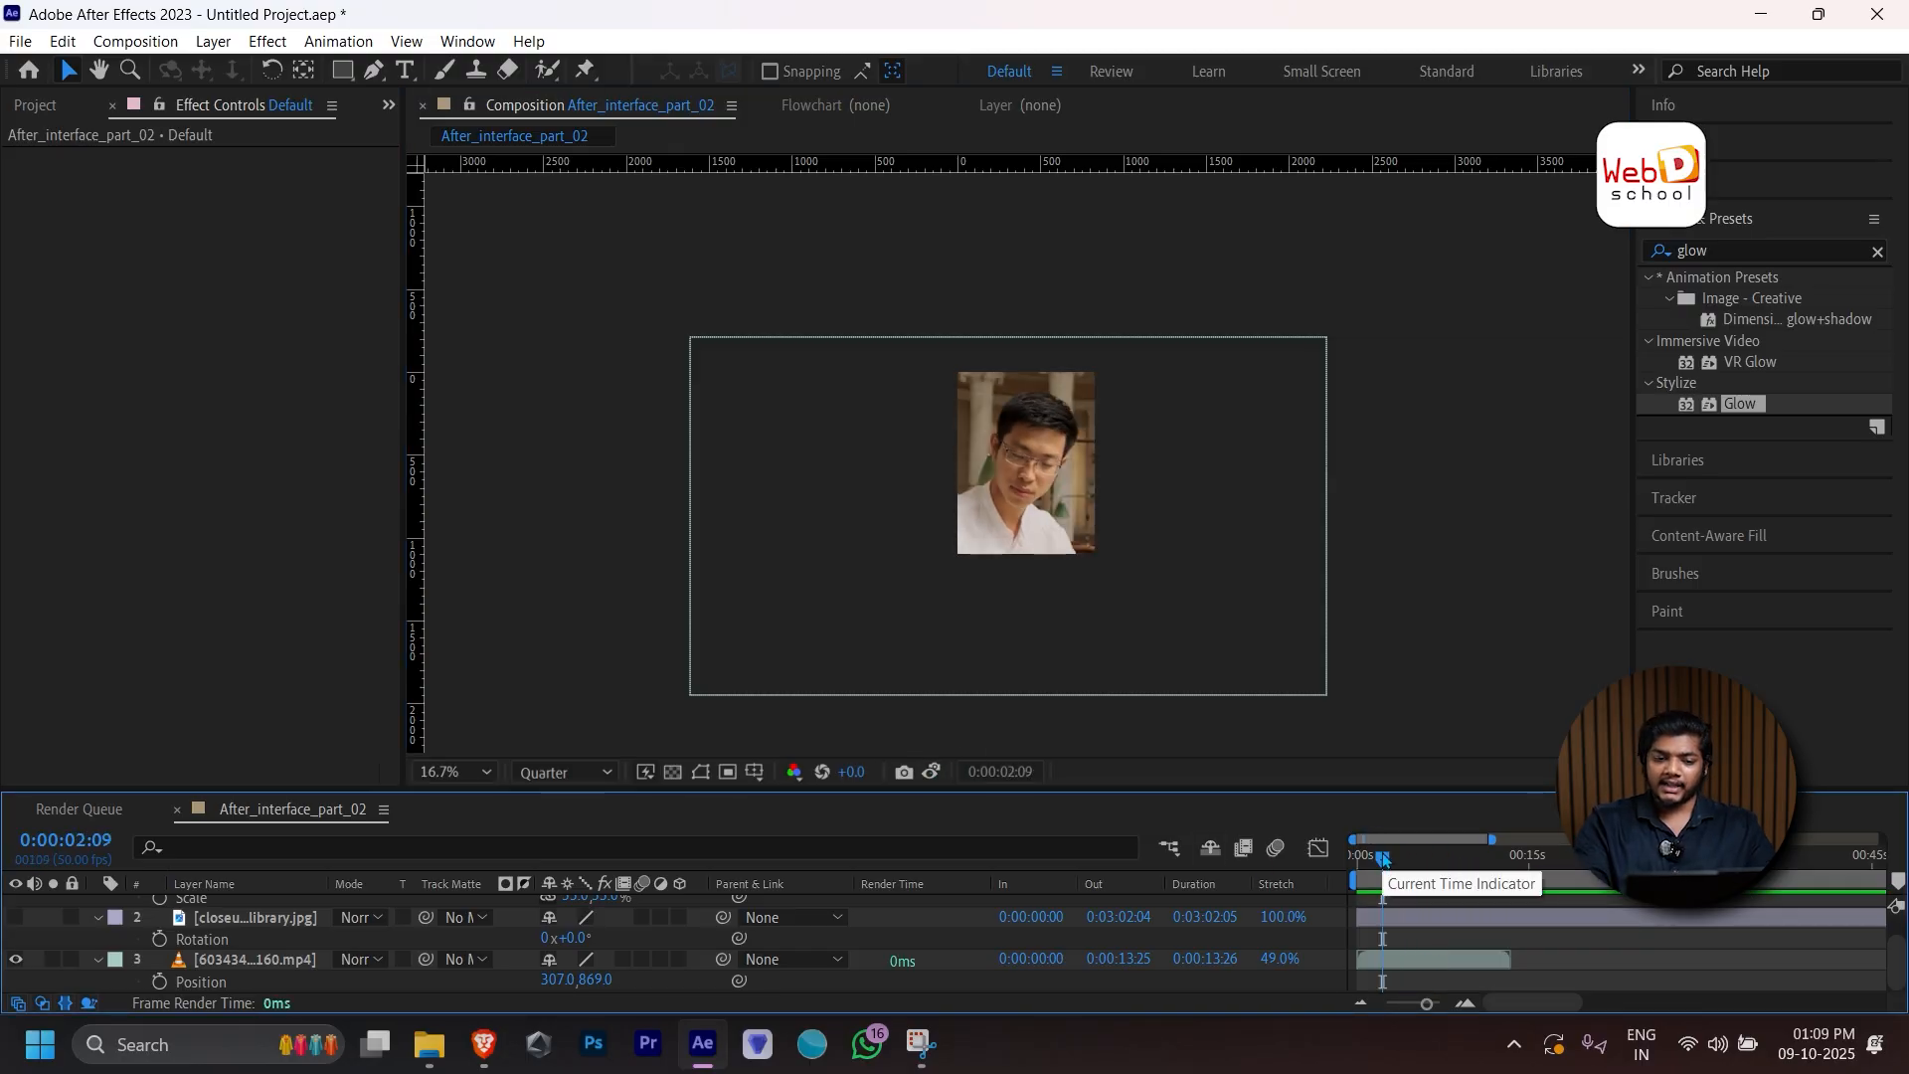
pyautogui.click(932, 772)
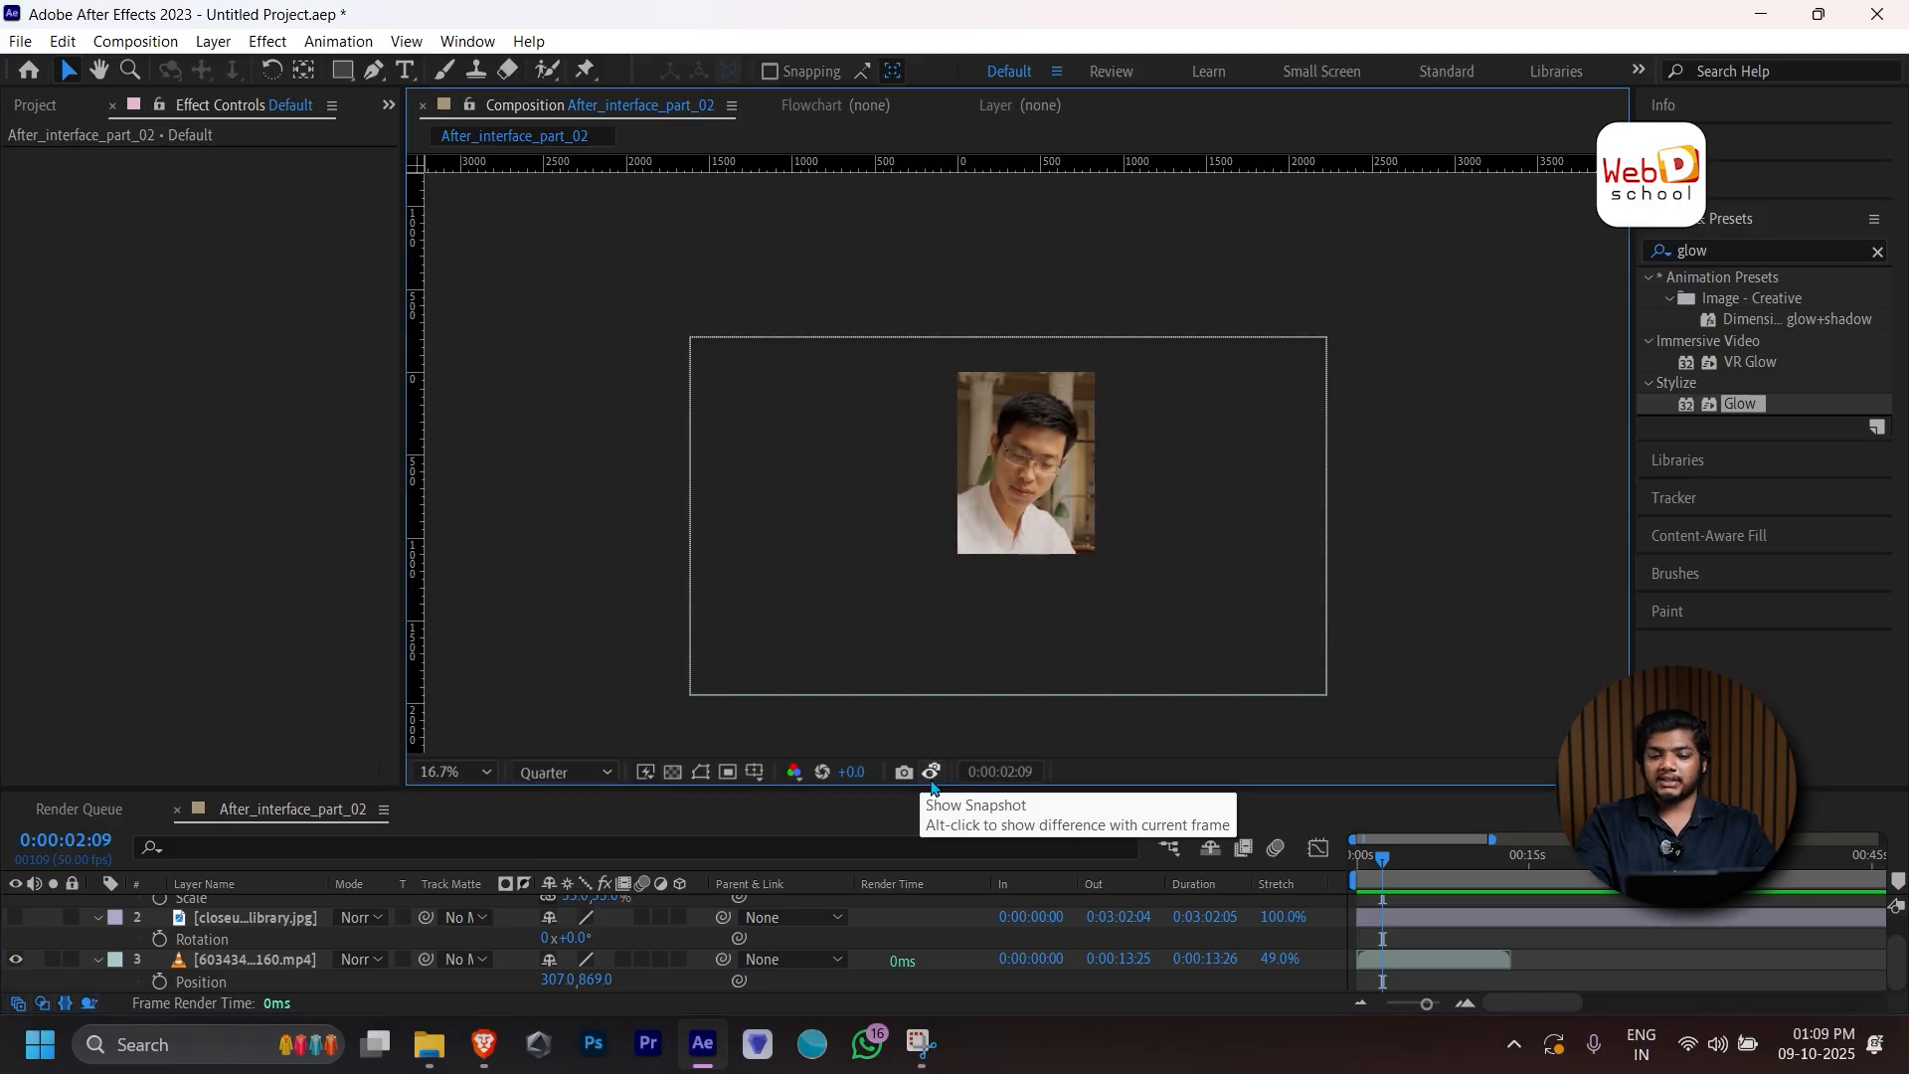
pyautogui.click(931, 773)
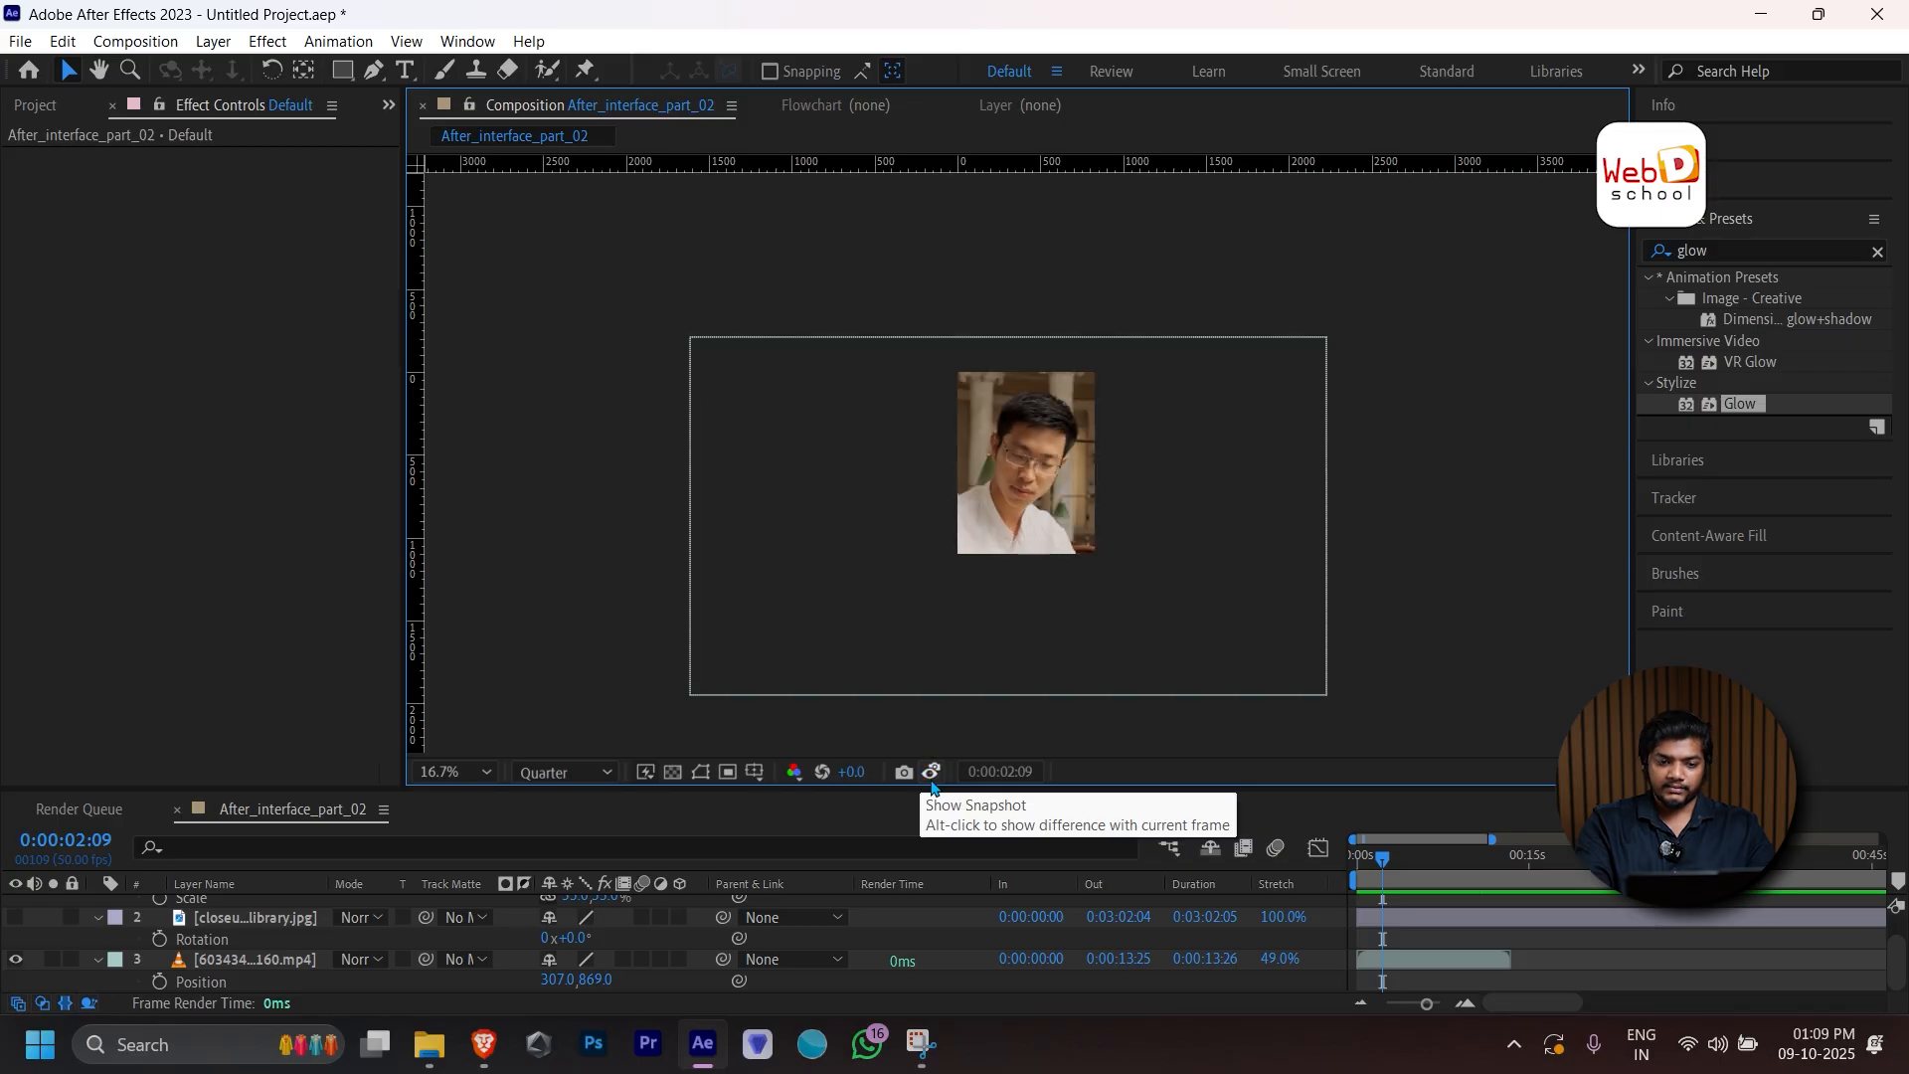
pyautogui.click(931, 773)
pyautogui.click(932, 781)
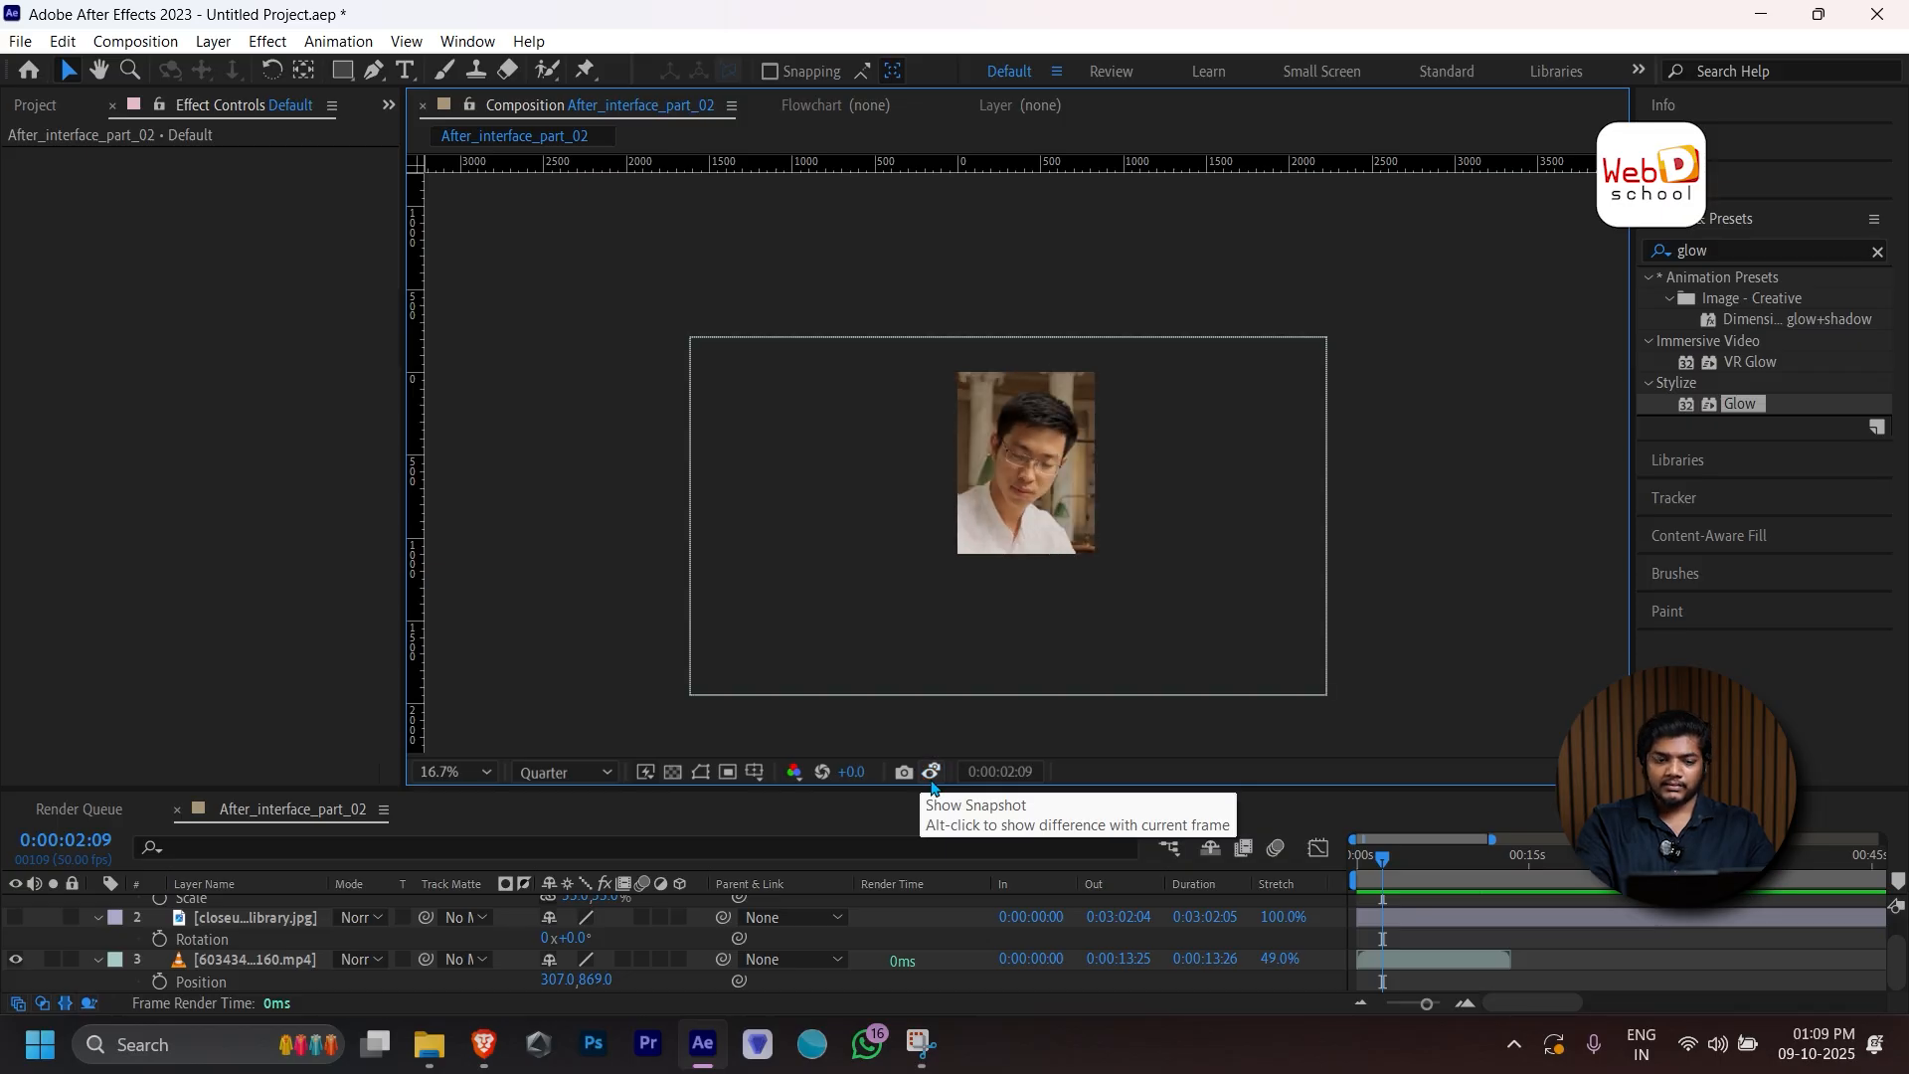
# Set the preview time to 0:00:42:09 using Go to Time.
pyautogui.click(1005, 768)
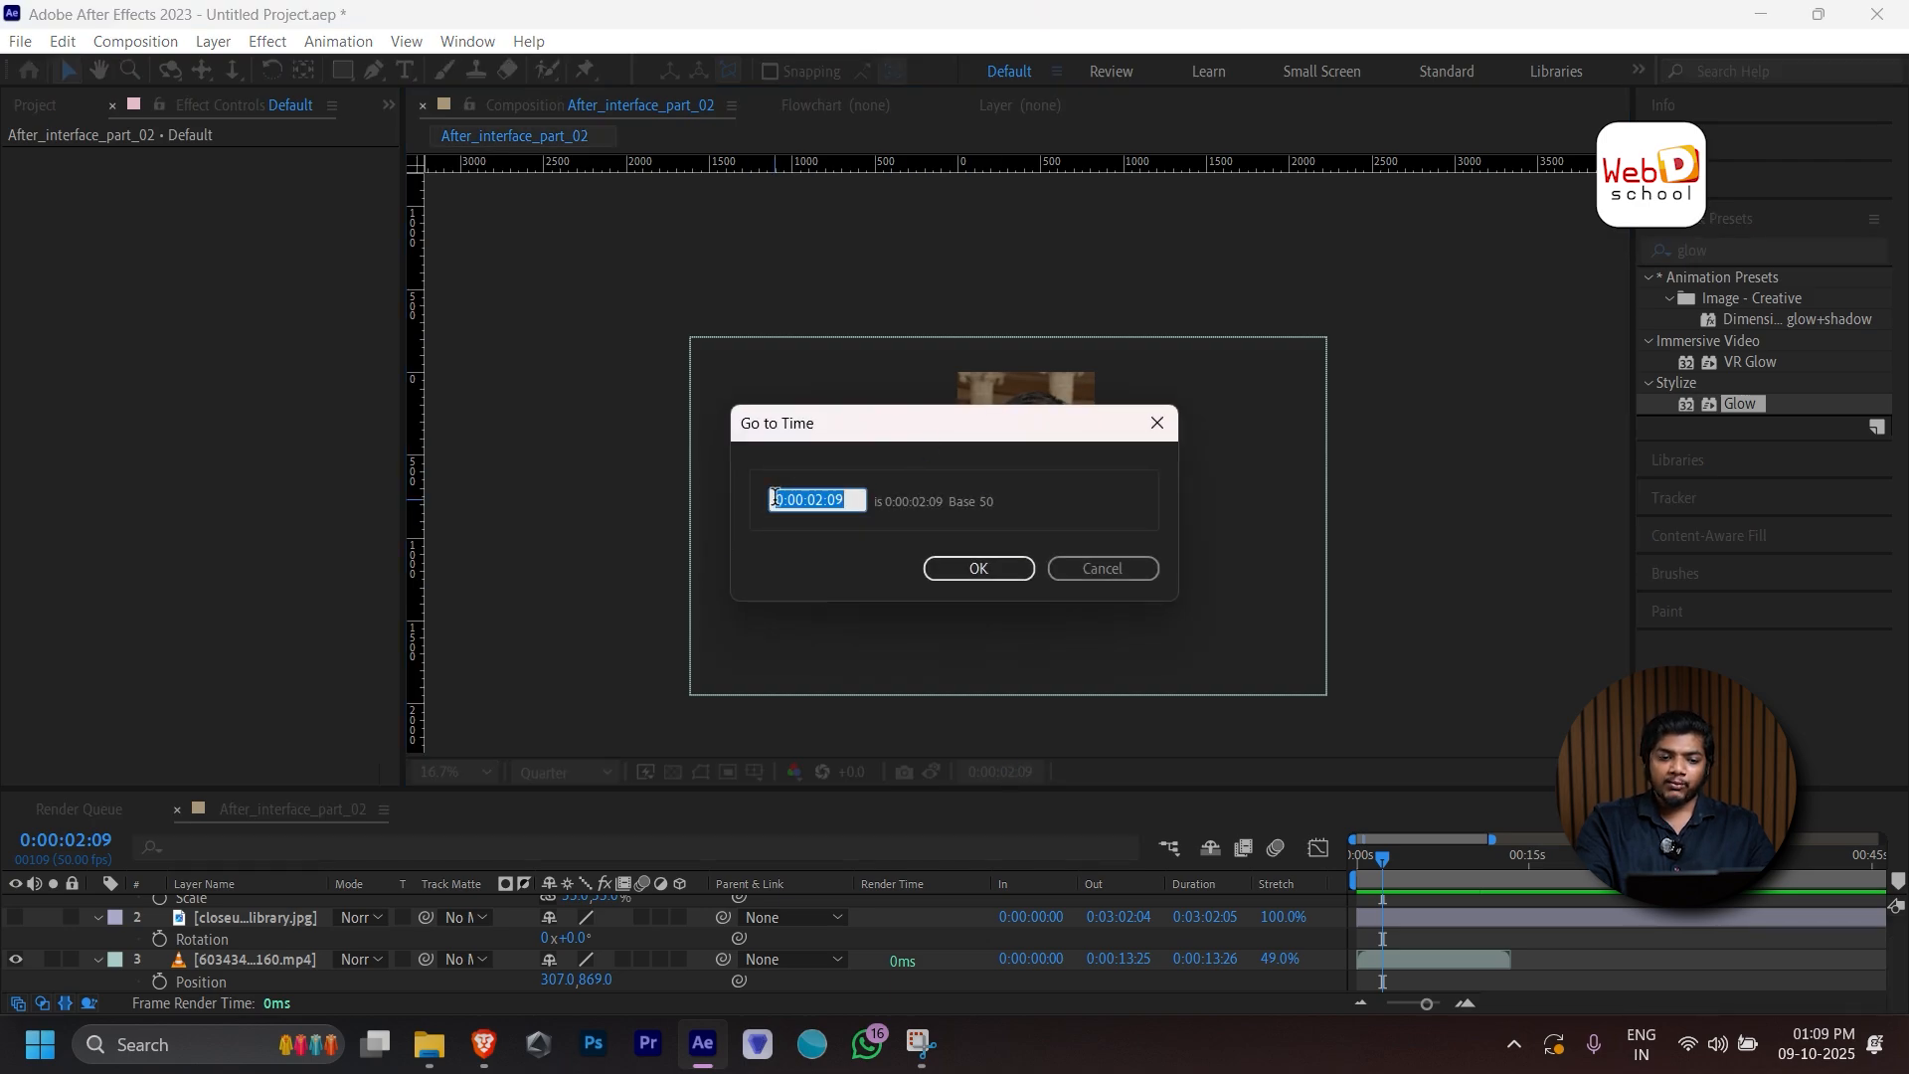
pyautogui.moveTo(775, 499); pyautogui.dragTo(838, 498)
pyautogui.click(820, 497)
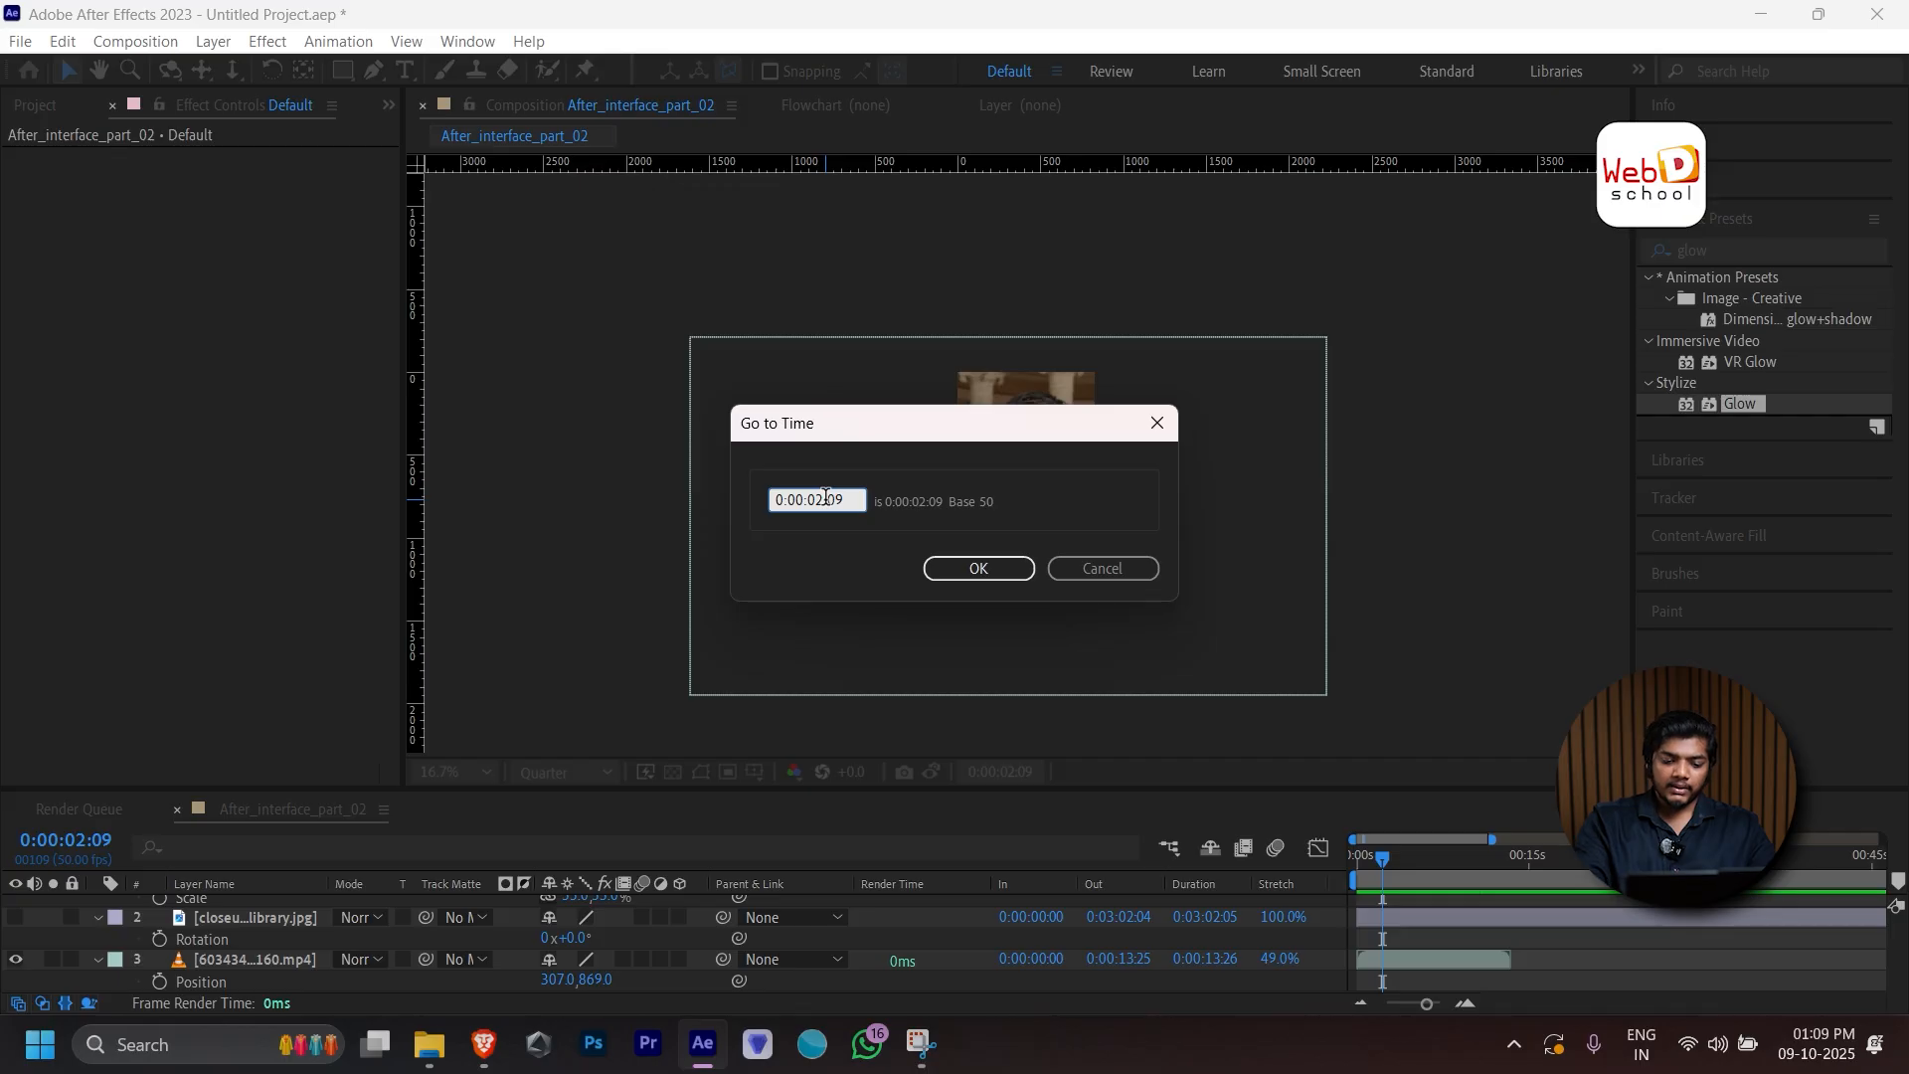
pyautogui.press('BackSpace')
pyautogui.write('1')
pyautogui.press('Return')
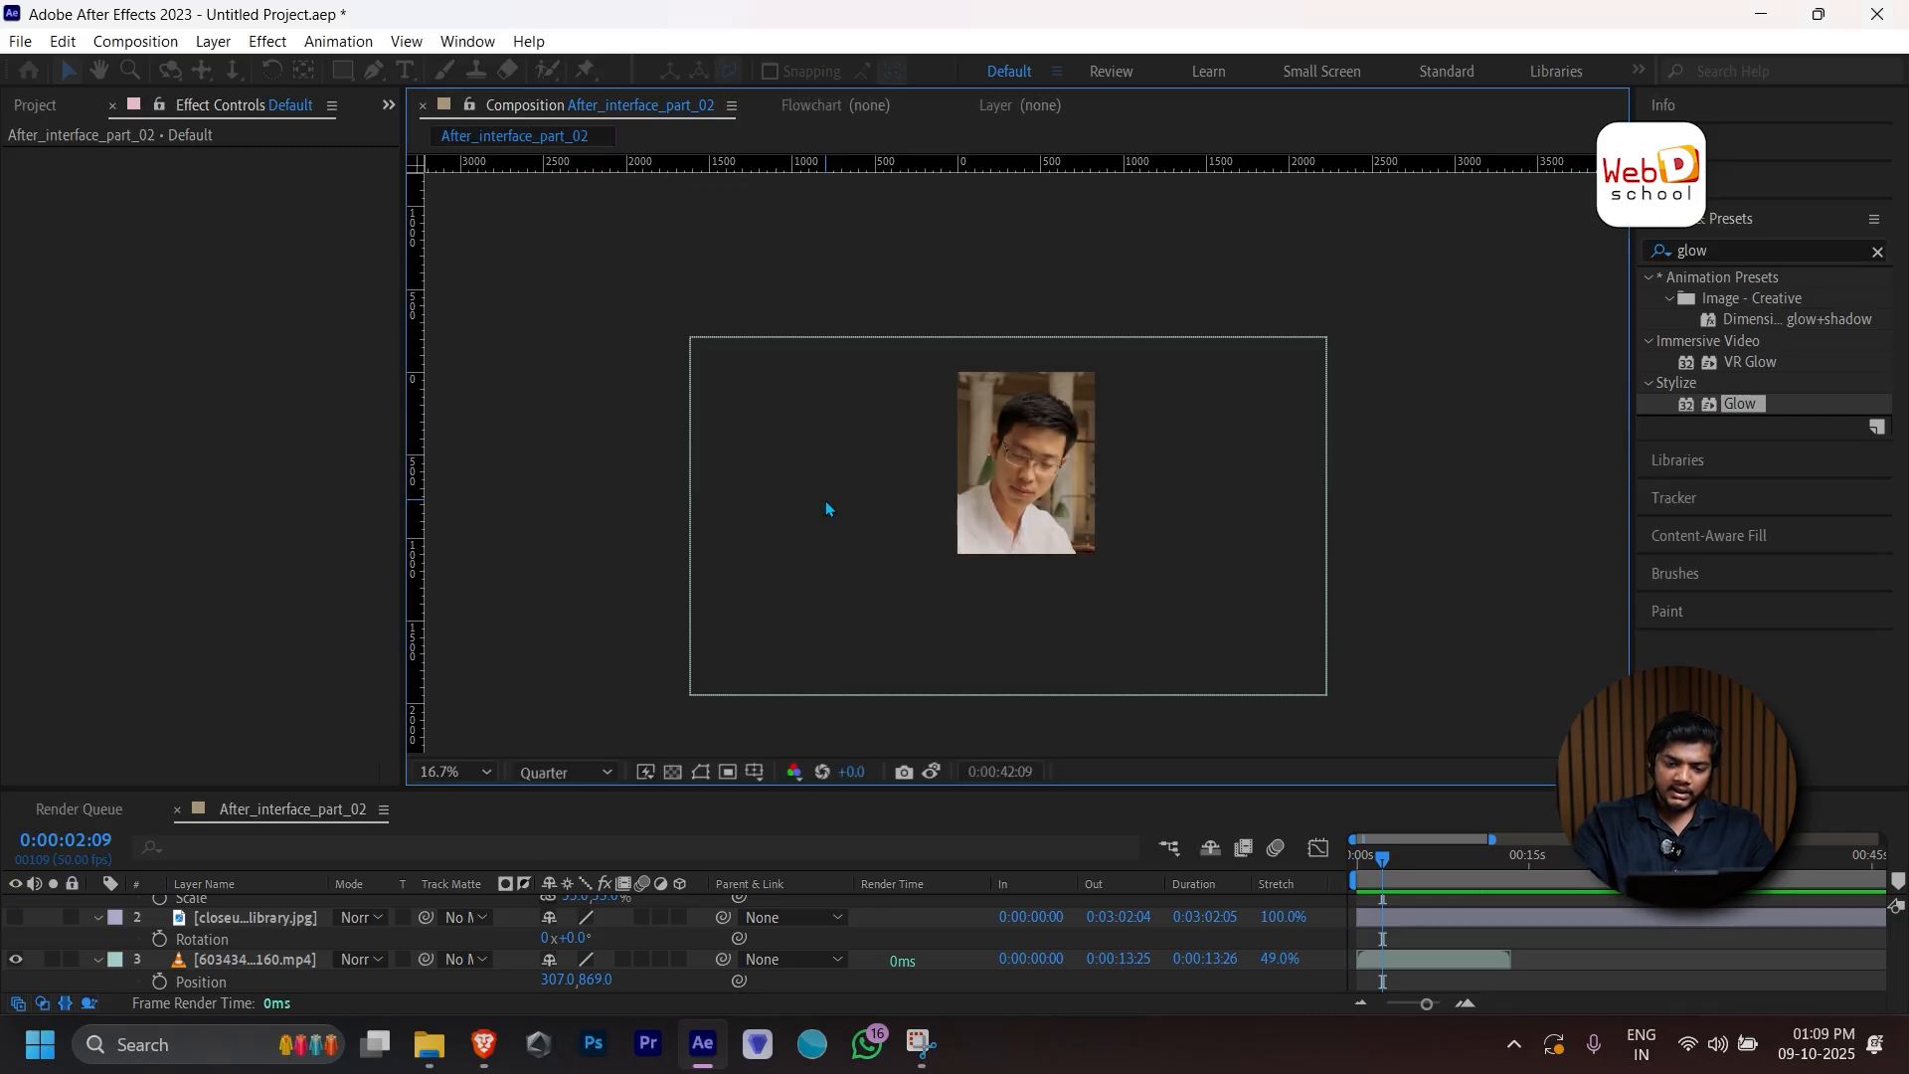